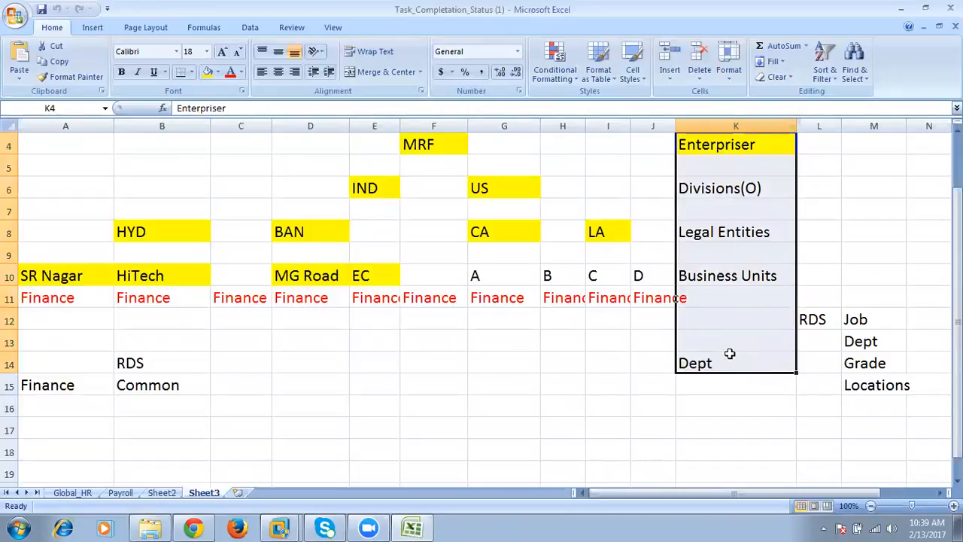
- Examine the MRF hierarchy levels on Sheet3, from Enterpriser and Divisions through Legal Entities and Business Units to Dept
click(712, 145)
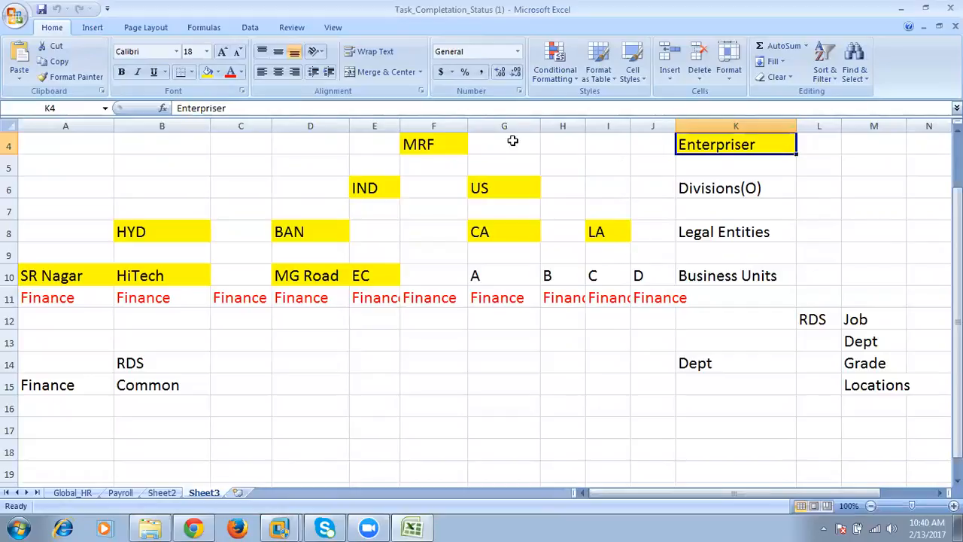
click(430, 145)
drag(741, 143, 414, 144)
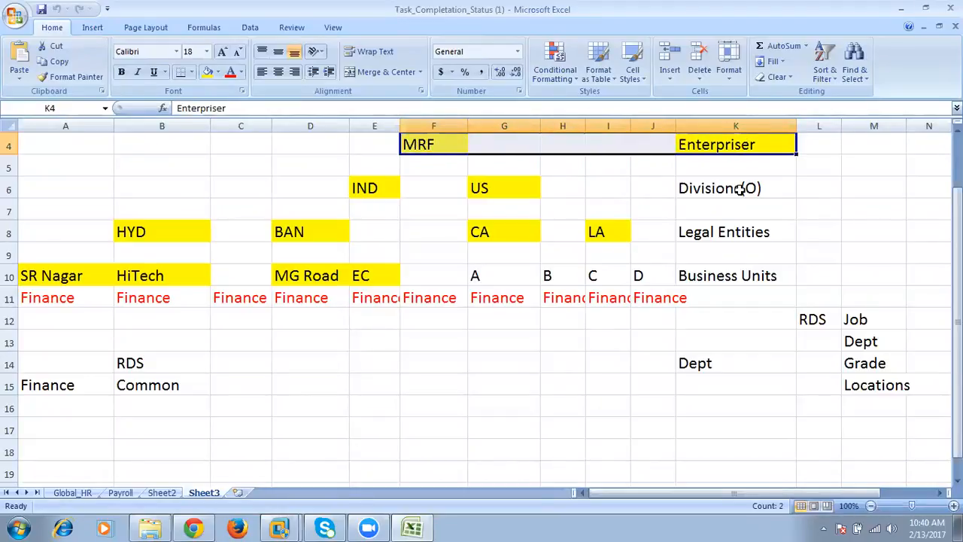
drag(747, 187, 366, 191)
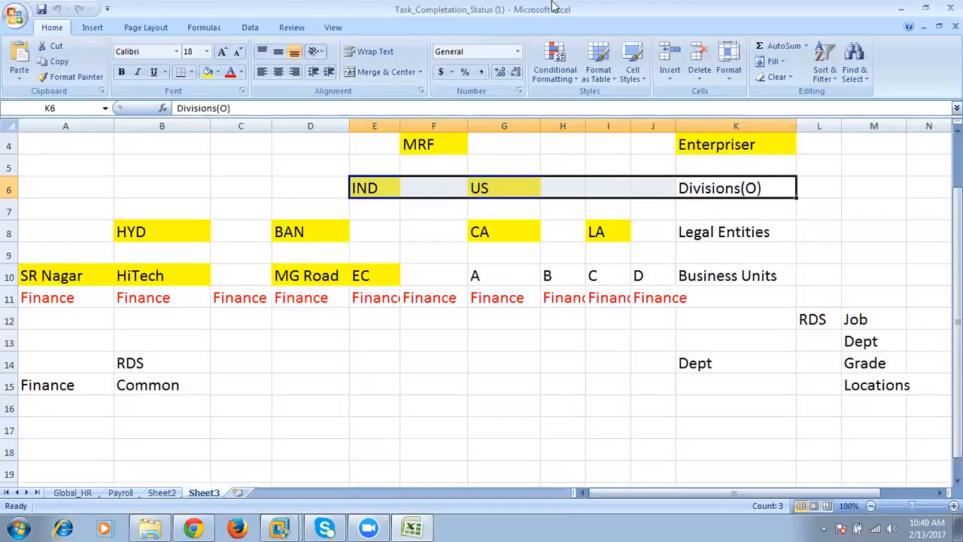
click(419, 11)
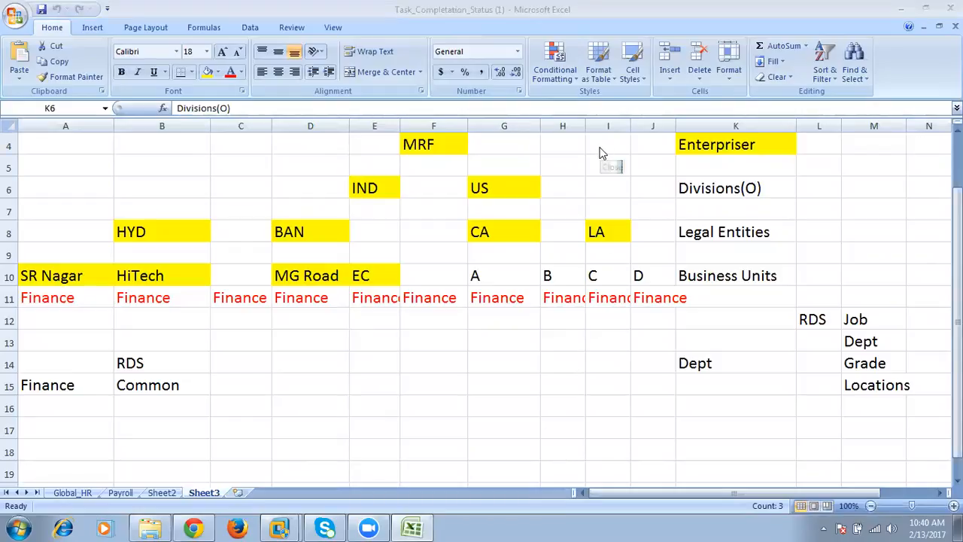
click(726, 181)
click(724, 184)
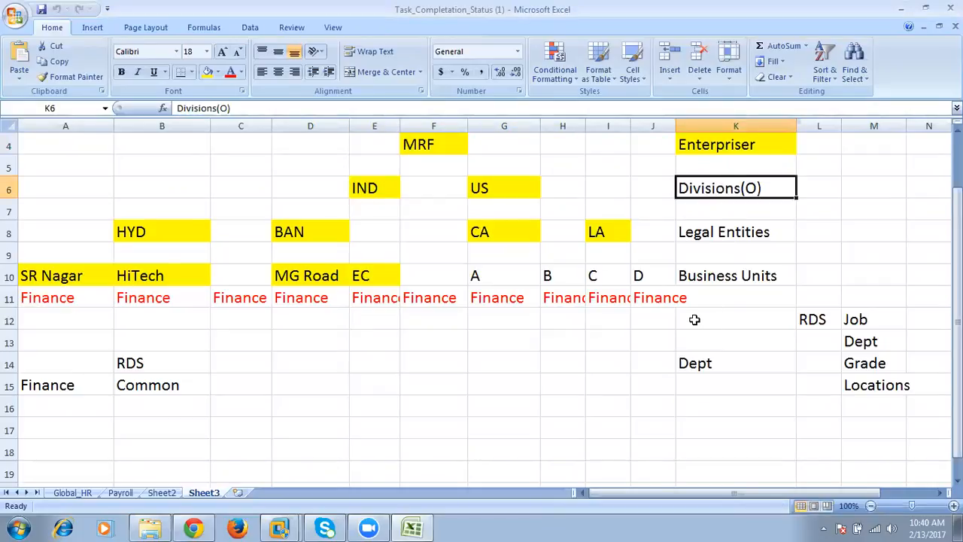
click(717, 229)
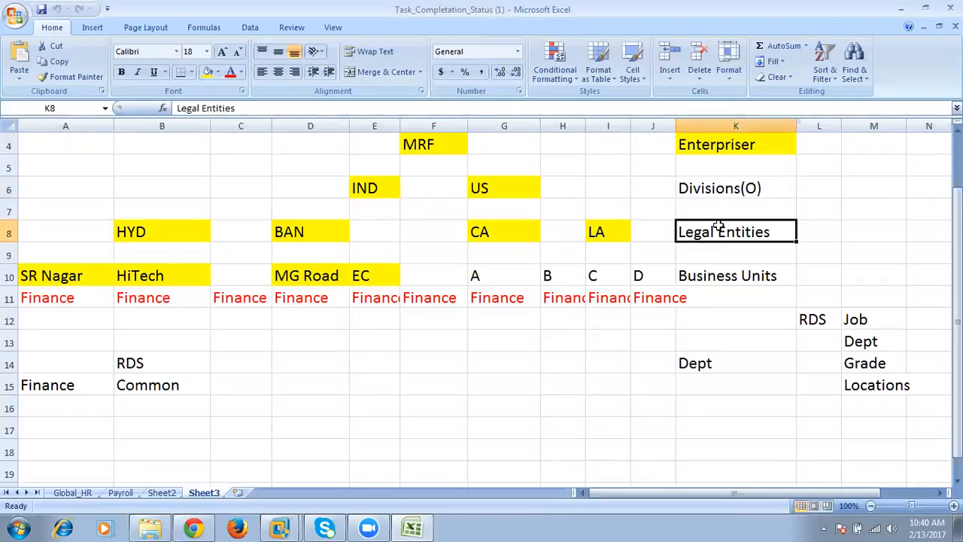
click(728, 274)
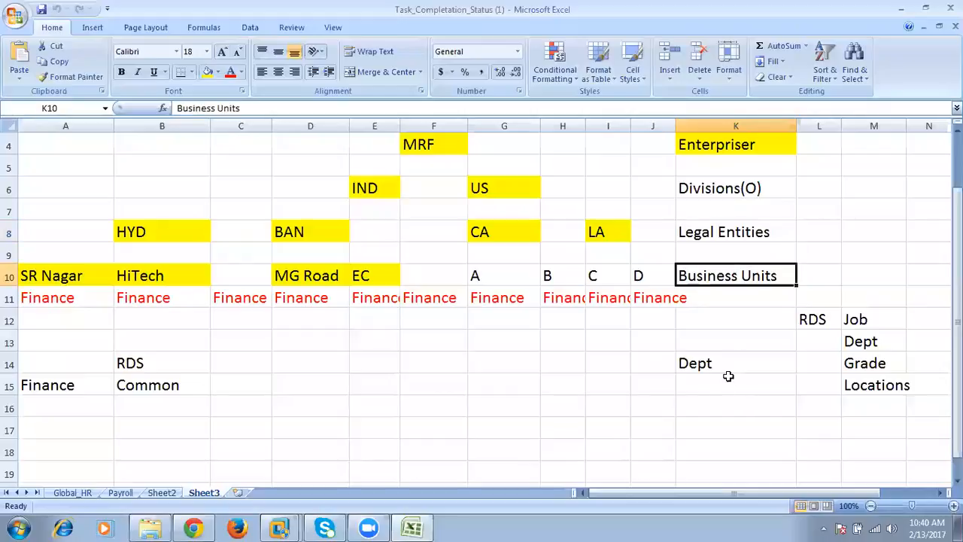
click(805, 322)
click(706, 364)
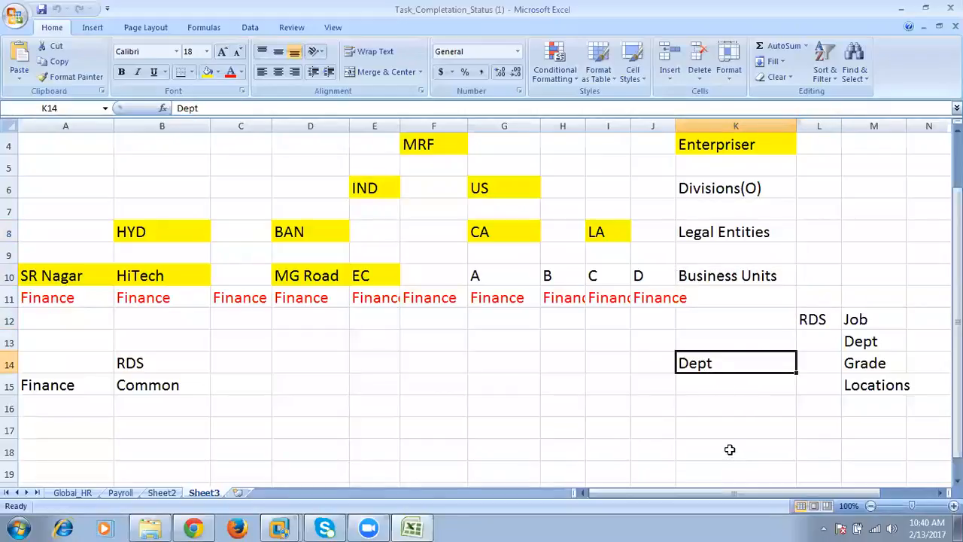
- Examine the RDS entries Job, Dept, Grade and Locations, and the row of business units in the hierarchy
click(819, 322)
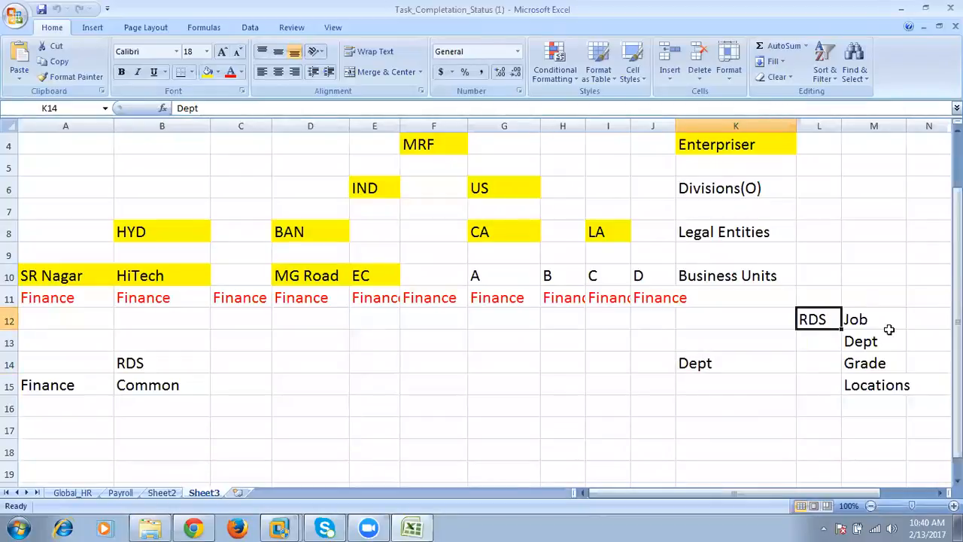
drag(858, 316, 877, 383)
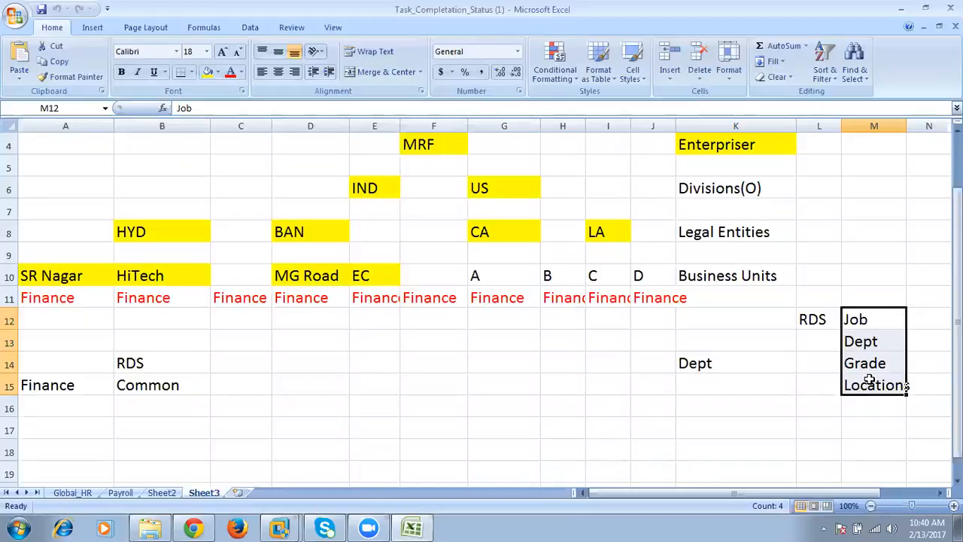
click(822, 322)
drag(858, 319, 871, 382)
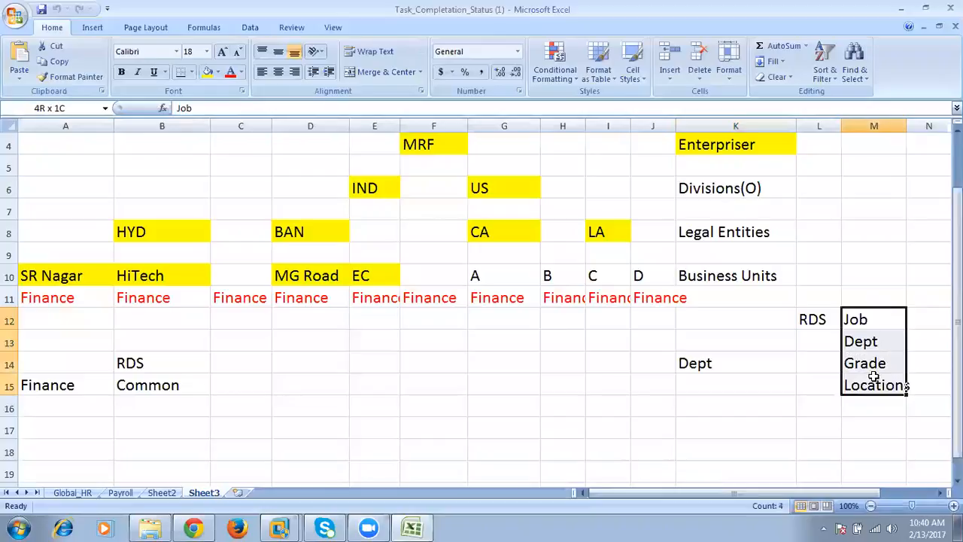
click(813, 319)
click(737, 275)
drag(737, 276, 45, 266)
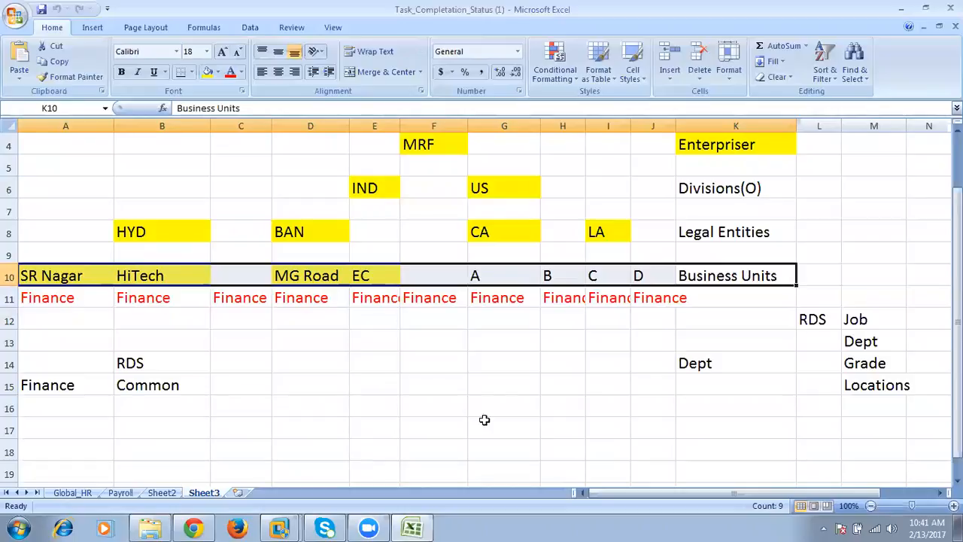
click(610, 364)
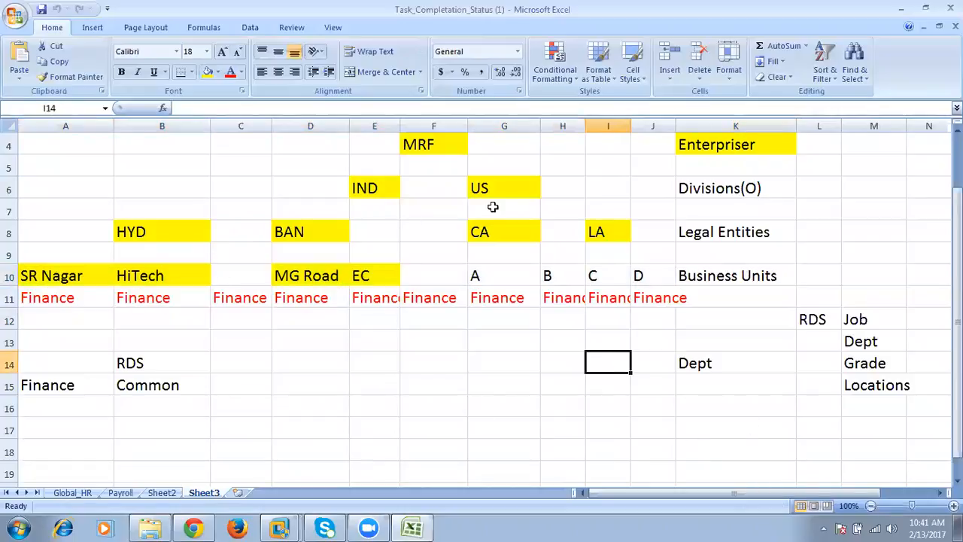
- Switch to Chrome and sign in to Oracle Applications Cloud with the HR specialist's user ID and account password
click(193, 528)
click(433, 373)
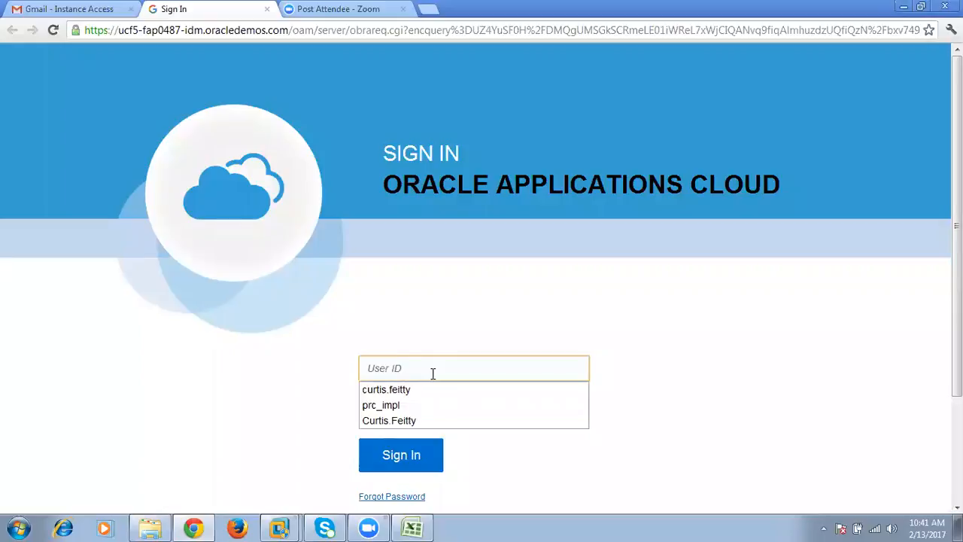
click(423, 389)
right_click(456, 401)
click(499, 314)
click(421, 468)
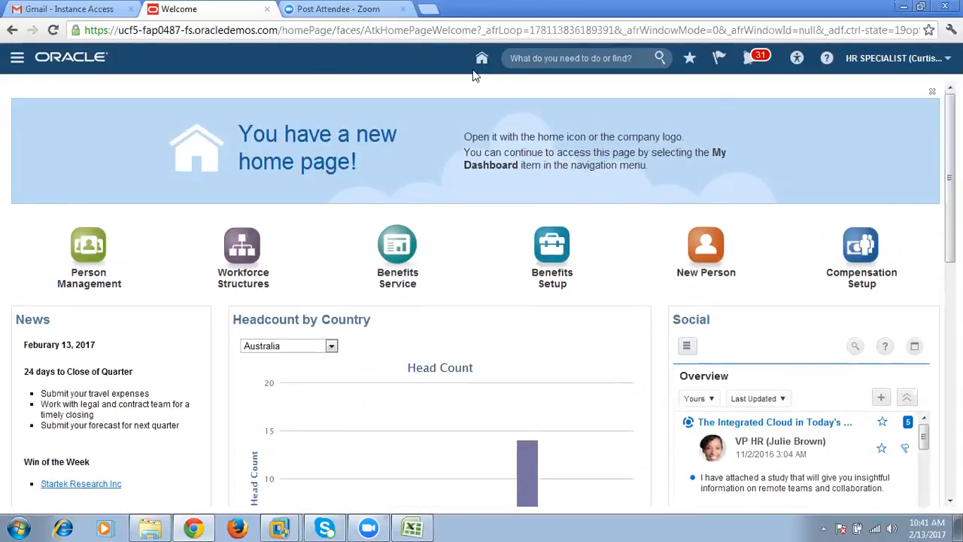
- Open Setup and Maintenance and look through all offerings, including Workforce Development, Workforce Deployment and Compensation Management
click(895, 58)
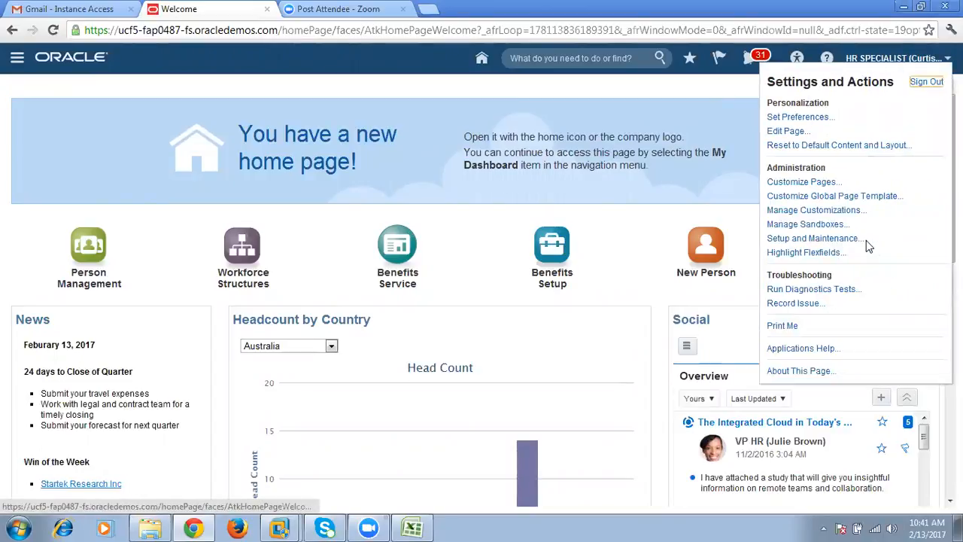
click(815, 239)
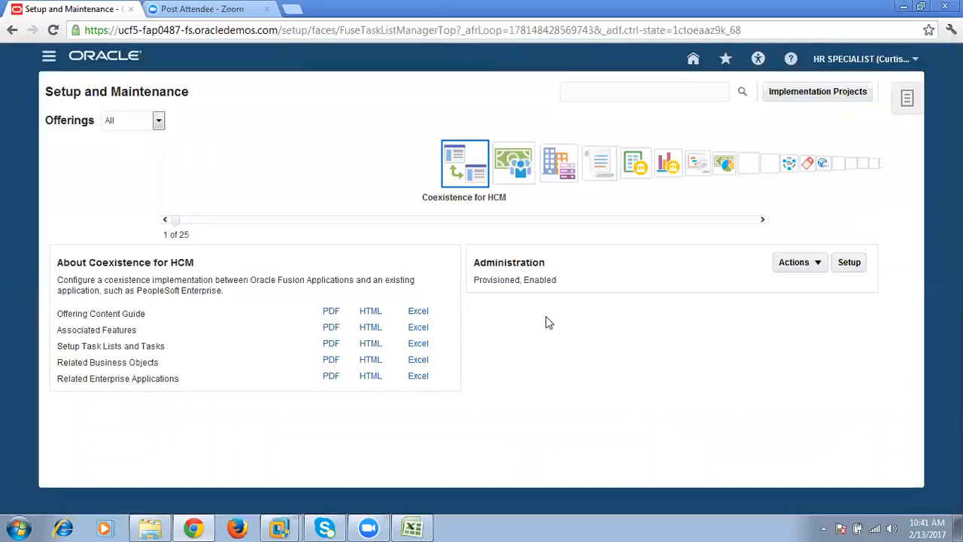
click(130, 123)
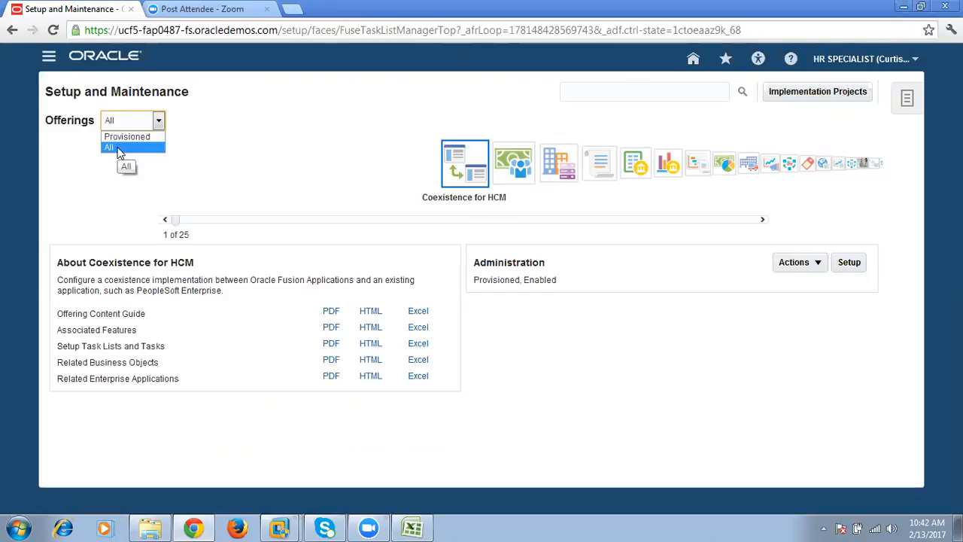
drag(176, 220, 769, 225)
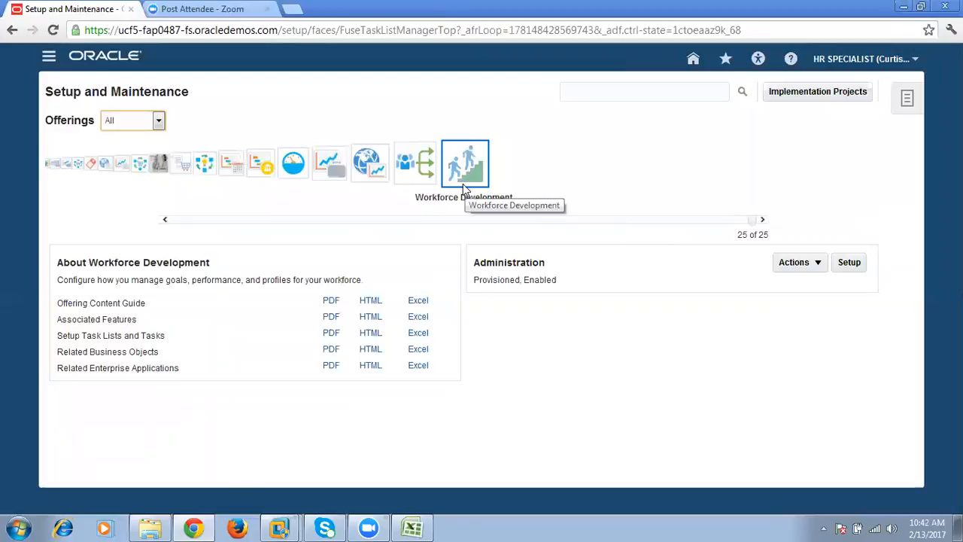
click(417, 174)
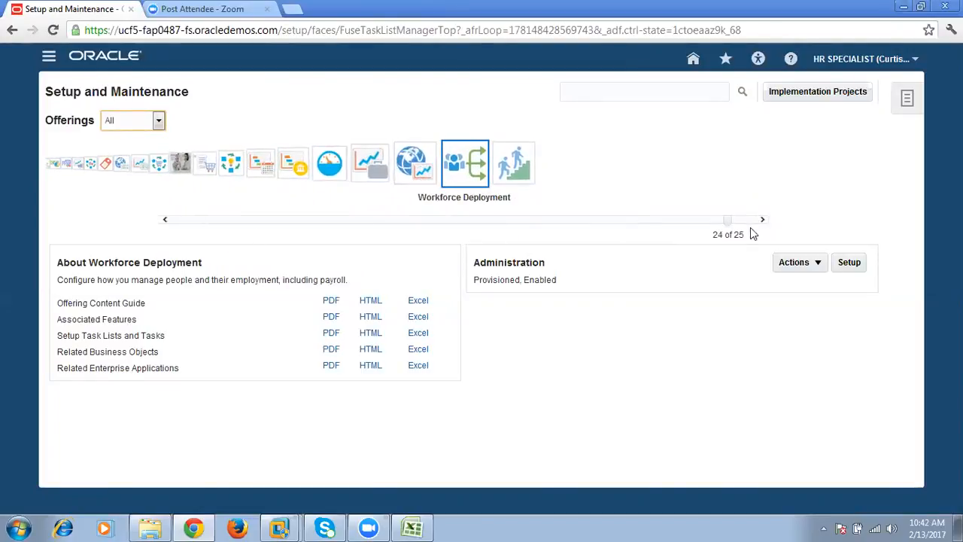
drag(732, 224, 143, 226)
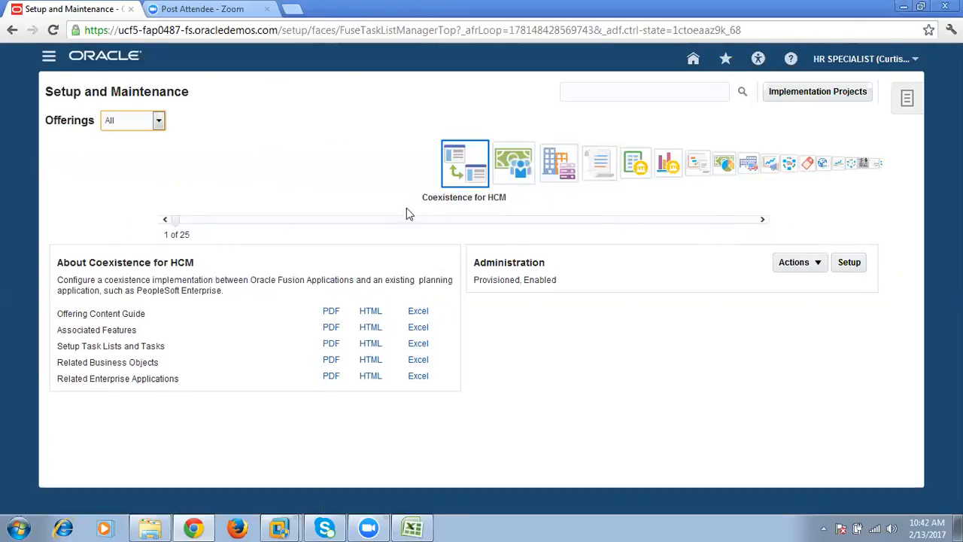
click(515, 161)
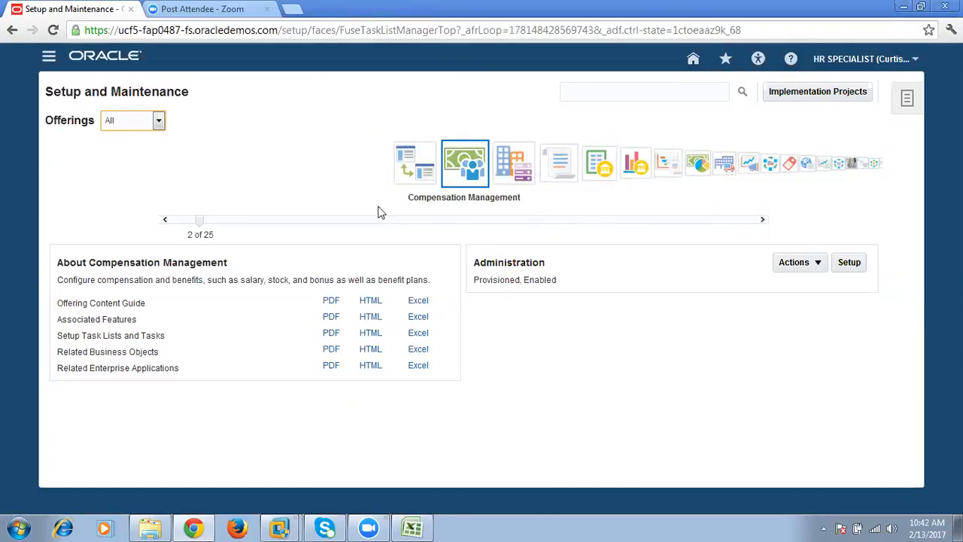
- Open the implementation projects, search them for the name GE, and clear the search name
click(818, 91)
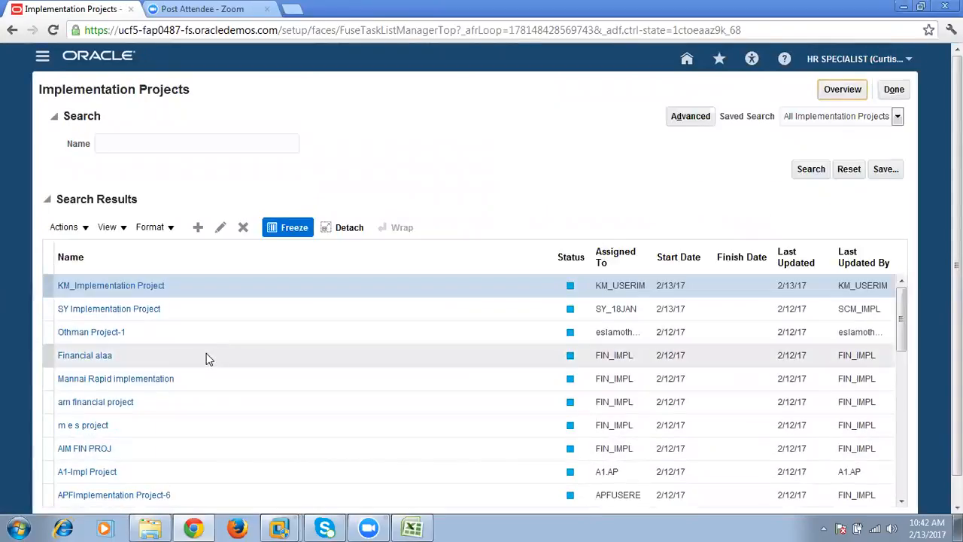
click(195, 147)
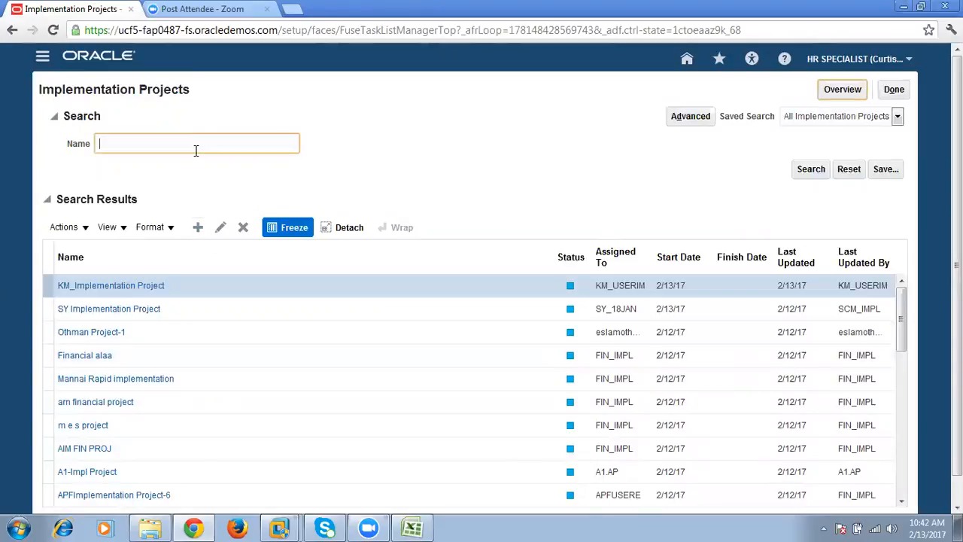
text(GE)
click(811, 168)
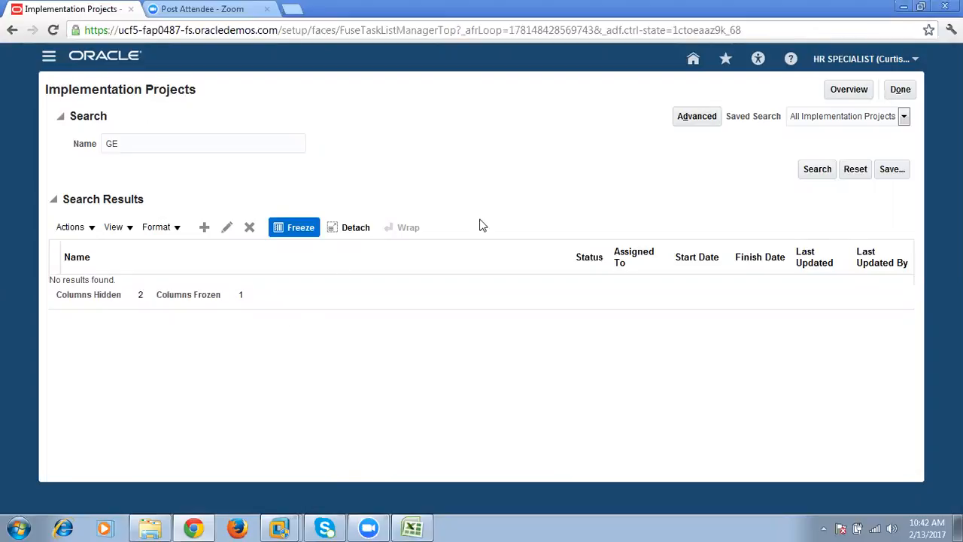
drag(163, 140, 3, 149)
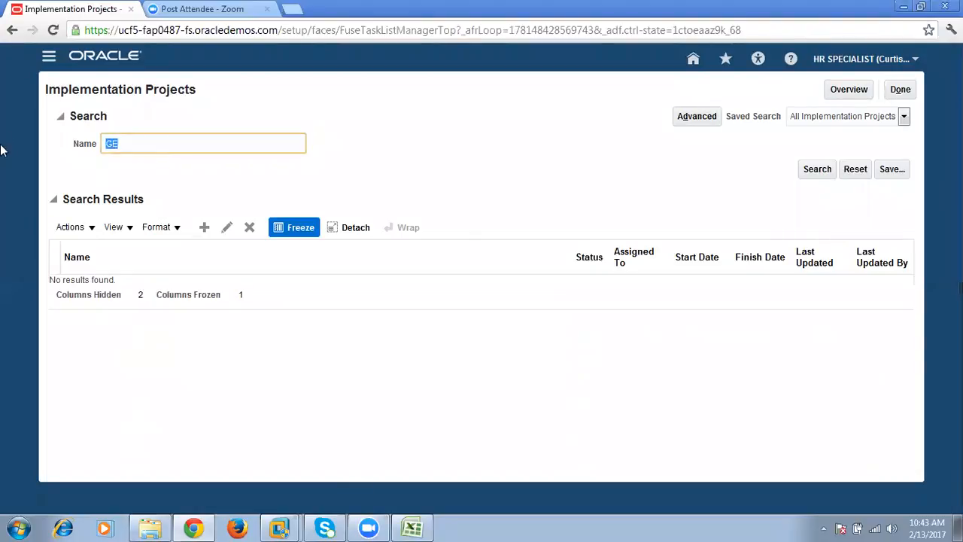
key(BackSpace)
- Start a new implementation project and name it "GE Impl Project"
click(204, 227)
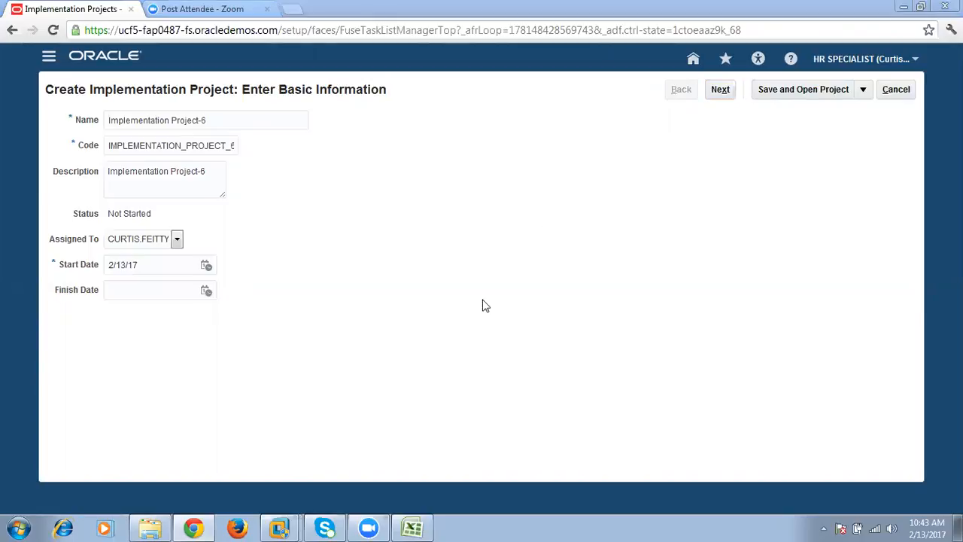
drag(233, 121, 3, 110)
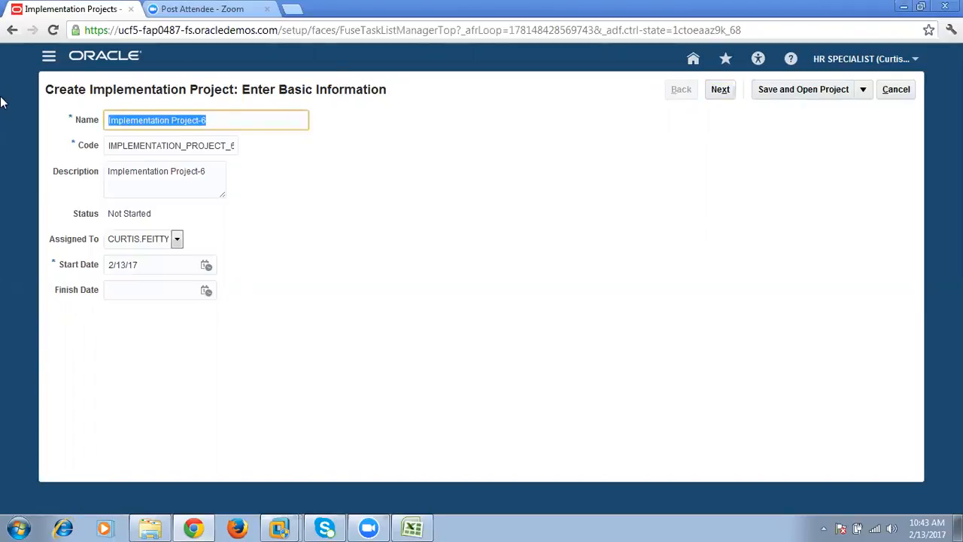
text(GE Impl)
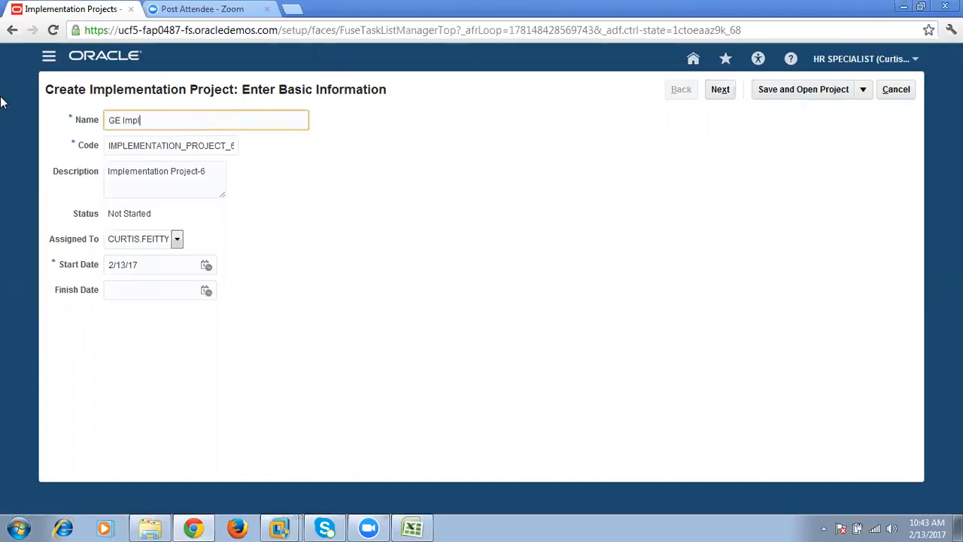
text( Project)
- Copy the project name into the code and description, and view the available assignees
drag(186, 123, 8, 118)
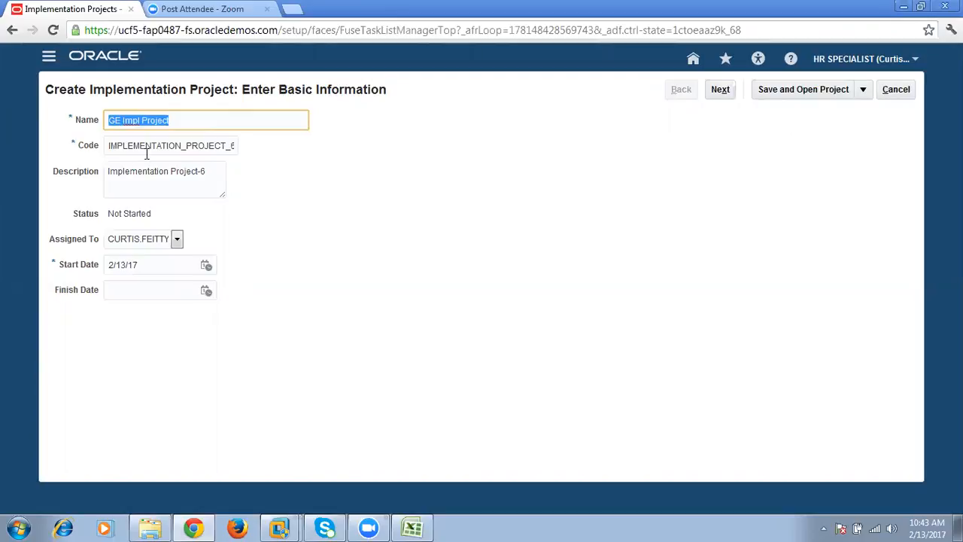
key(ctrl+c)
double_click(147, 151)
key(ctrl+v)
click(198, 176)
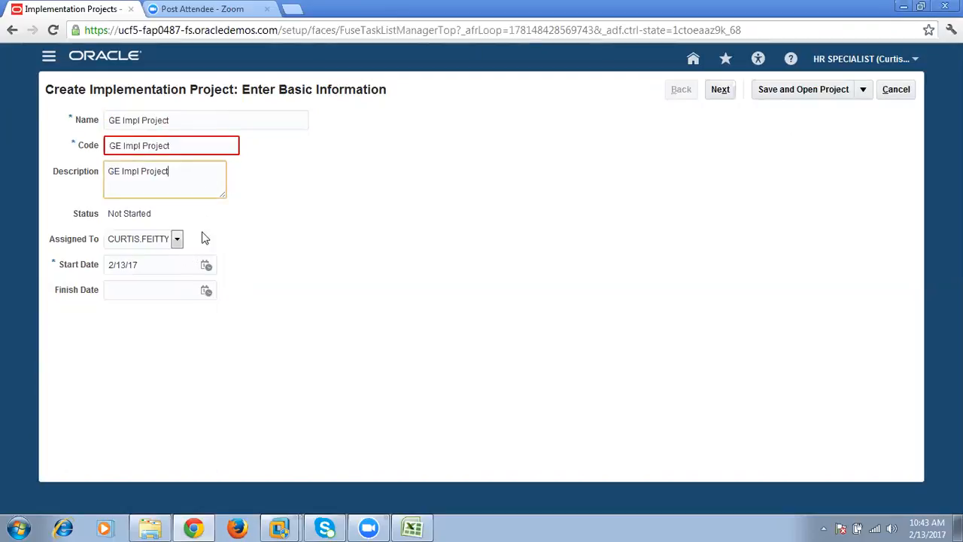
click(177, 239)
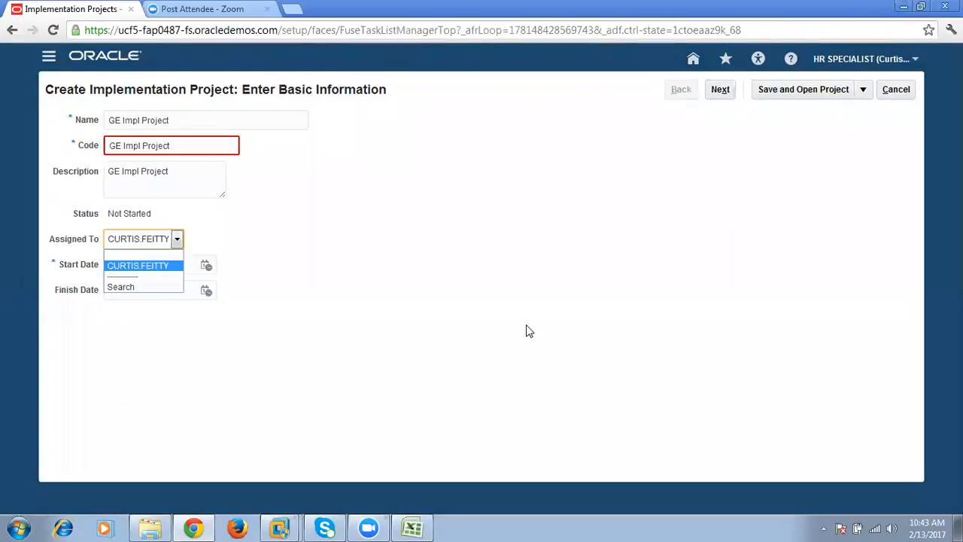
click(423, 354)
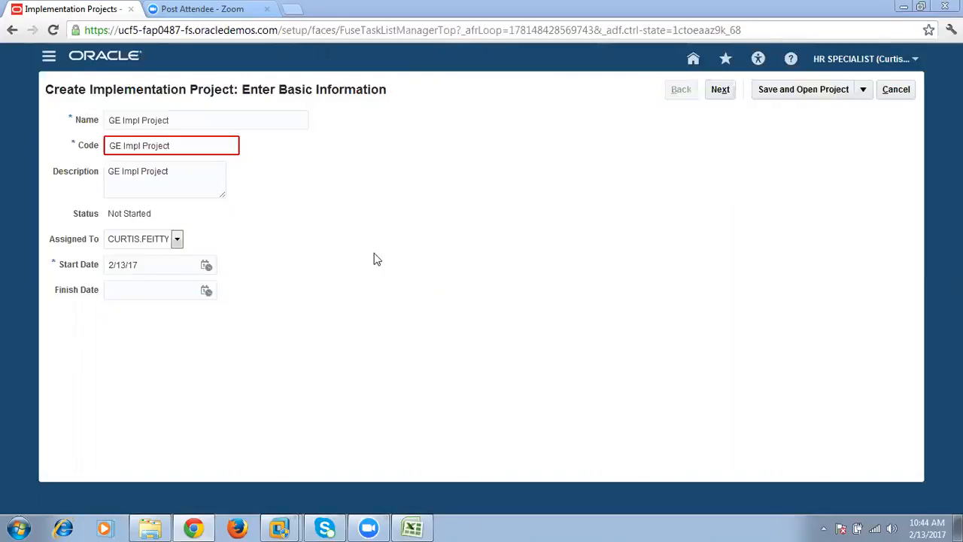
- Replace the project code with GE_IMPL and proceed to selecting the offerings to implement
click(181, 182)
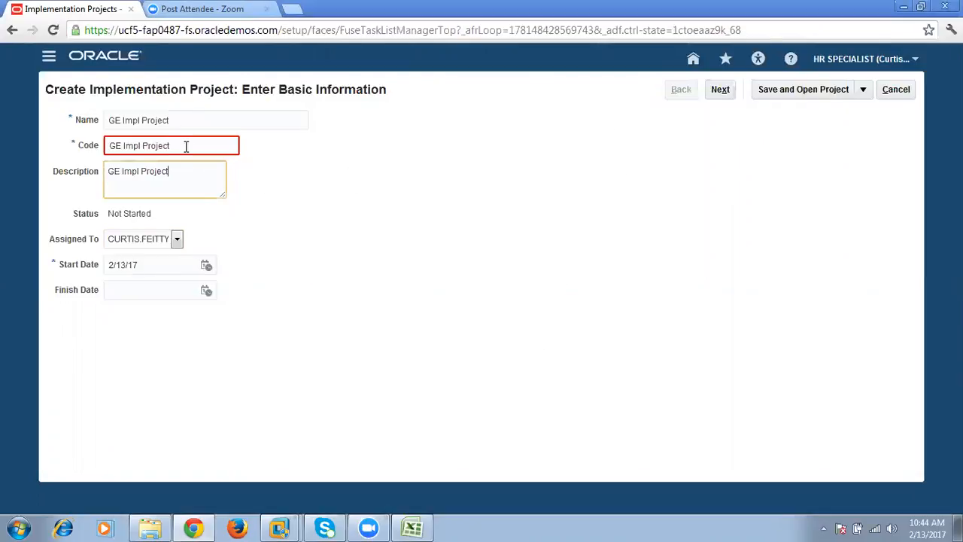
drag(187, 146, 1, 129)
text(GE_IMPL)
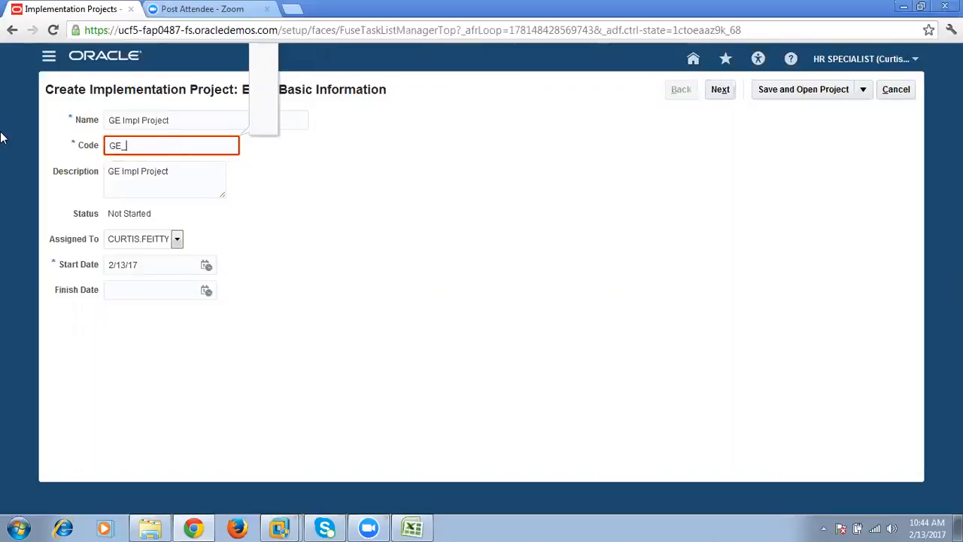
click(464, 232)
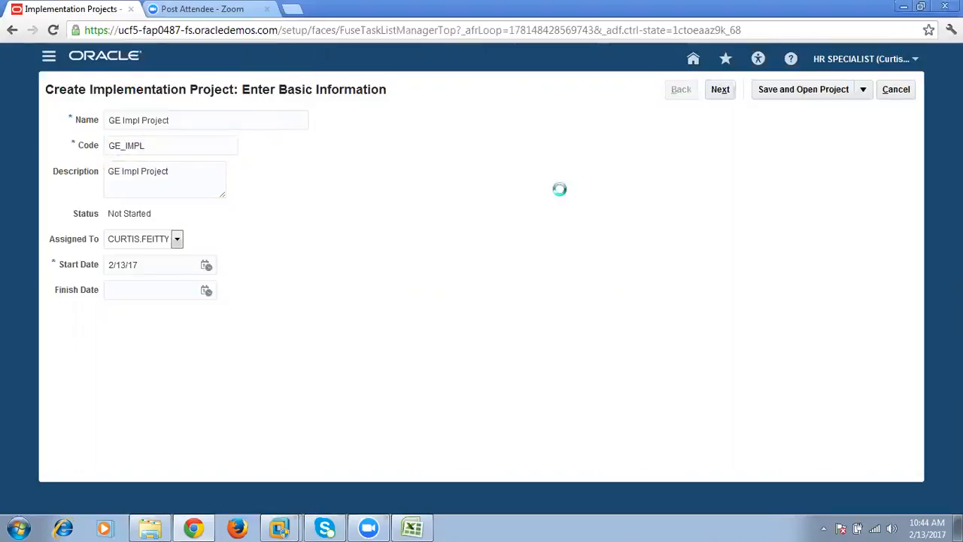
click(726, 98)
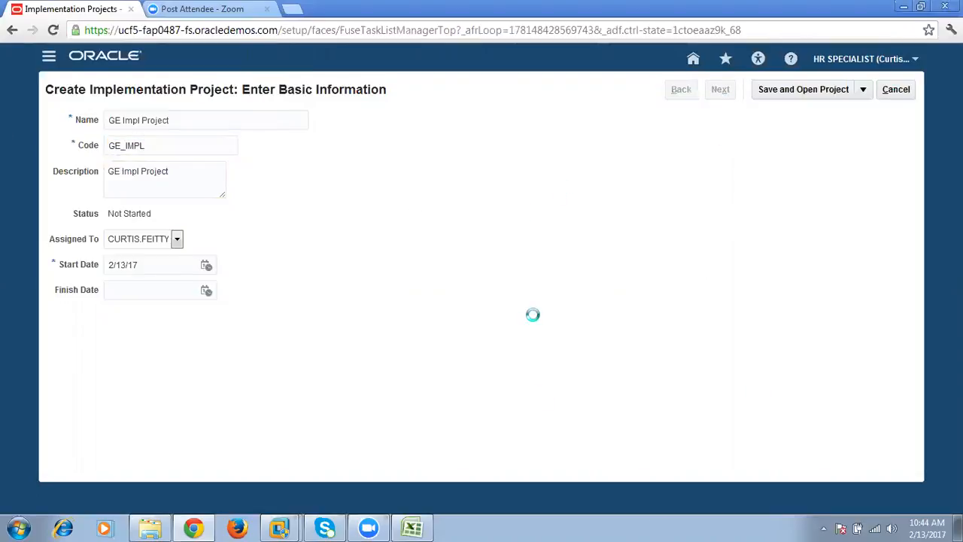
- Include the Workforce Deployment offering in the project together with its Payroll and Absence Management options
drag(284, 90, 343, 91)
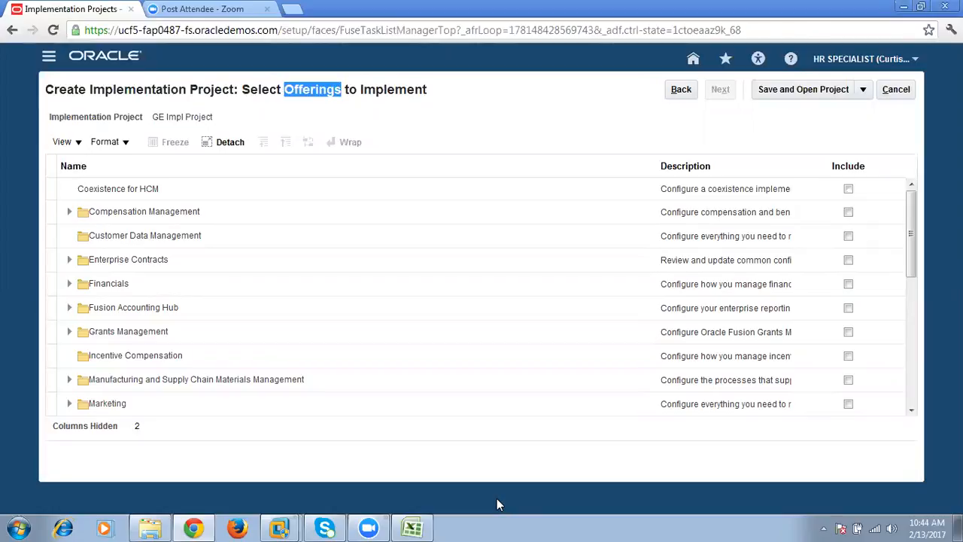
click(911, 390)
click(913, 391)
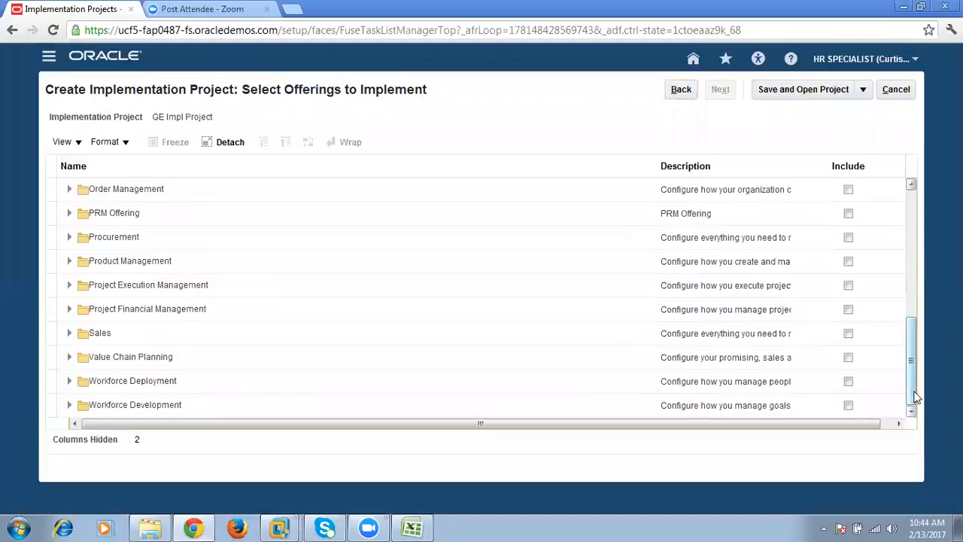
click(201, 383)
click(848, 392)
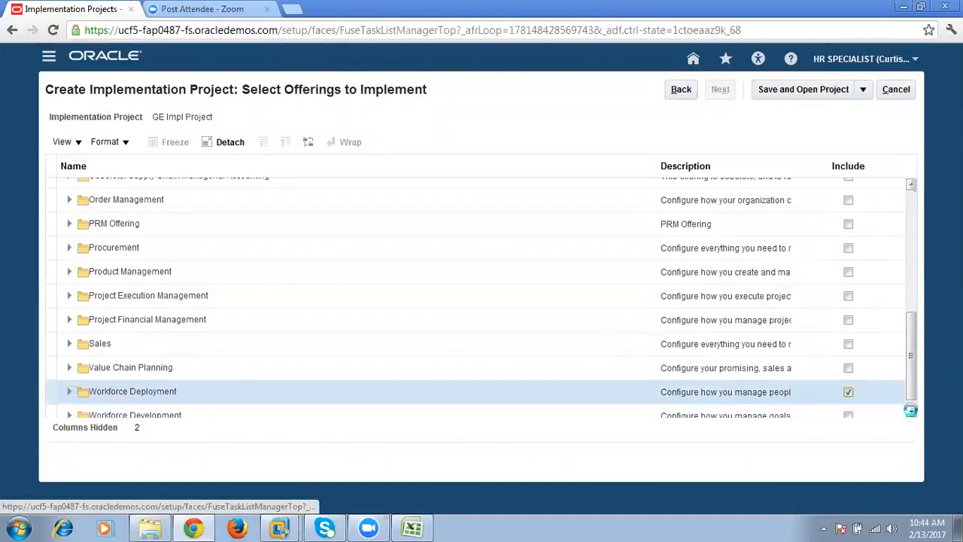
click(912, 411)
click(912, 412)
click(912, 411)
click(912, 412)
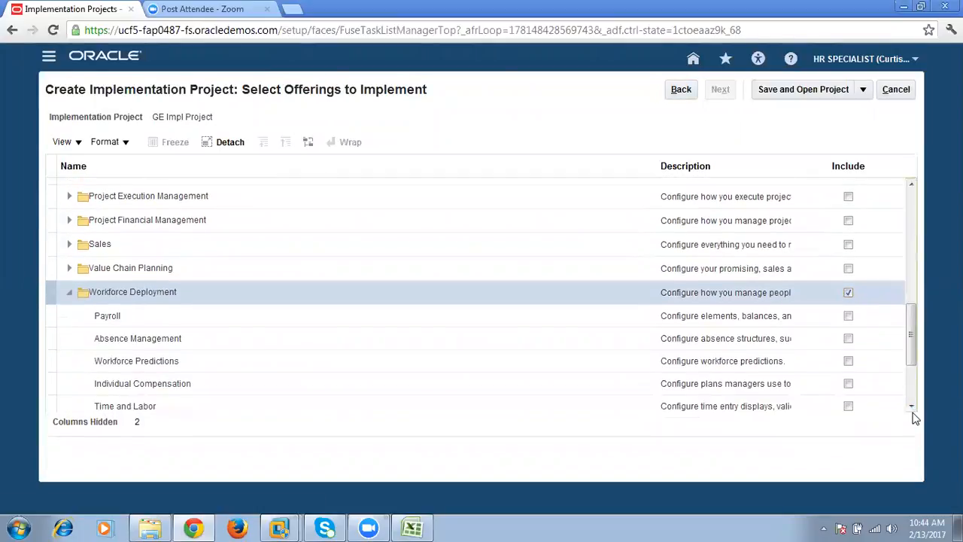
click(849, 316)
click(849, 338)
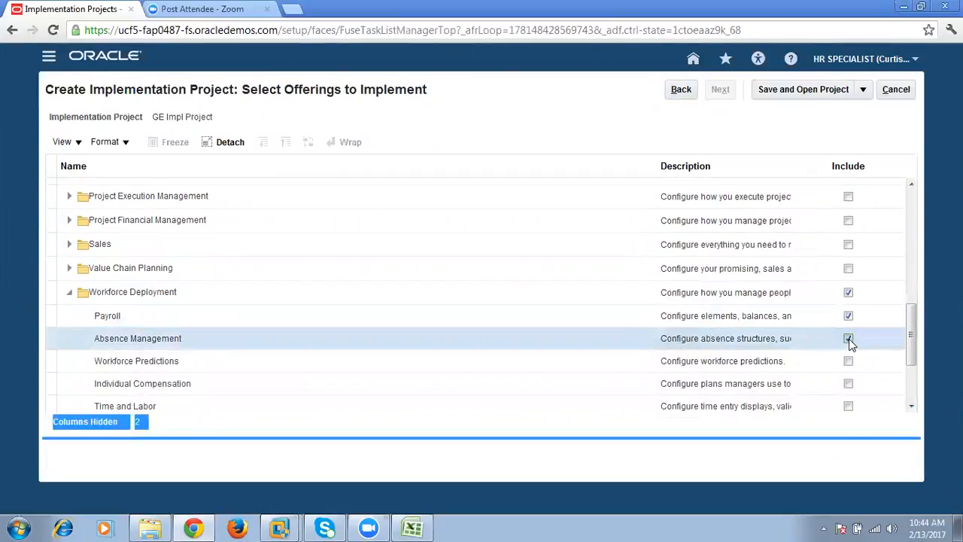
- Include Workforce Development with Worker Goal Setting, Career Development, Questionnaires, Worker Performance, Talent Review and Succession Management
click(911, 403)
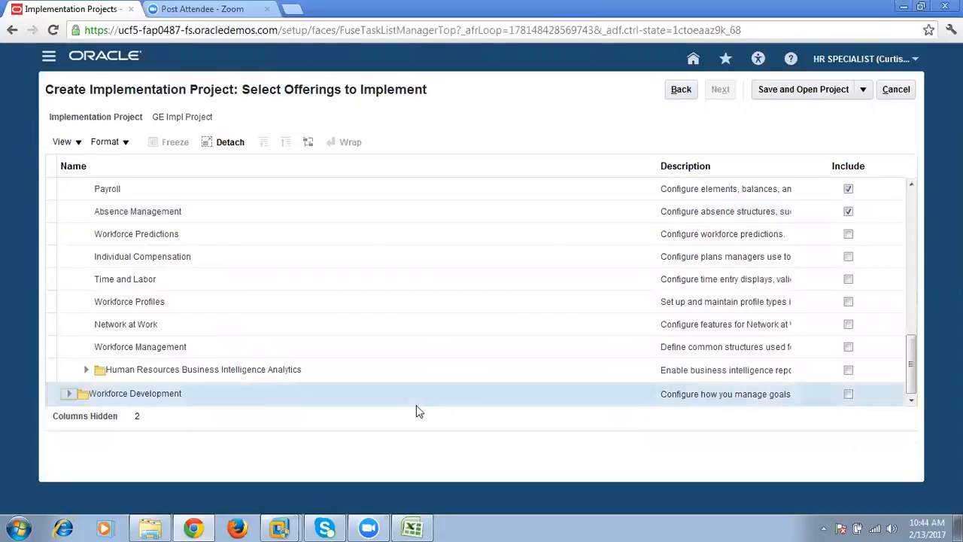
click(848, 393)
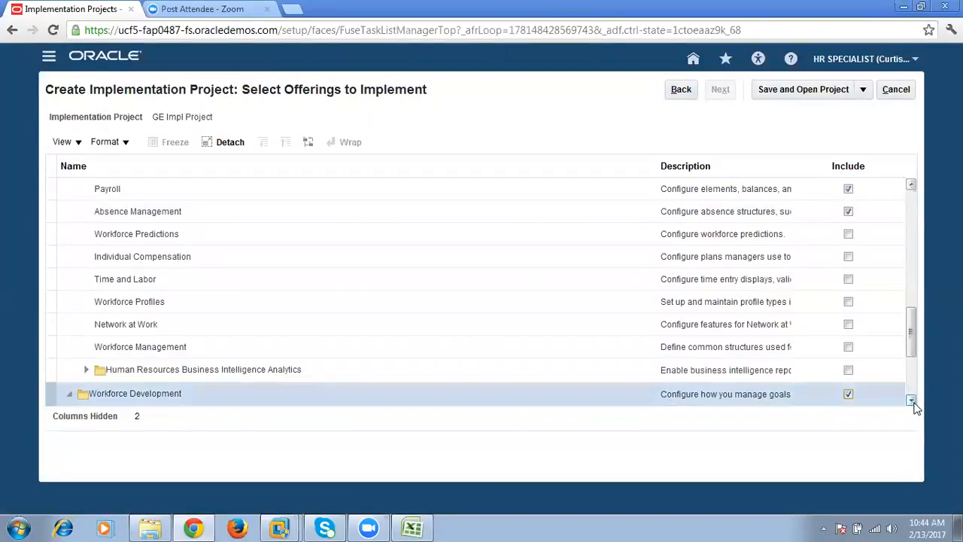
click(911, 401)
click(911, 401)
click(911, 401)
click(911, 401)
click(911, 401)
click(848, 276)
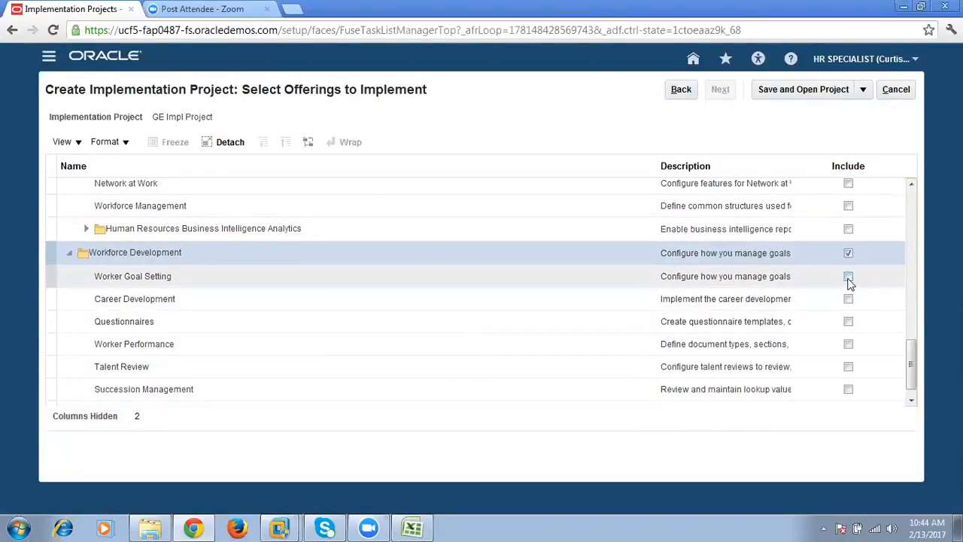
click(848, 299)
click(848, 321)
click(848, 343)
click(848, 366)
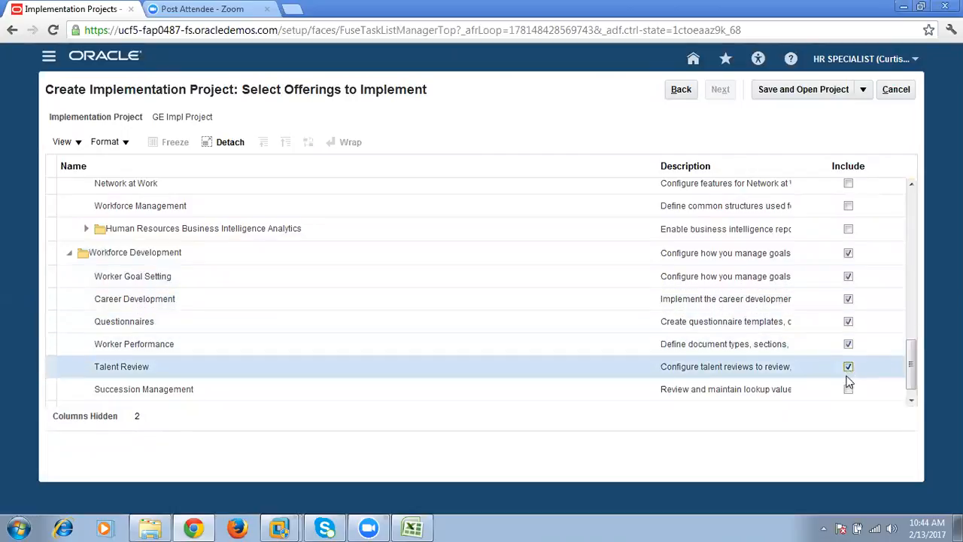
click(848, 388)
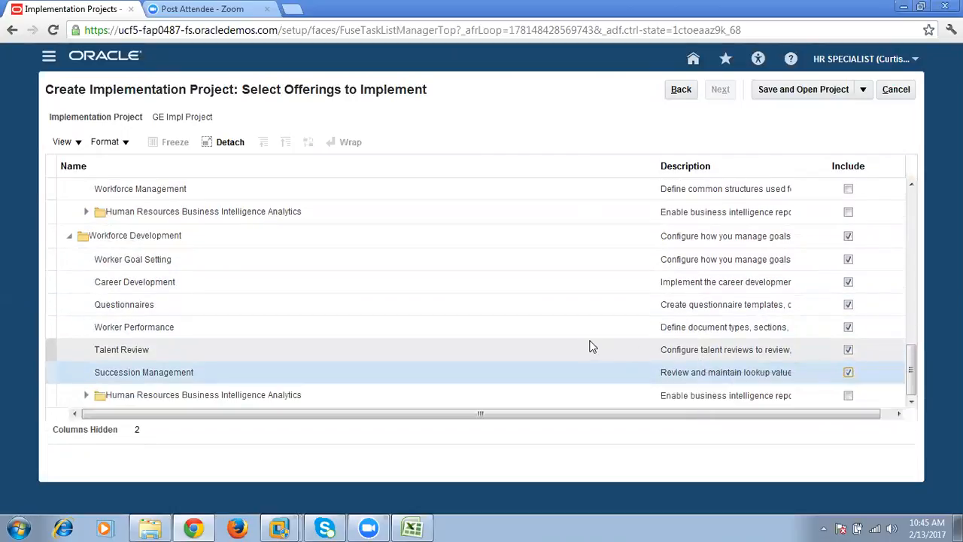
- Save and open the implementation project, and check the enterprise structure on Sheet3 of the Excel workbook
click(812, 93)
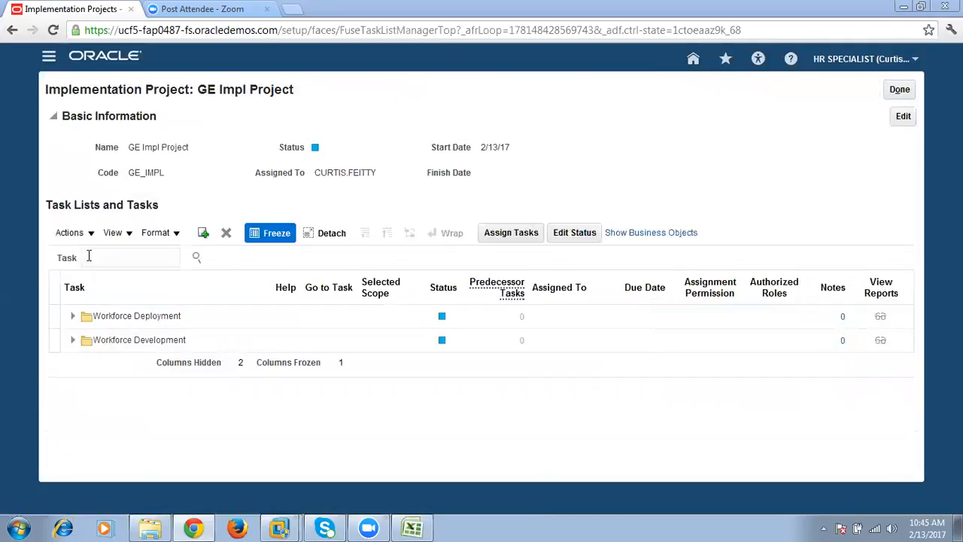
drag(196, 89, 305, 91)
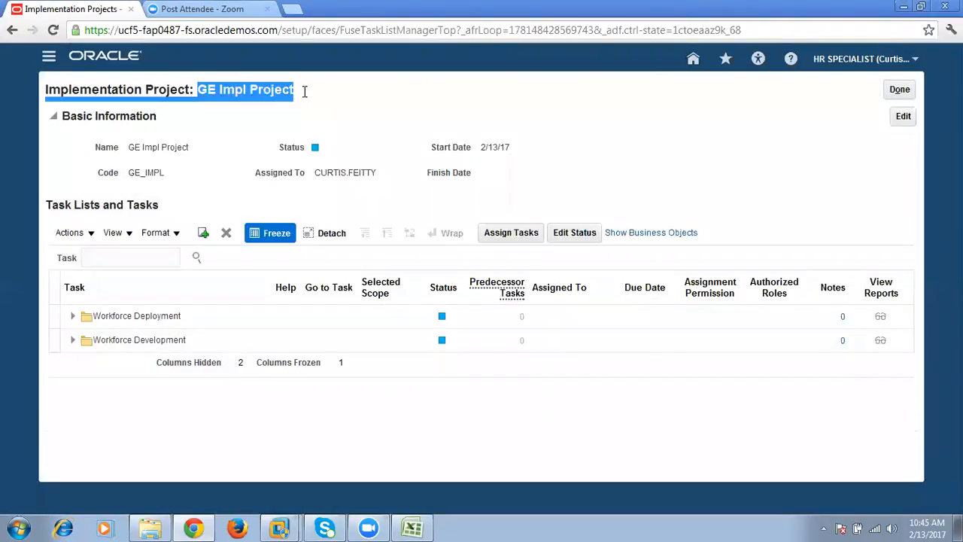
click(412, 526)
mouse_move(90, 151)
mouse_down()
mouse_move(596, 210)
mouse_move(868, 422)
mouse_up()
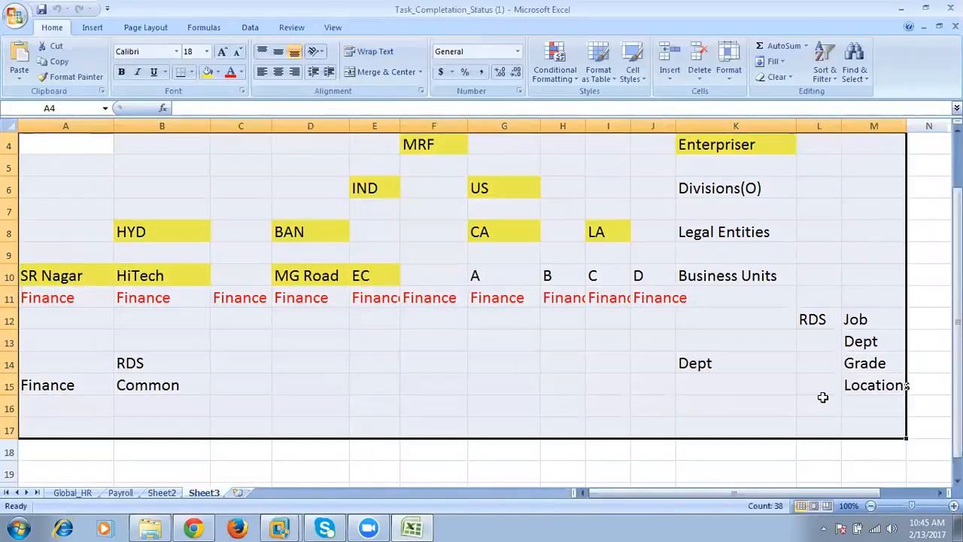
click(193, 528)
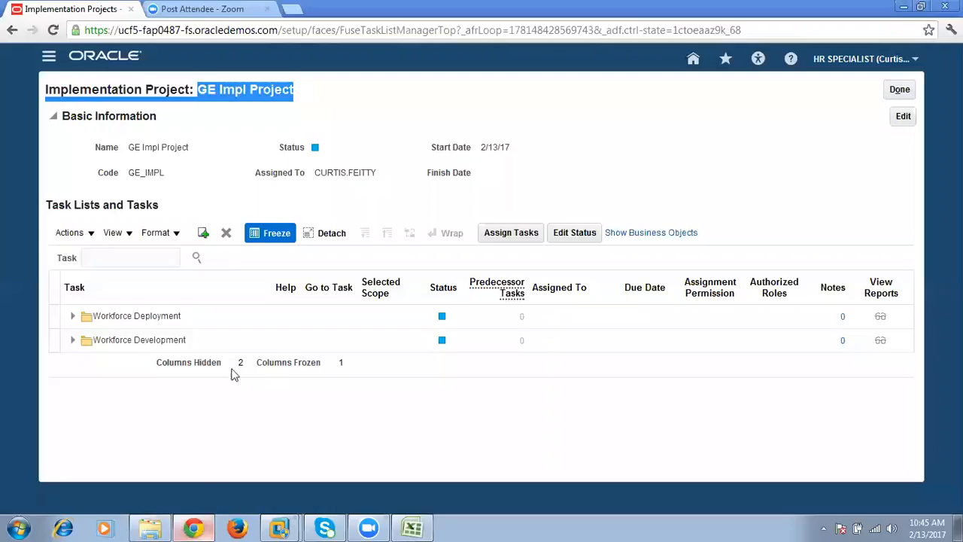
- Back in the browser, search the project's tasks for "establish enterprise" and select the Workforce Deployment result
click(153, 257)
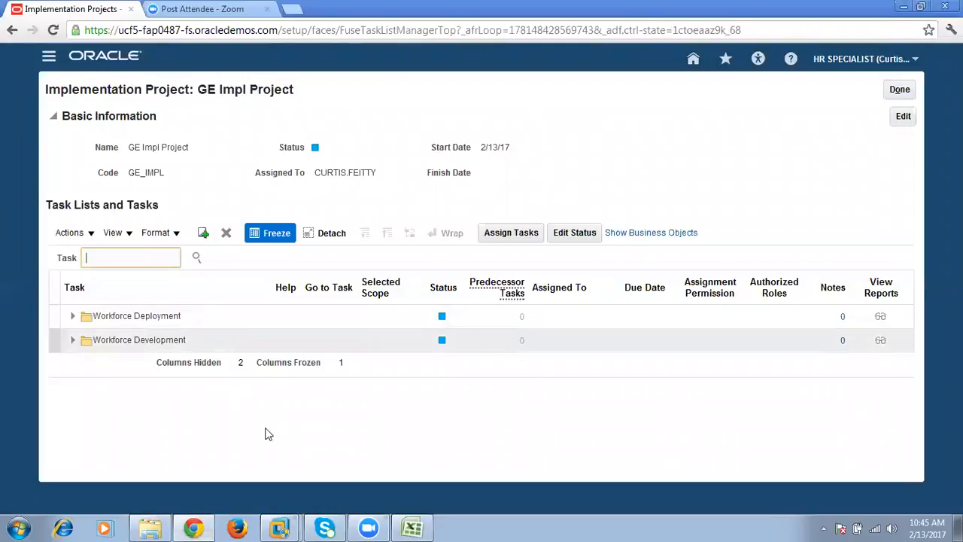
text(establise)
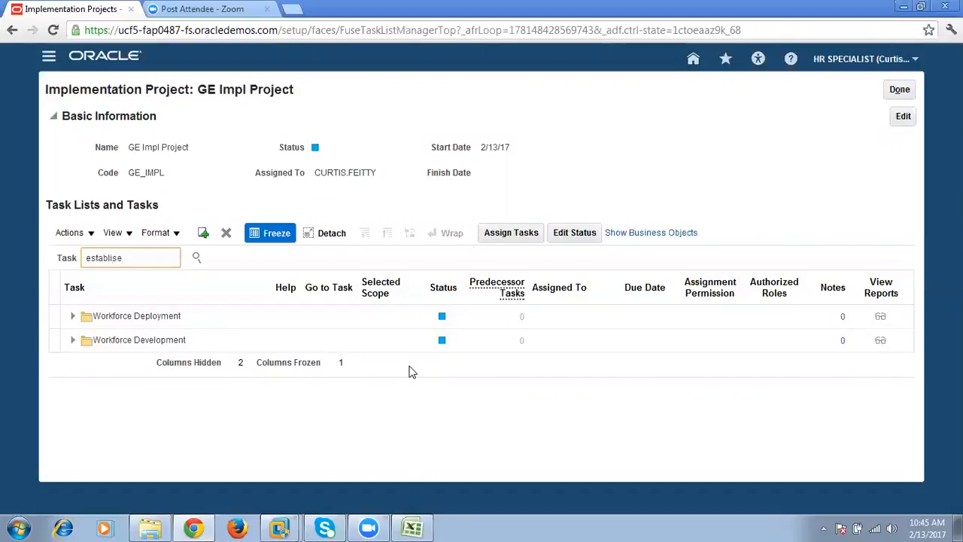
key(BackSpace)
text(h enterprise)
key(Return)
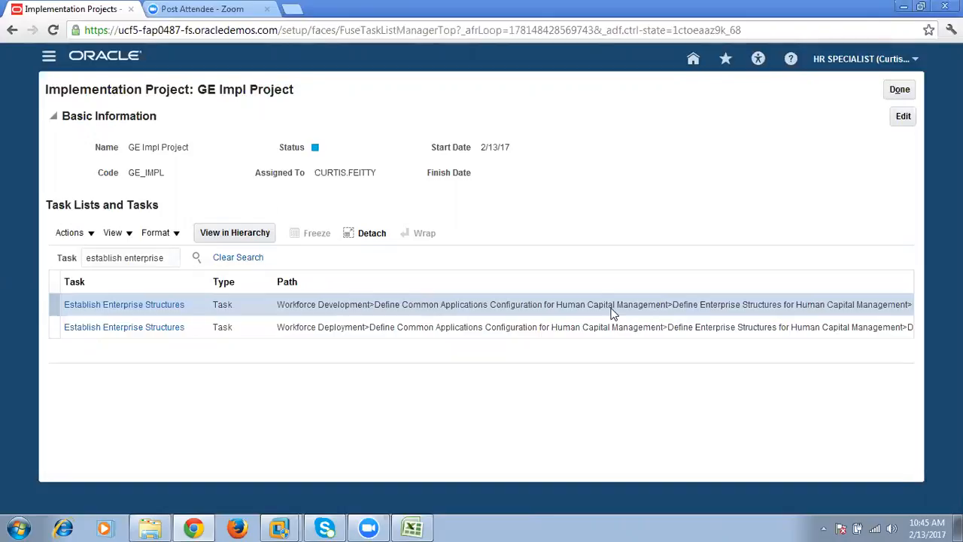
drag(172, 260, 76, 262)
triple_click(91, 257)
click(176, 258)
click(145, 388)
click(203, 331)
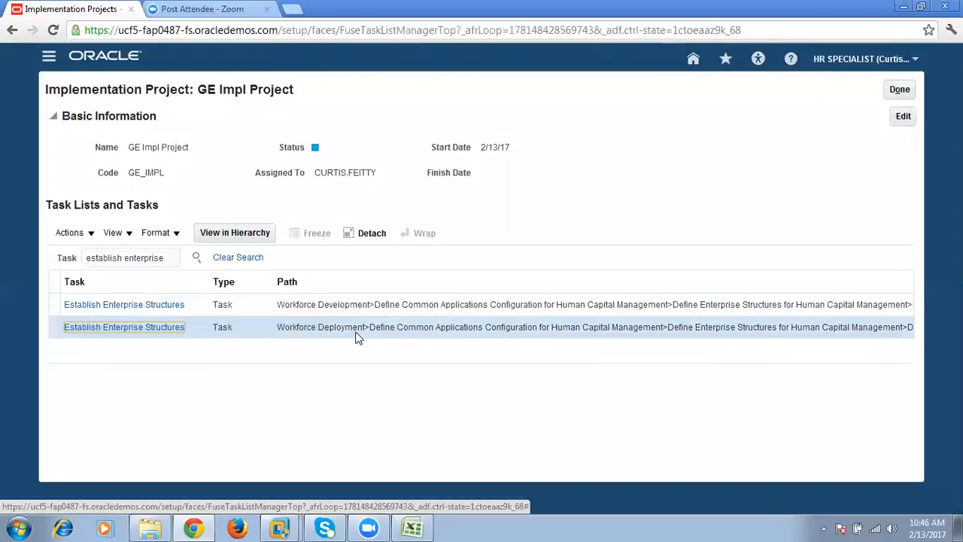
- Switch to Excel and review the numbered setup task list on the Global_HR sheet, and return to the browser
click(411, 528)
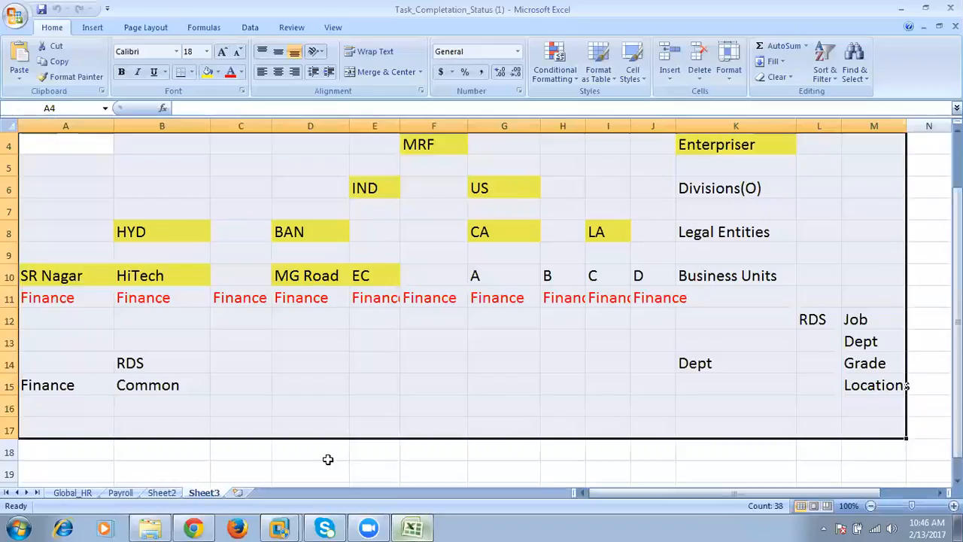
click(72, 492)
drag(41, 140, 354, 406)
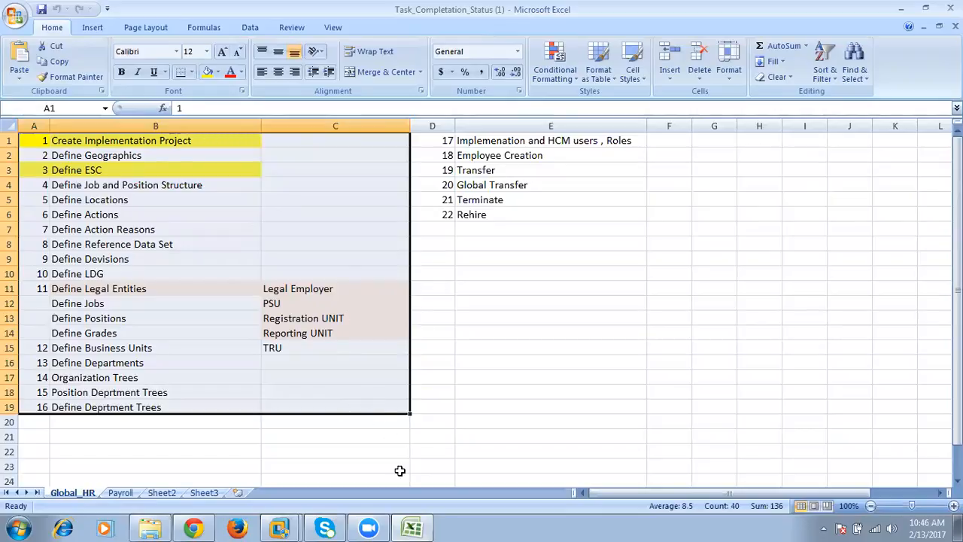
click(193, 527)
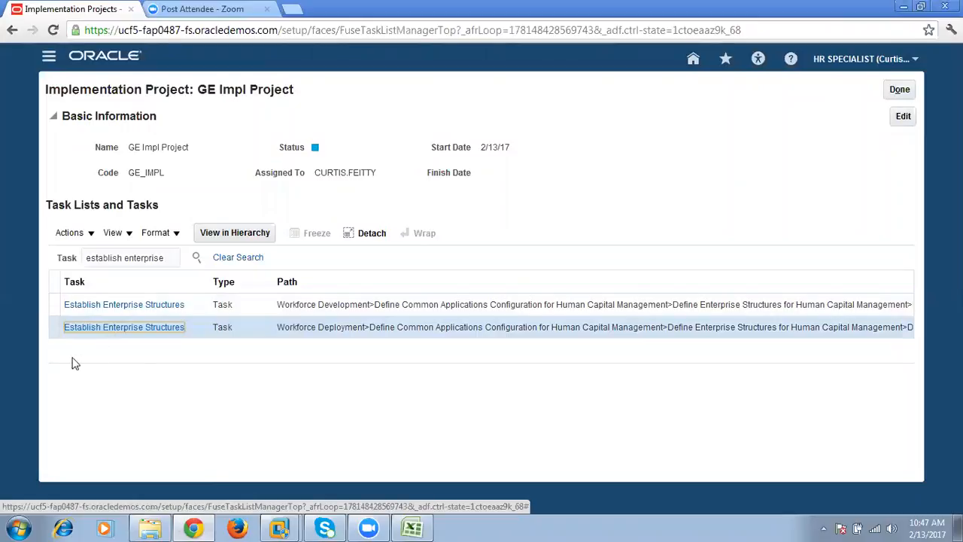
- Open the Establish Enterprise Structures task under Workforce Deployment and start a new enterprise configuration
drag(161, 259, 60, 251)
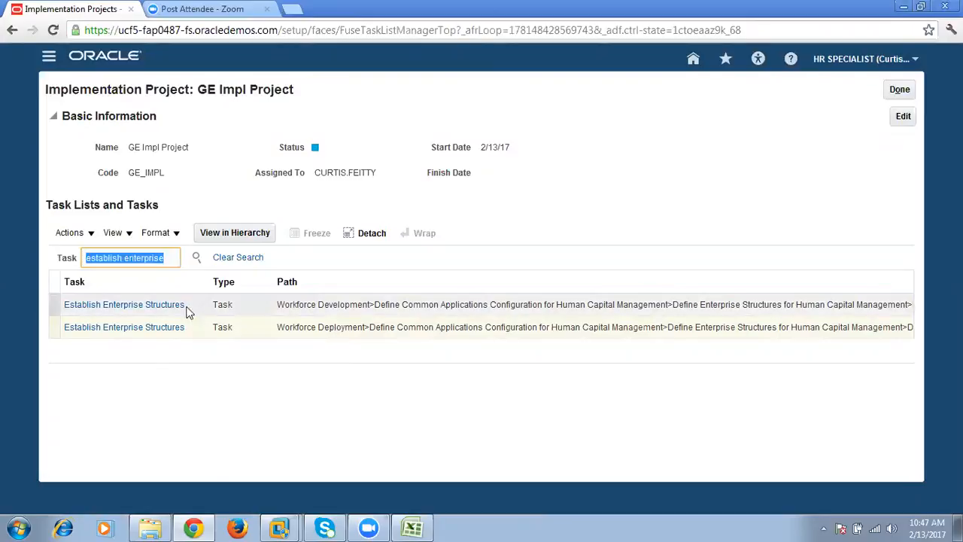
click(108, 329)
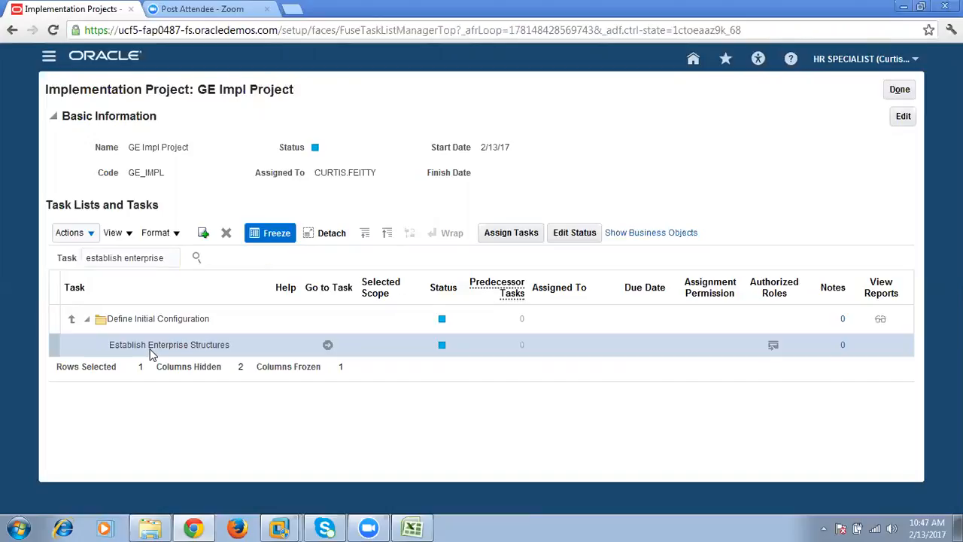
click(73, 322)
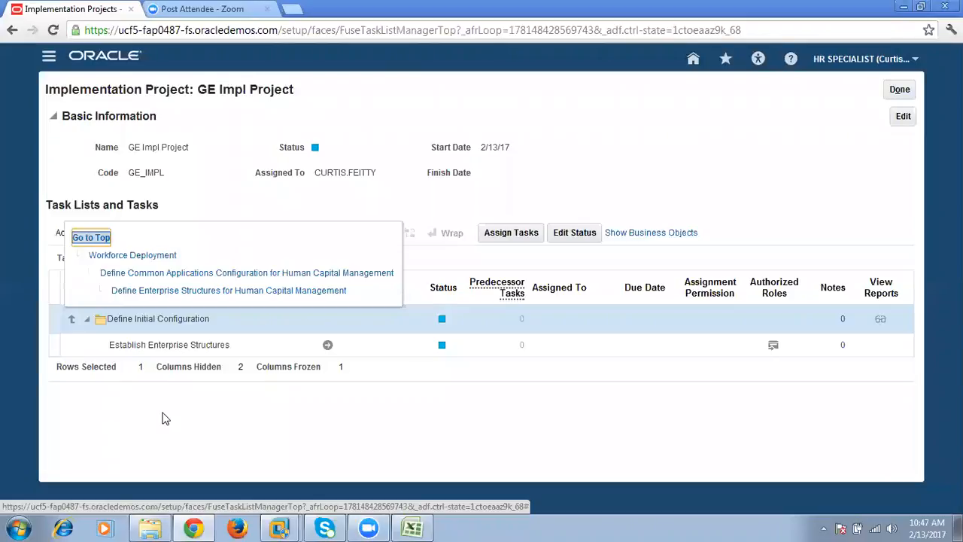
click(165, 352)
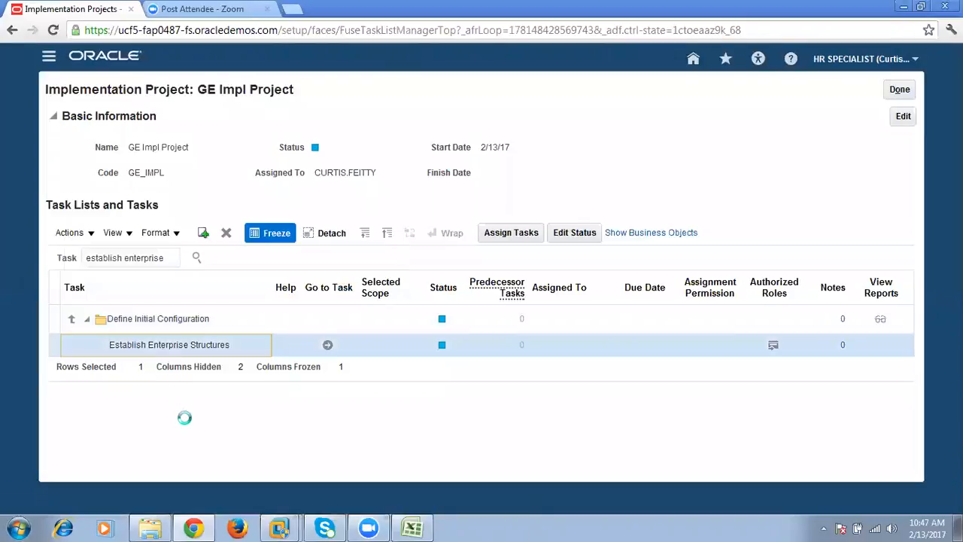
click(328, 348)
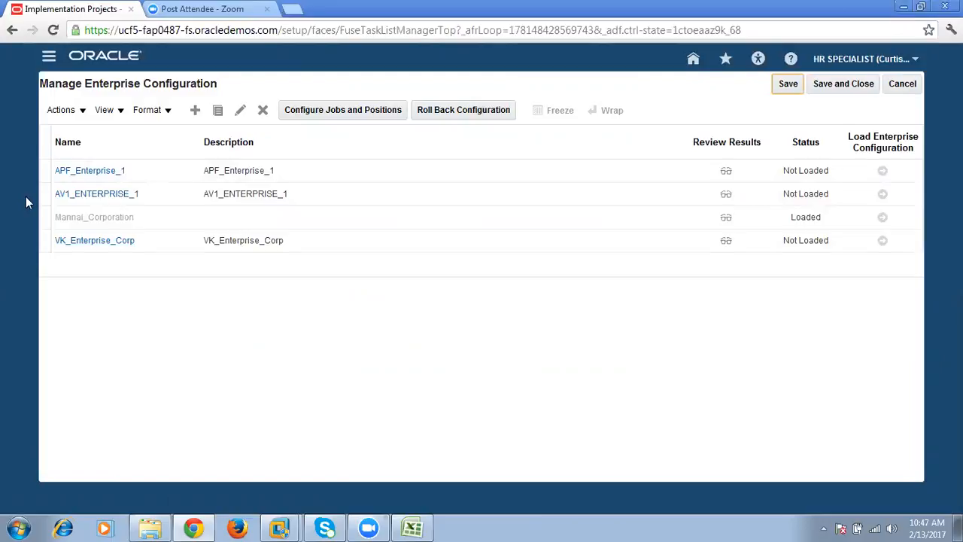
click(193, 117)
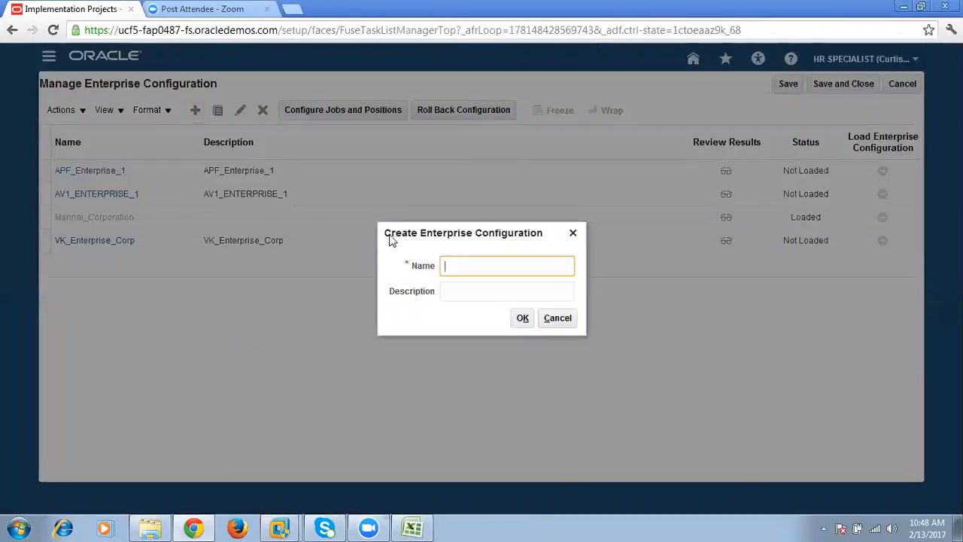
- In Excel, change the enterprise name at the top of the Sheet3 structure to GE Corp and copy the name
click(412, 528)
click(162, 492)
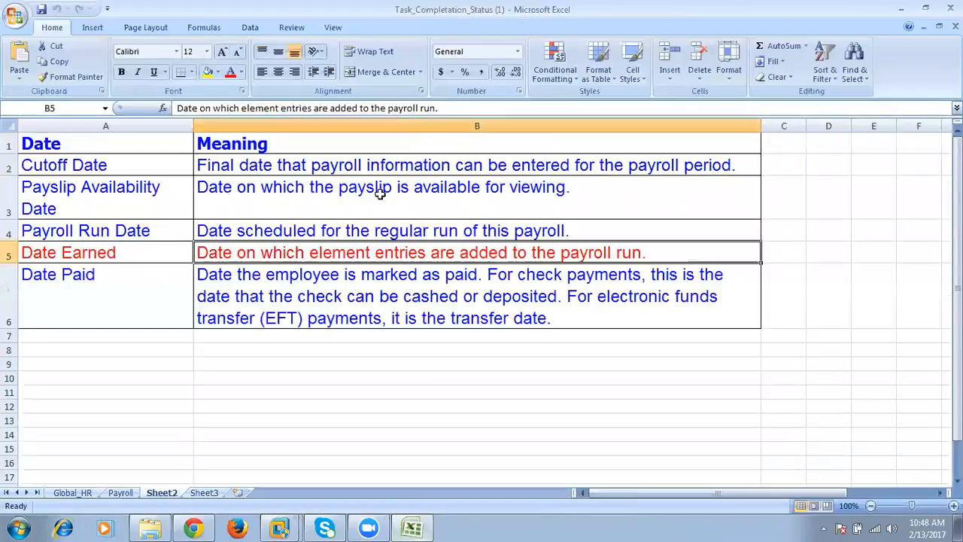
click(204, 493)
click(436, 144)
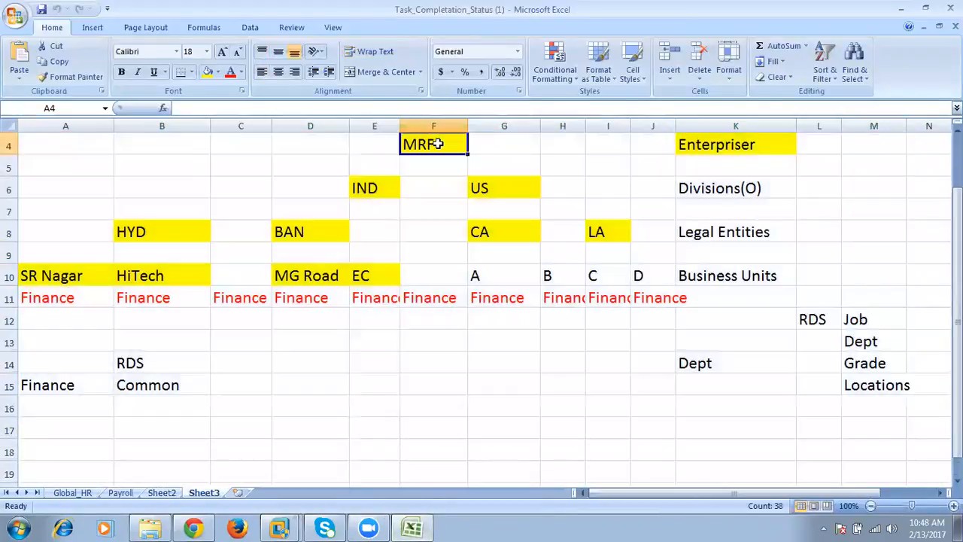
double_click(425, 144)
text(GE Corp)
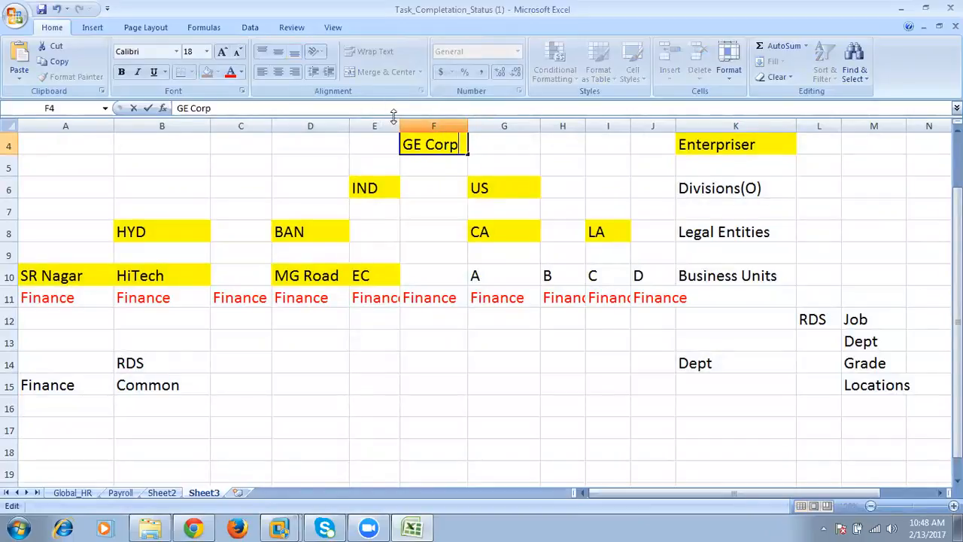
click(504, 126)
double_click(456, 144)
drag(465, 146, 400, 144)
key(ctrl+c)
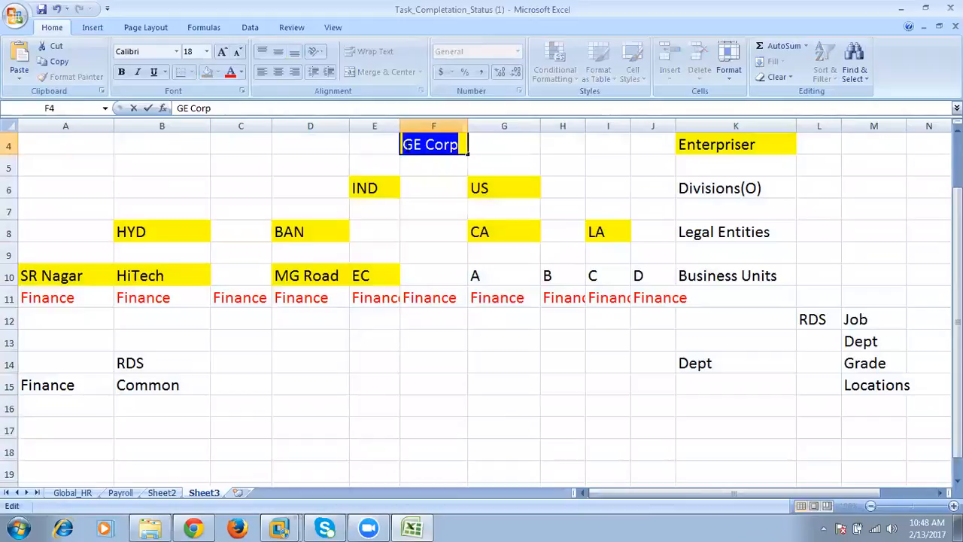
- Back in the browser, name the new enterprise configuration GE Corp, describe it as GE Corporation, and create it
key(alt+Tab)
key(ctrl+v)
click(501, 289)
key(ctrl+v)
text(oration)
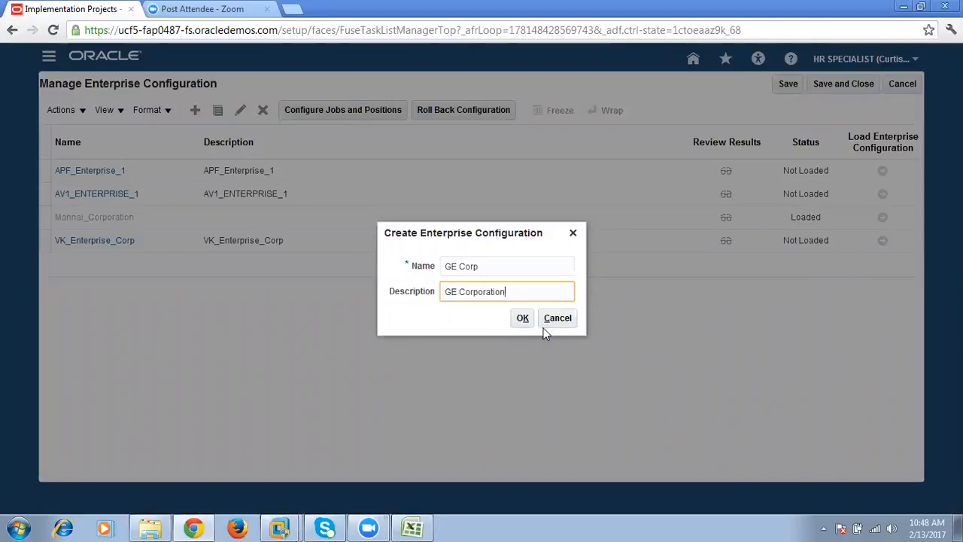
click(524, 318)
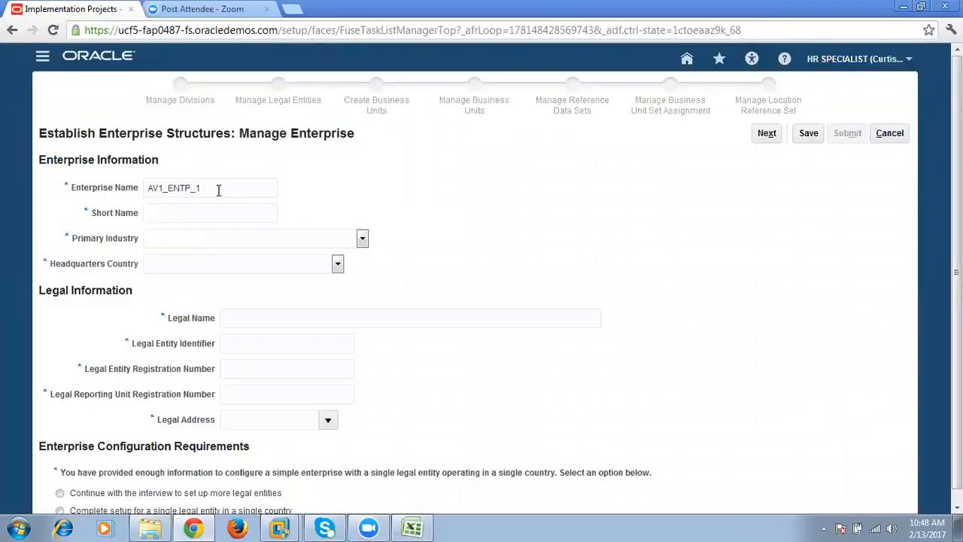
- Replace the prefilled enterprise name with GE Corp and have the short name read GE Corp too
drag(229, 189, 140, 184)
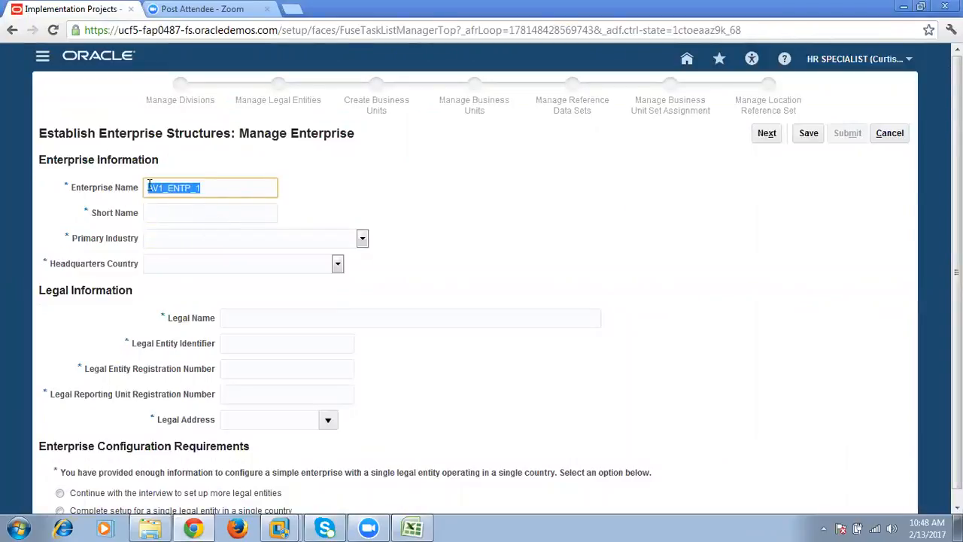
click(206, 189)
drag(225, 188, 140, 197)
text(GE Corp)
click(248, 212)
- Set the primary industry to Health Care and Social Assistance and the headquarters country to India
click(240, 239)
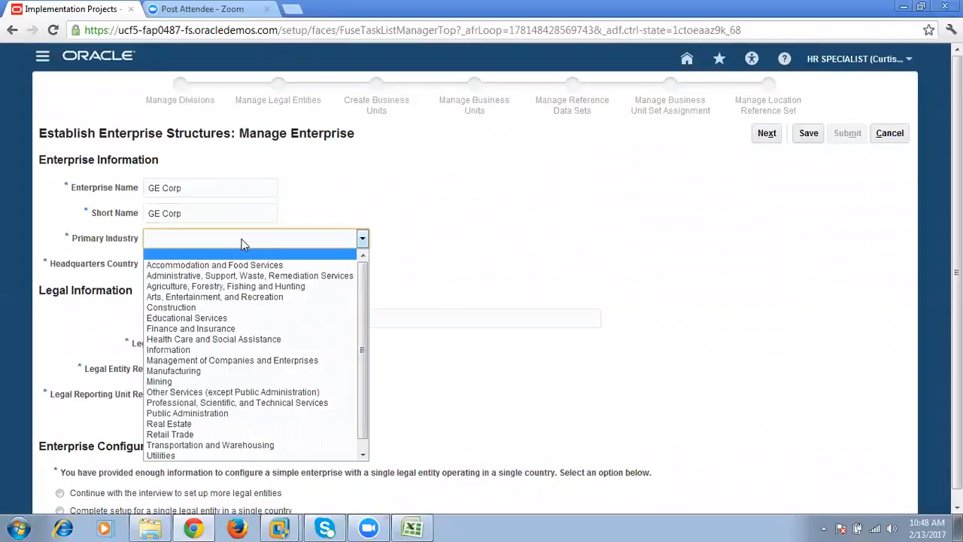
click(243, 340)
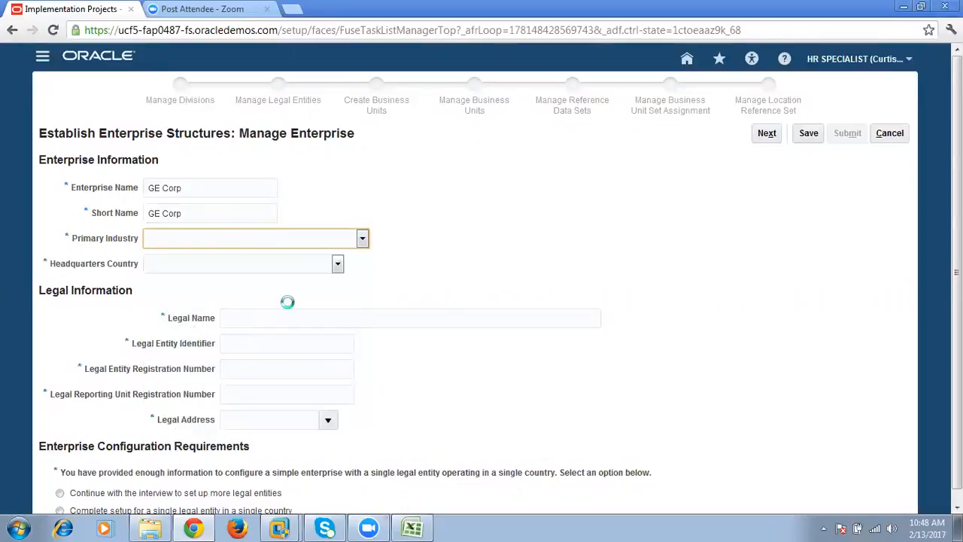
click(300, 267)
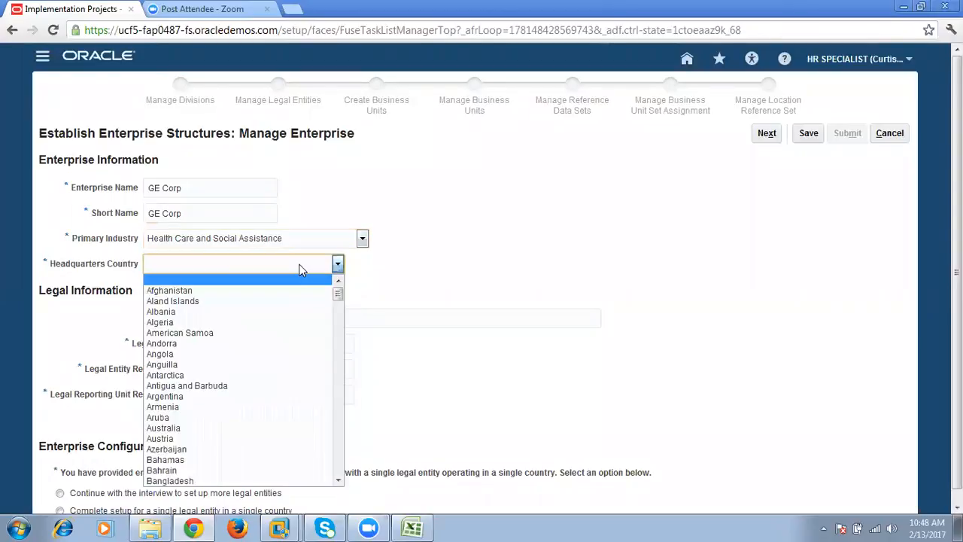
click(300, 269)
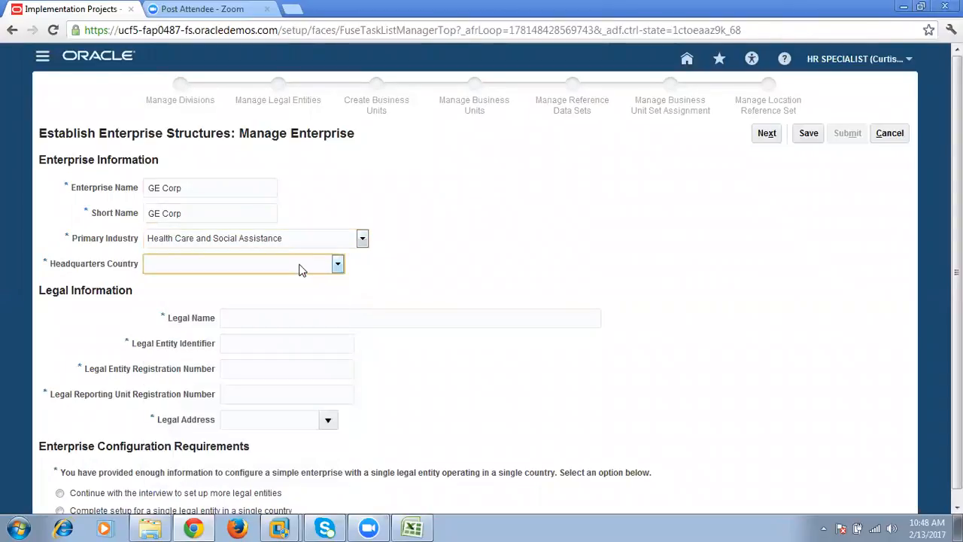
key(i)
key(i)
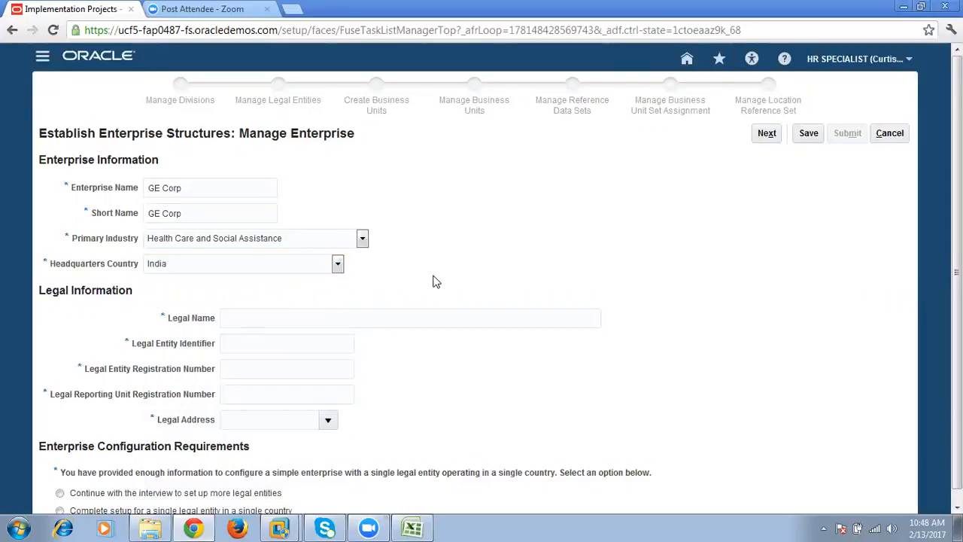
- Enter GE Corp as legal name, SFDSGDG as legal entity identifier, AFDG656 as entity registration number and SDDSGDSG as reporting unit registration number
scroll(106, 331, down, 1)
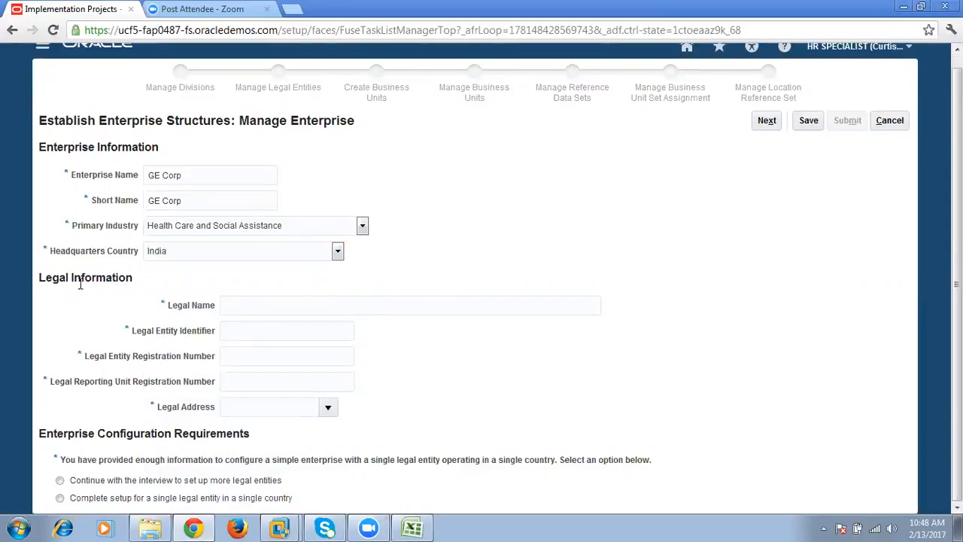
drag(38, 279, 125, 280)
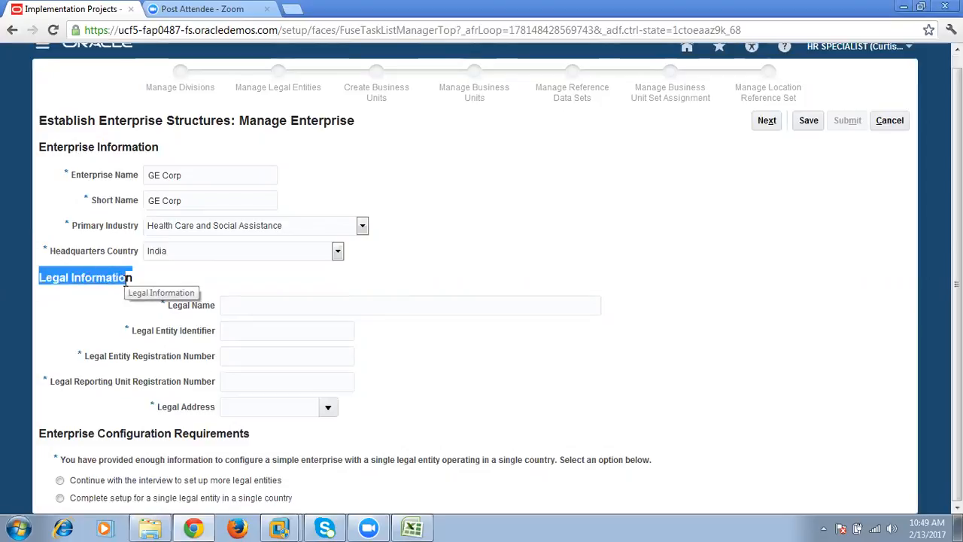
click(247, 307)
text(GE Corp)
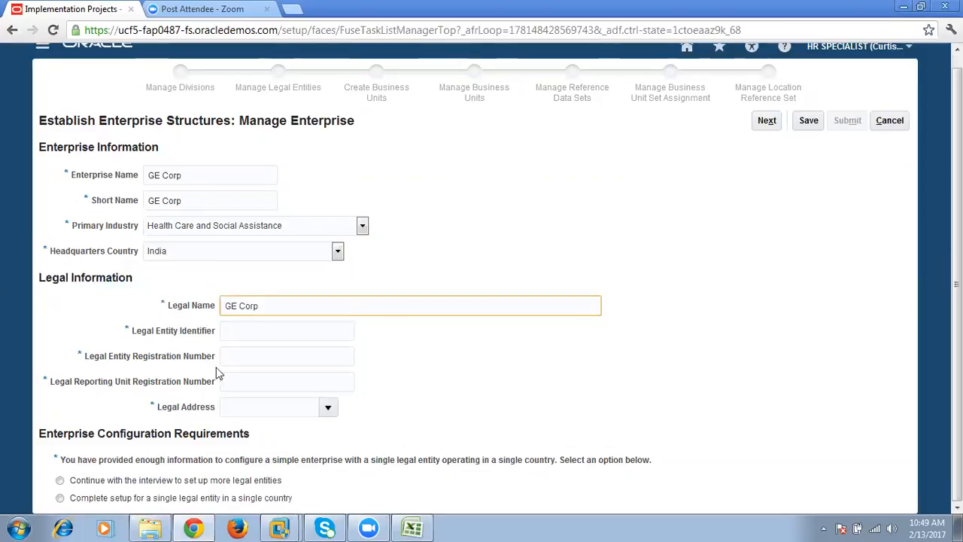
click(256, 332)
text(SFDSGDG)
click(263, 352)
text(AFDG656)
click(330, 378)
click(334, 381)
text(SDDSGDSG)
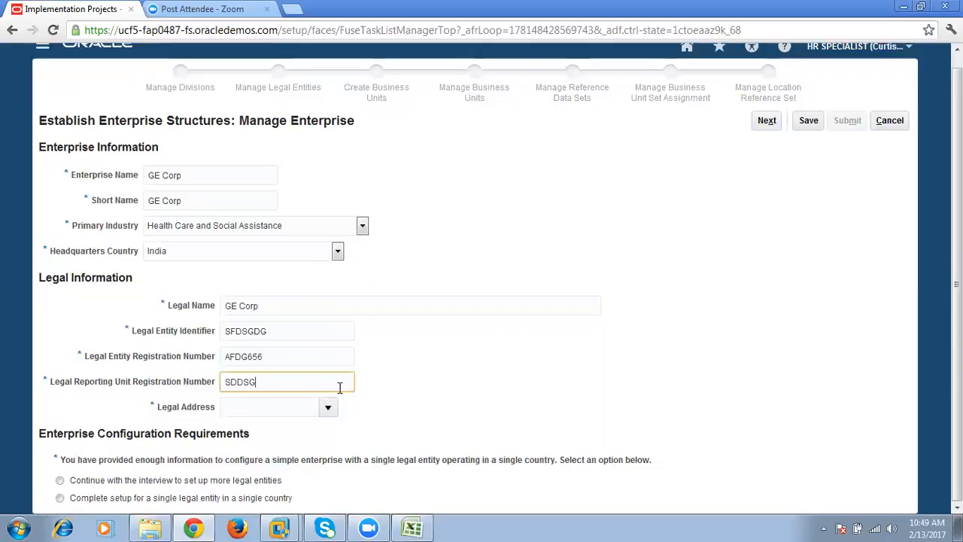
- Start creating a location for the legal address, with HYDERABAD as name and first address line, and HYD as city
click(323, 410)
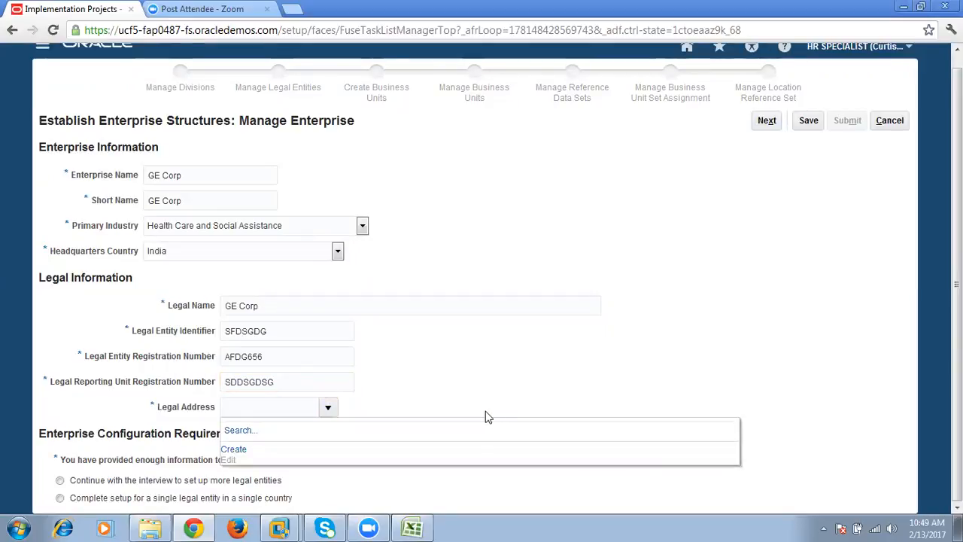
click(232, 449)
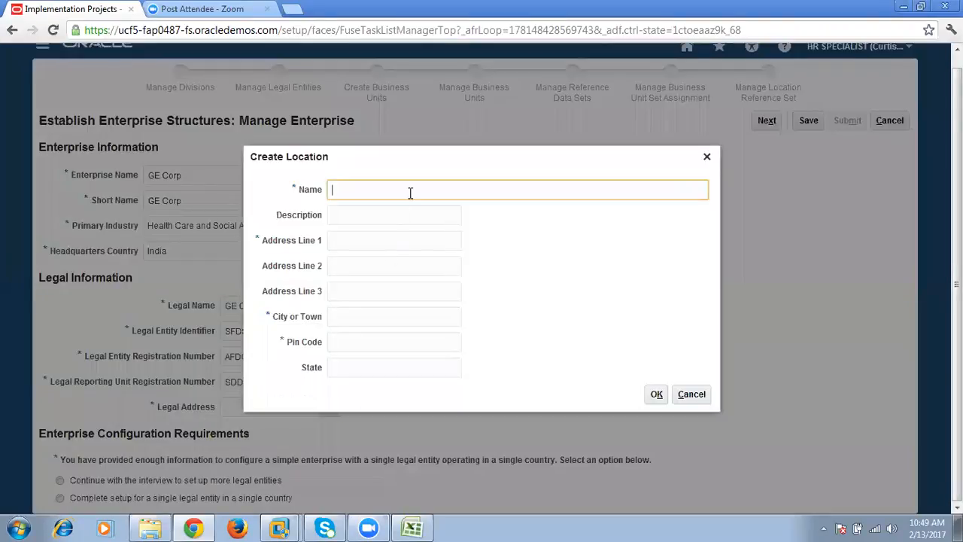
text(HYDERABAD)
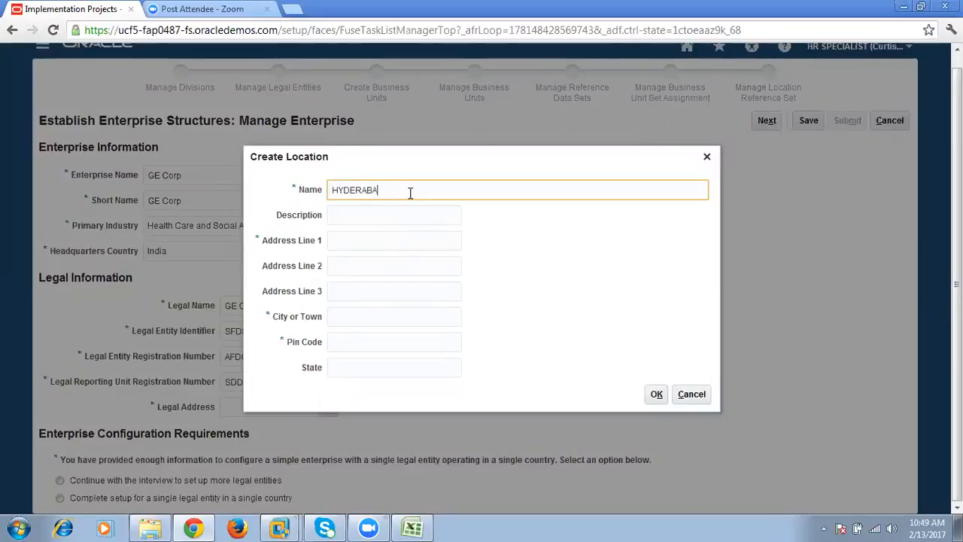
key(ctrl+a)
key(ctrl+c)
key(Tab)
key(Tab)
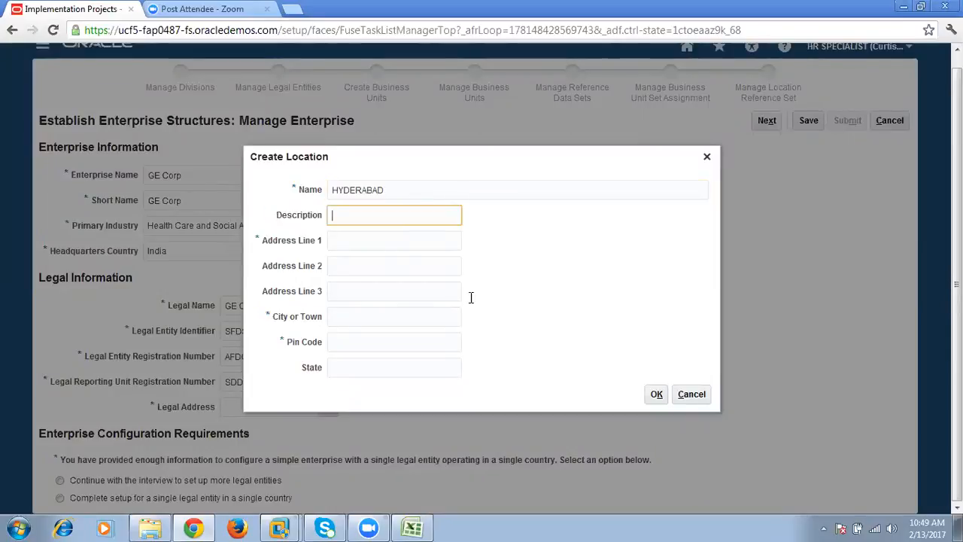
key(ctrl+v)
key(Tab)
text(HYD)
- Fill in the location's postal pin code, set the state to TS, and confirm the location as the legal address
click(430, 341)
text(423535)
key(ctrl+a)
text(50)
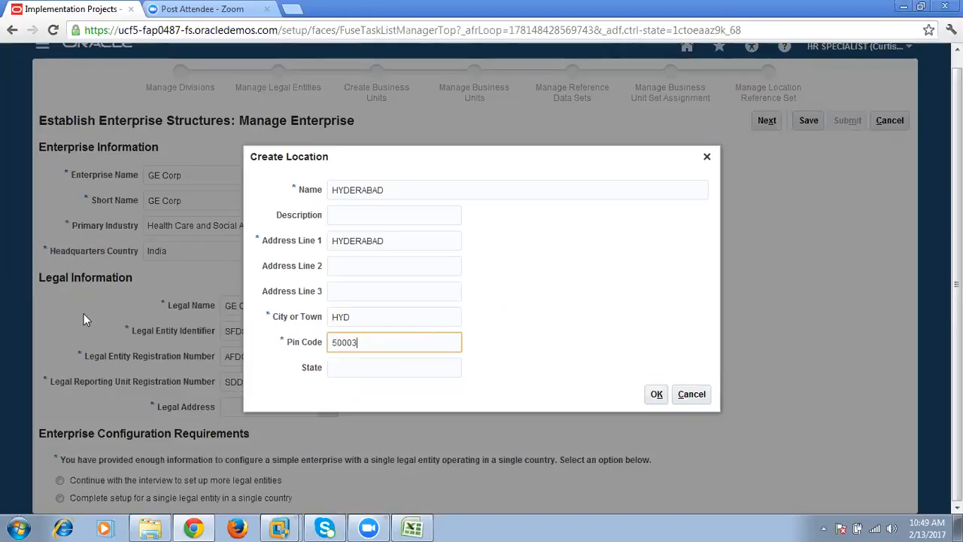
click(355, 374)
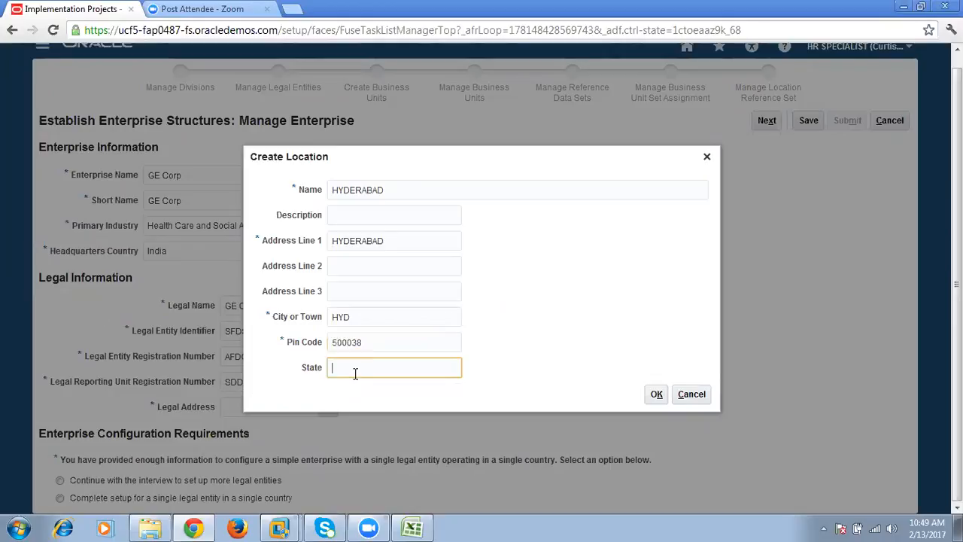
text(TS)
click(656, 394)
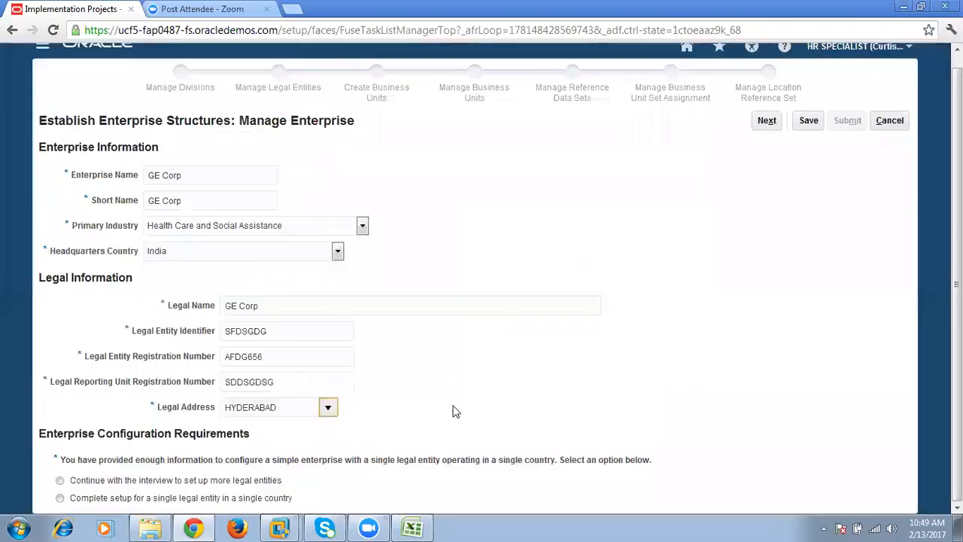
- Review the legal address, the enterprise and legal information sections, and the enterprise configuration requirements statement
drag(159, 412, 205, 410)
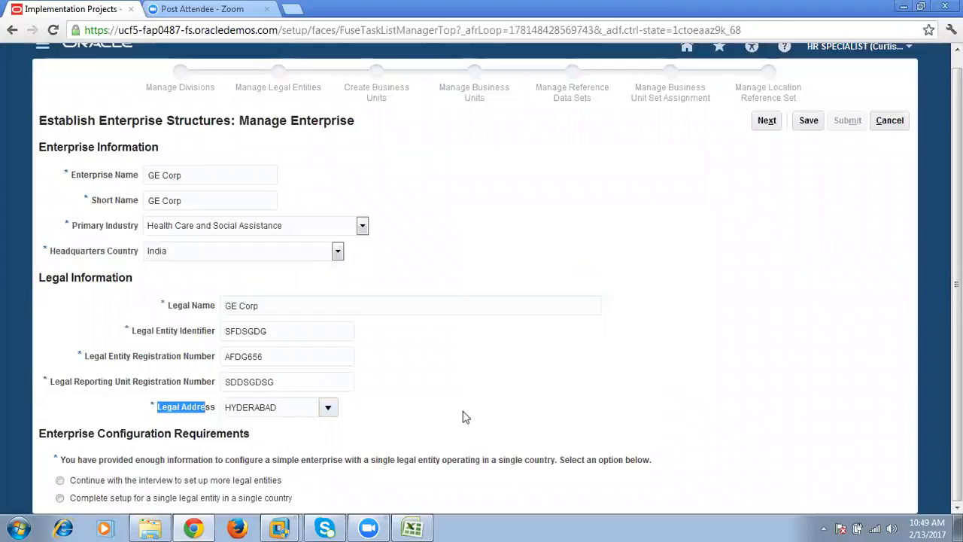
click(638, 403)
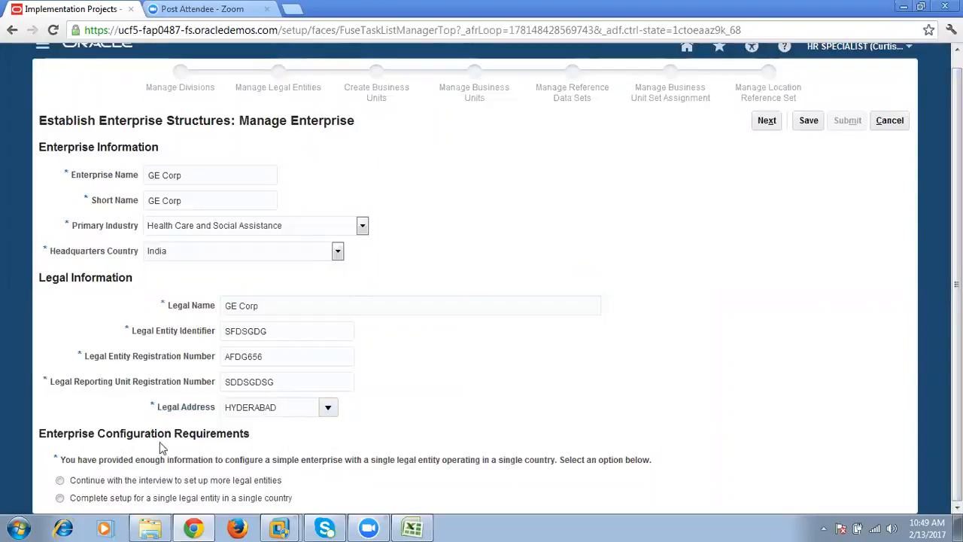
double_click(42, 436)
drag(60, 460, 333, 460)
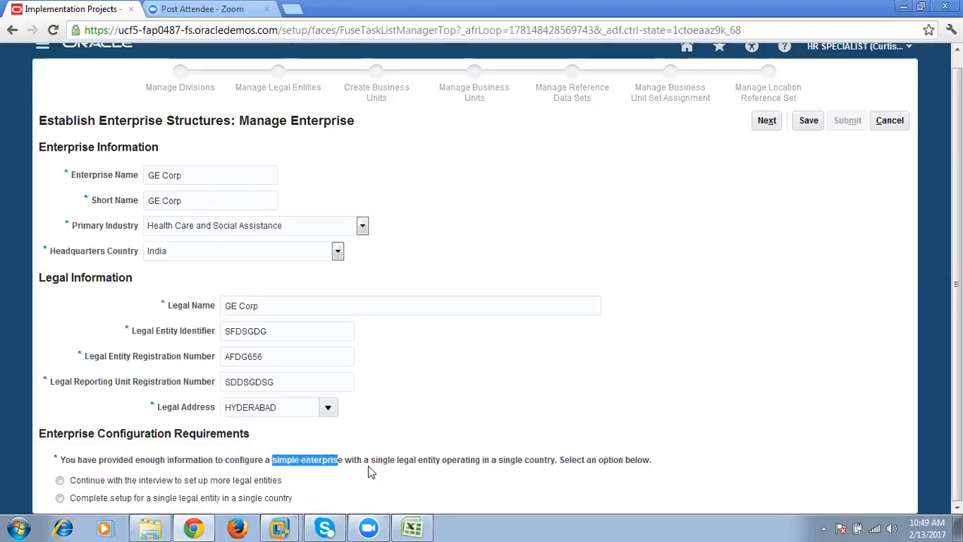
drag(369, 460, 550, 462)
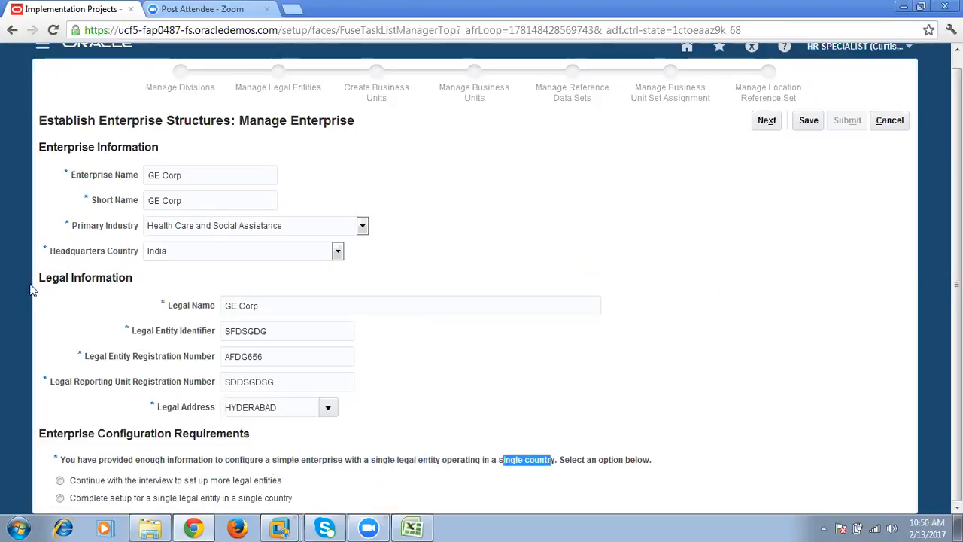
drag(37, 277, 139, 280)
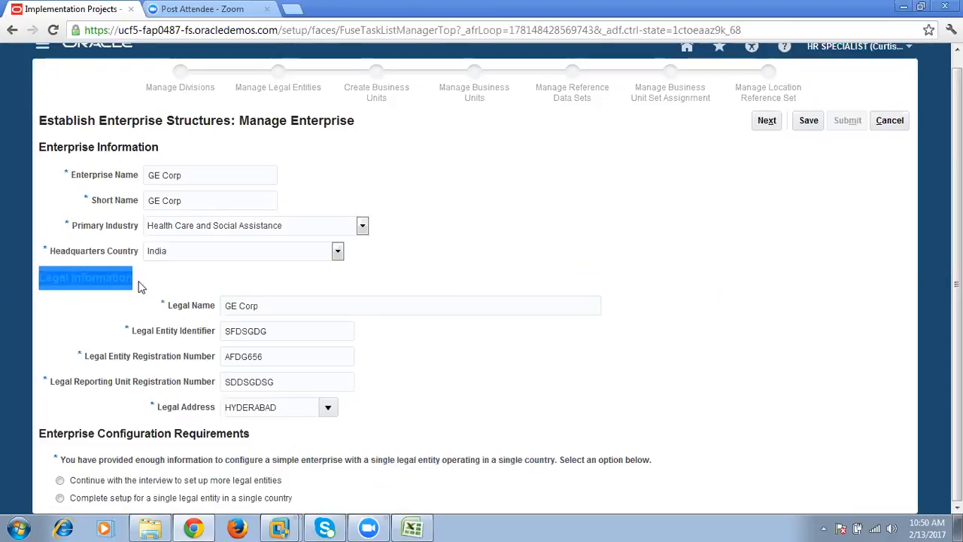
drag(39, 147, 173, 147)
drag(47, 250, 118, 254)
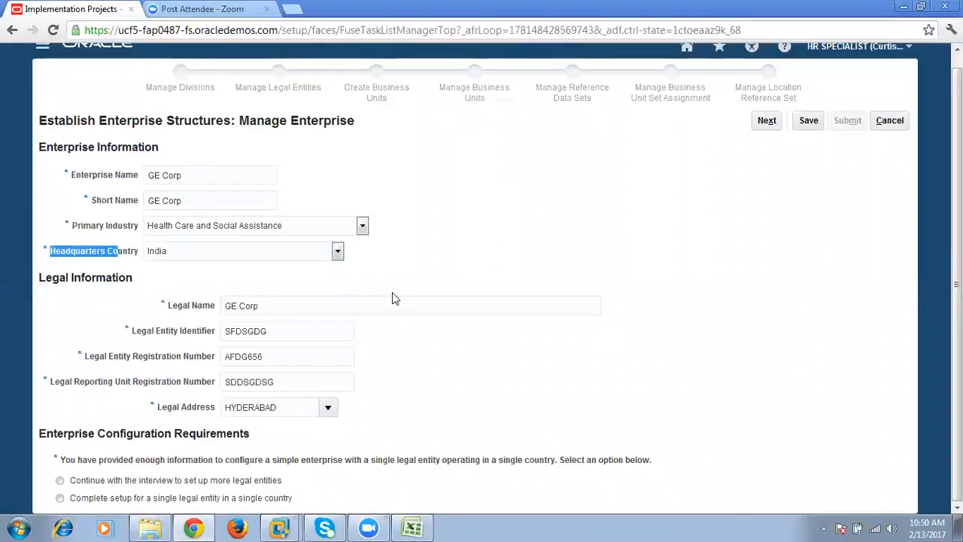
click(481, 254)
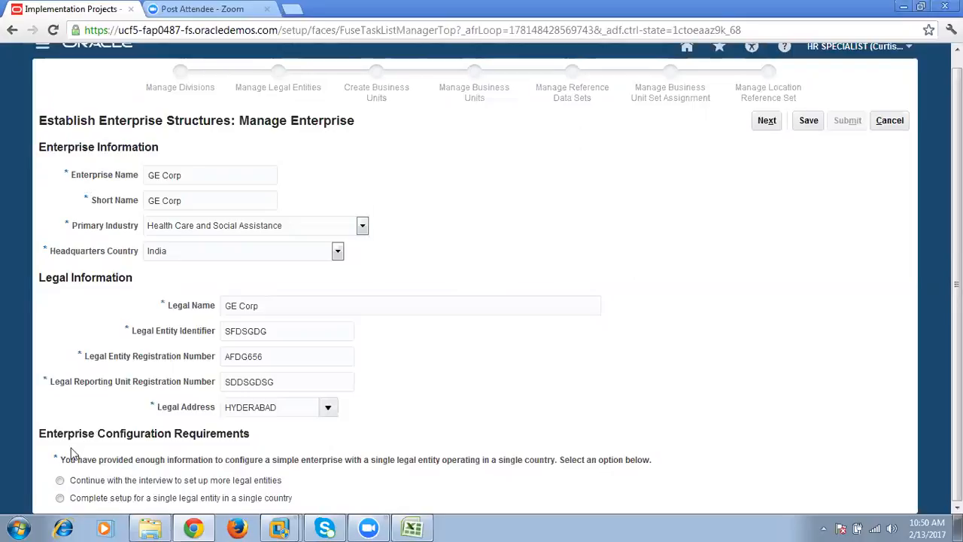
drag(55, 456, 168, 478)
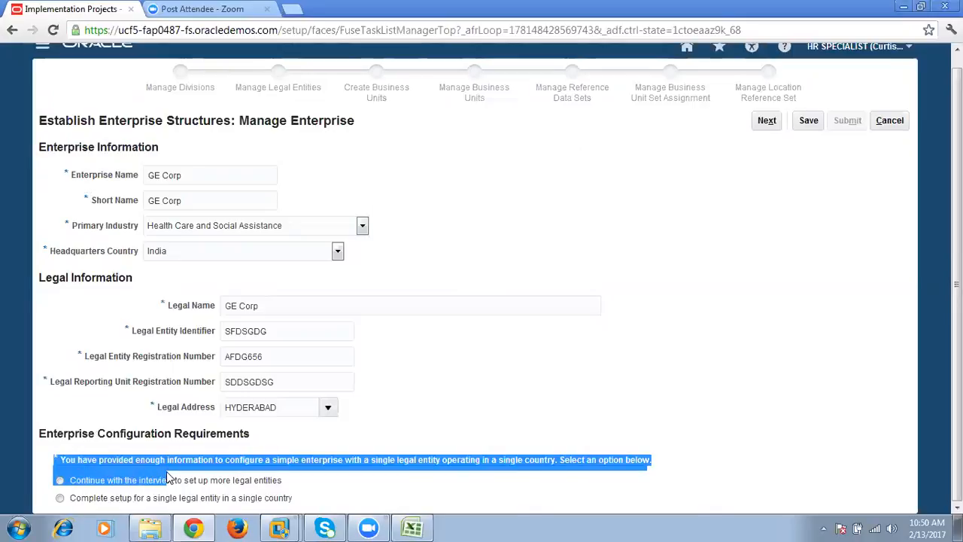
click(445, 454)
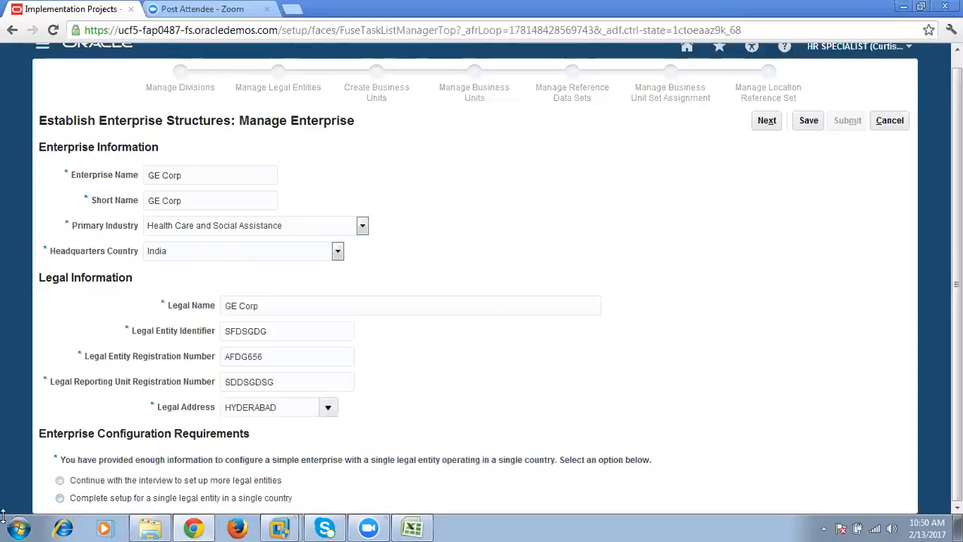
- Choose to continue with the interview to set up more legal entities, and check the legal entities on Sheet3 of the Excel workbook
click(59, 481)
drag(212, 481, 276, 481)
click(412, 528)
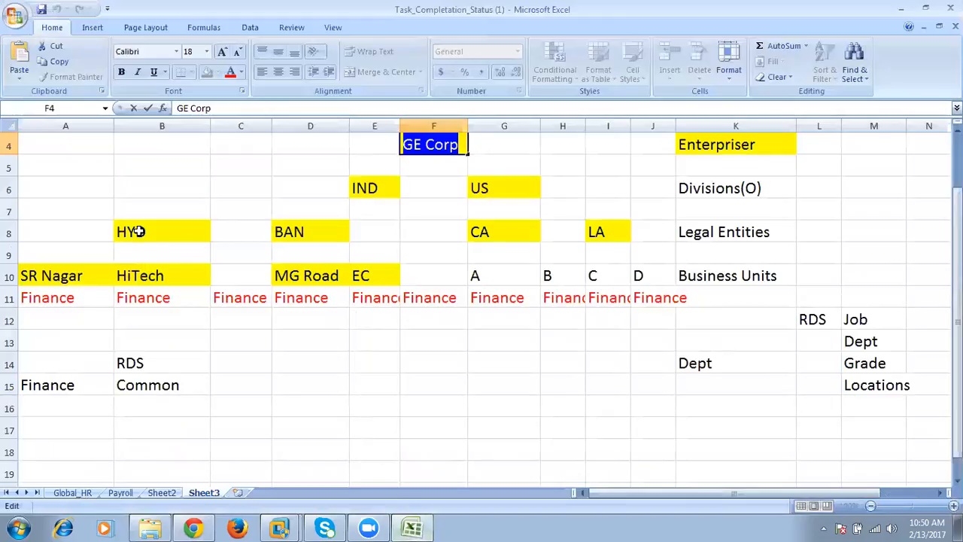
drag(139, 231, 621, 231)
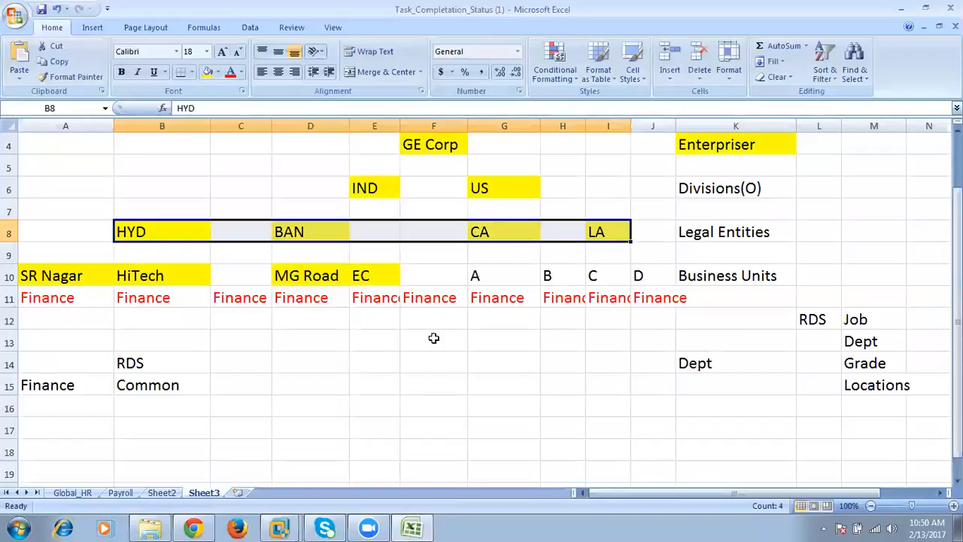
drag(163, 236, 312, 237)
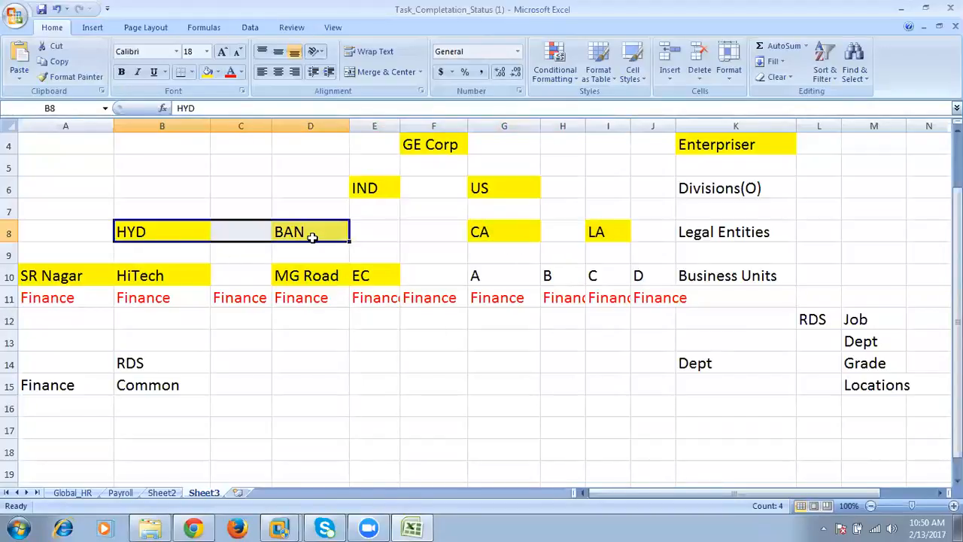
- Check the CA and LA legal entities on Sheet3, and return to Oracle to review the option to continue with the interview
drag(510, 232, 638, 228)
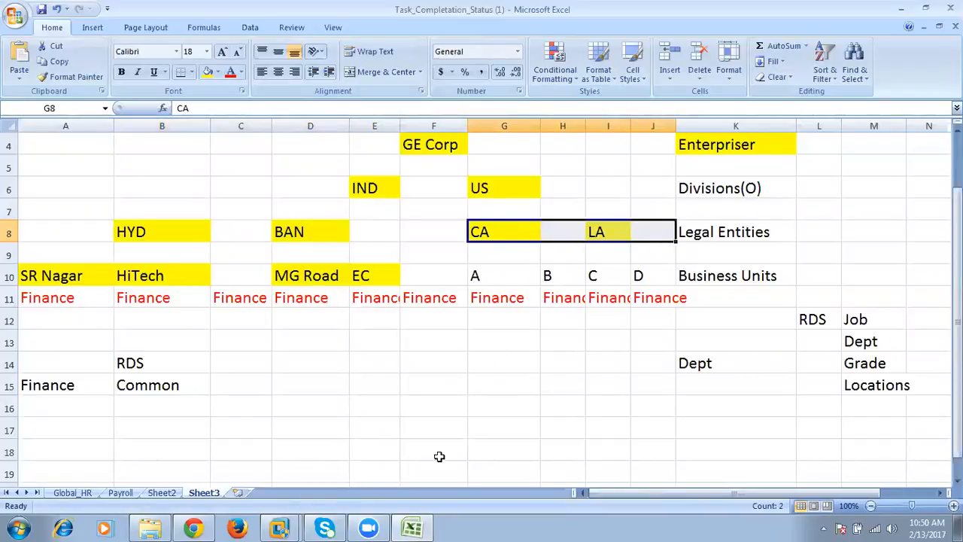
click(193, 528)
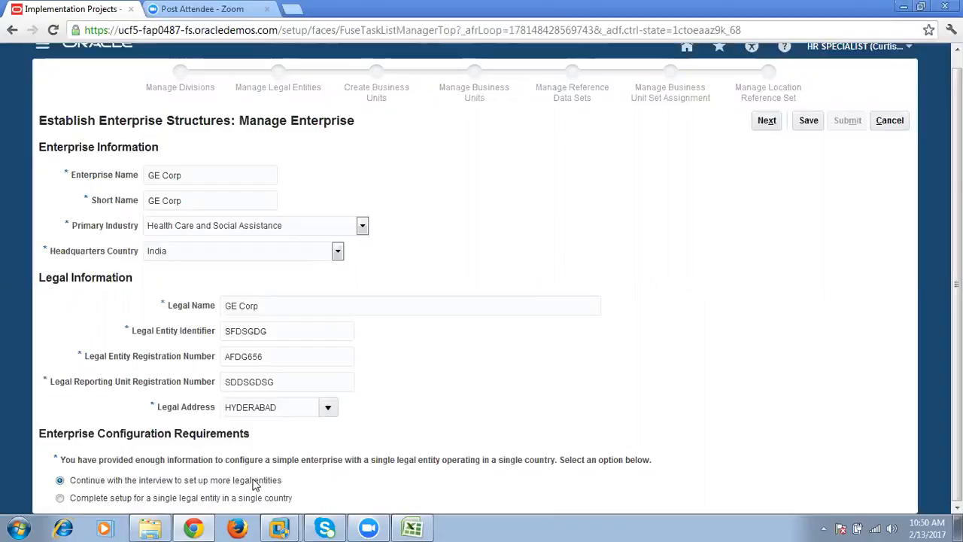
drag(139, 483, 174, 483)
click(174, 483)
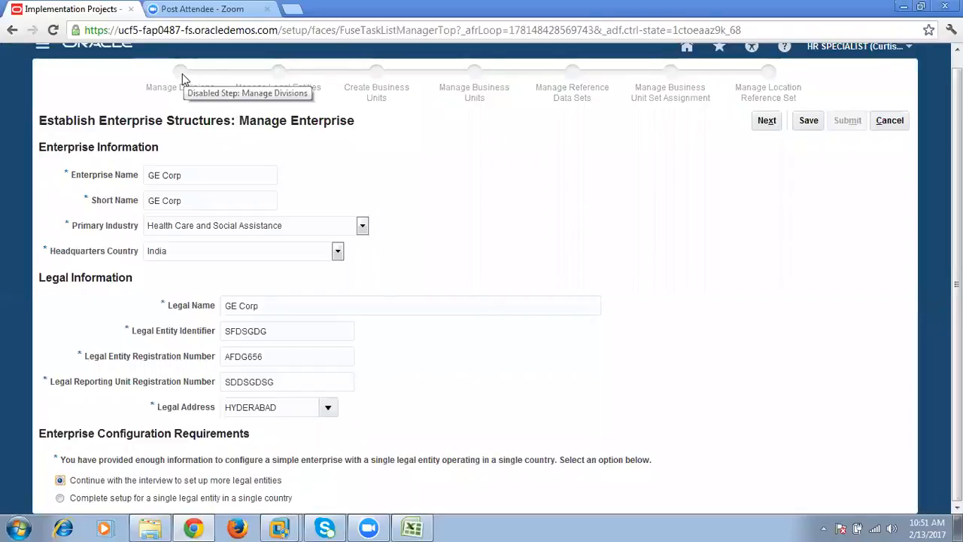
click(768, 124)
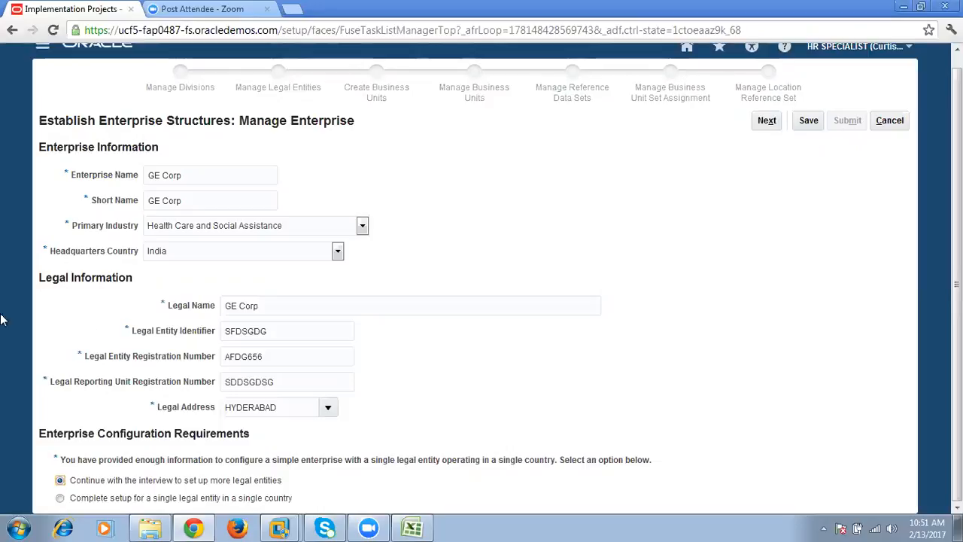
- Try the option to complete setup for a single legal entity in a single country, and switch back to continuing with the interview
click(59, 498)
drag(153, 499, 309, 498)
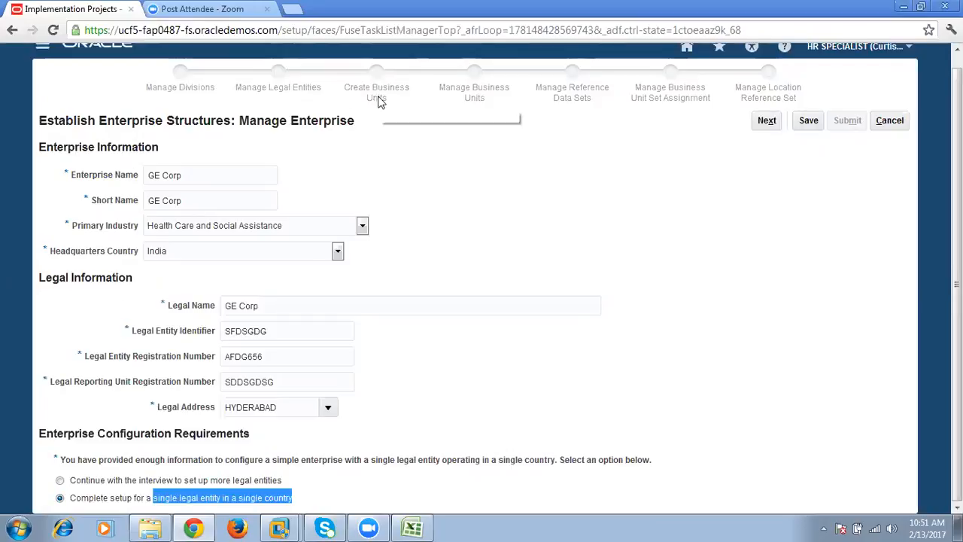
click(61, 482)
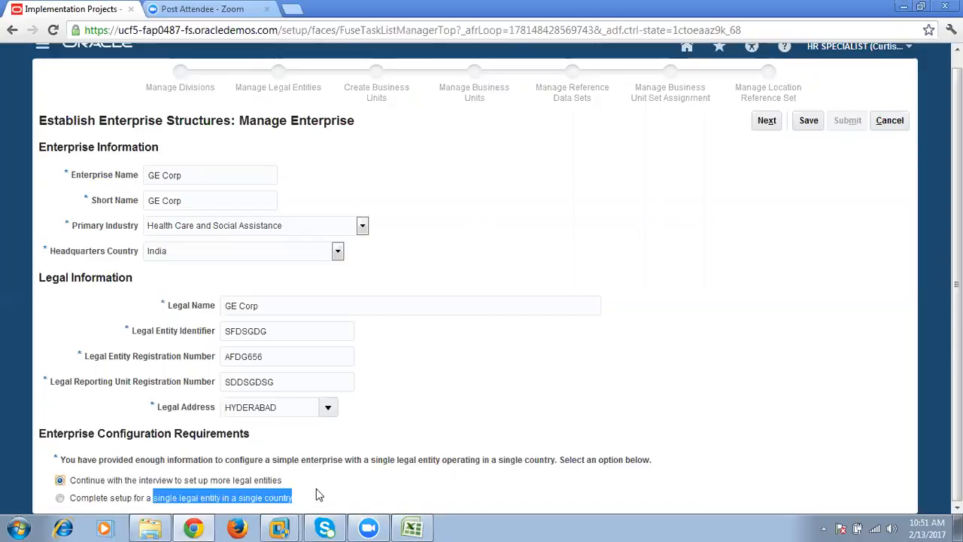
click(378, 481)
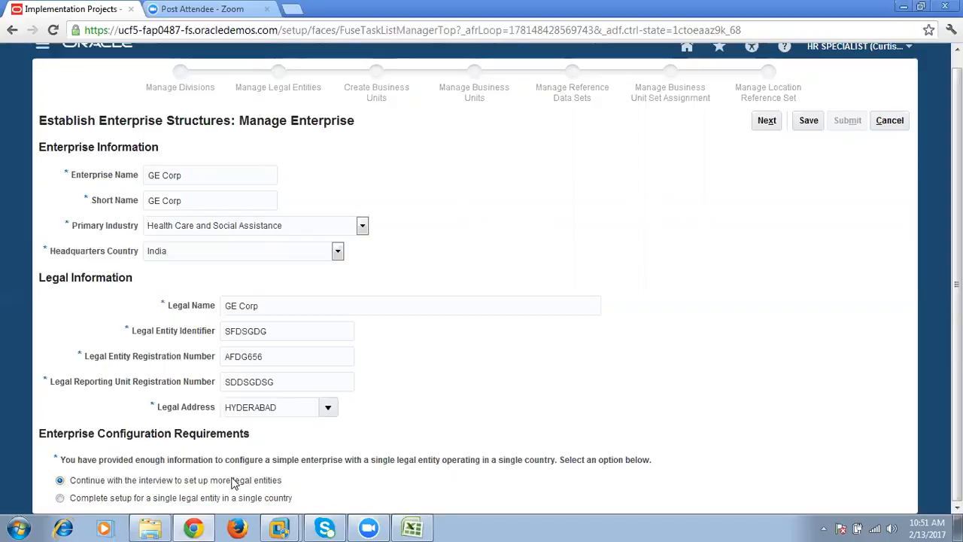
drag(233, 482, 288, 484)
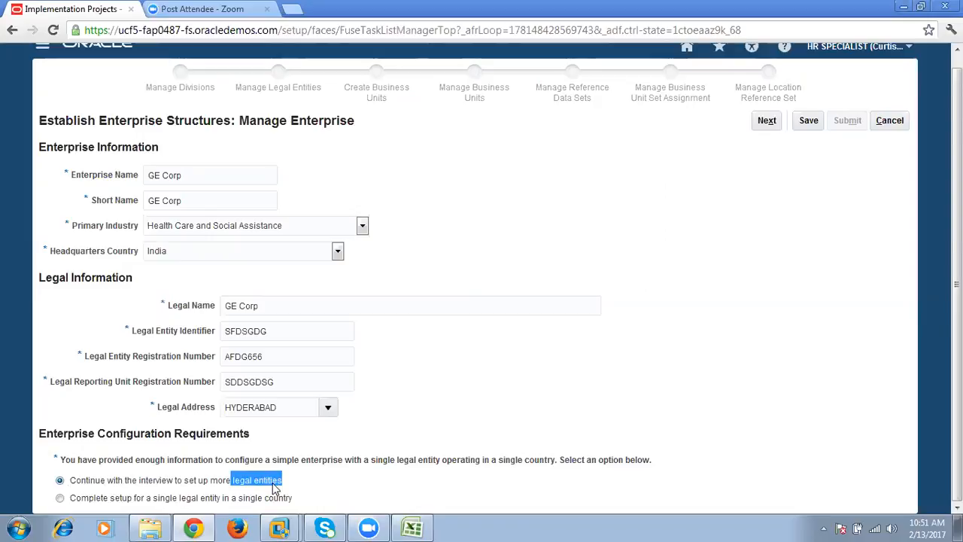
click(538, 363)
- Review the Enterprise Structures heading and enterprise information, and examine the structure levels from Enterpriser to Dept in the Excel workbook
scroll(531, 363, up, 1)
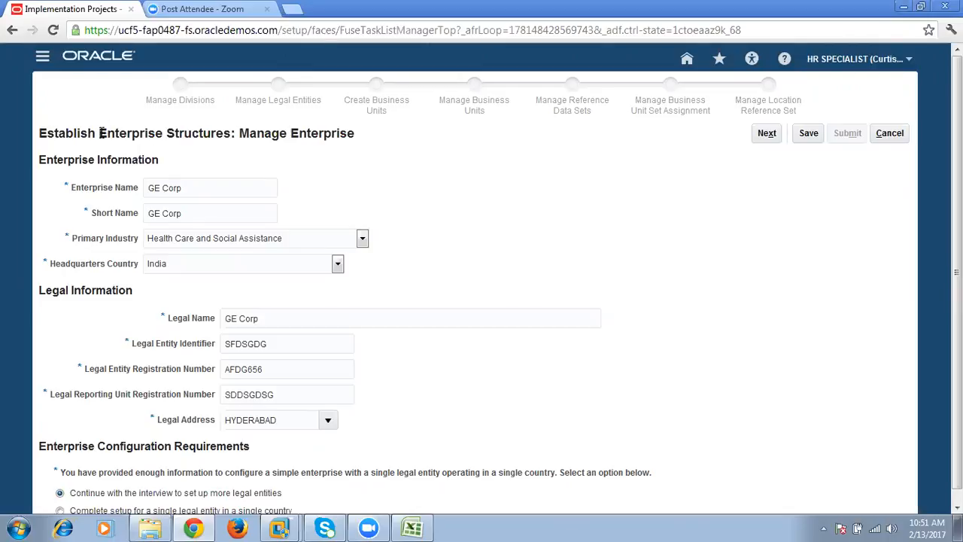
drag(100, 132, 239, 133)
drag(39, 156, 280, 180)
click(225, 127)
click(412, 527)
drag(760, 164, 756, 393)
click(727, 366)
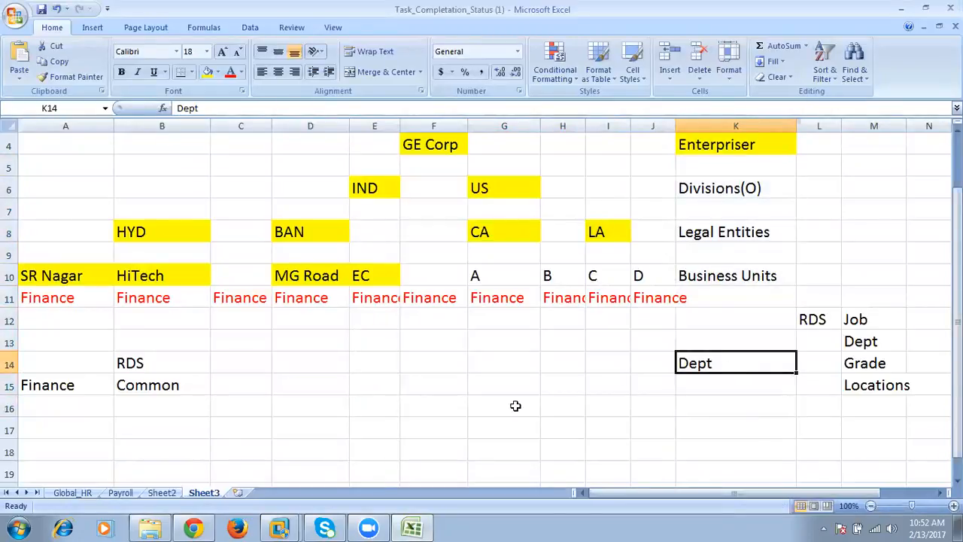
- Switch back to Oracle, continue to Manage Divisions, and add an empty division row
click(194, 528)
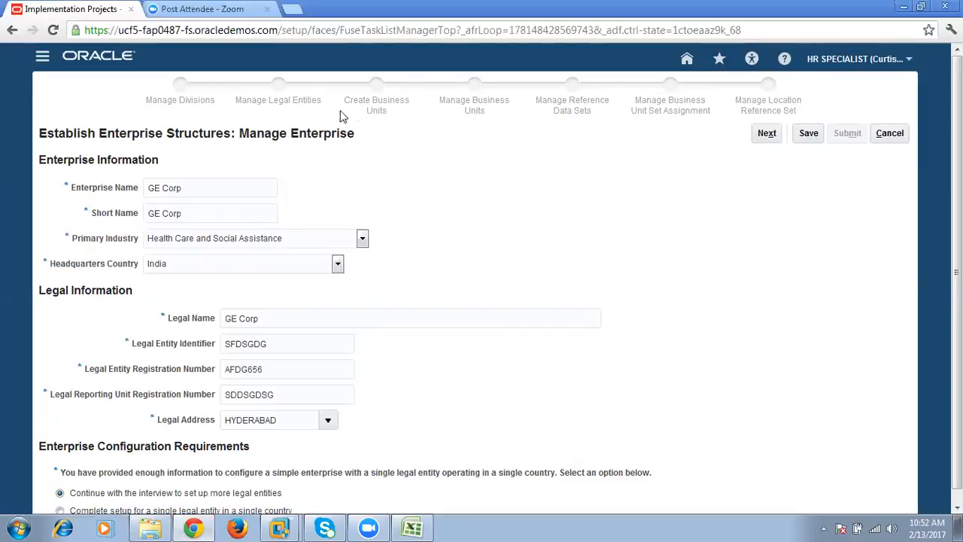
click(768, 136)
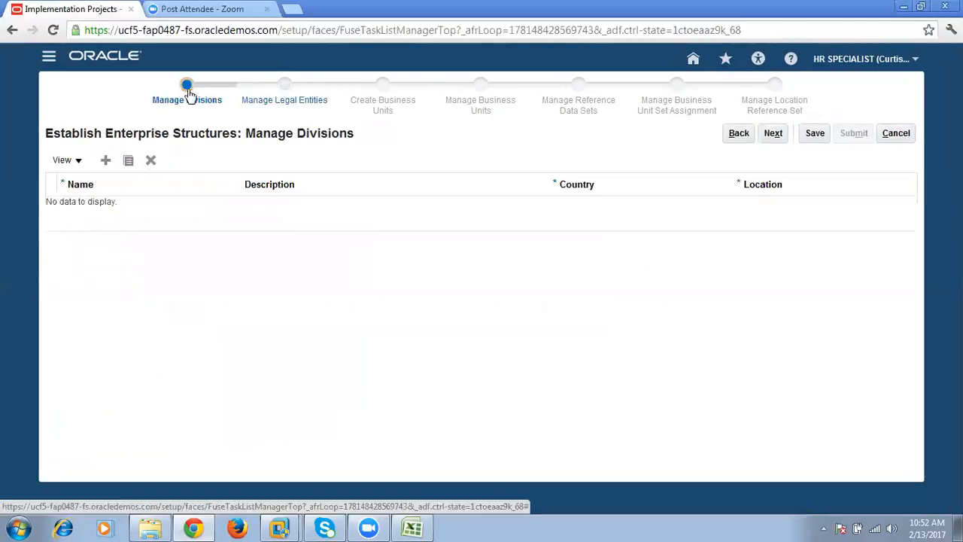
click(106, 160)
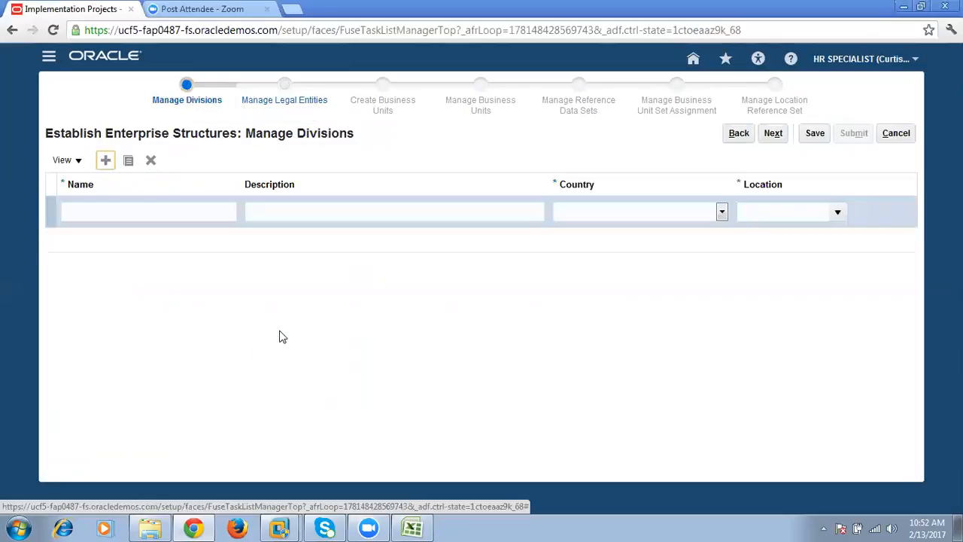
- Check the planned divisions in Excel and fill in the first division with name and description GE_INDIA, country India and location HYDERABAD
click(412, 527)
click(378, 187)
click(504, 185)
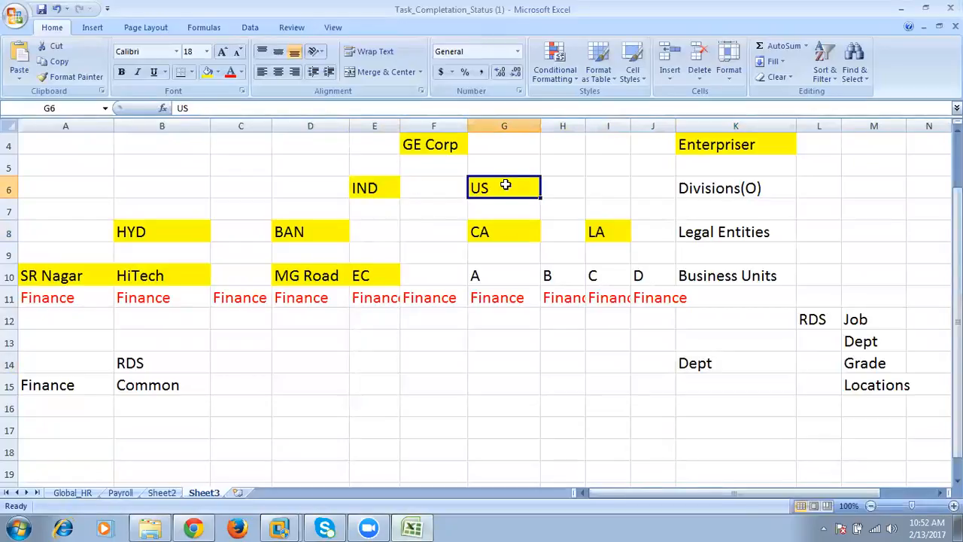
key(alt+Tab)
click(143, 209)
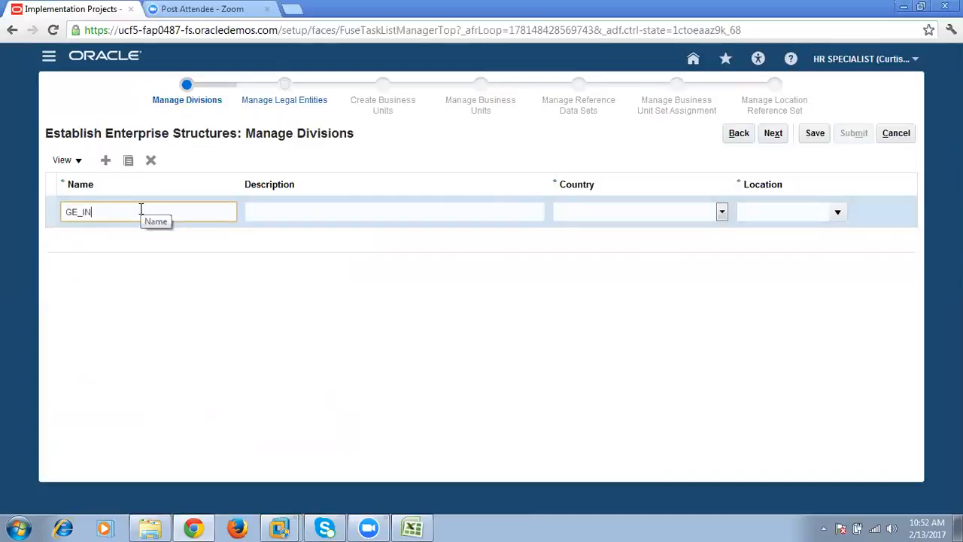
key(Tab)
text(G)
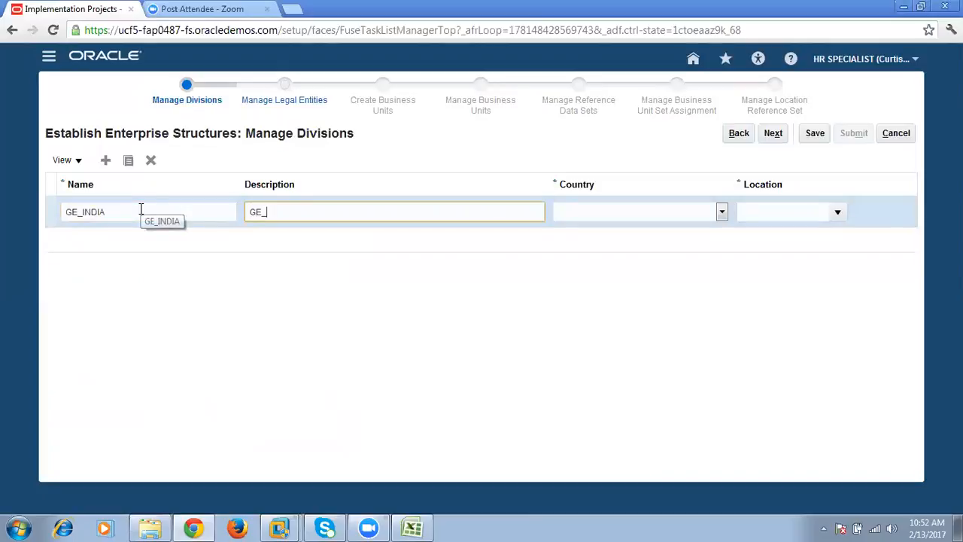
key(Tab)
key(i)
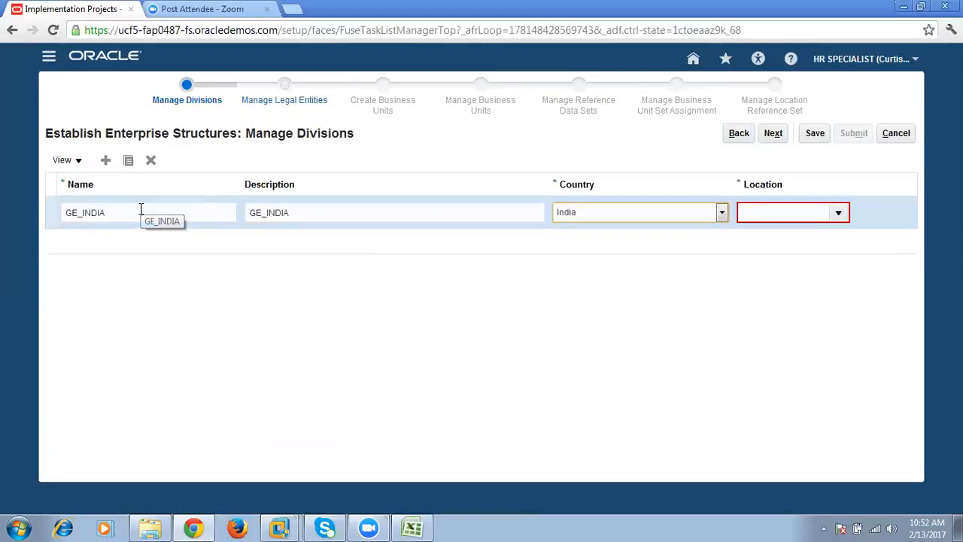
click(785, 212)
click(837, 212)
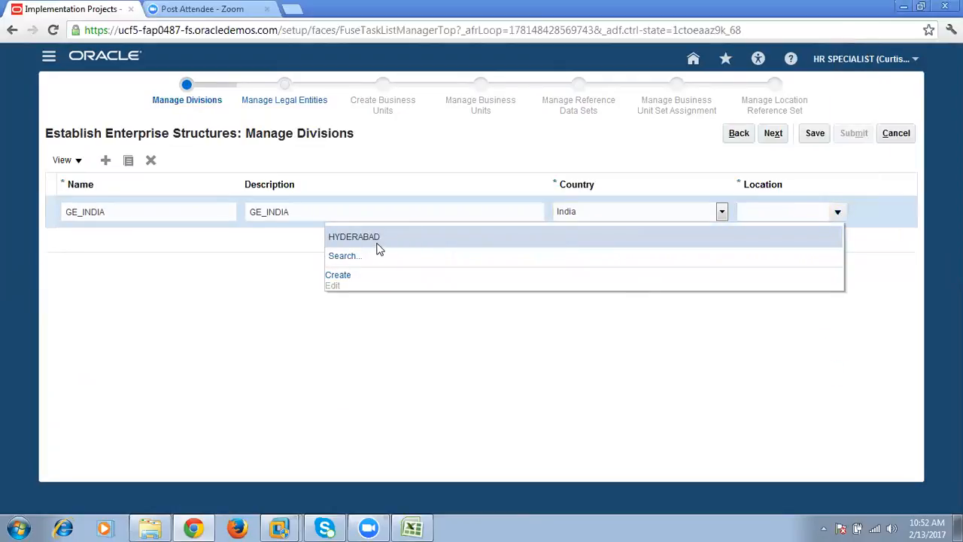
click(377, 239)
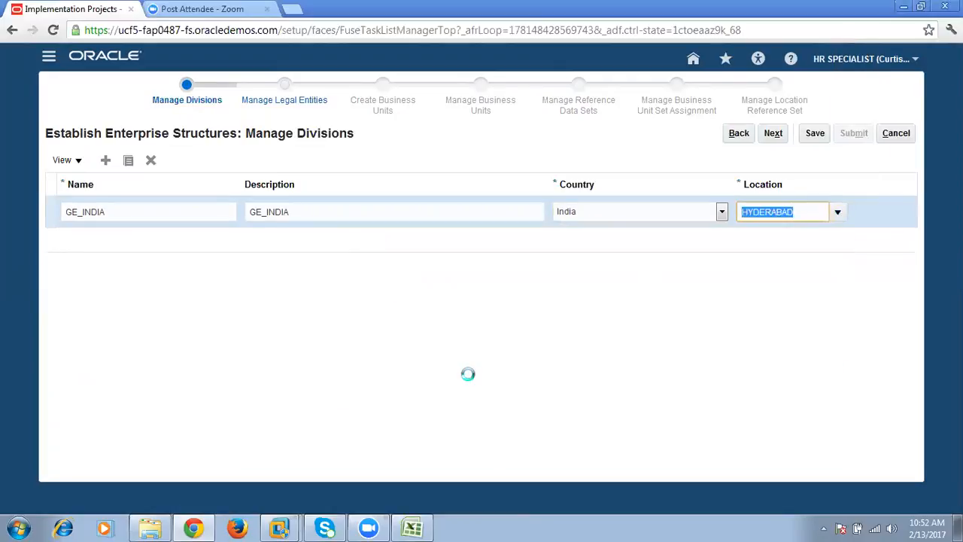
- Add a second division with GE_US as both name and description
click(105, 160)
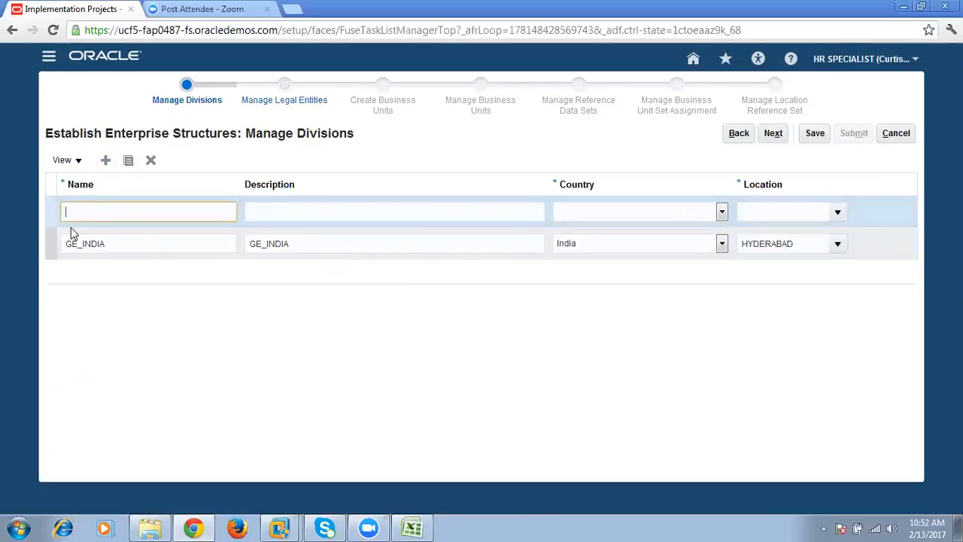
text(GE_US)
key(Tab)
text(GE_U)
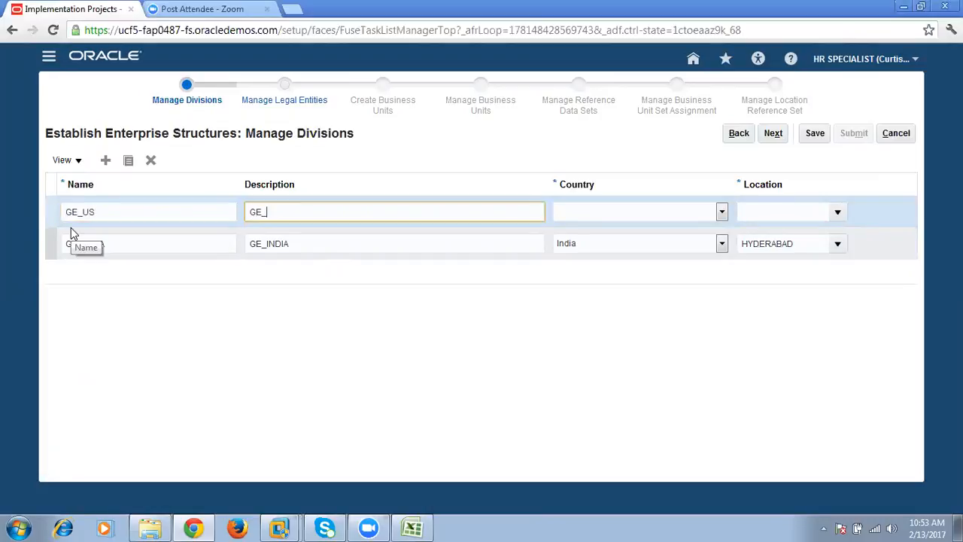
text(S)
key(Tab)
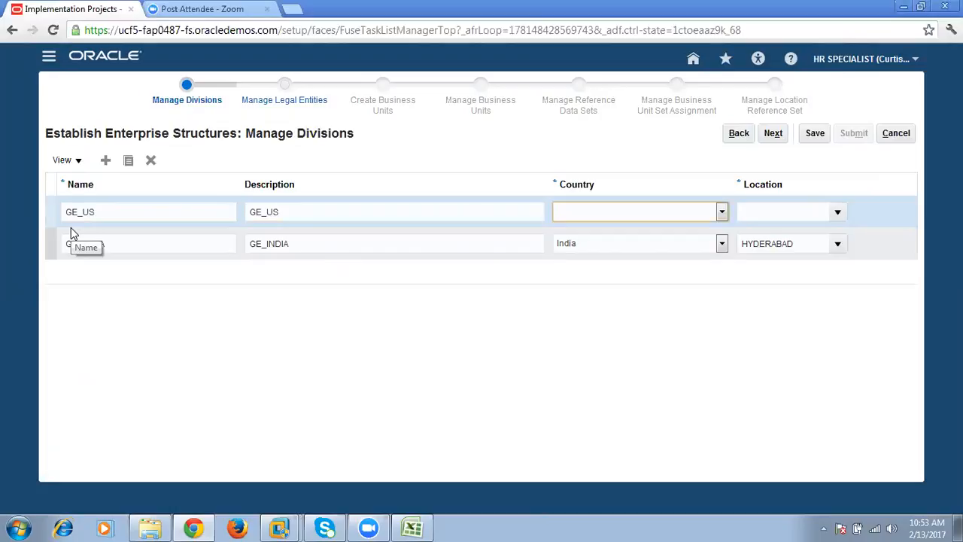
- Set the country of the GE_US division to United States
text(uk)
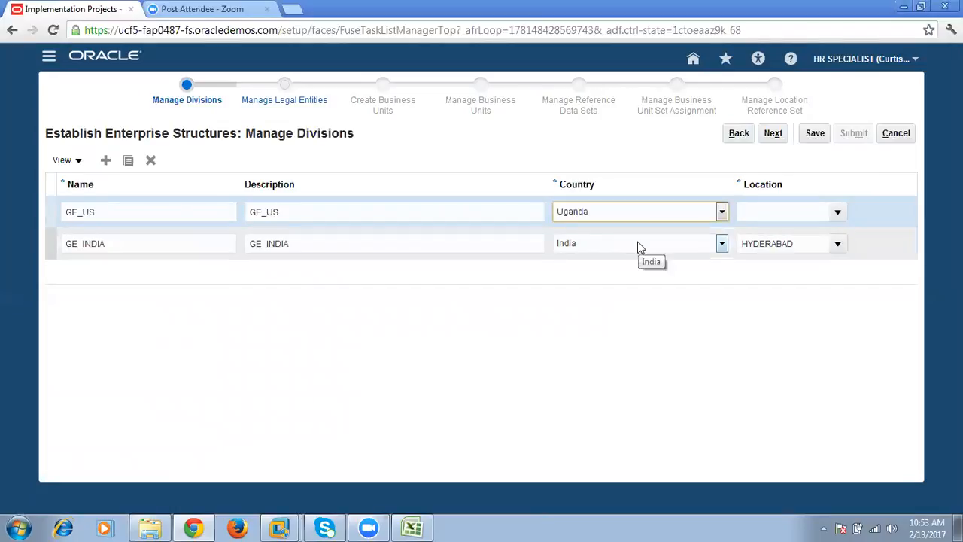
key(Tab)
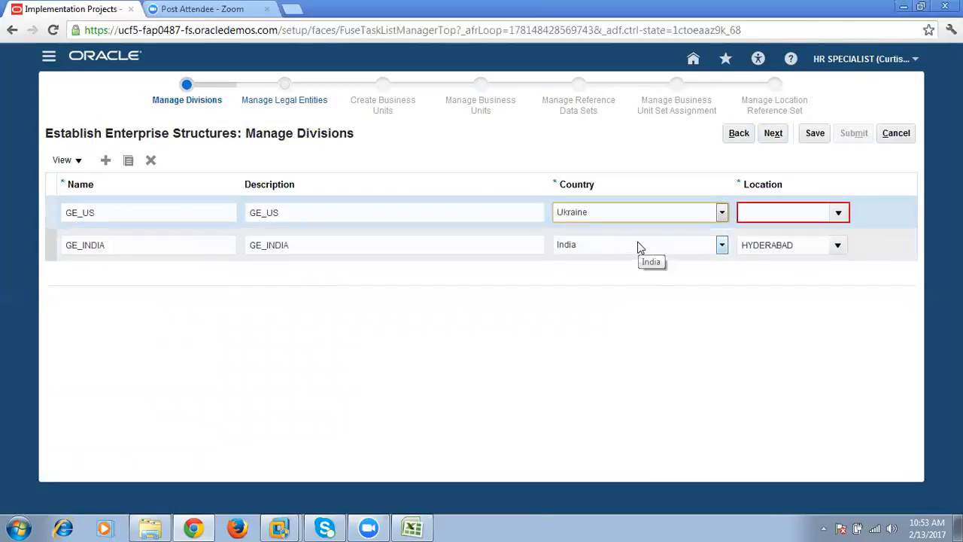
click(669, 214)
scroll(744, 407, down, 5)
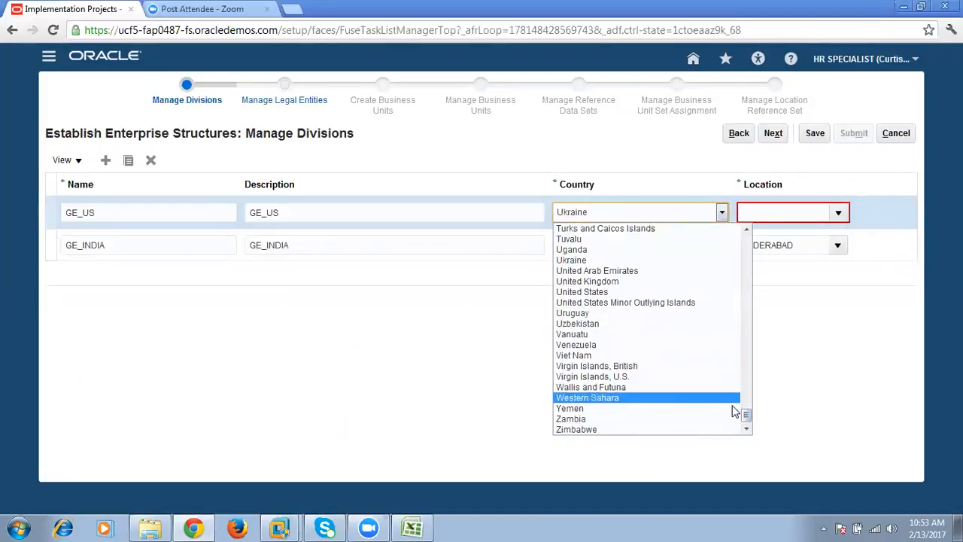
click(662, 292)
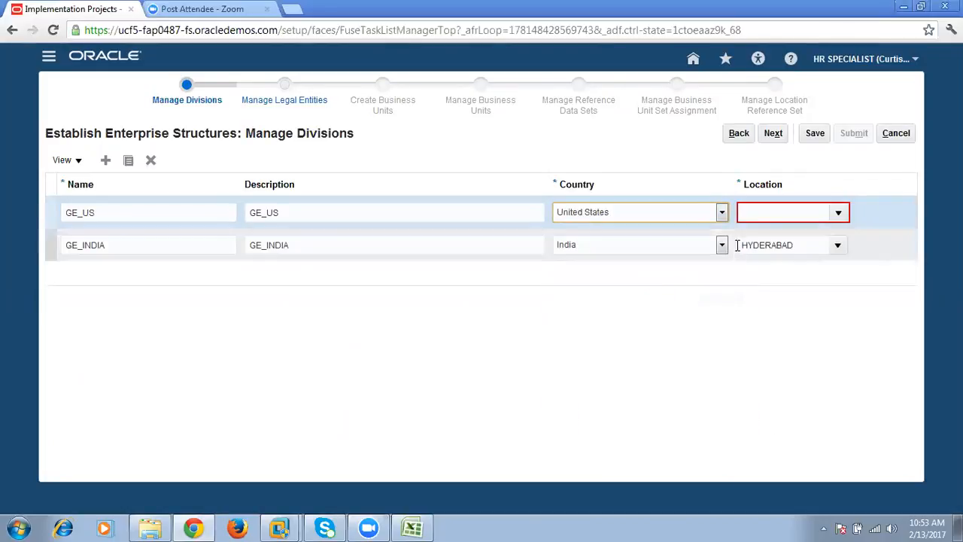
- Create a location with LosAngels as both name and description, and assign it to the GE_US division
click(835, 215)
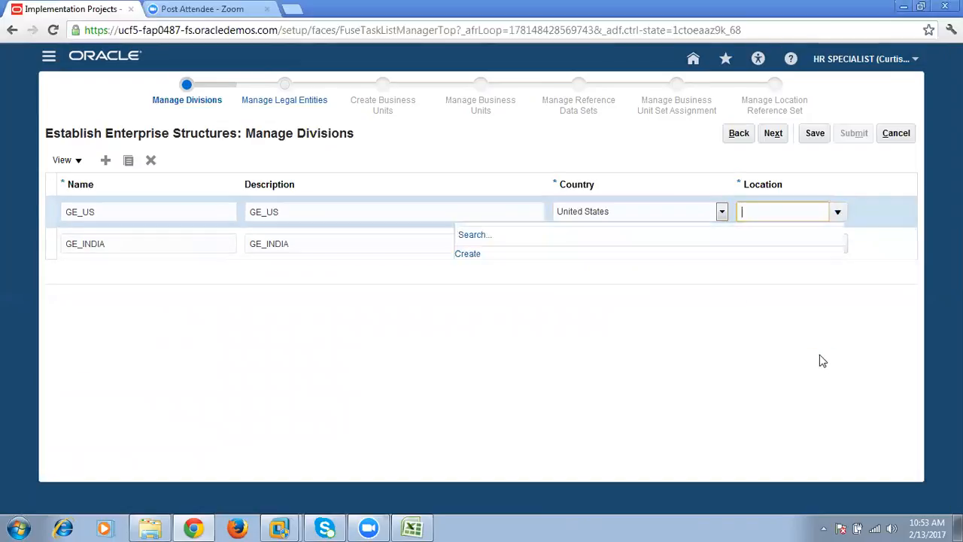
click(348, 255)
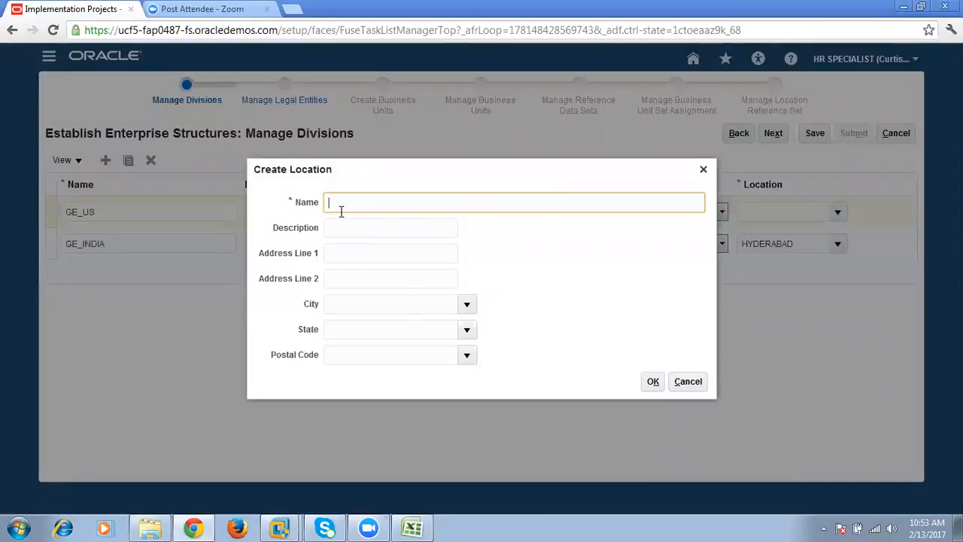
text(LosAngels)
key(ctrl+a)
key(ctrl+c)
click(341, 228)
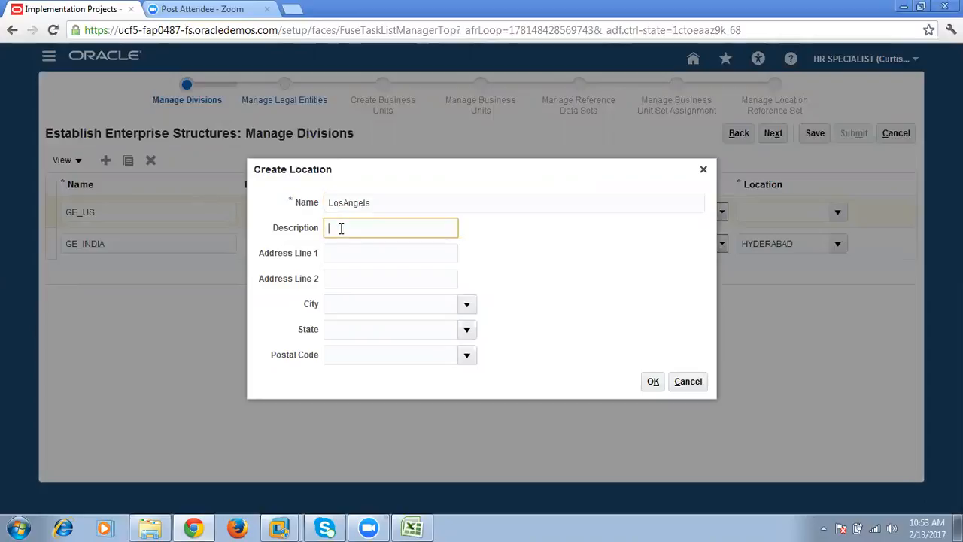
key(ctrl+v)
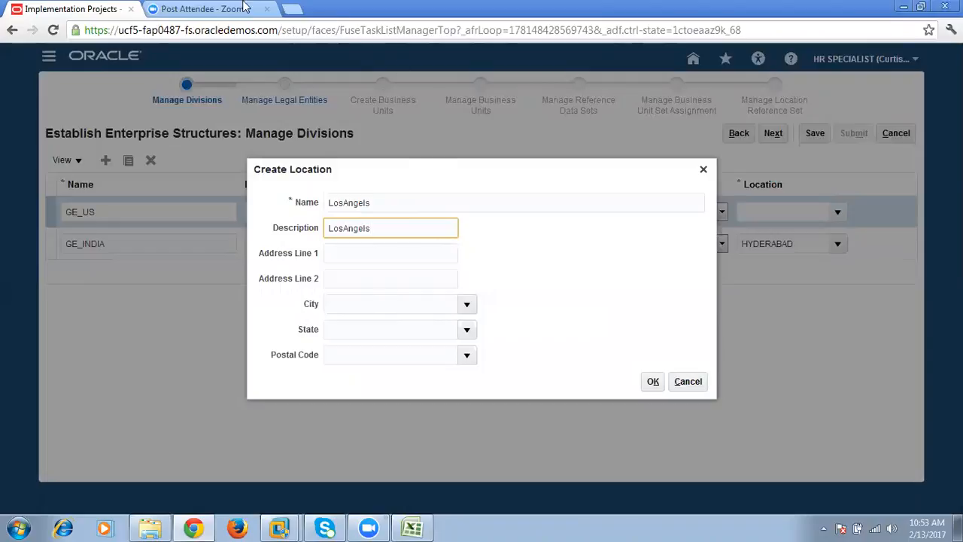
click(259, 27)
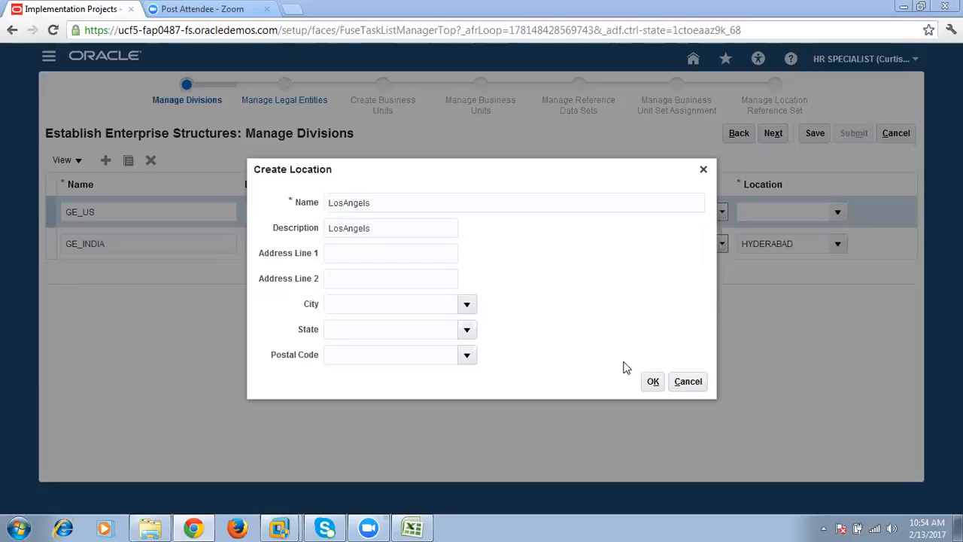
click(652, 380)
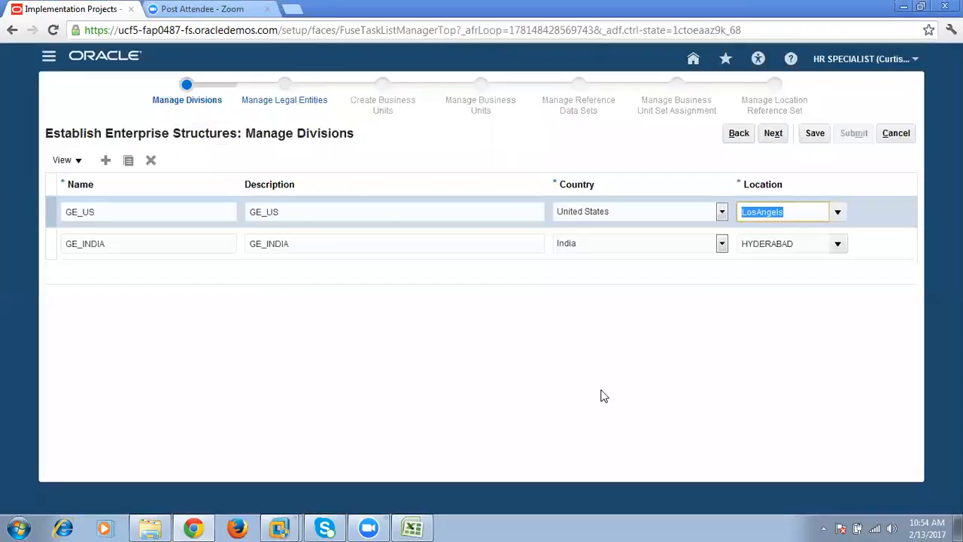
- Continue from the divisions to Manage Legal Entities and review the page
click(694, 317)
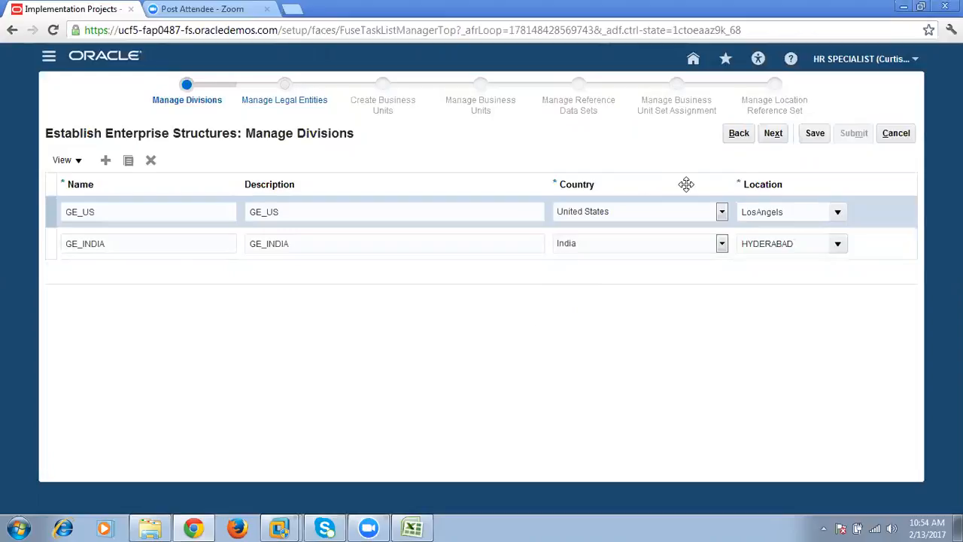
click(773, 133)
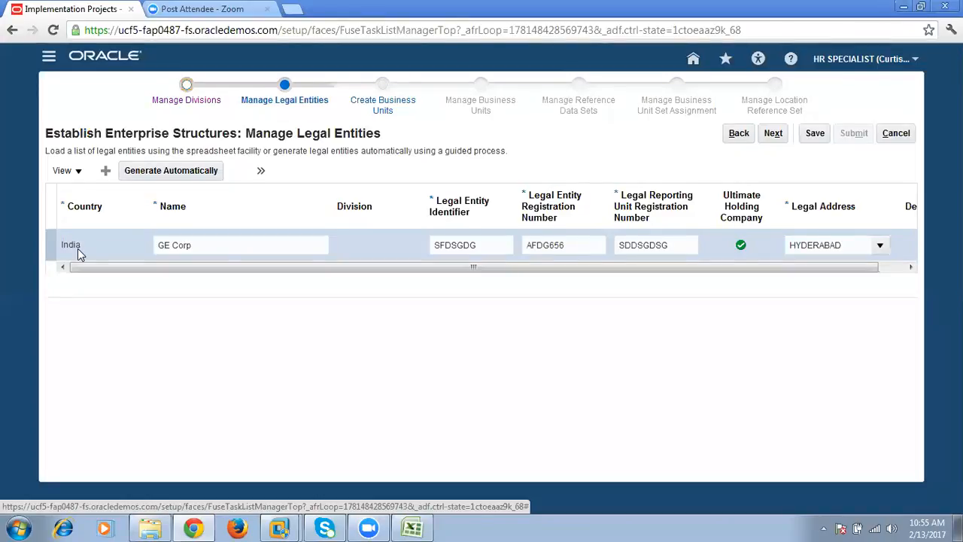
drag(103, 134, 169, 134)
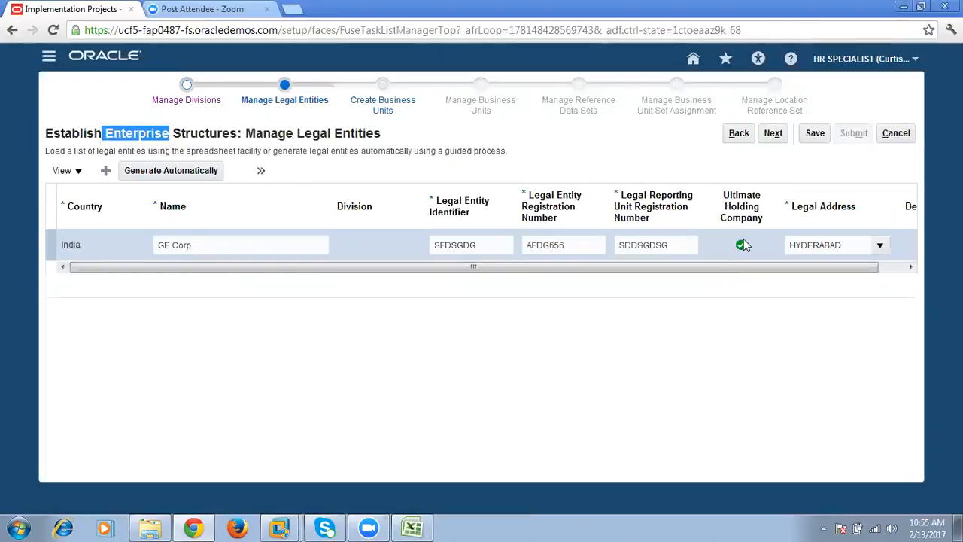
drag(784, 268, 887, 254)
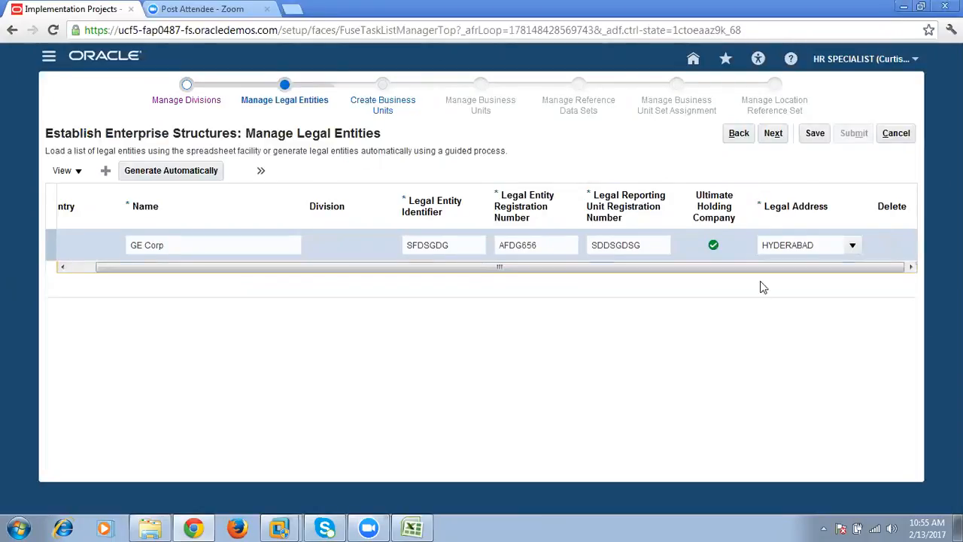
click(62, 267)
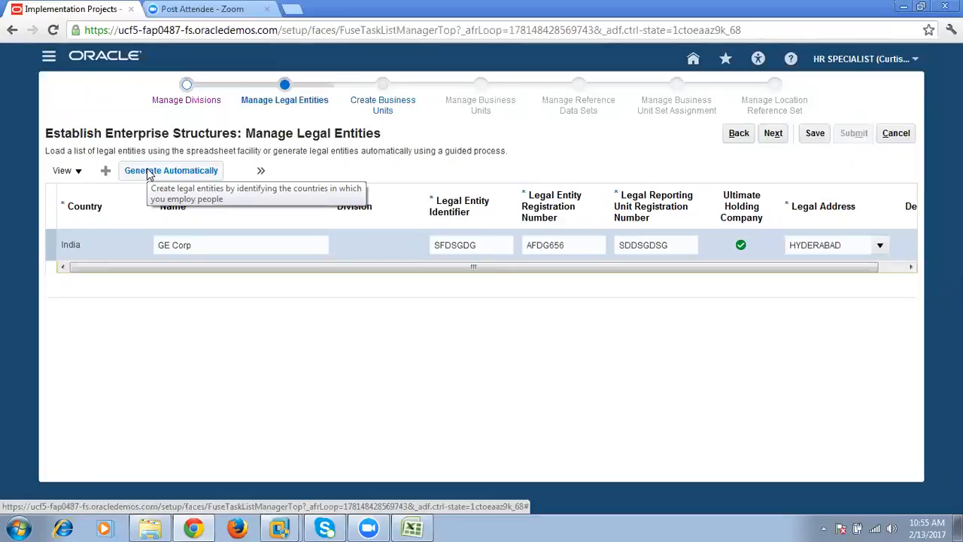
click(178, 171)
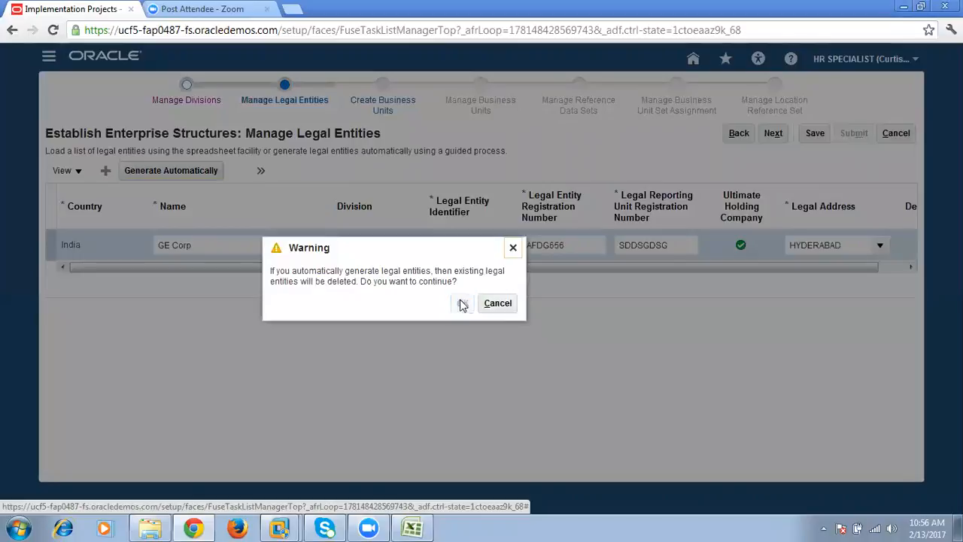
click(462, 303)
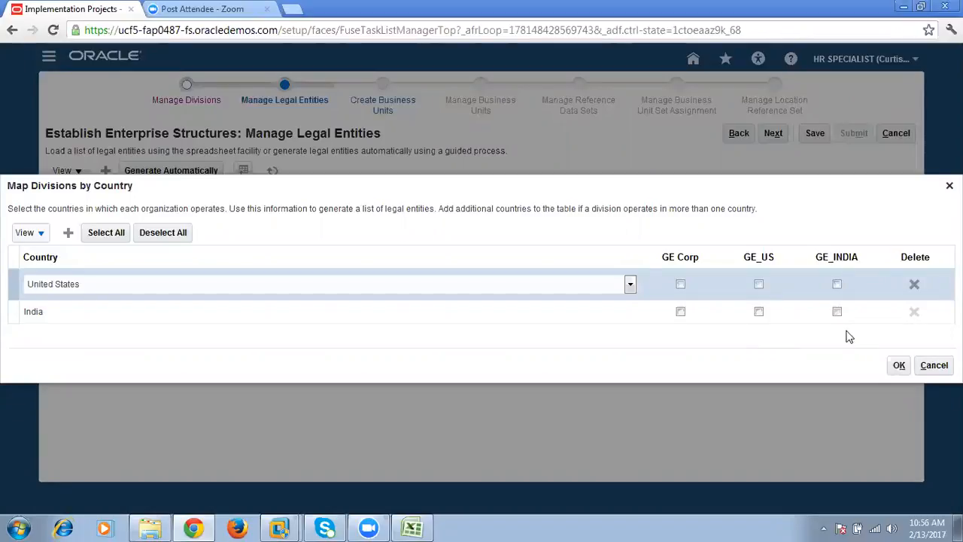
click(934, 365)
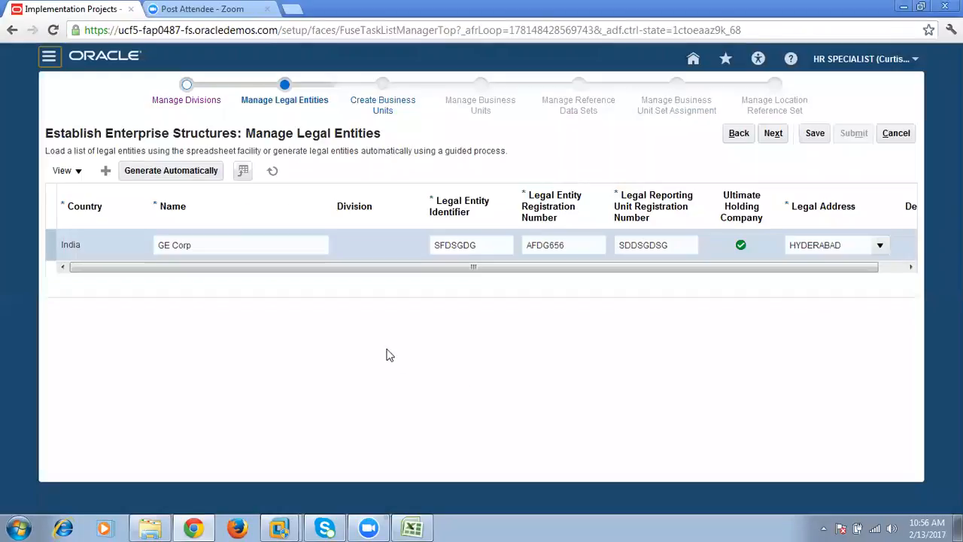
- Add a new legal entity row and set its country to India
click(109, 173)
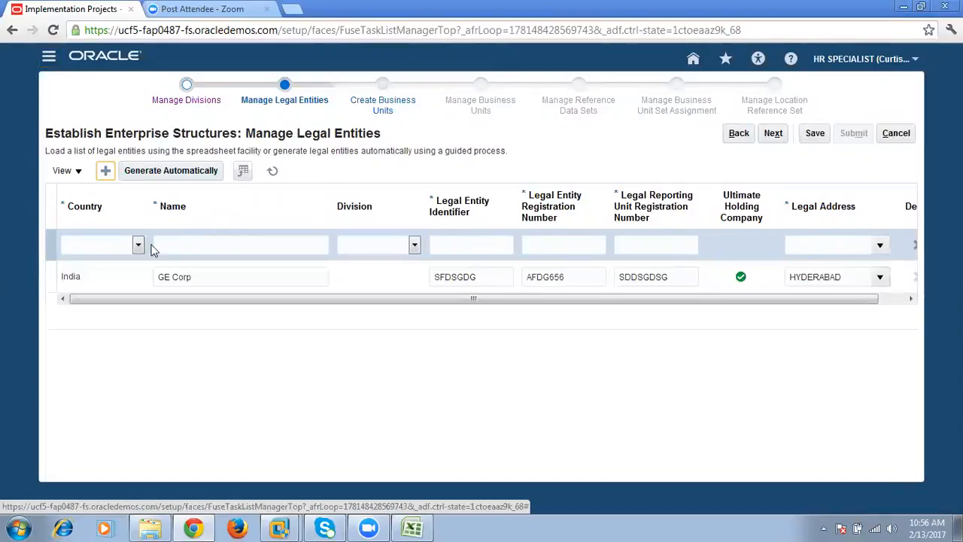
click(139, 245)
click(138, 246)
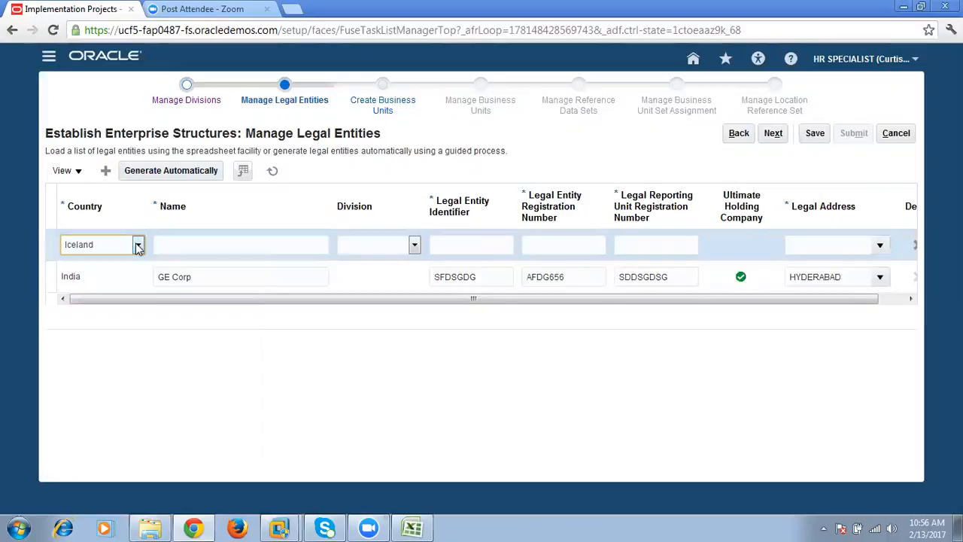
click(220, 246)
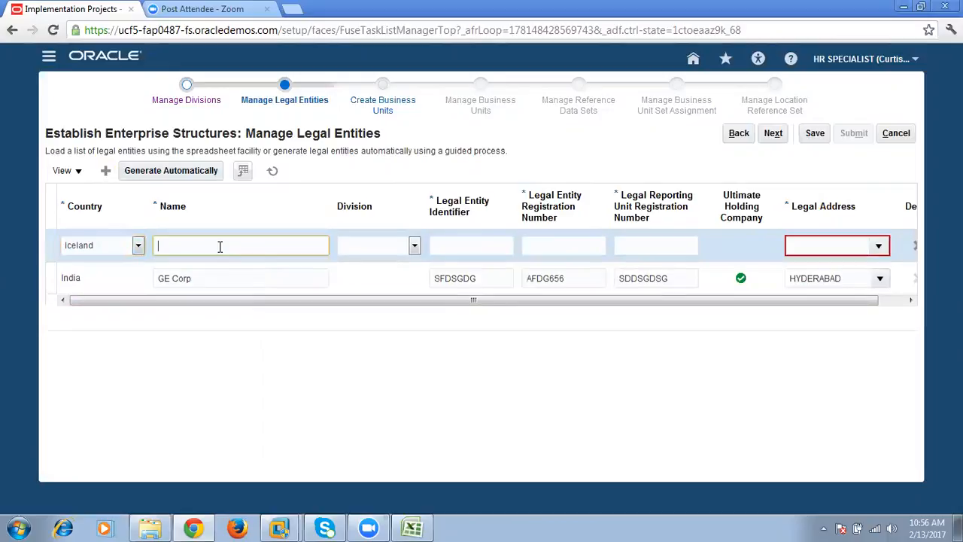
click(138, 246)
click(254, 462)
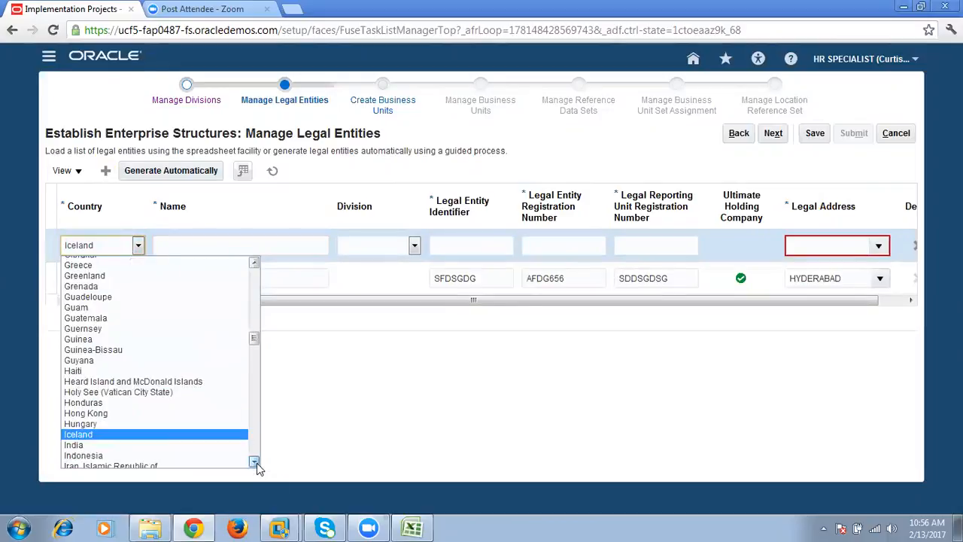
click(185, 445)
- Name the new legal entity GE_HYD_INDI and assign it to the GE_INDIA division
click(194, 241)
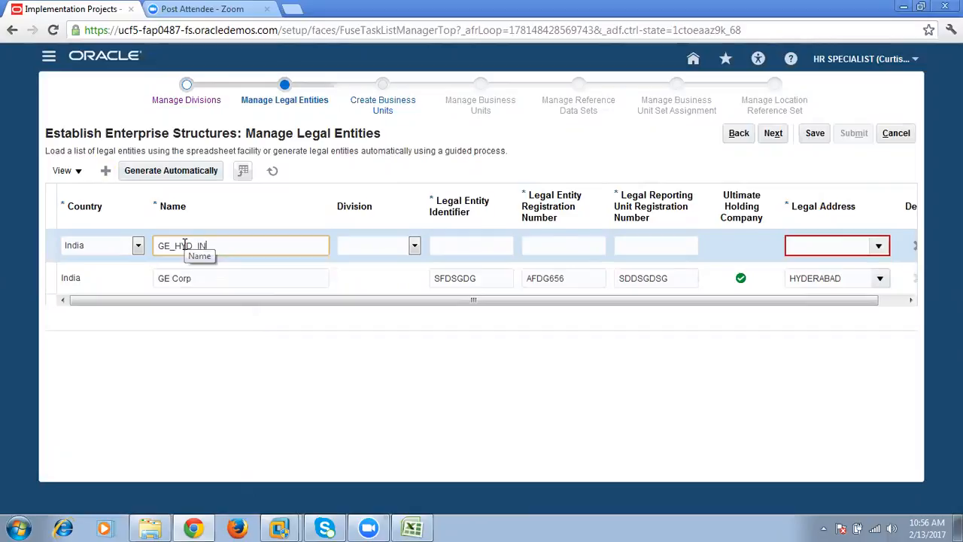
key(Tab)
click(410, 246)
click(386, 282)
click(384, 247)
click(359, 271)
- Set GE_HYD_INDI's legal entity identifier to H1, entity registration number to H11 and reporting unit registration number to H111
click(481, 242)
text(H1)
key(Tab)
text(H)
key(Tab)
text(H)
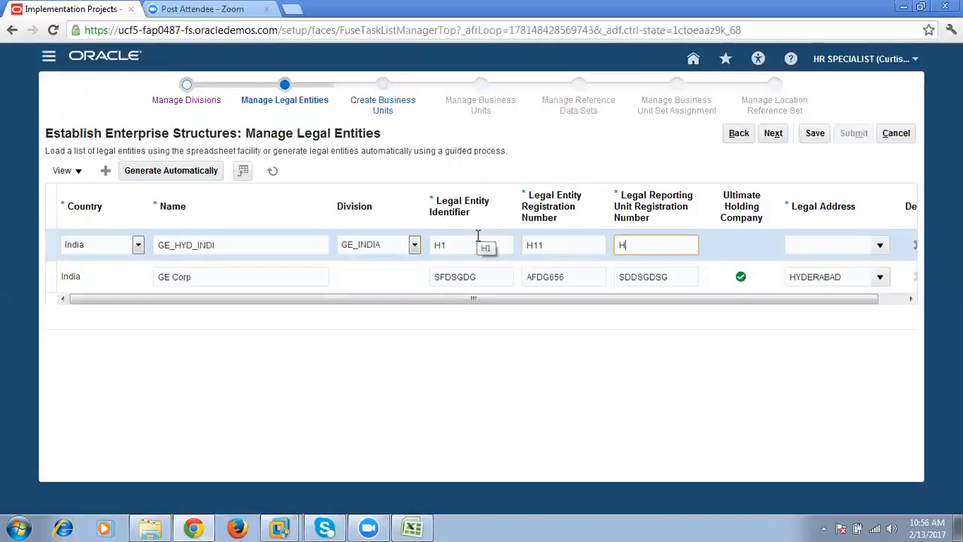
text(111)
key(Tab)
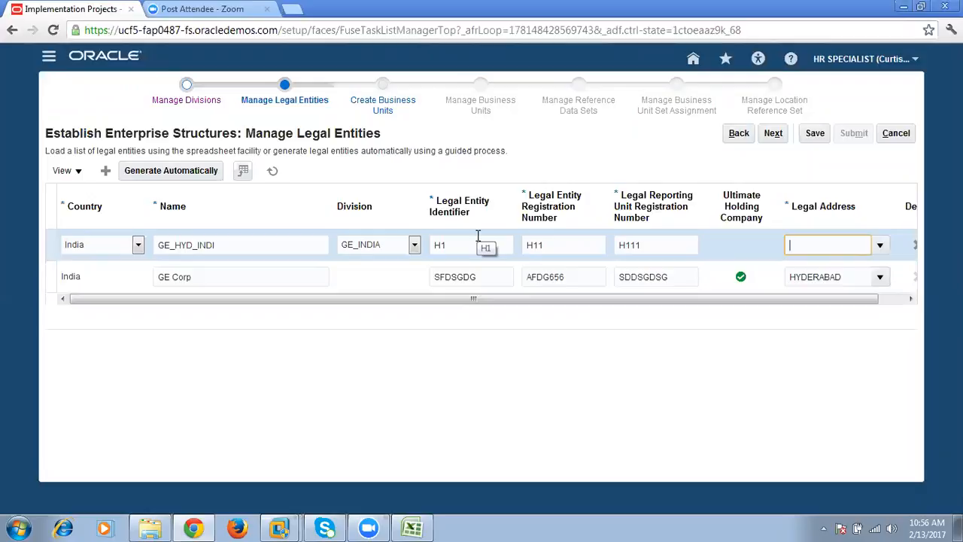
- Start a new location for GE_HYD_INDI's legal address, using SR Nagar as both the name and address line 1
click(880, 246)
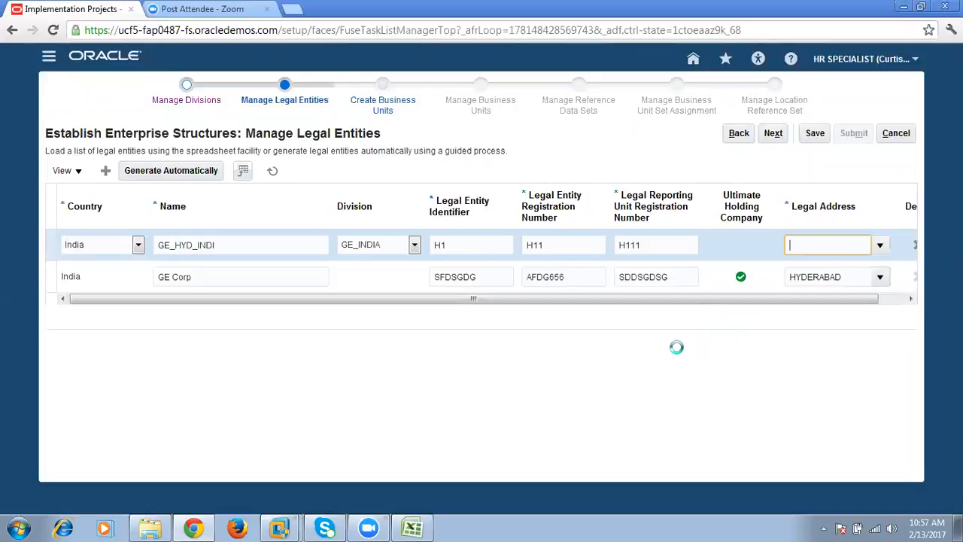
click(879, 246)
click(660, 272)
click(880, 247)
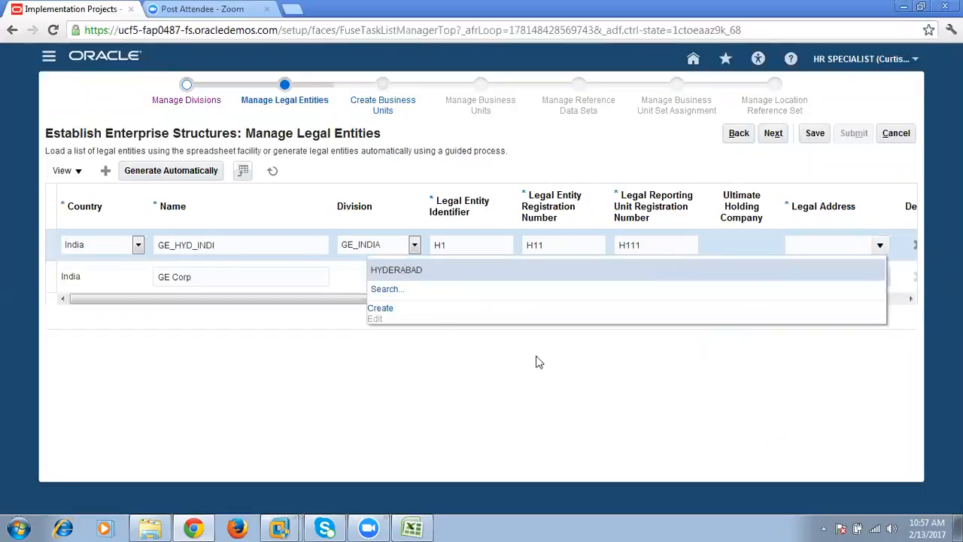
click(379, 309)
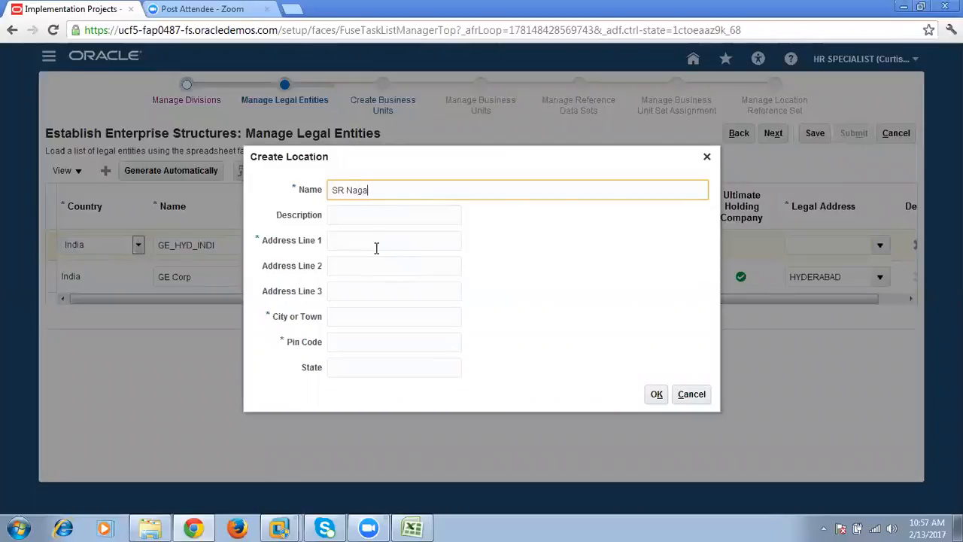
drag(405, 195, 231, 171)
key(ctrl+c)
click(343, 240)
key(ctrl+v)
- Complete the SR Nagar location with HYD as city and a postal code, and assign it as GE_HYD_INDI's legal address
click(371, 316)
text(HYD)
click(372, 343)
click(371, 316)
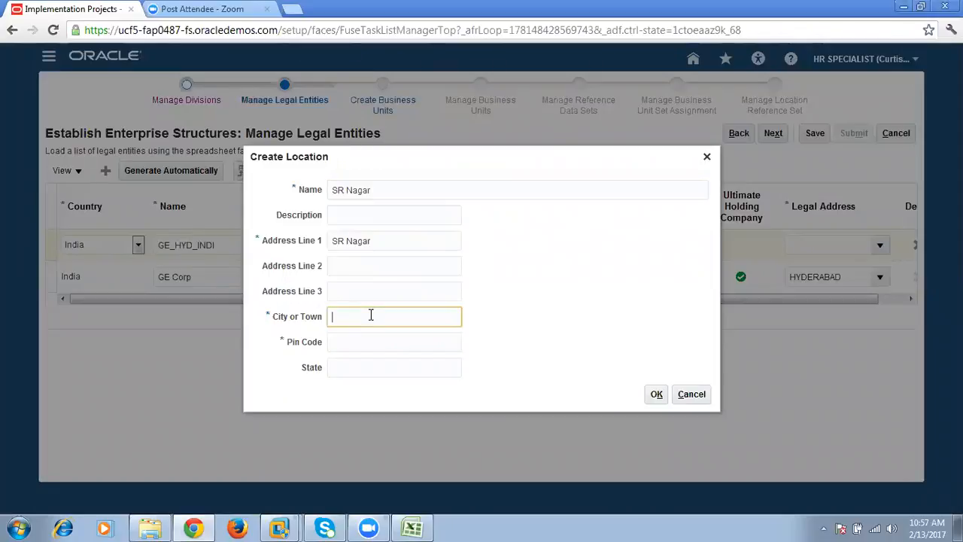
click(269, 316)
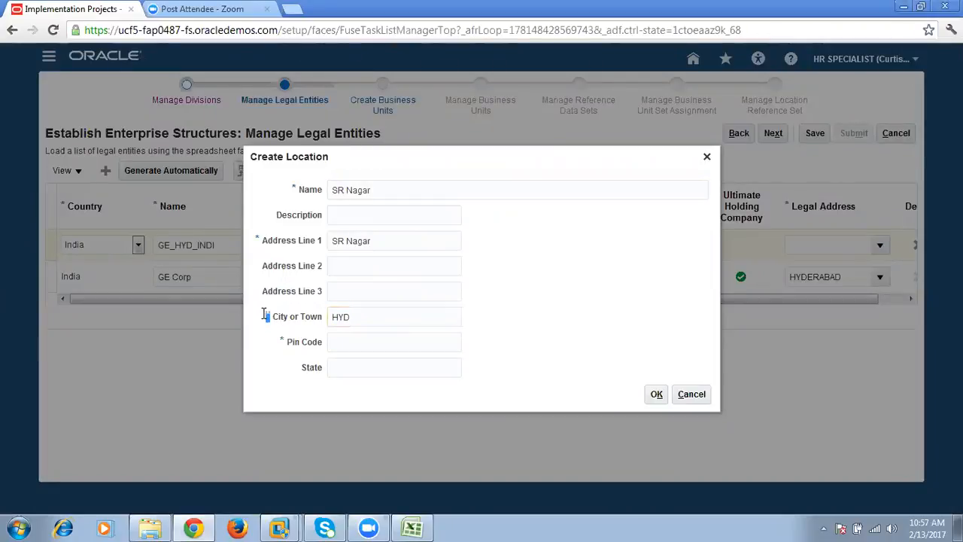
click(344, 345)
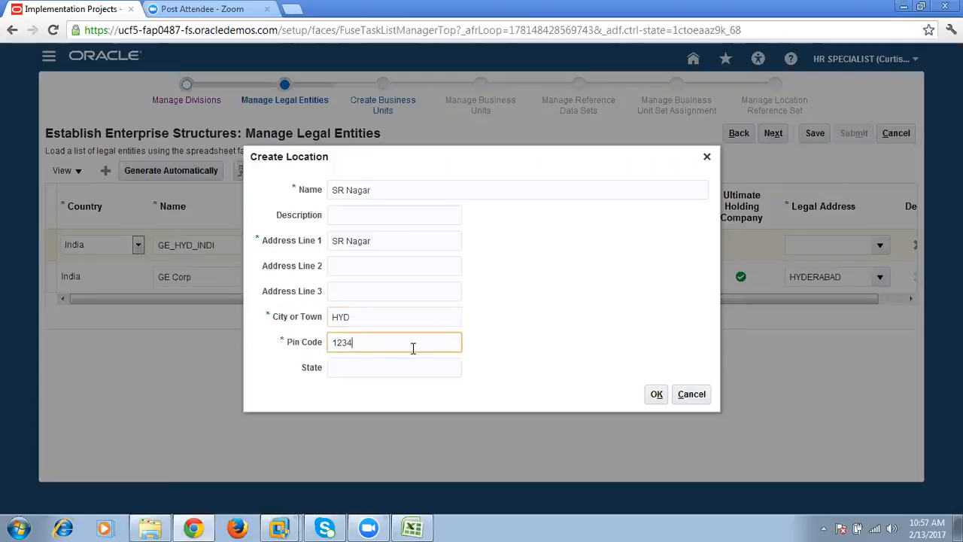
click(656, 394)
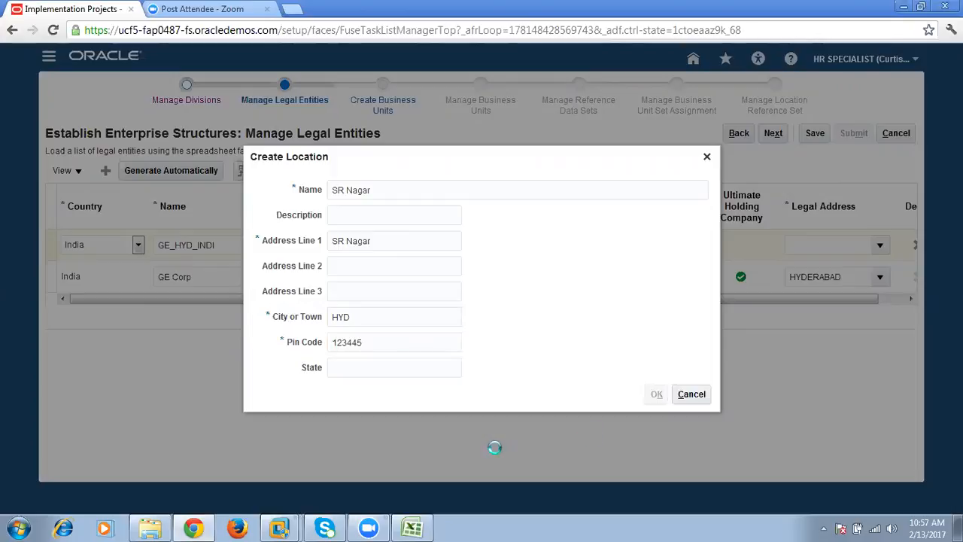
click(880, 245)
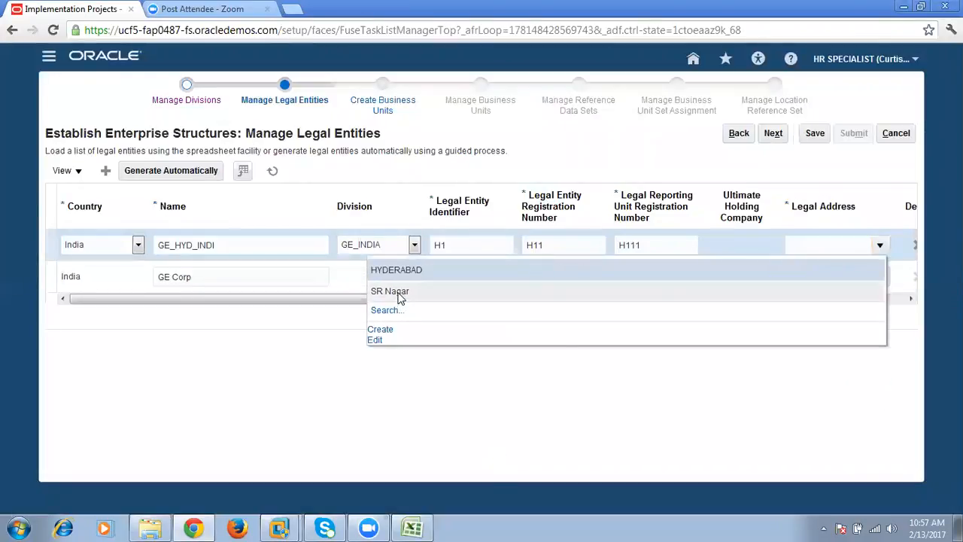
click(399, 293)
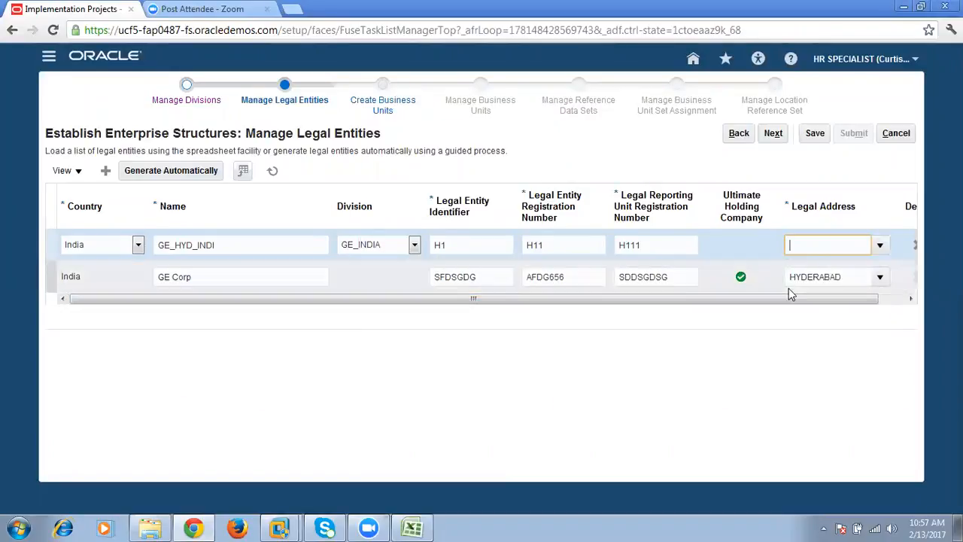
- Add another legal entity row for the BAN entity planned in the Excel workbook, with India as its country
click(105, 170)
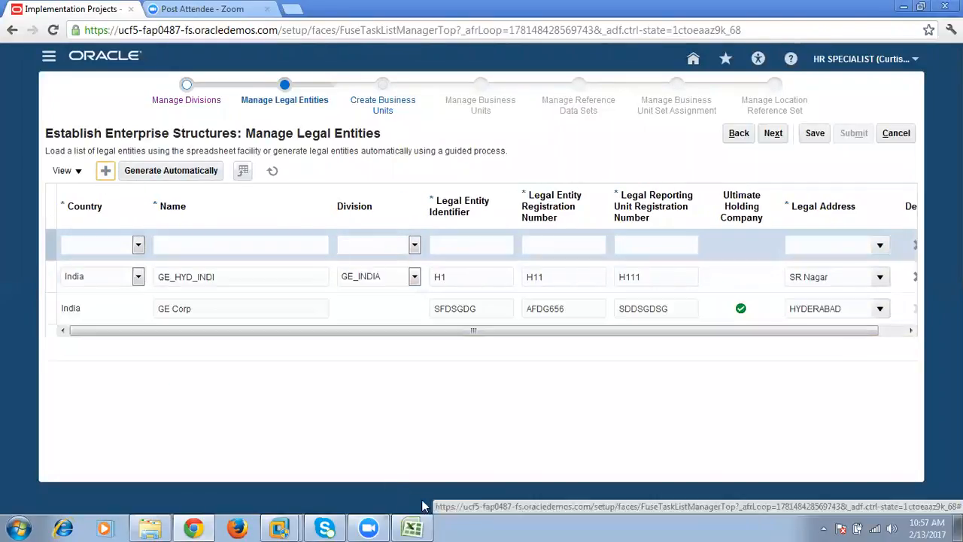
click(412, 528)
click(286, 232)
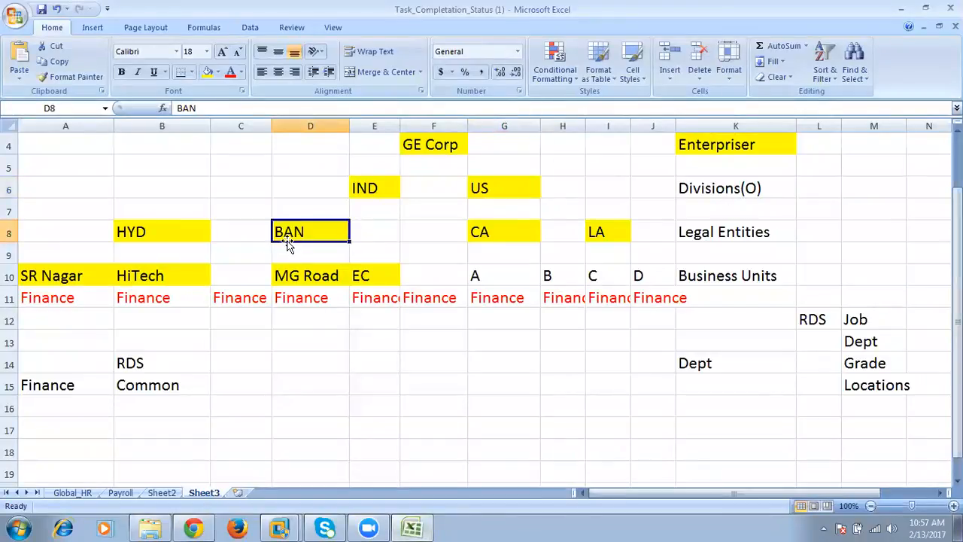
key(alt+Tab)
click(139, 245)
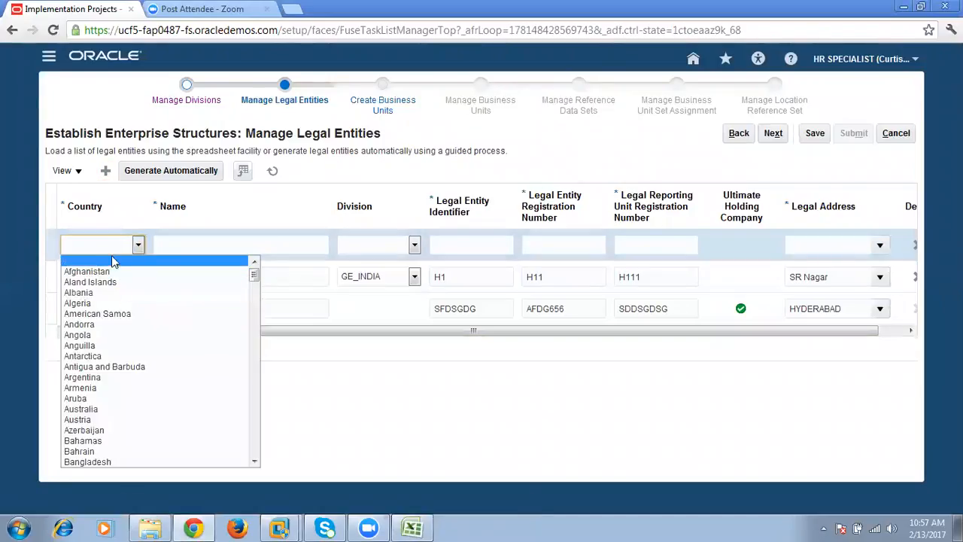
click(110, 245)
key(i)
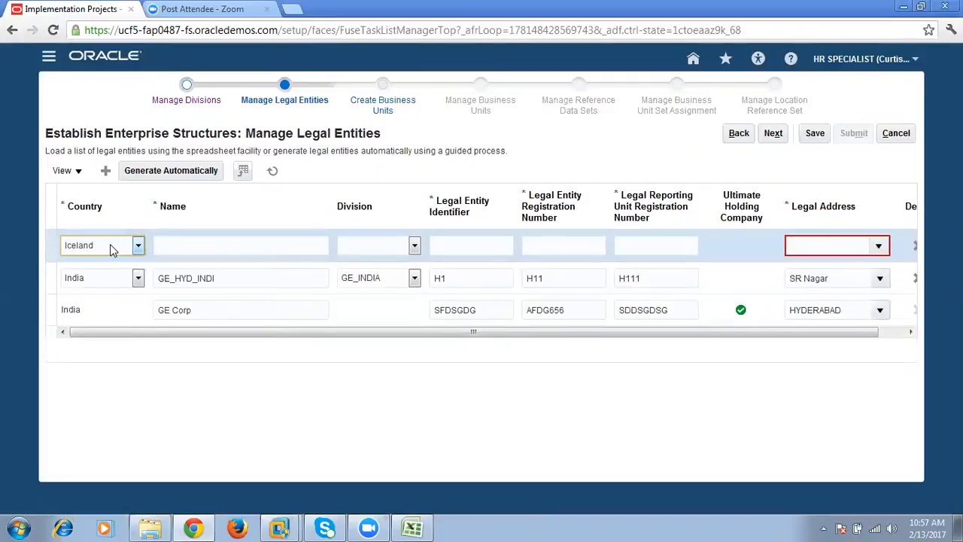
click(128, 248)
scroll(181, 429, down, 4)
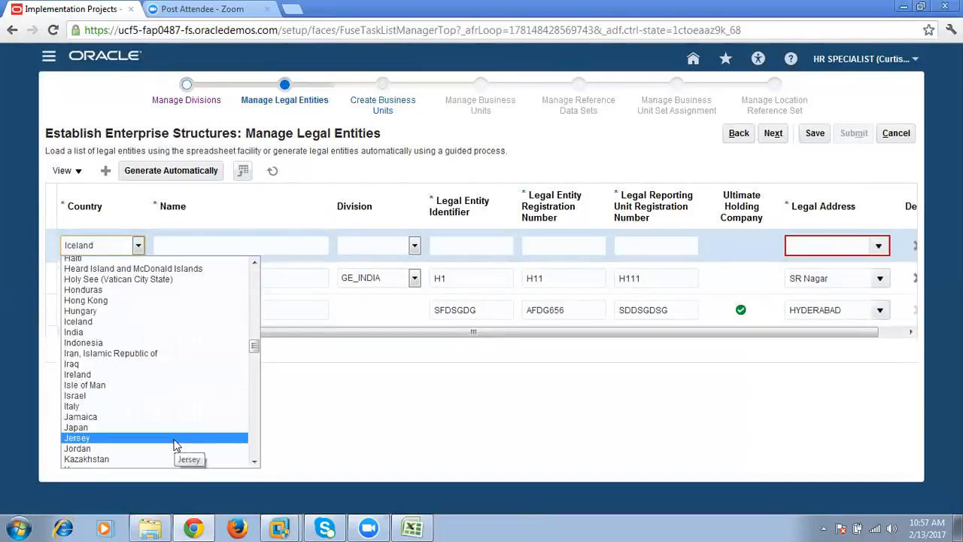
click(84, 332)
- Name the second legal entity GE_BAN_INDI and assign it to the GE_INDIA division
click(192, 245)
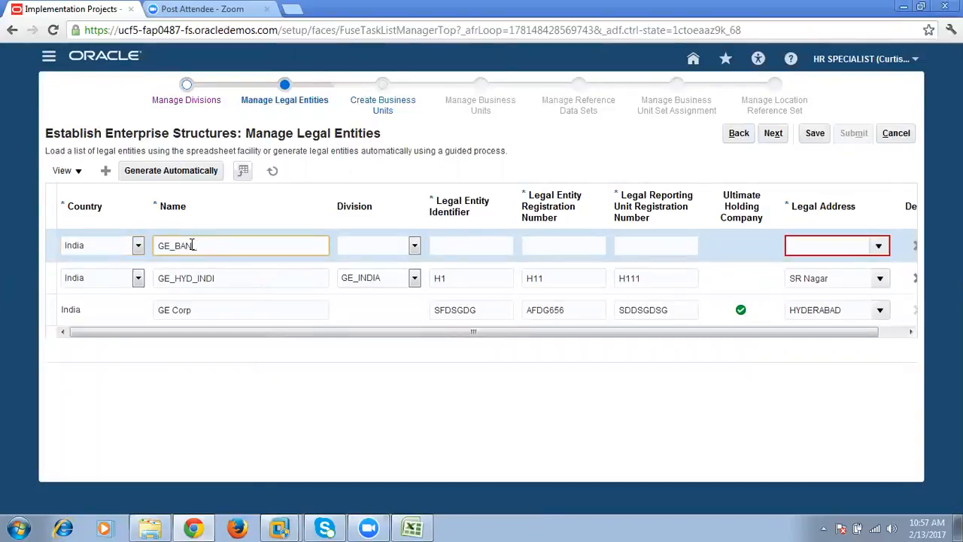
text(GE_BAN_INDI)
key(Tab)
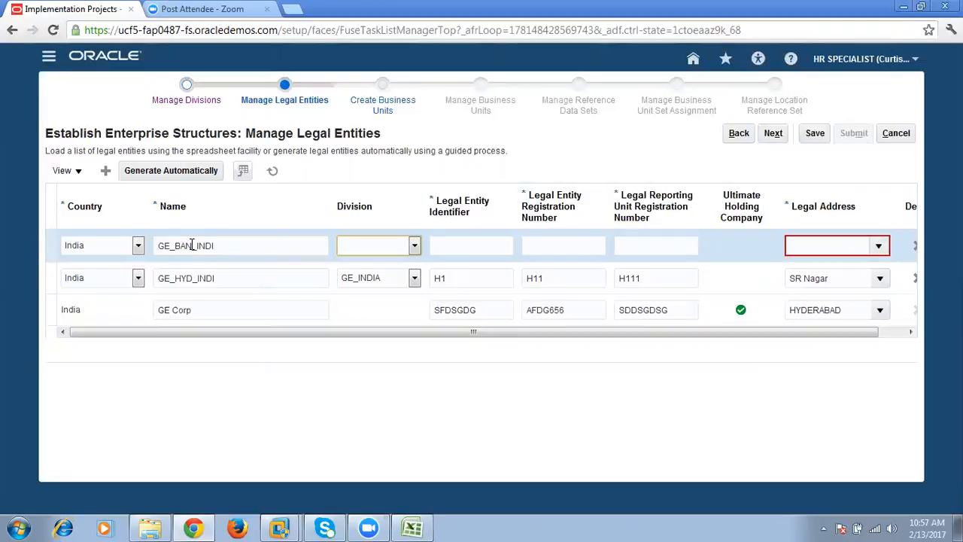
click(370, 244)
click(377, 273)
- Set GE_BAN_INDI's legal entity identifier to B1, entity registration number to B2 and reporting unit registration number to B3
click(467, 245)
text(B1)
key(Tab)
text(B2)
key(Tab)
text(B3)
key(Tab)
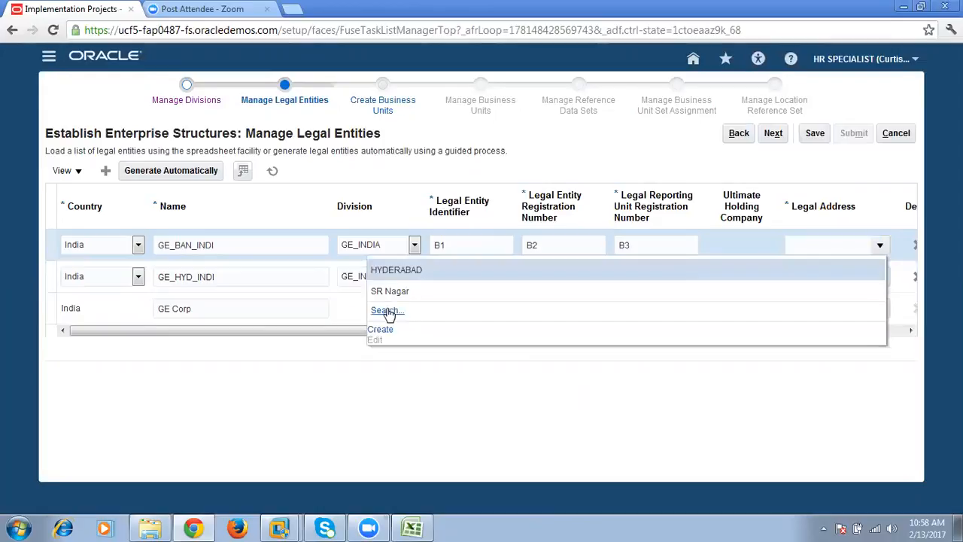
- Start a new location for GE_BAN_INDI's legal address, using EC Road as both the name and address line 1
click(381, 330)
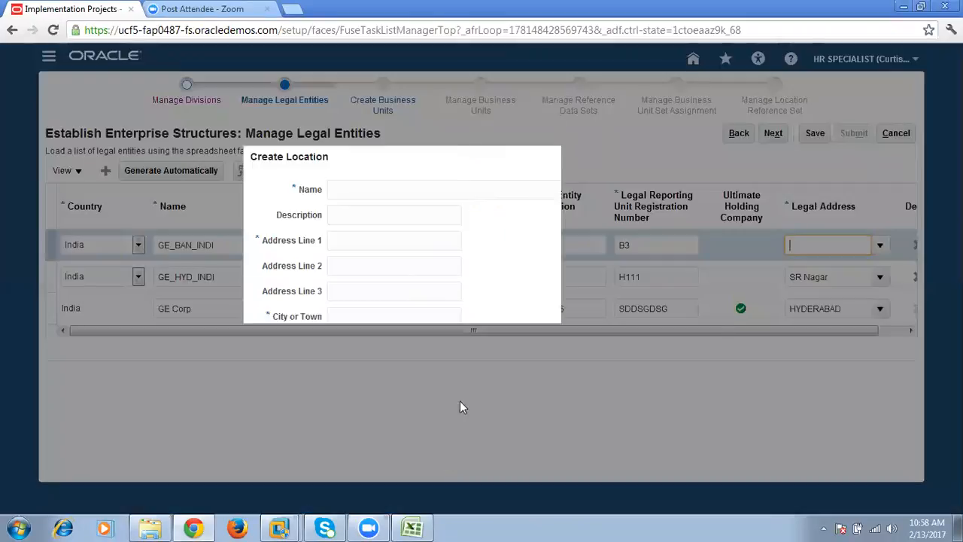
text(EC Road)
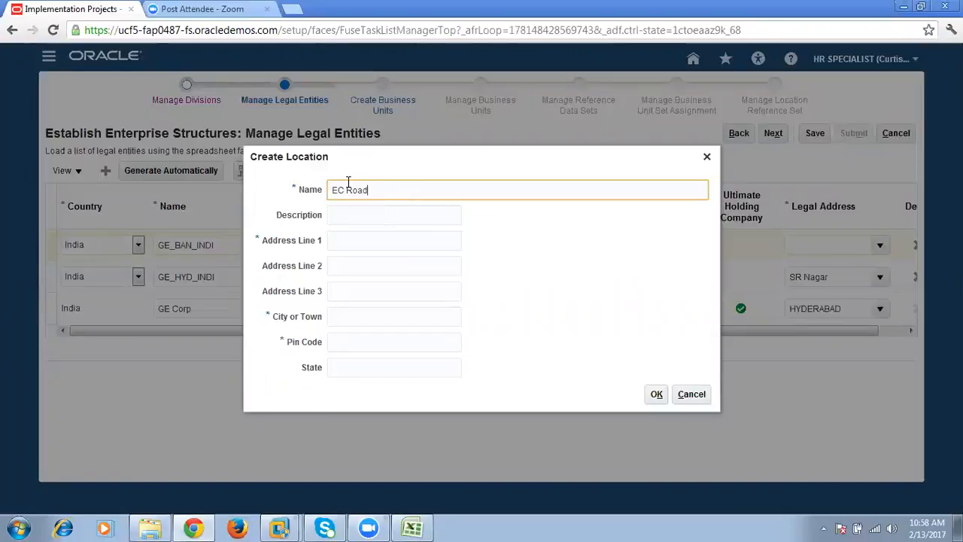
drag(438, 189, 126, 191)
key(ctrl+c)
click(357, 242)
key(ctrl+v)
- Complete the EC Road location with BANGLORE as city and a postal code, and save it
click(406, 310)
text(B)
key(BackSpace)
text(ANGLORE)
key(Tab)
click(332, 317)
text(B)
click(378, 336)
text(23467)
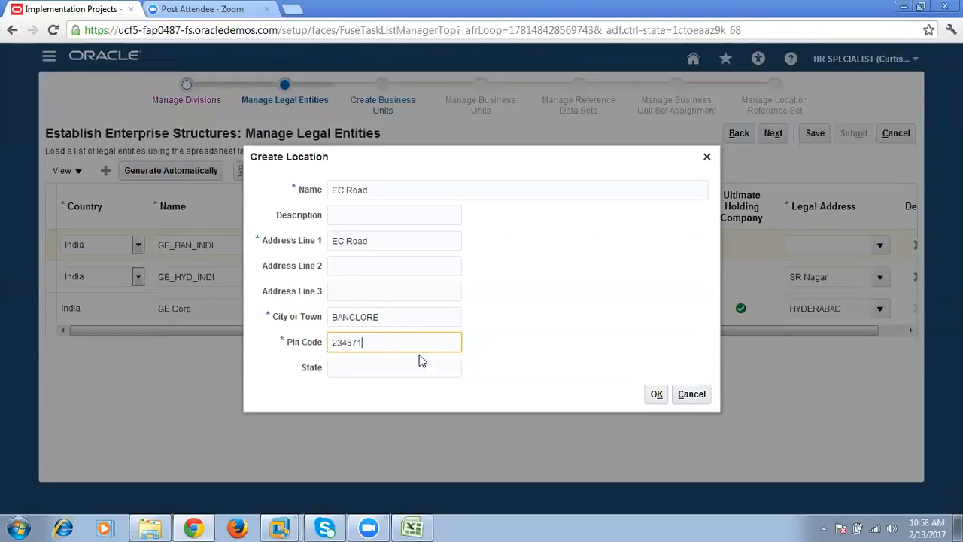
click(656, 393)
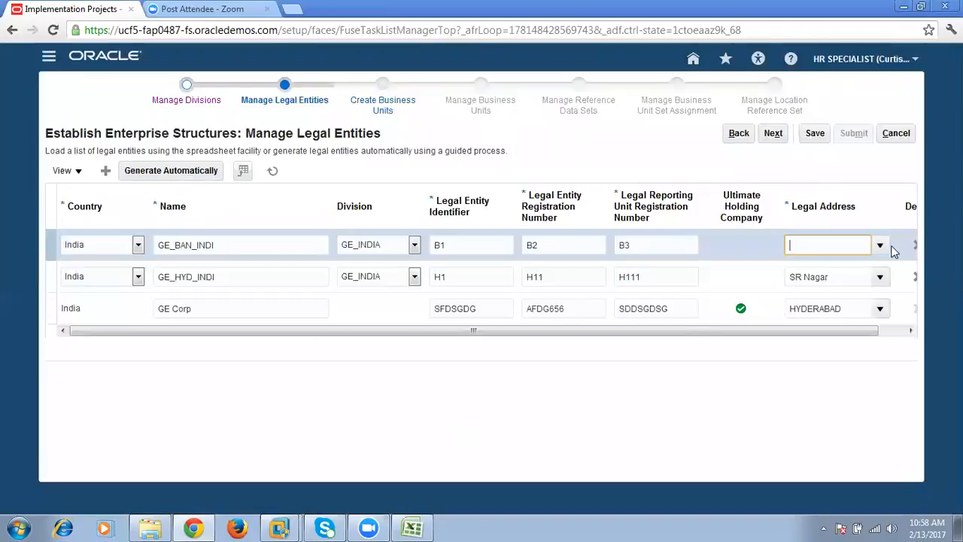
- Assign EC Road as the legal address of GE_BAN_INDI
click(879, 245)
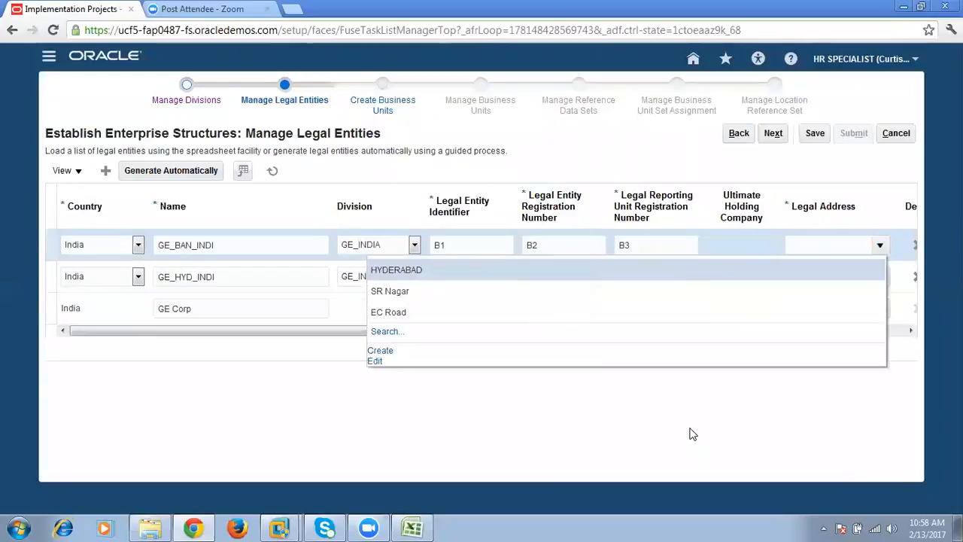
click(441, 314)
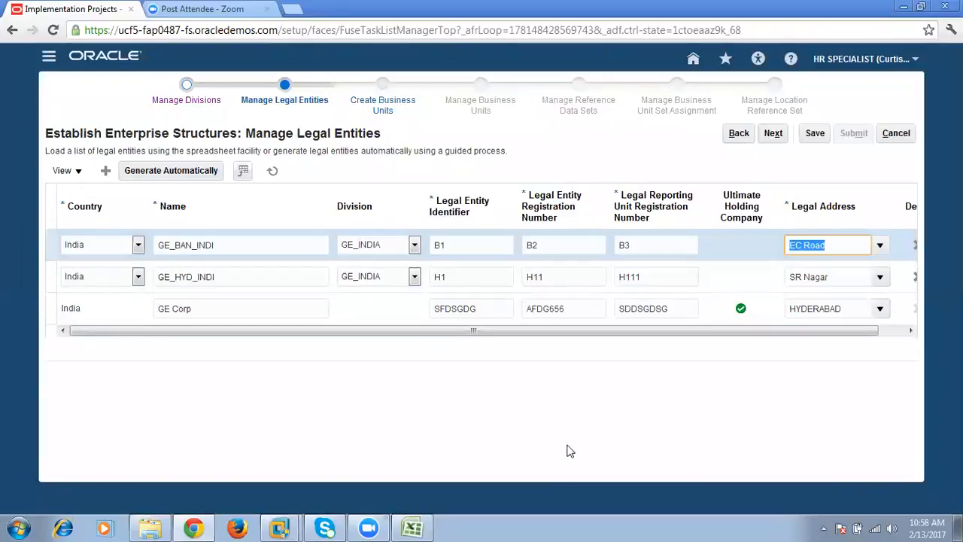
drag(600, 332, 695, 335)
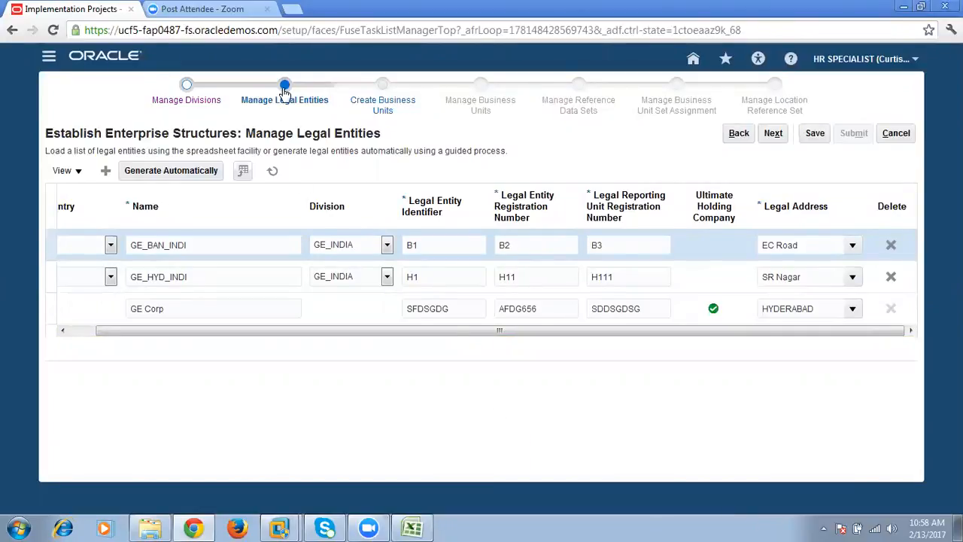
- Add another legal entity row and set its country to United States
drag(232, 333, 204, 338)
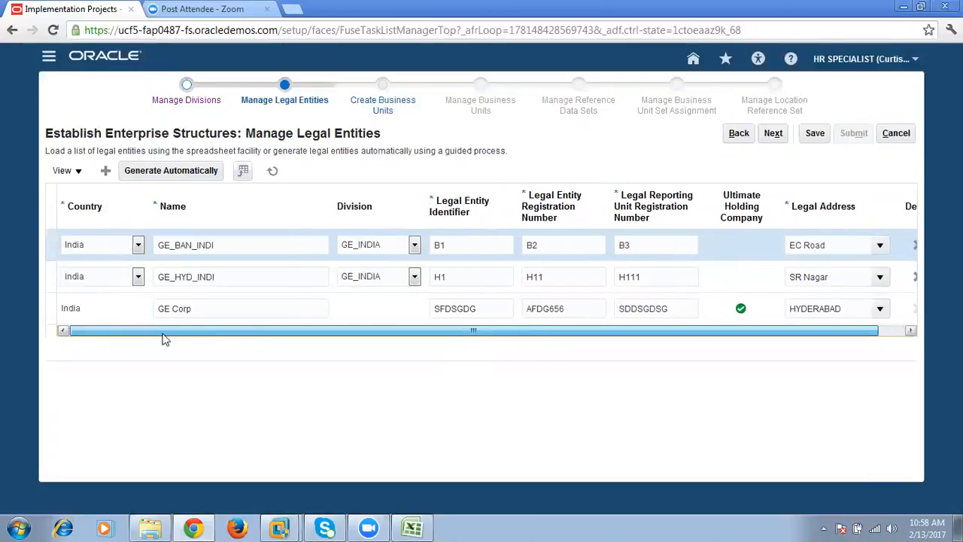
click(105, 170)
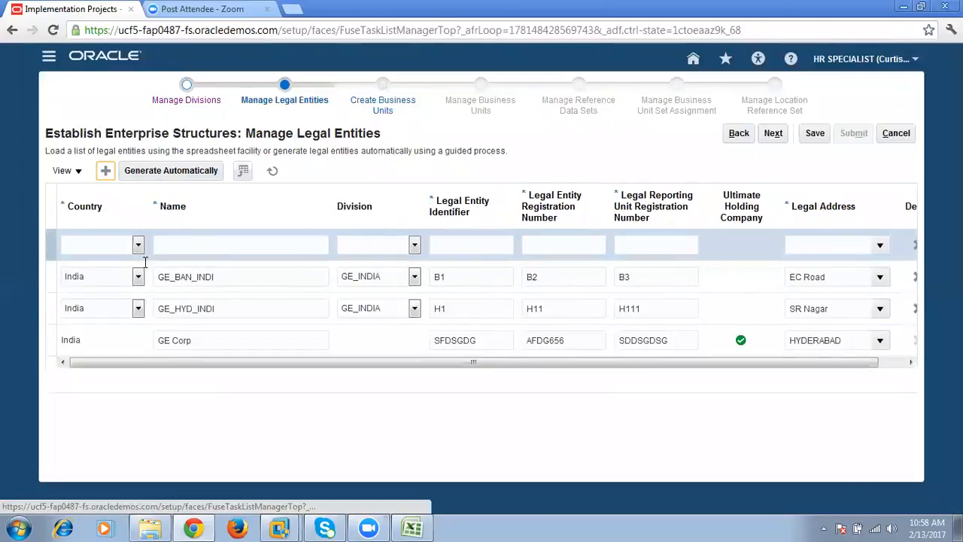
click(135, 246)
click(133, 246)
key(u)
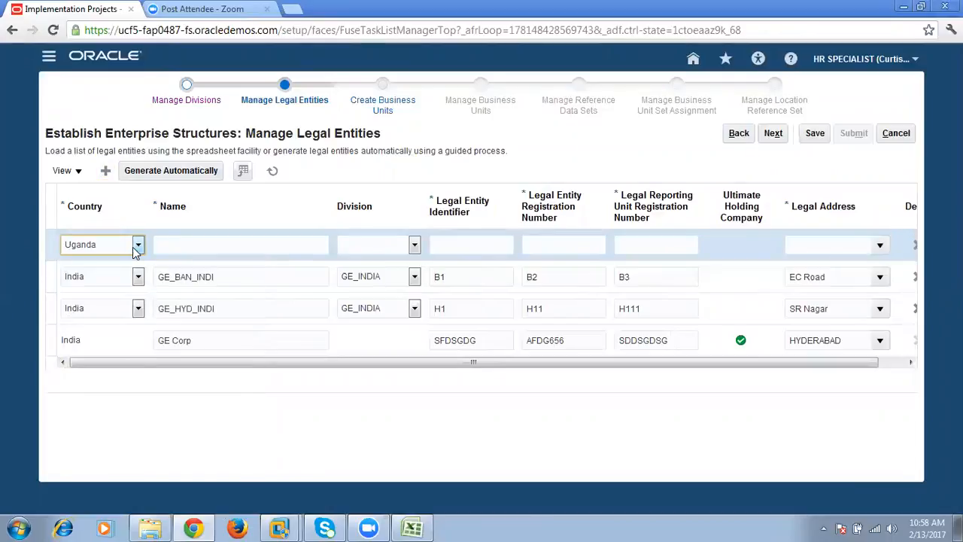
click(135, 246)
click(208, 399)
click(136, 246)
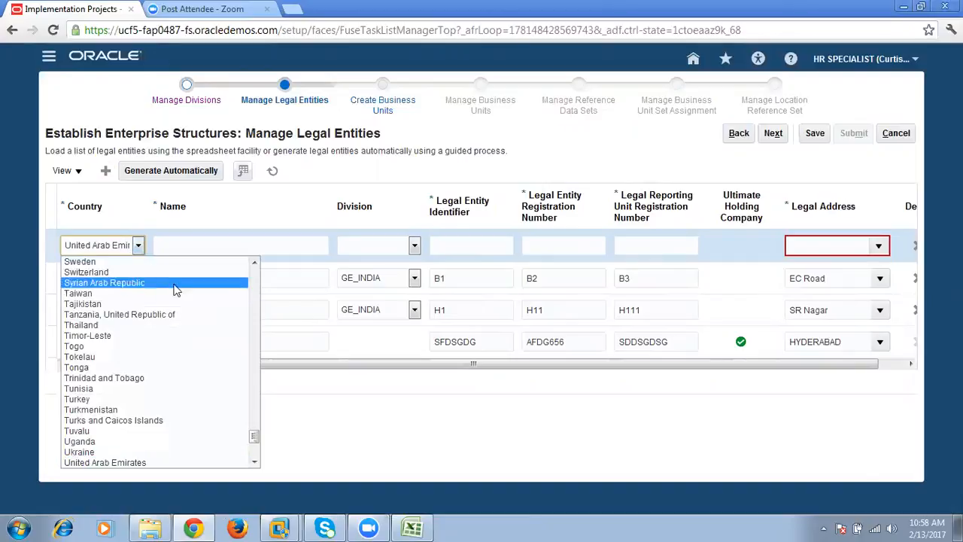
drag(253, 436, 257, 450)
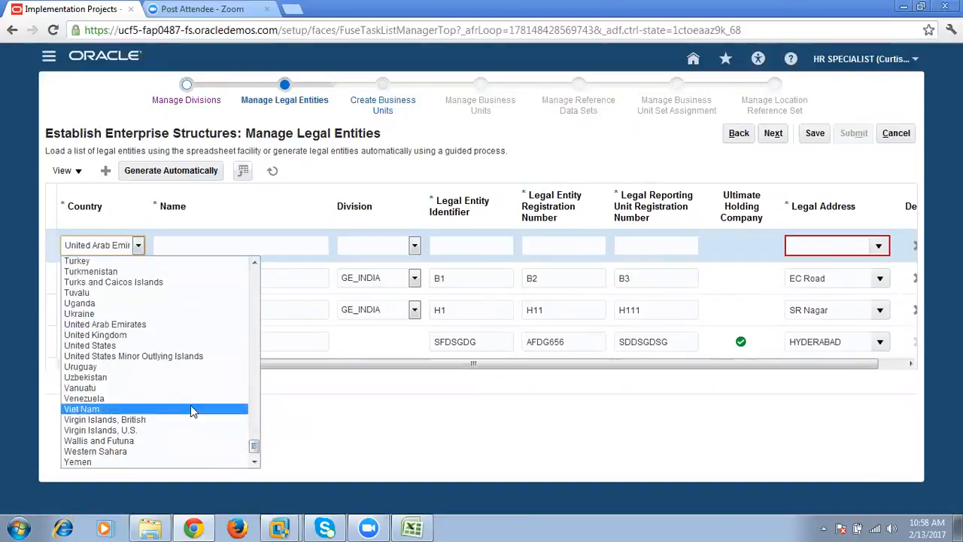
click(218, 345)
- Name the new United States legal entity GE_US_LA and assign it to the GE_US division
click(217, 243)
text(GE_US_LA)
click(370, 246)
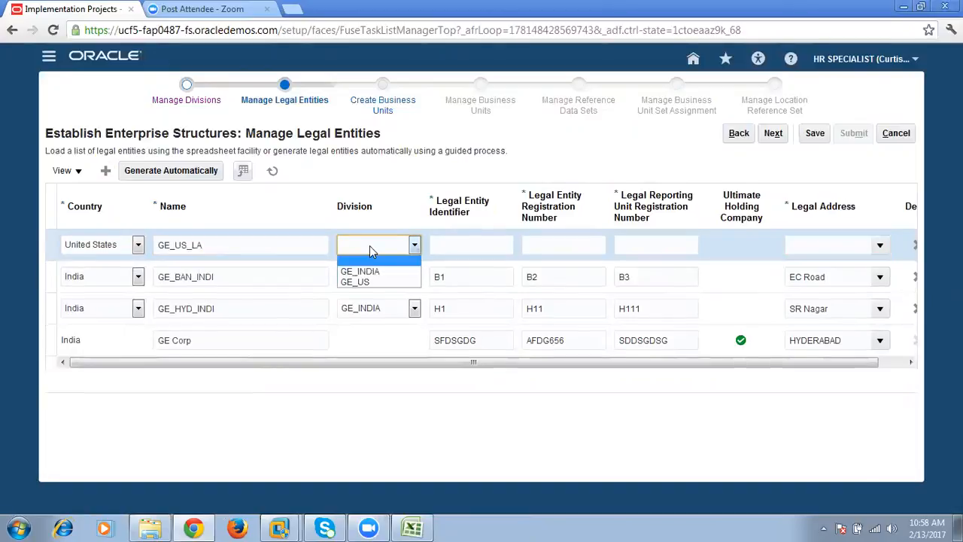
click(355, 282)
- Set GE_US_LA's legal entity identifier to U1, entity registration number to U2 and reporting unit registration number to U2
click(490, 239)
text(U1)
key(Tab)
text(U2)
key(Tab)
text(U2)
key(Tab)
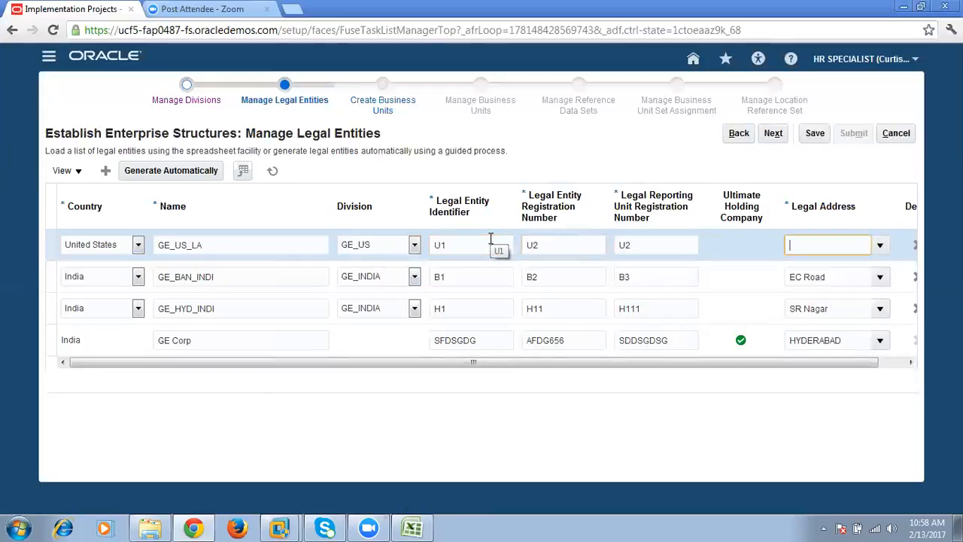
- Assign the existing LosAngels location as GE_US_LA's legal address and save the legal entities
click(880, 250)
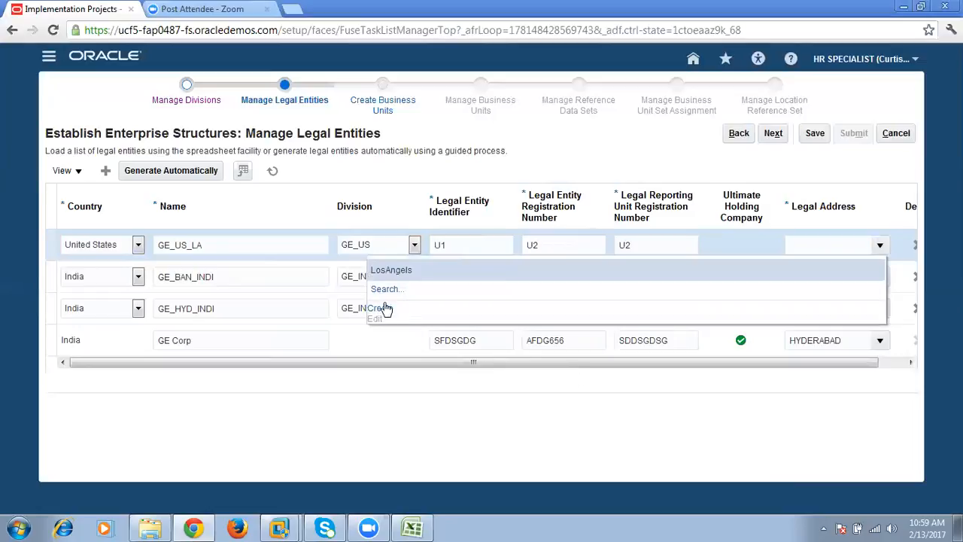
click(394, 272)
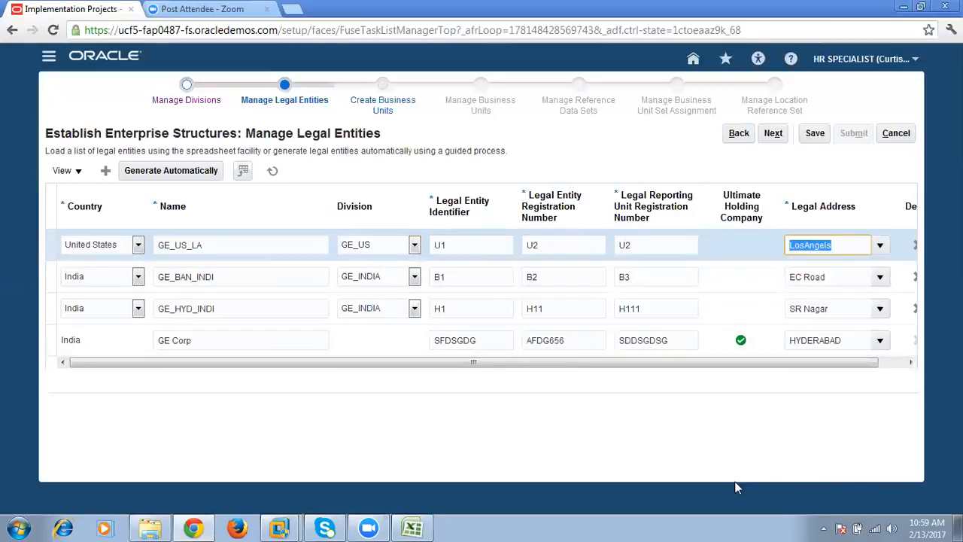
click(813, 137)
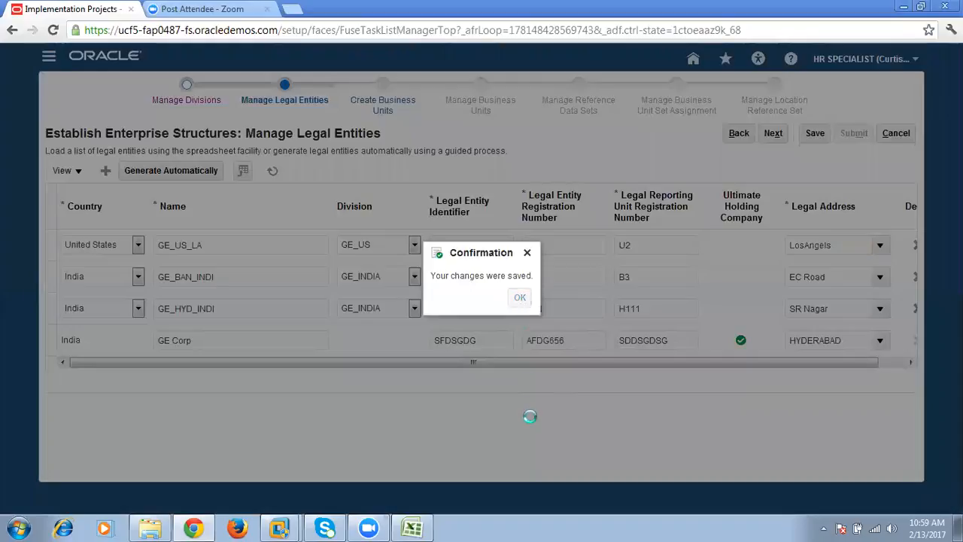
key(Return)
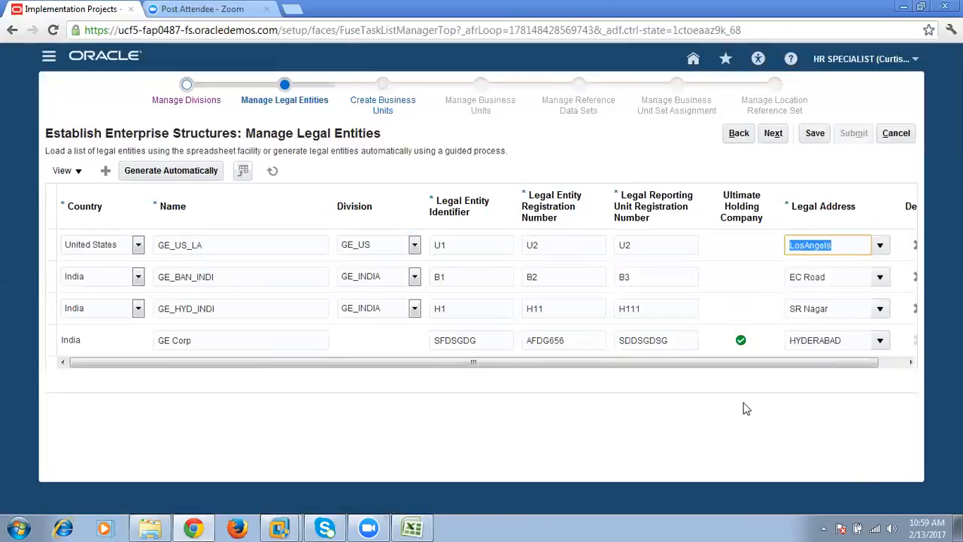
click(891, 362)
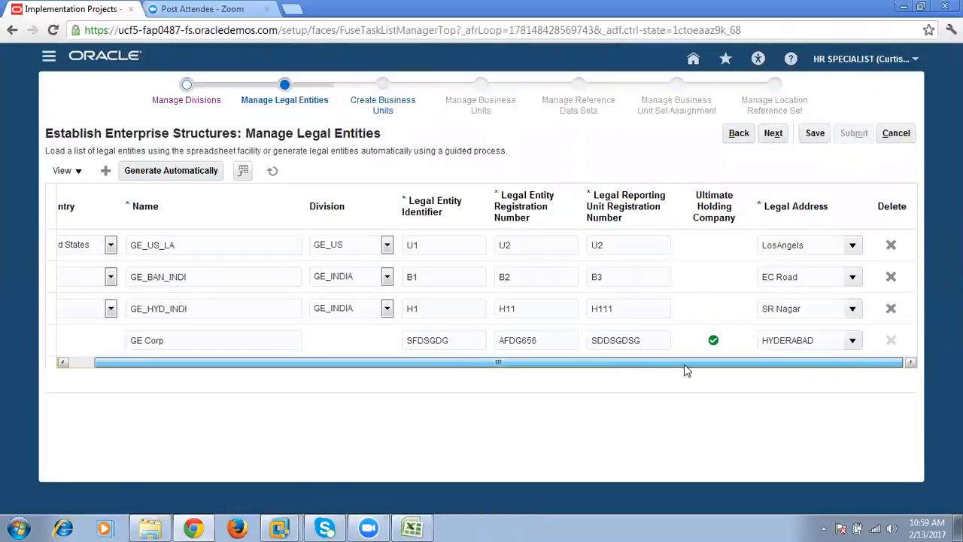
drag(685, 365, 483, 402)
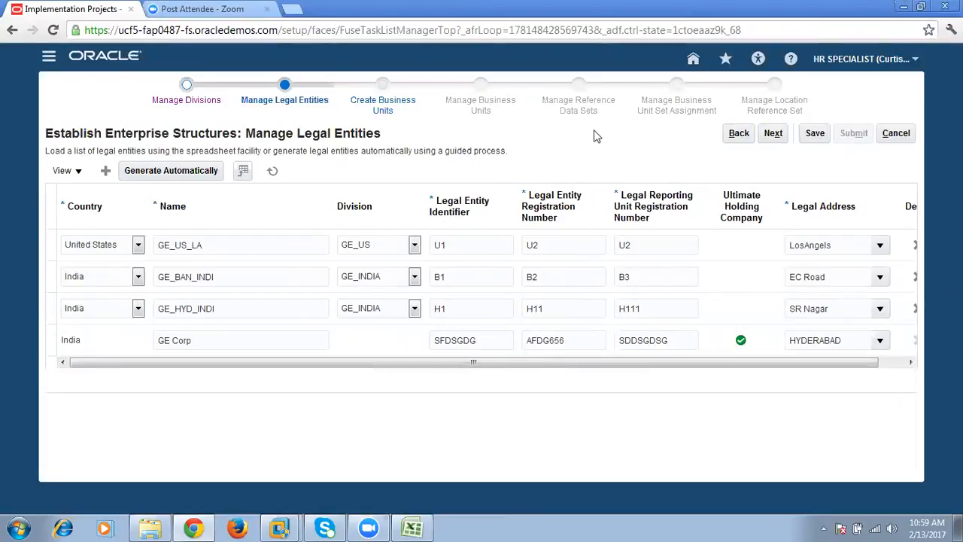
- Switch to the Excel workbook and examine how the HYD, BAN, CA and LA legal entities and their business units sit under GE Corp
click(412, 528)
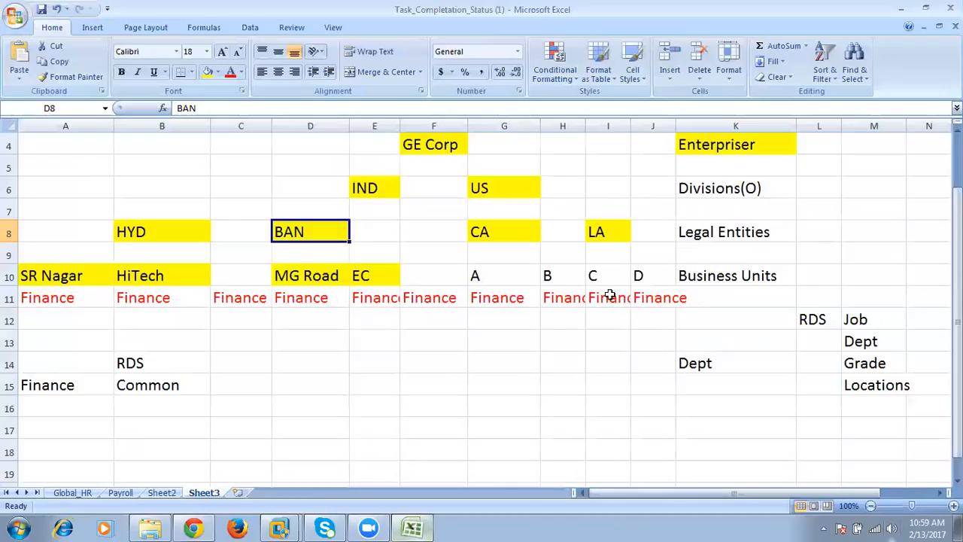
drag(137, 234, 314, 234)
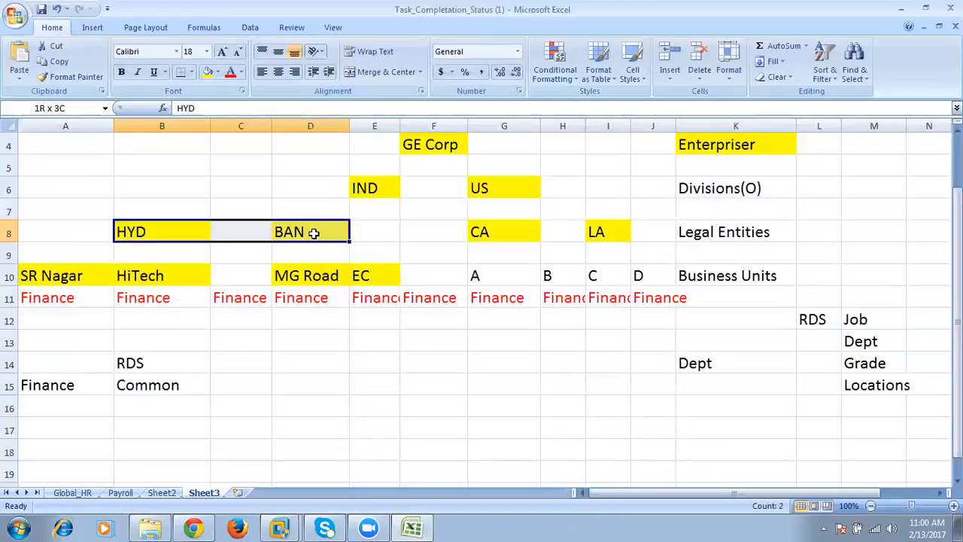
drag(48, 235, 188, 396)
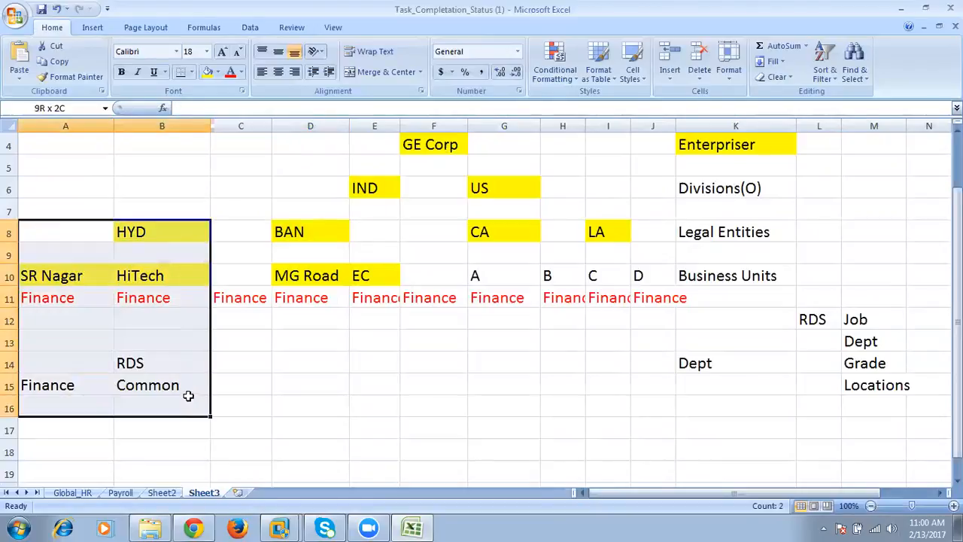
click(251, 226)
drag(286, 230, 376, 381)
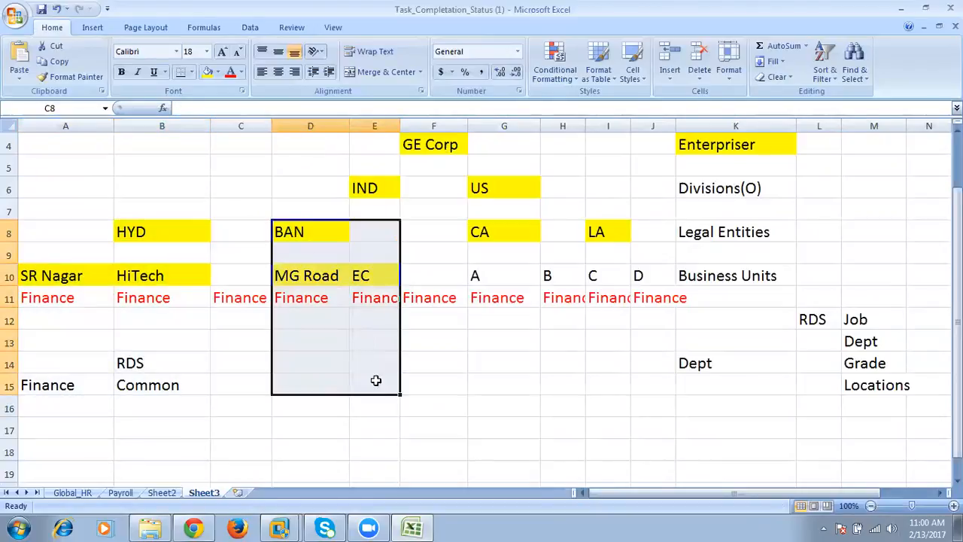
drag(490, 239, 561, 384)
drag(614, 237, 650, 376)
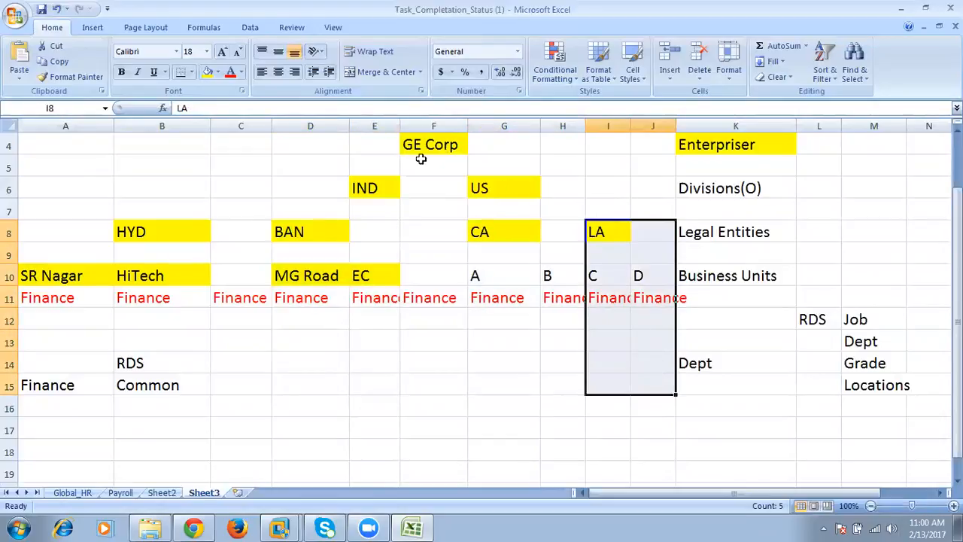
click(425, 145)
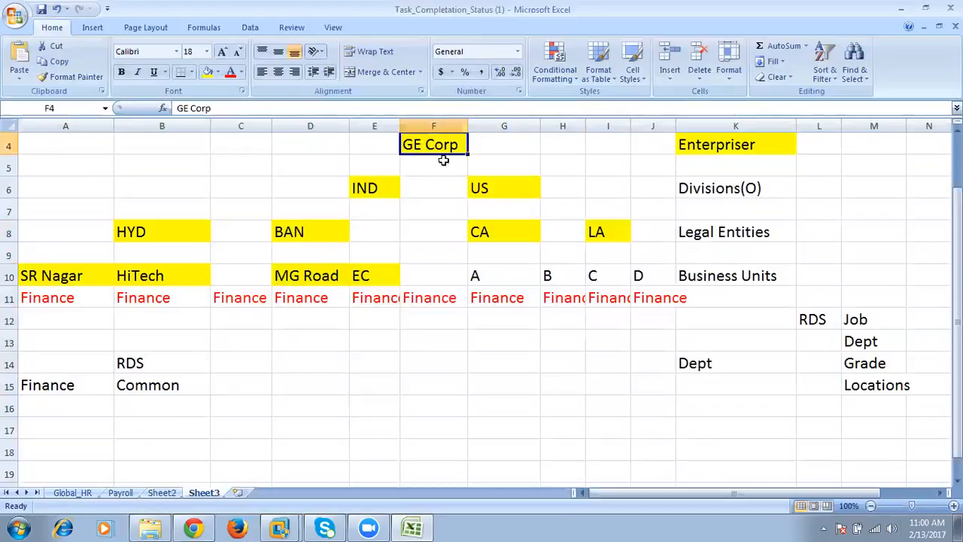
drag(34, 225, 665, 397)
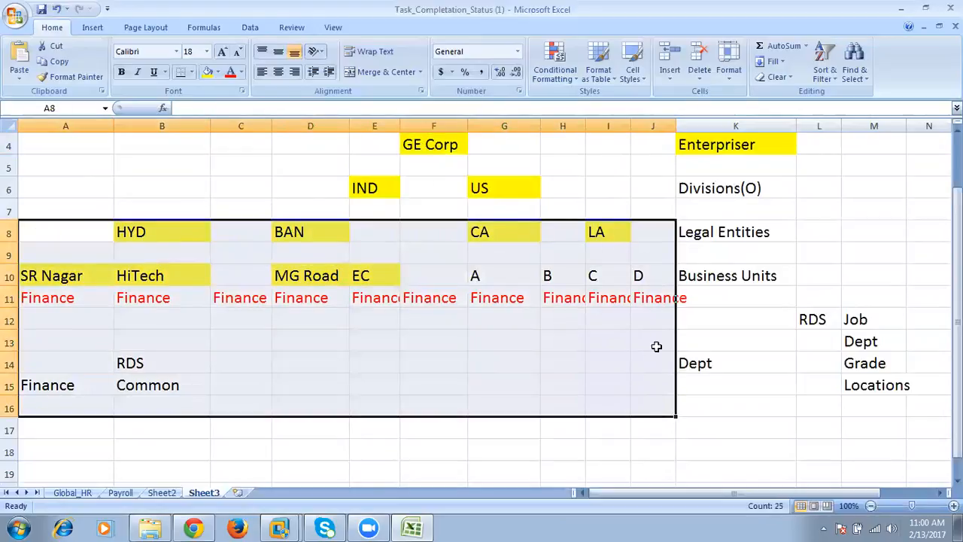
click(435, 145)
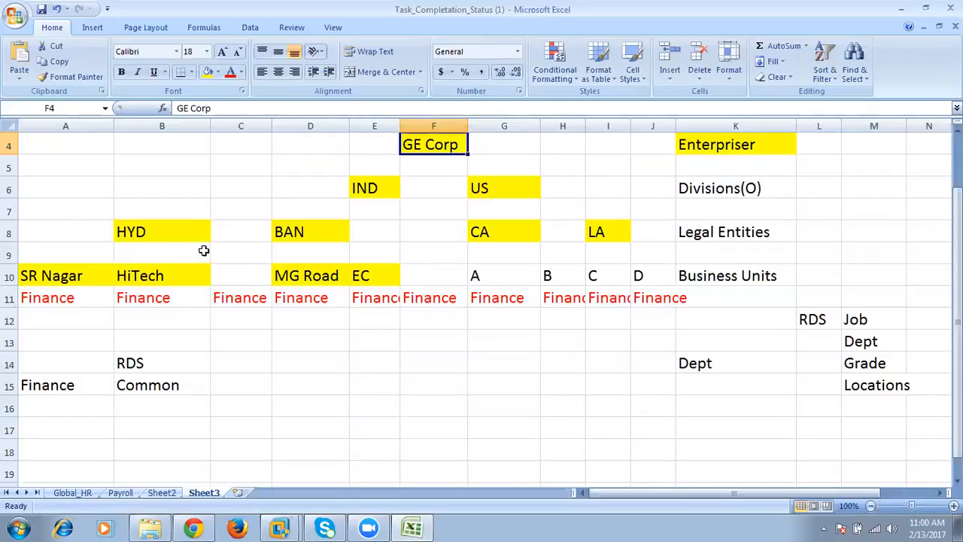
drag(135, 232, 599, 238)
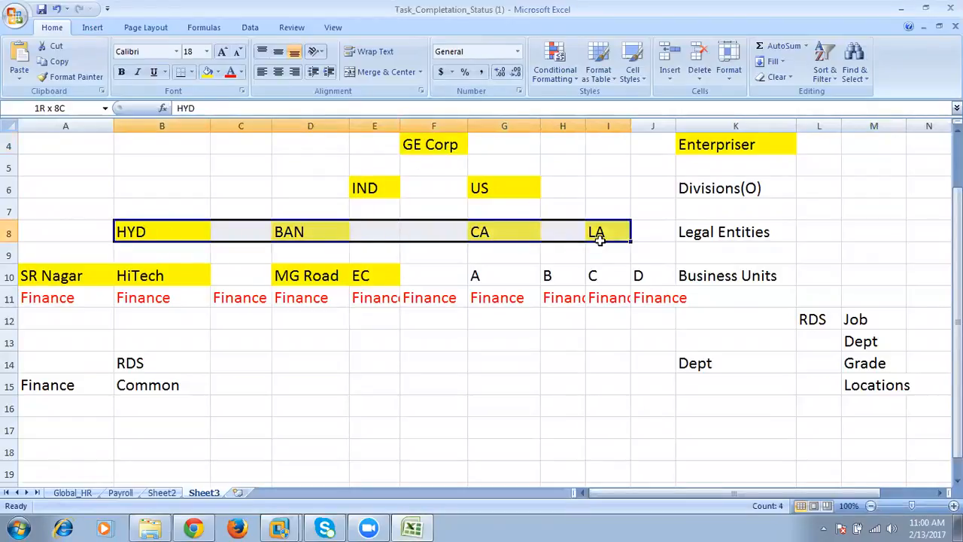
click(426, 144)
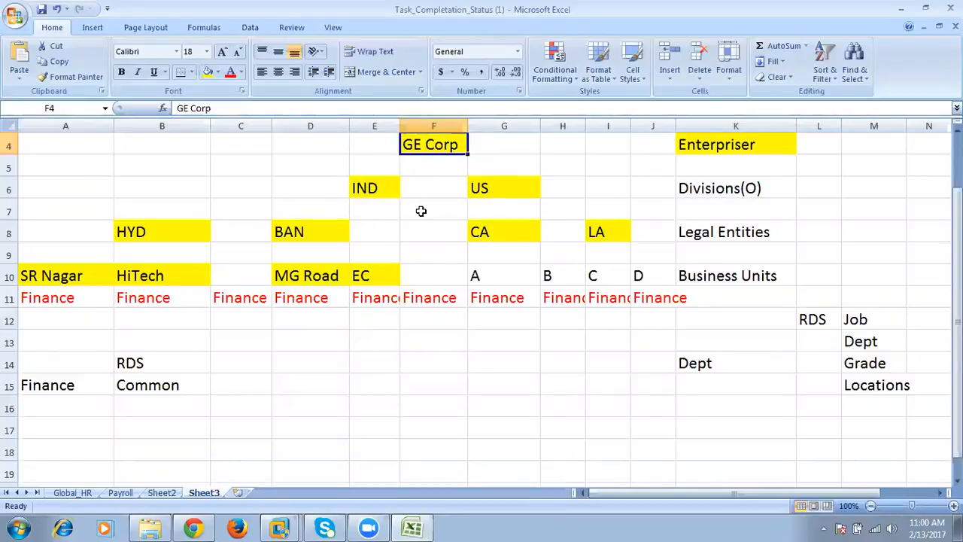
drag(71, 231, 180, 384)
drag(286, 233, 378, 400)
drag(490, 230, 567, 379)
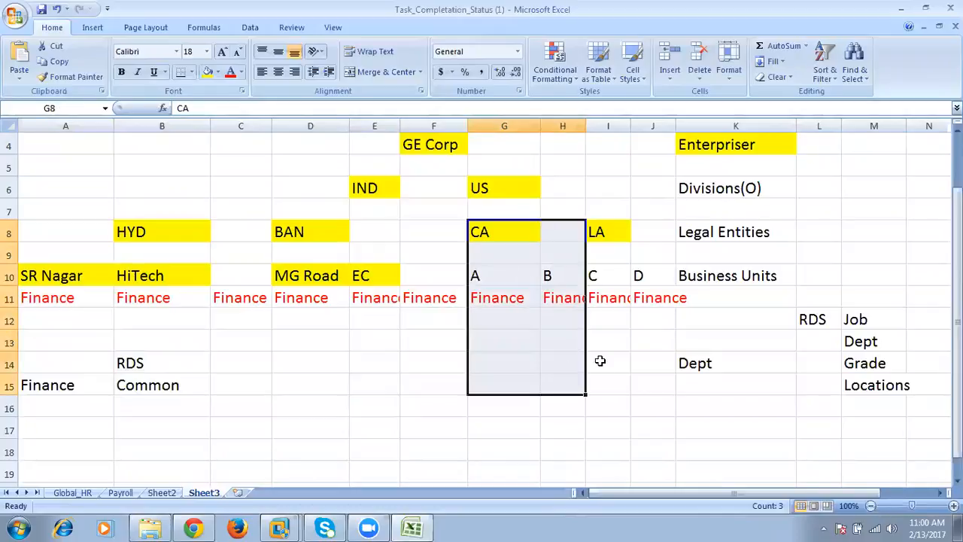
drag(604, 223, 173, 235)
click(421, 147)
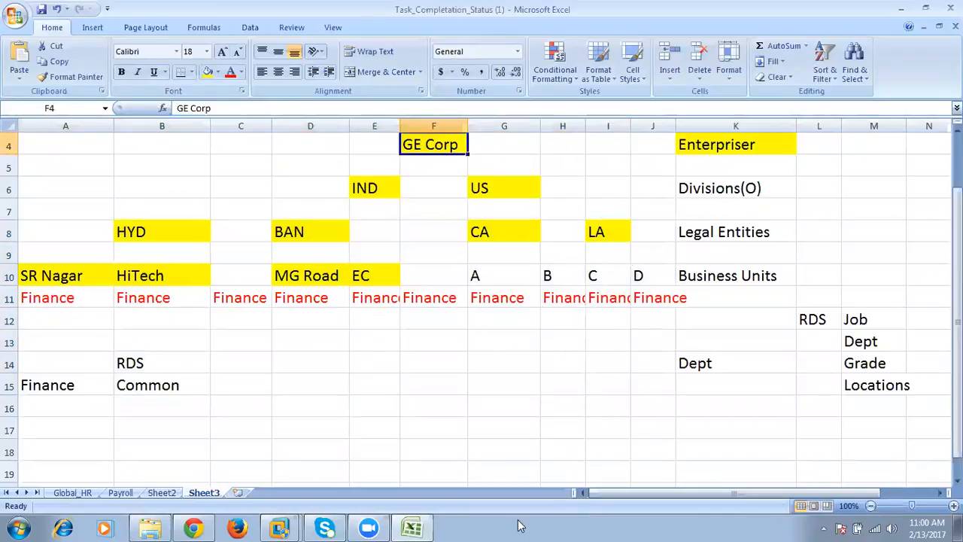
- Switch back to Oracle Applications Cloud in the browser and proceed from the legal entities to creating business units
click(193, 527)
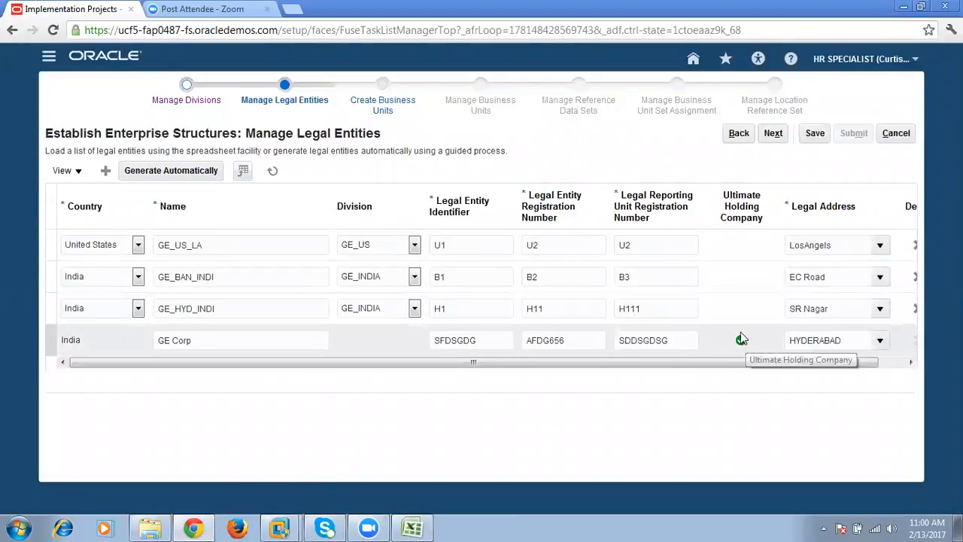
click(775, 140)
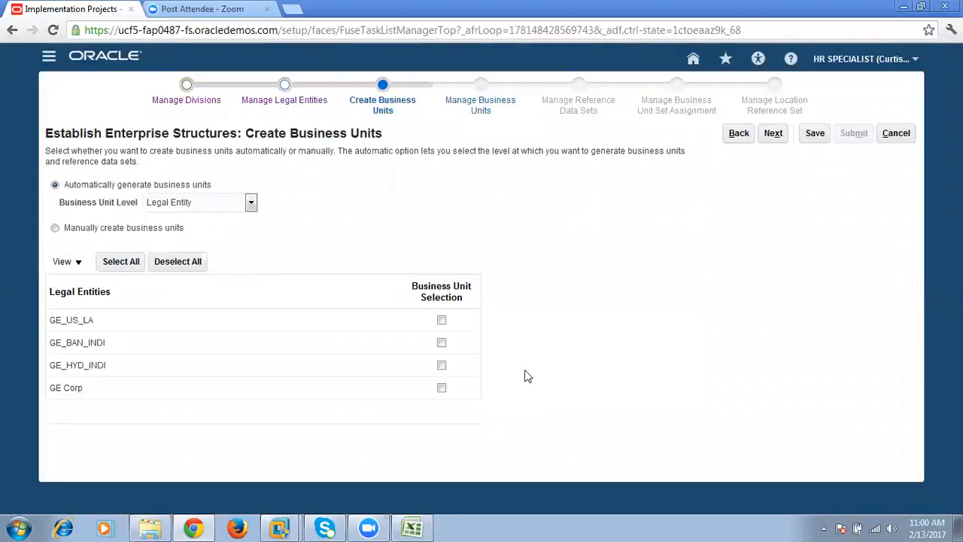
- Review the plan's hierarchy levels in the Excel workbook, from enterprise and divisions through legal entities to business units
click(412, 528)
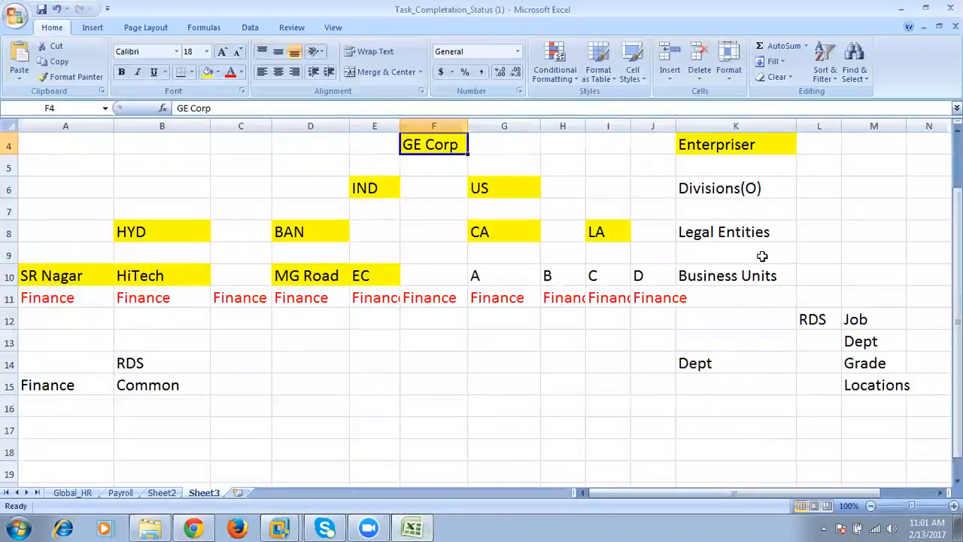
click(751, 186)
click(731, 145)
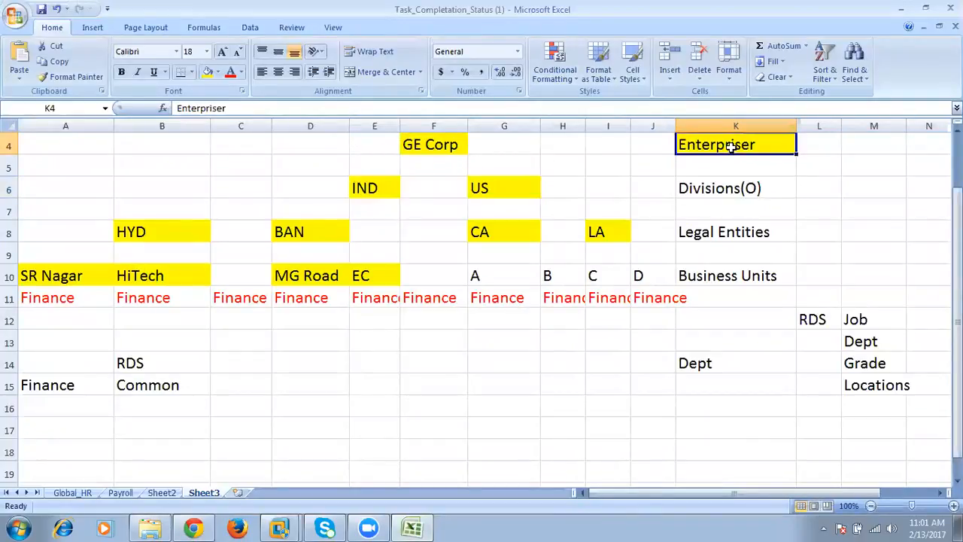
click(732, 188)
click(731, 230)
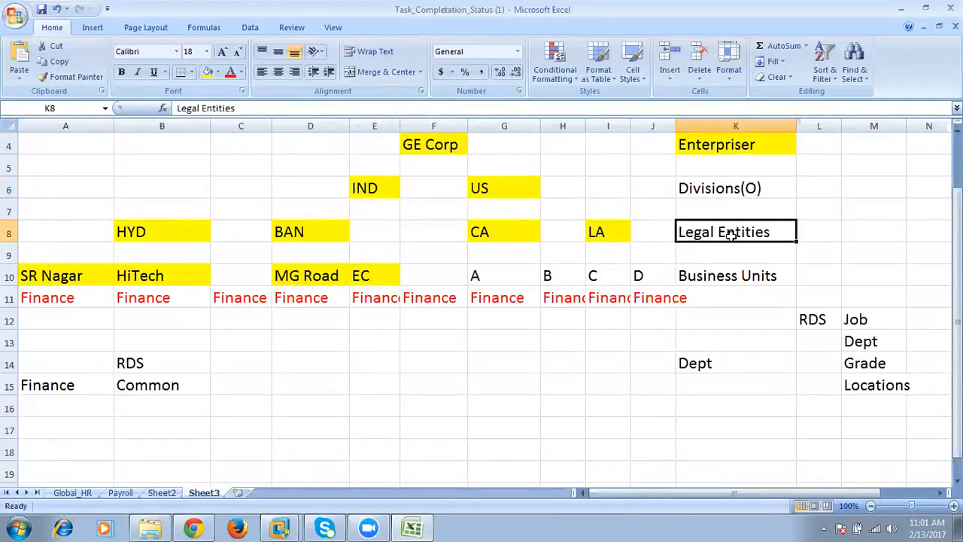
click(729, 276)
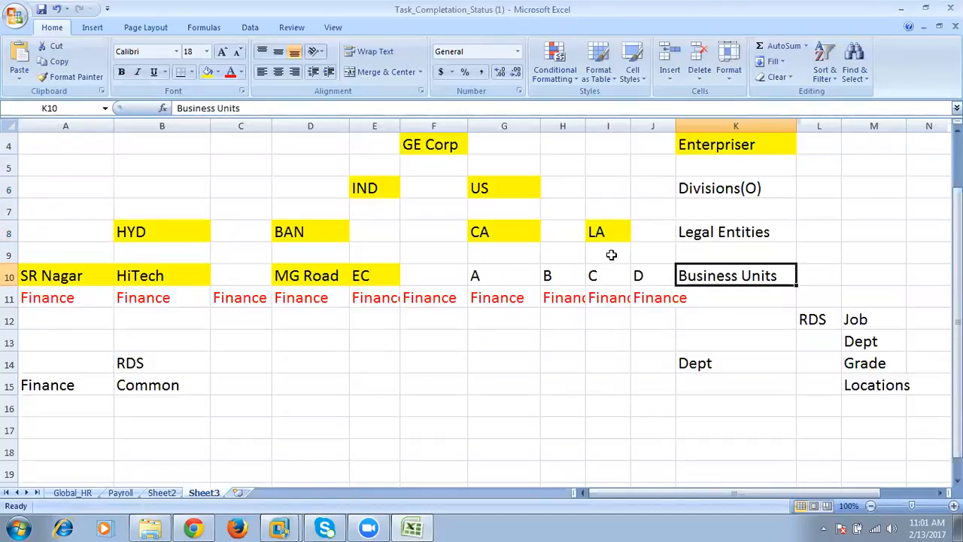
- Switch back to Oracle Applications Cloud and choose Legal Entity as the level for automatically generated business units
click(195, 527)
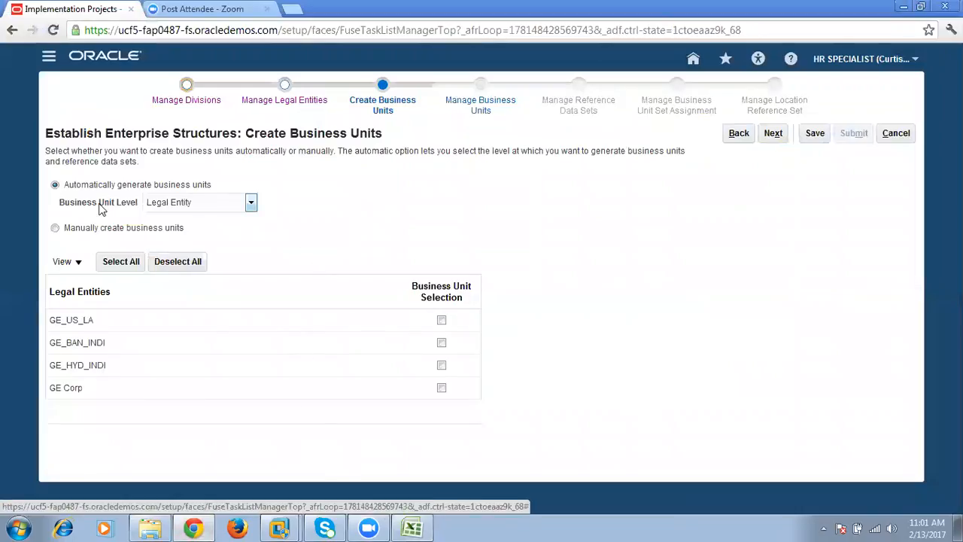
drag(64, 185, 225, 187)
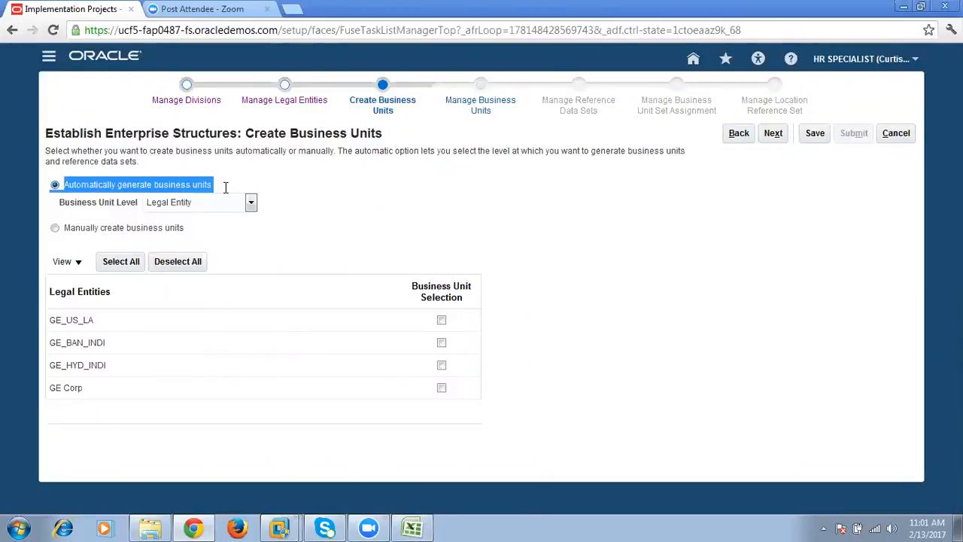
click(251, 202)
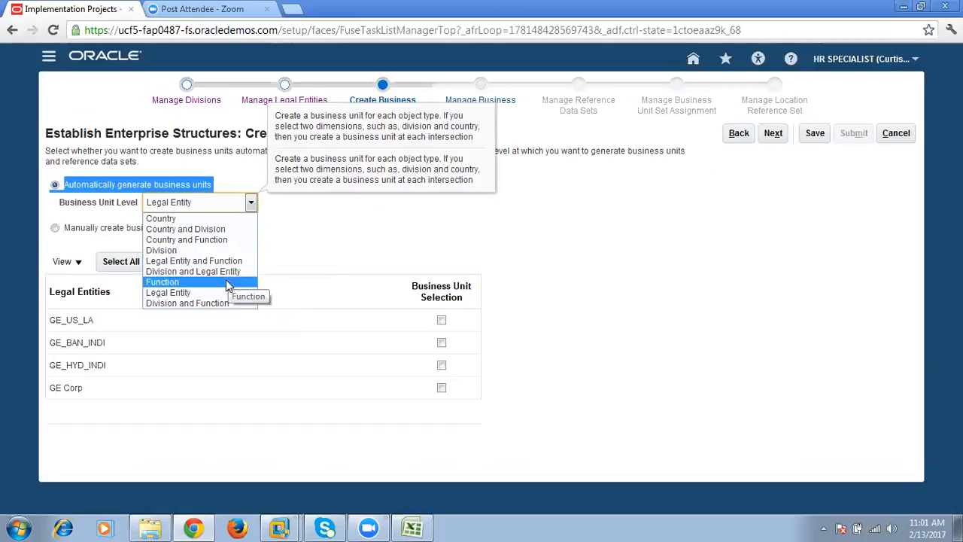
click(224, 292)
click(324, 239)
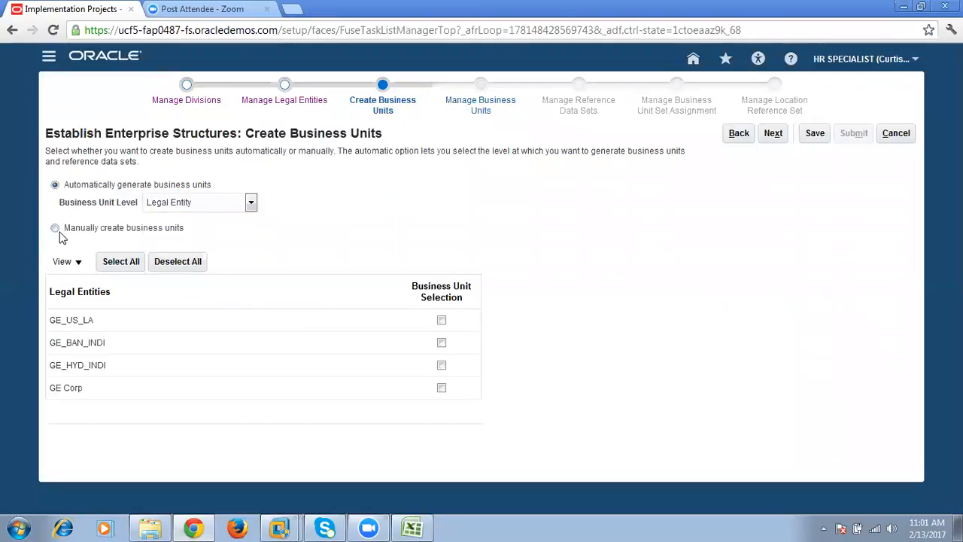
- Review the automatic generation option, its business unit level and the legal entities offered for business unit creation
drag(69, 188, 125, 189)
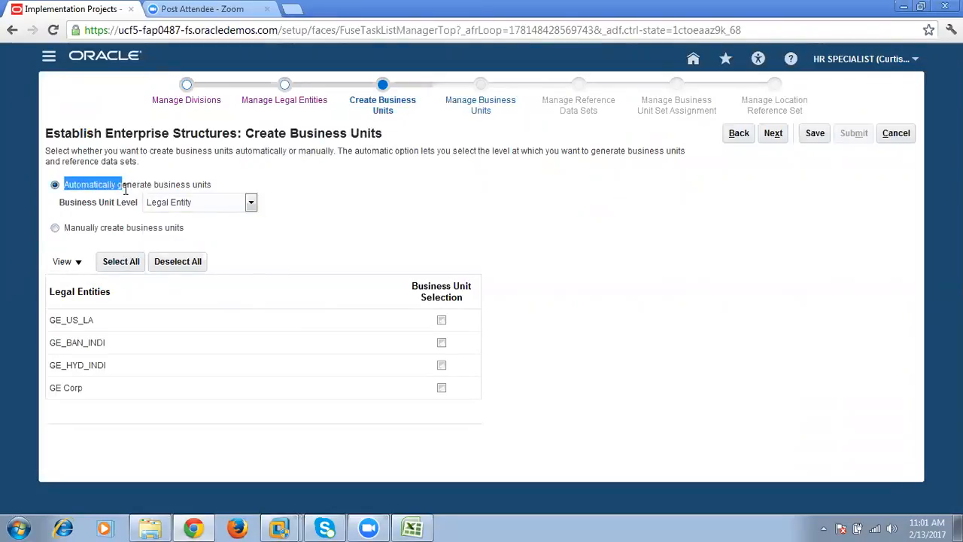
click(125, 189)
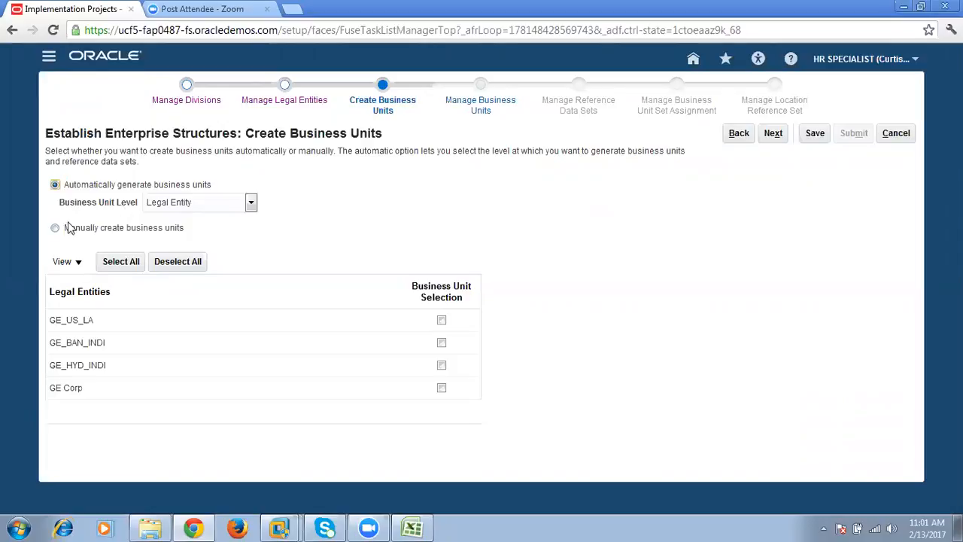
drag(69, 189, 230, 189)
click(231, 189)
drag(60, 205, 169, 212)
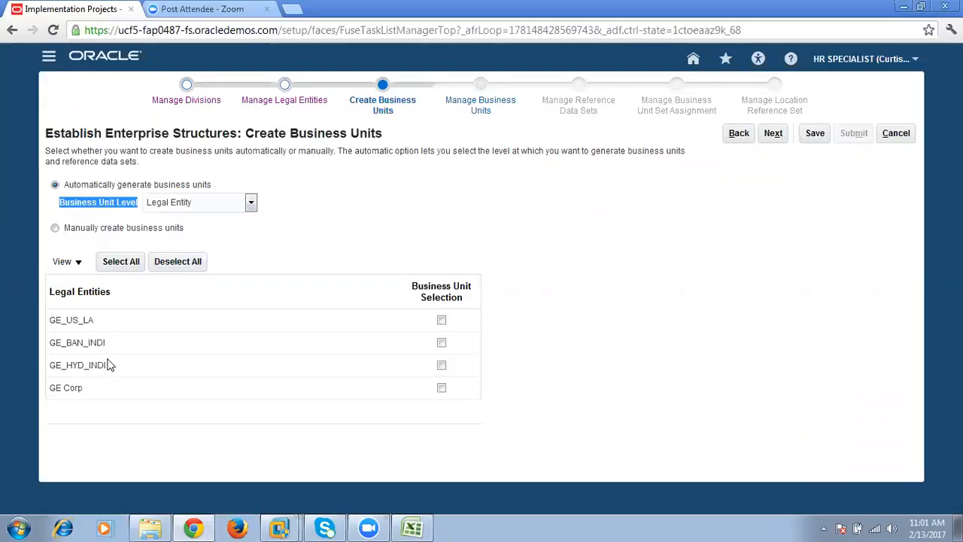
click(95, 397)
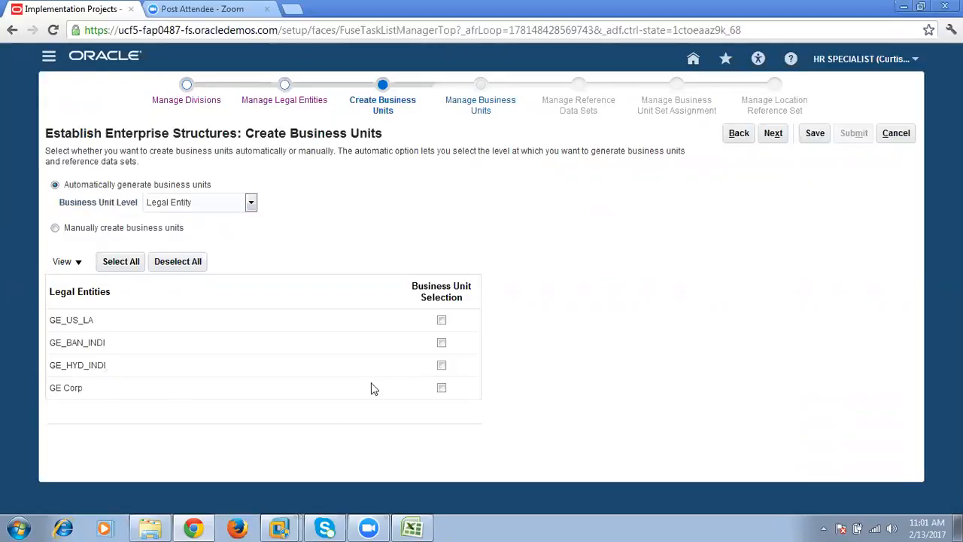
- Select GE_US_LA, GE_BAN_INDI and GE_HYD_INDI for automatic business unit generation and proceed to managing the business units
click(442, 343)
click(441, 365)
click(442, 364)
drag(49, 393, 78, 392)
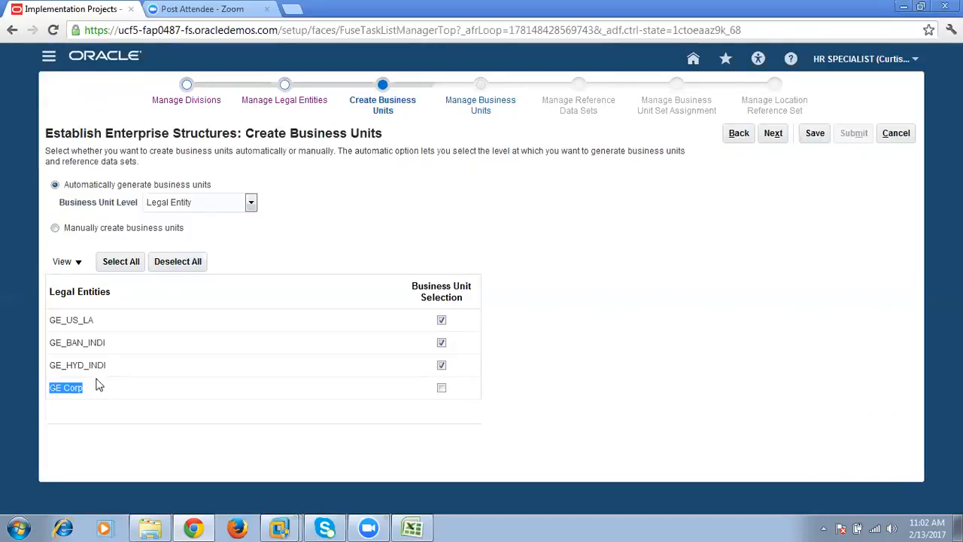
click(100, 344)
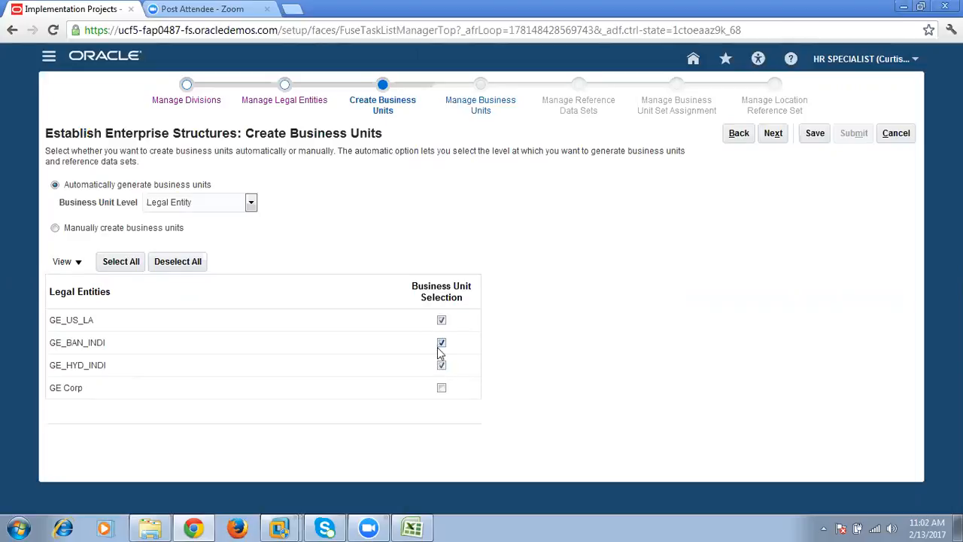
drag(115, 183, 227, 181)
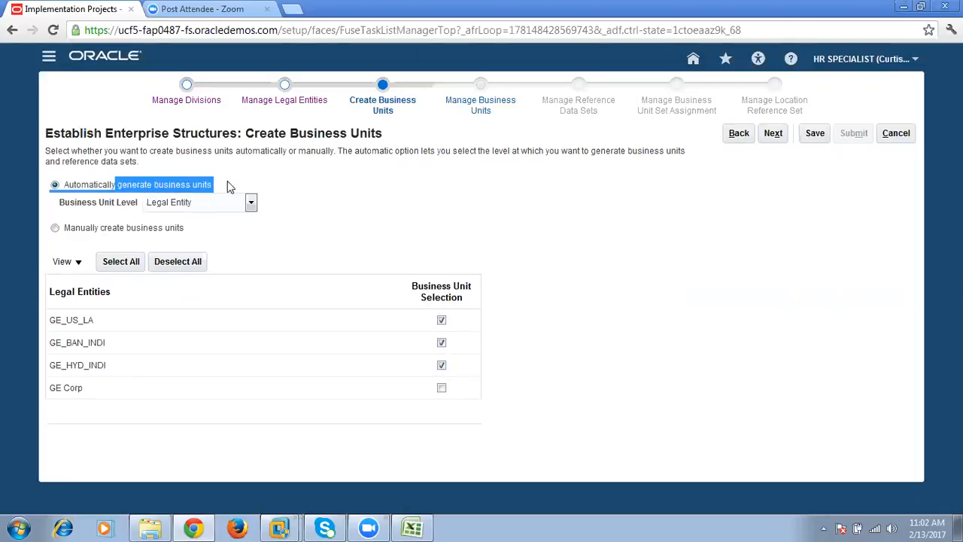
click(425, 209)
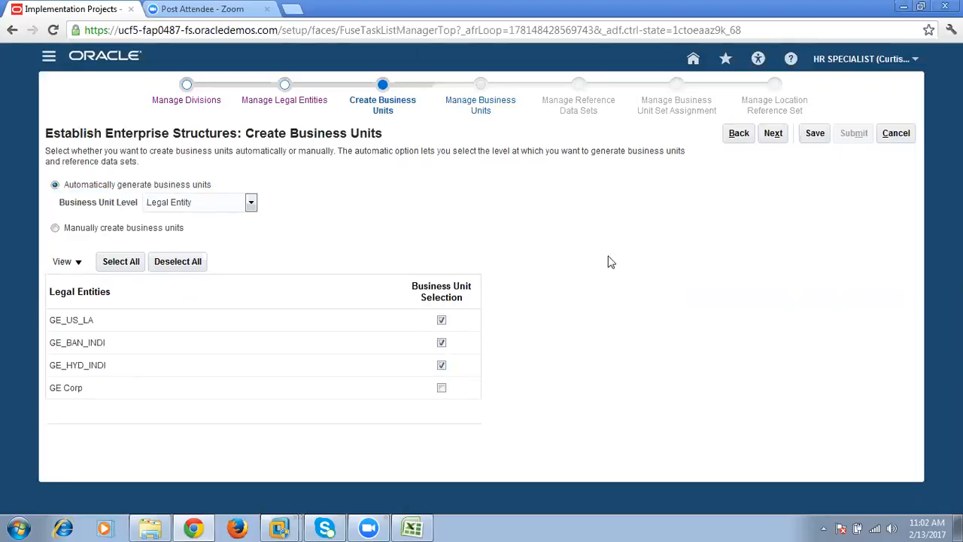
click(775, 139)
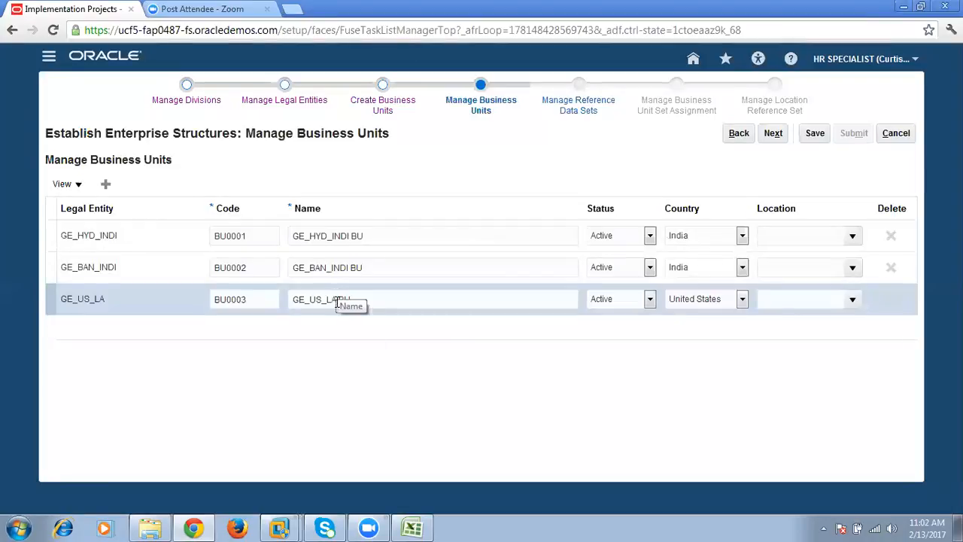
- Rename the GE_HYD_INDI business unit GE_HYD_SR Nagar BU, copying SR Nagar from the Excel workbook and returning to Oracle Applications Cloud
click(388, 237)
click(393, 238)
key(BackSpace)
key(BackSpace)
key(BackSpace)
drag(331, 236, 392, 236)
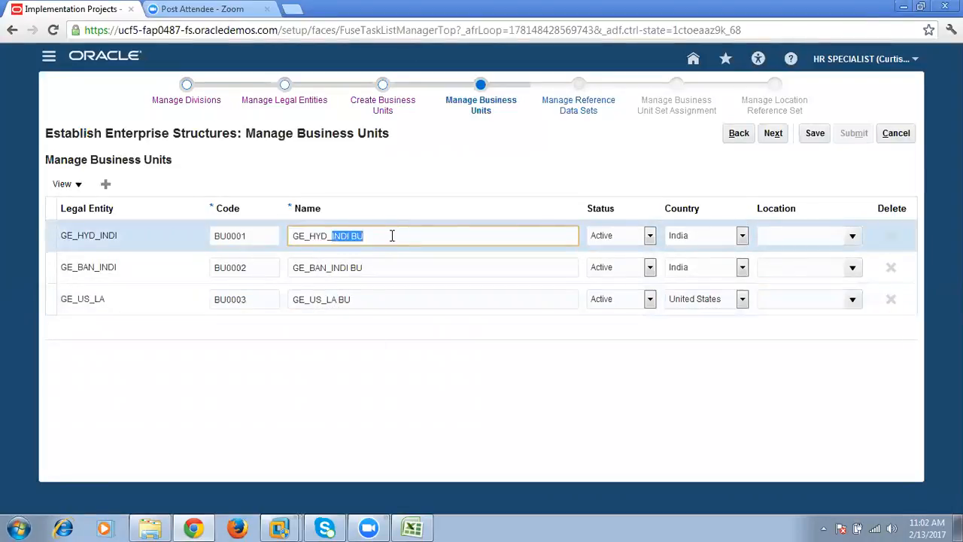
click(413, 527)
click(66, 277)
drag(65, 276, 104, 278)
key(ctrl+c)
key(alt+Tab)
key(ctrl+v)
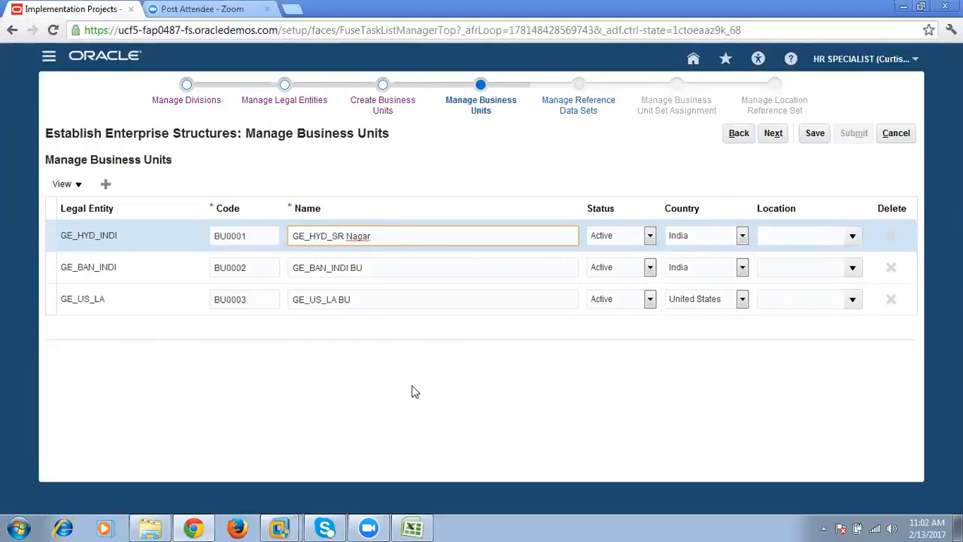
- Assign locations HYDERABAD, EC Road and LosAngels to the GE_HYD_INDI, GE_BAN_INDI and GE_US_LA business units respectively, and save the changes
key(Tab)
key(Tab)
key(Tab)
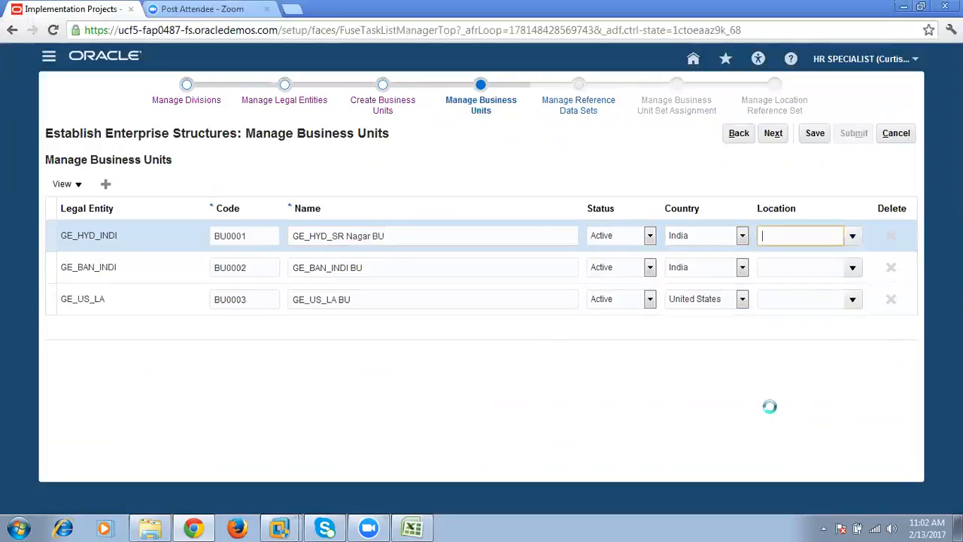
click(372, 274)
click(810, 267)
click(853, 268)
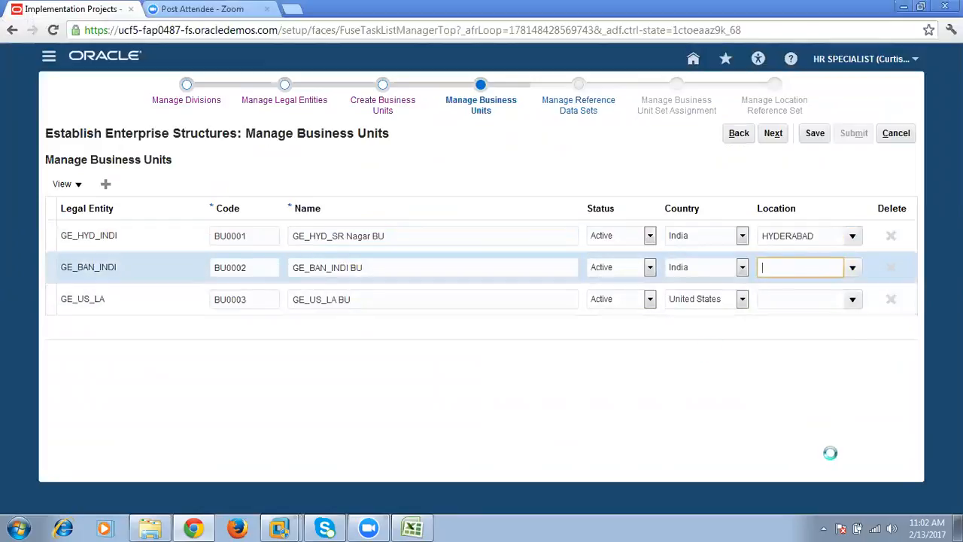
click(380, 295)
click(817, 299)
click(852, 300)
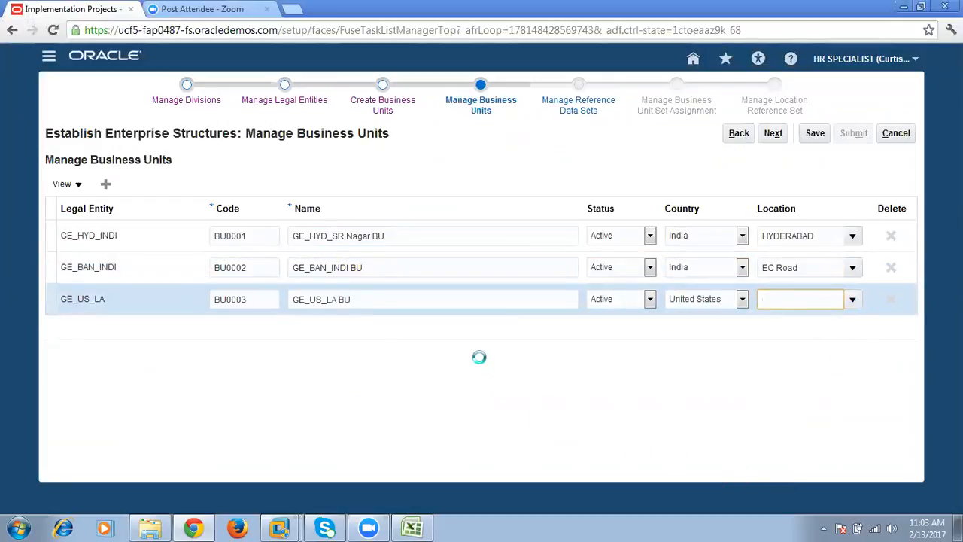
click(408, 322)
click(813, 135)
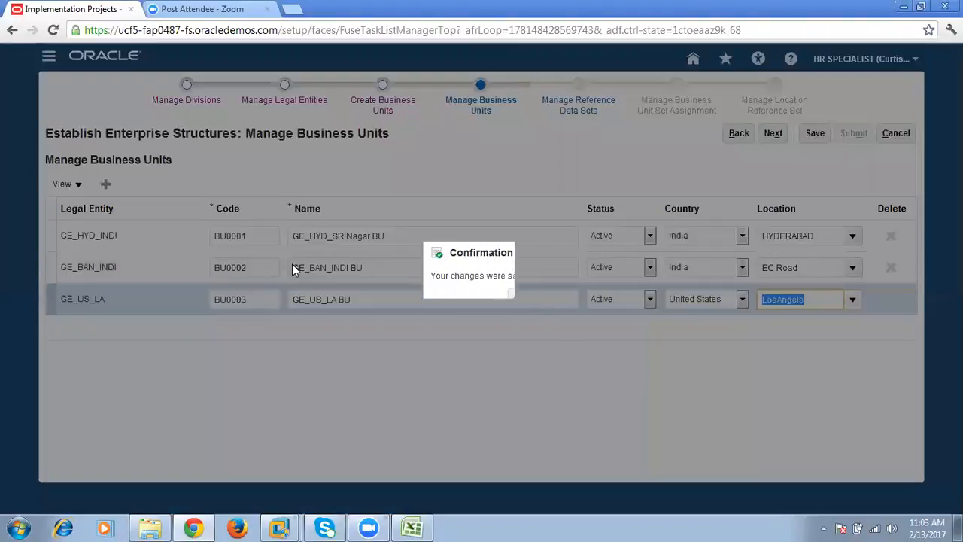
click(519, 297)
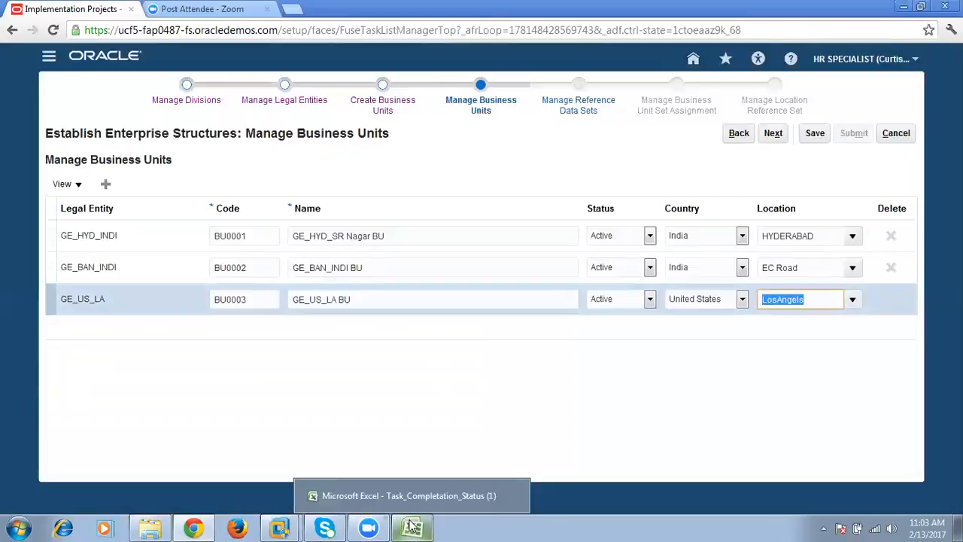
- Switch to the Excel workbook and check the SR Nagar and HiTech business units planned under the HYD legal entity
click(412, 526)
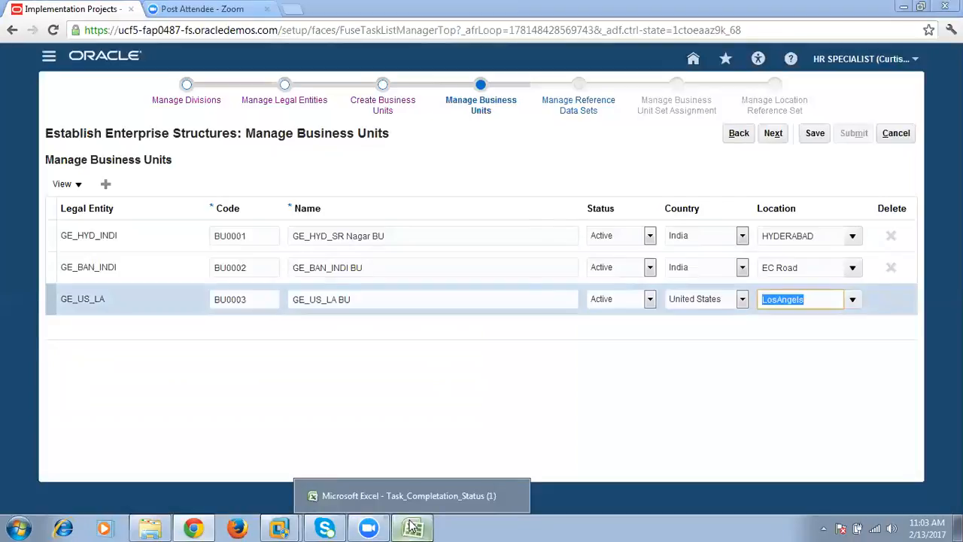
click(141, 233)
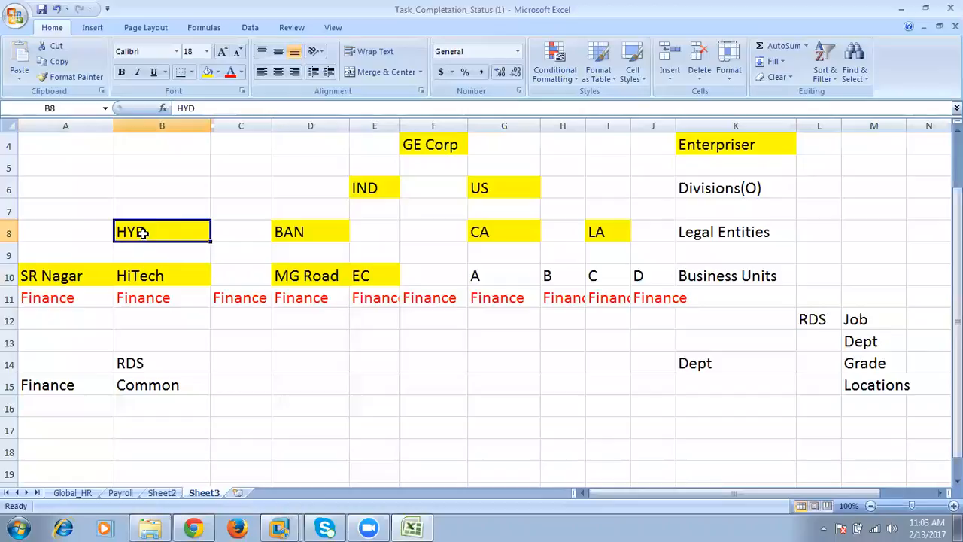
drag(97, 278, 176, 289)
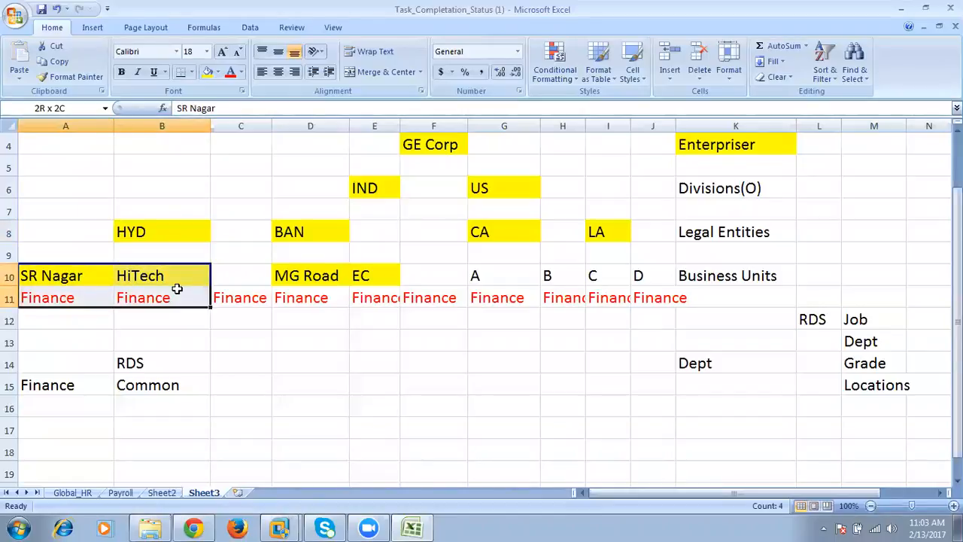
click(108, 279)
drag(101, 279, 138, 279)
- Switch back to Oracle Applications Cloud and add a new business unit with the code HITECH_BU
click(193, 528)
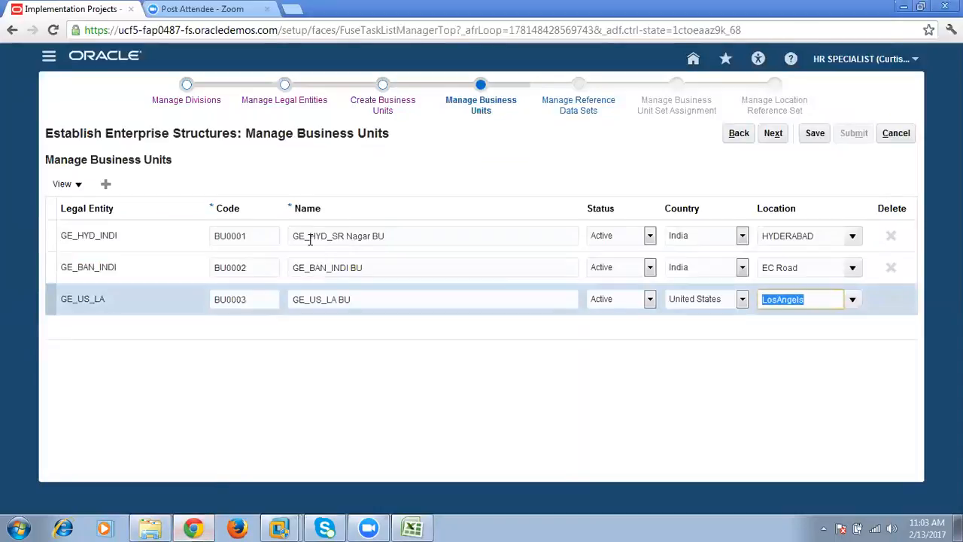
click(397, 238)
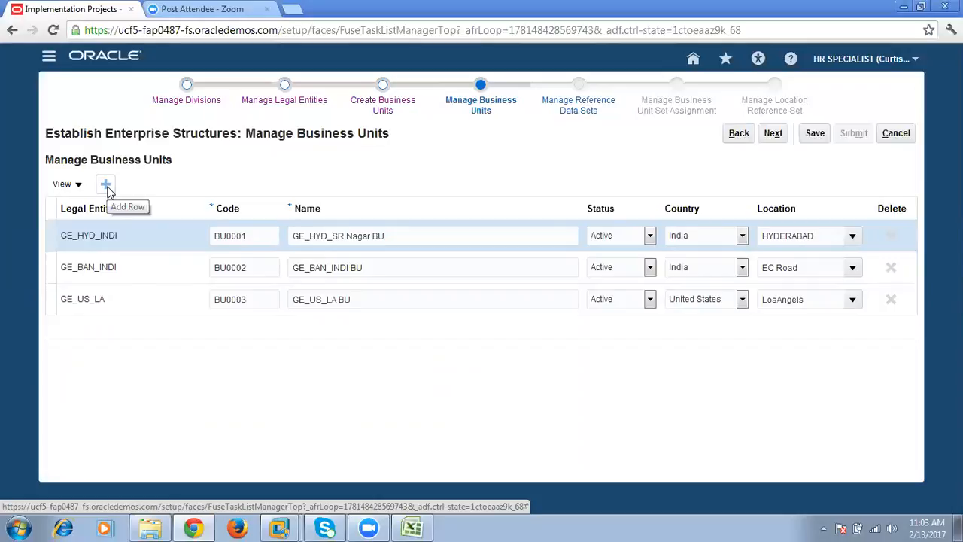
click(106, 188)
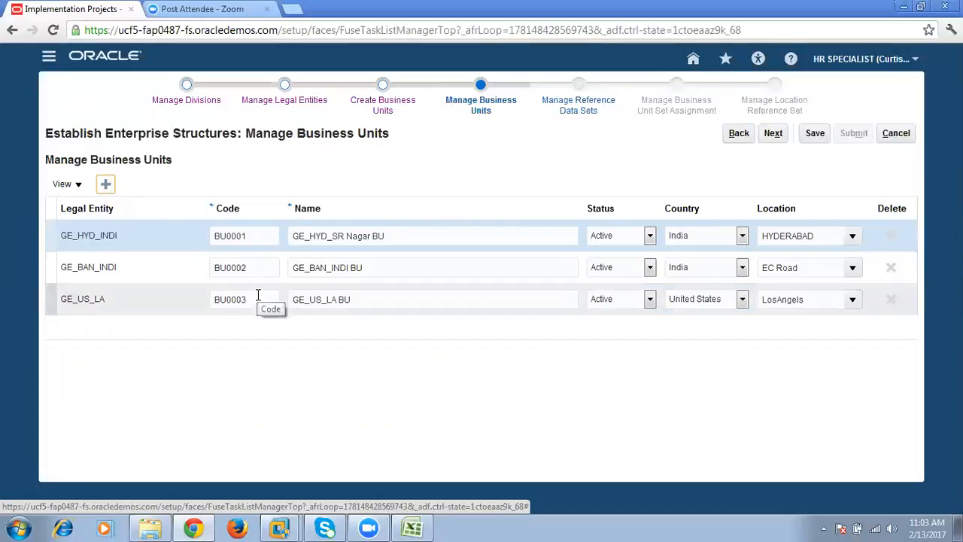
click(238, 236)
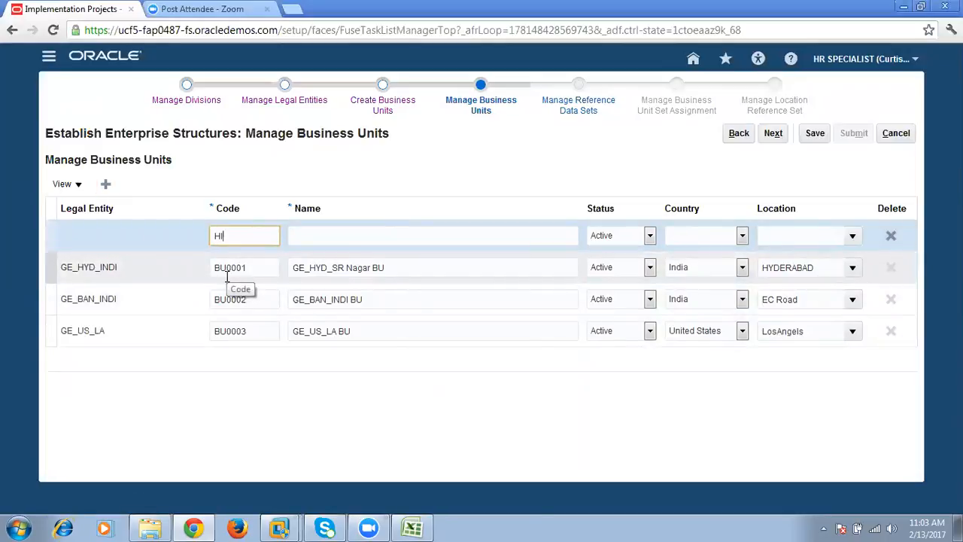
text(HITECH_BU)
key(Tab)
- Name the new business unit GE_HYD_Hitech BU, adapting the name copied from the SR Nagar business unit
text(V)
key(BackSpace)
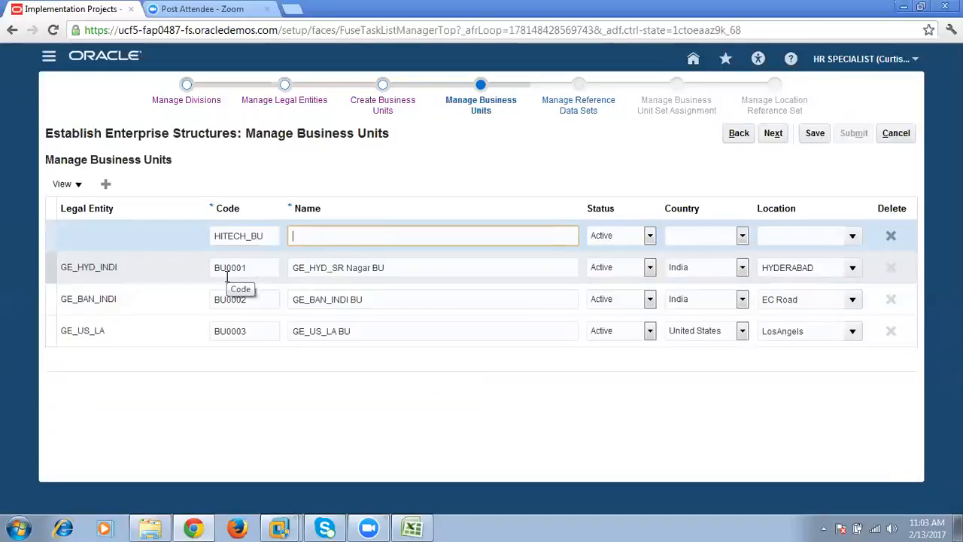
key(ctrl+v)
drag(332, 236, 370, 236)
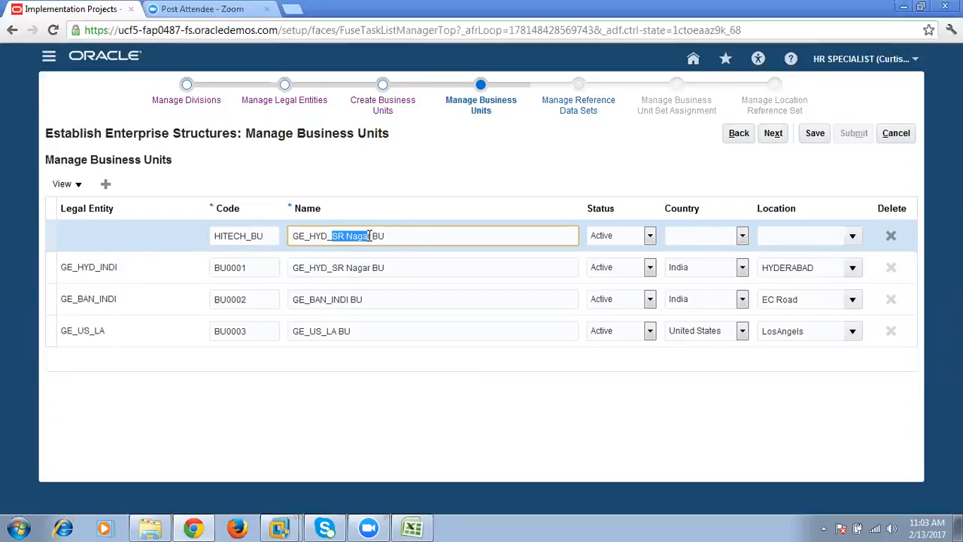
text(hi)
key(BackSpace)
key(BackSpace)
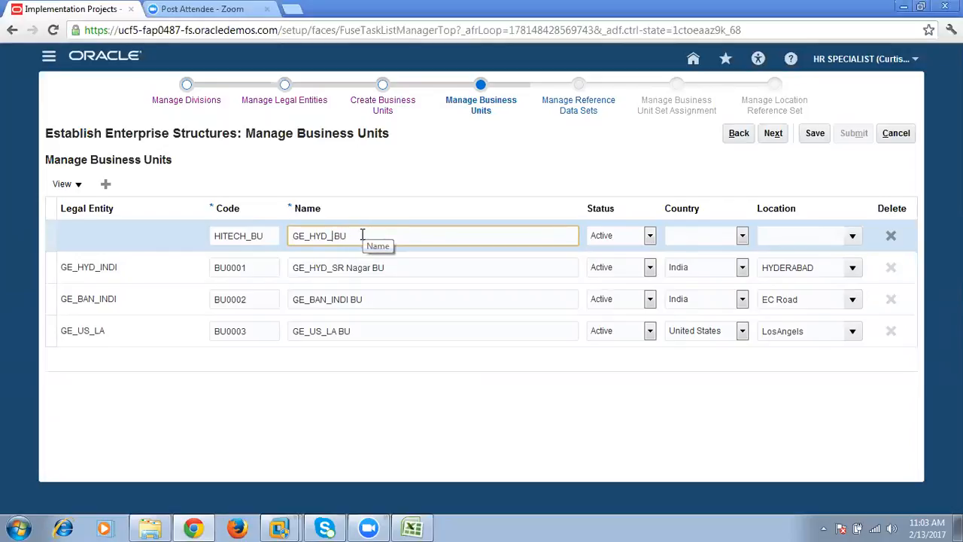
text(HiTEch)
key(BackSpace)
key(BackSpace)
key(BackSpace)
key(BackSpace)
text(tech)
key(Tab)
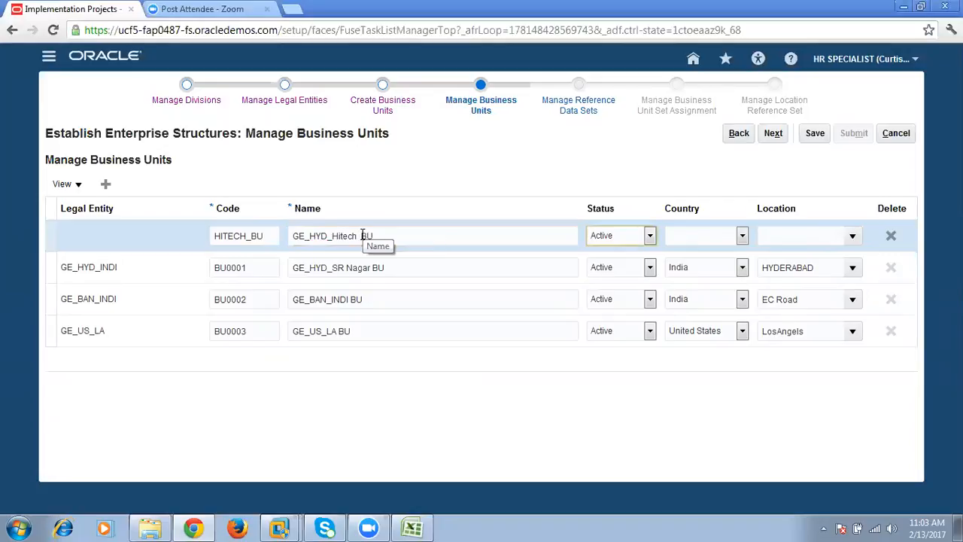
- Set the HITECH_BU business unit's country to India and open its list of locations
click(740, 236)
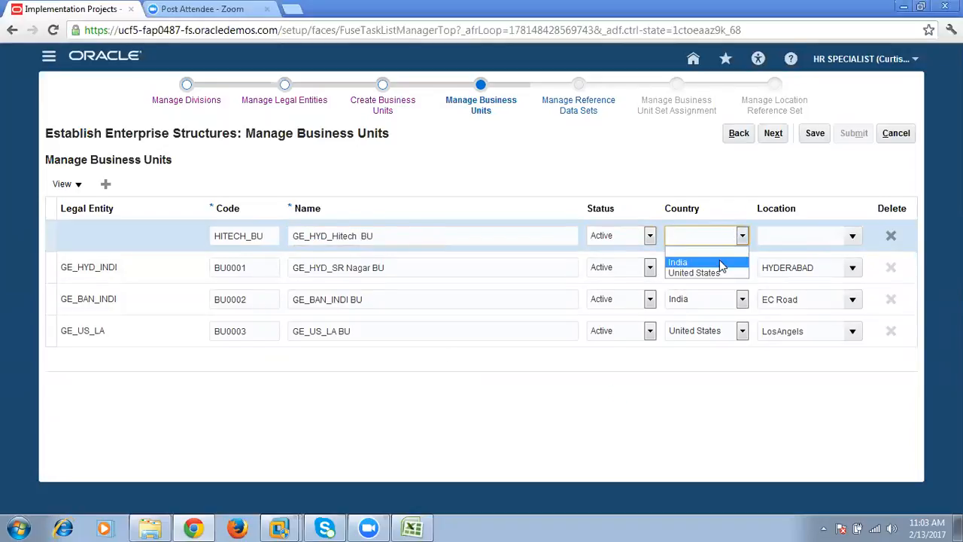
click(719, 262)
key(Tab)
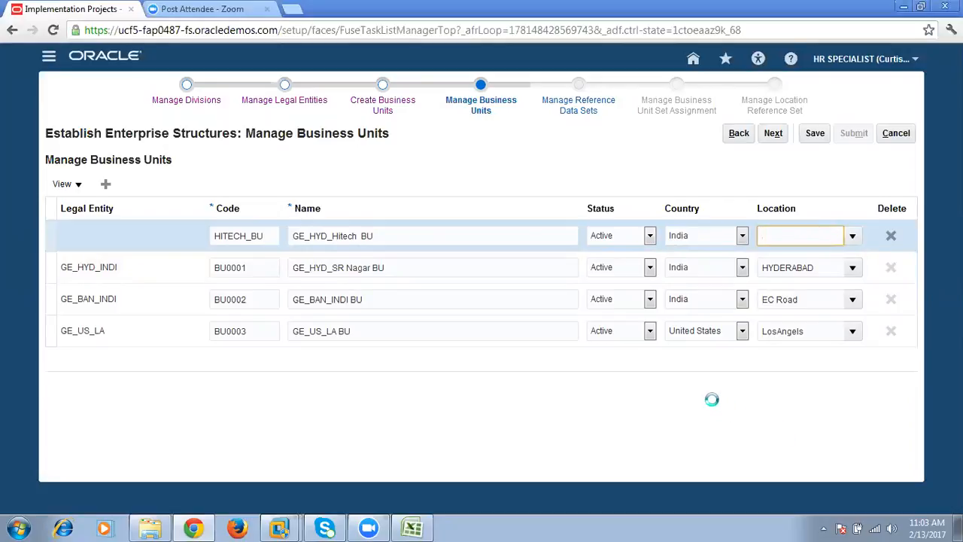
click(851, 237)
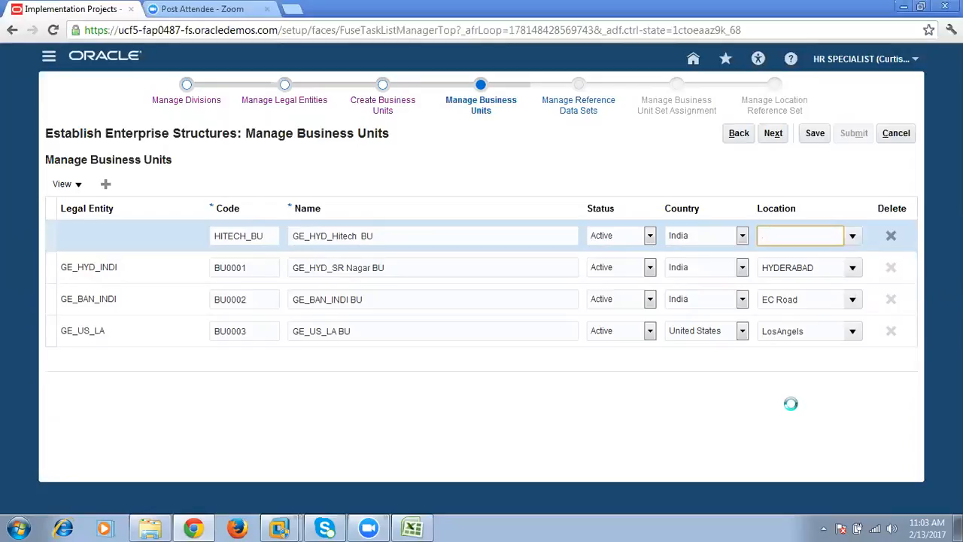
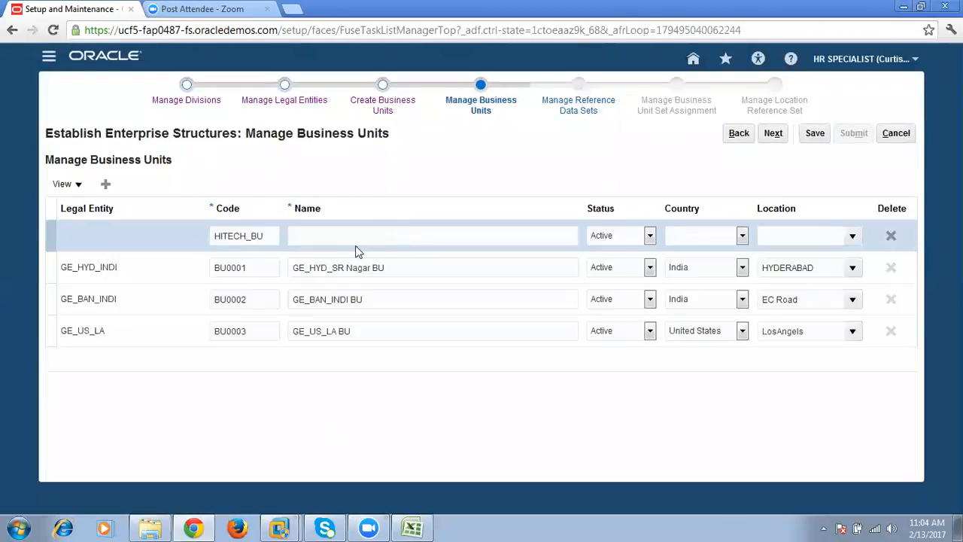
- Name the new business unit HITECH_BU by copying the text of its code
click(344, 236)
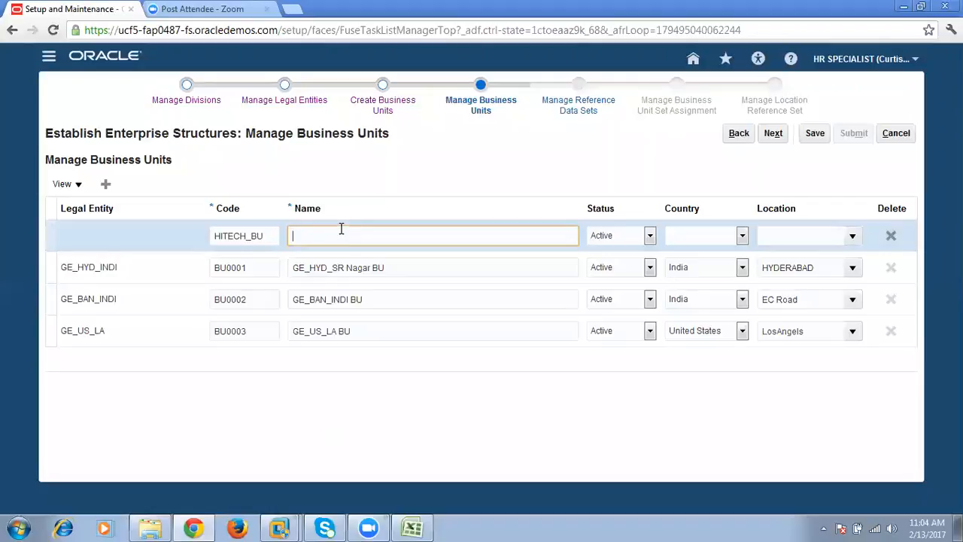
double_click(262, 233)
key(ctrl+c)
click(376, 235)
key(ctrl+v)
- Set the HITECH_BU business unit's country to India and its location to HYDERABAD, and save the business units
click(742, 235)
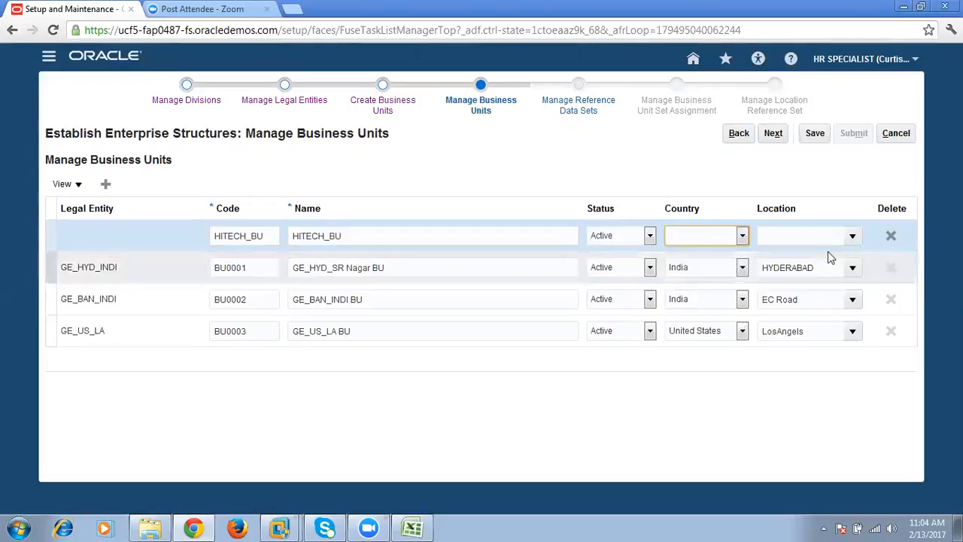
click(853, 236)
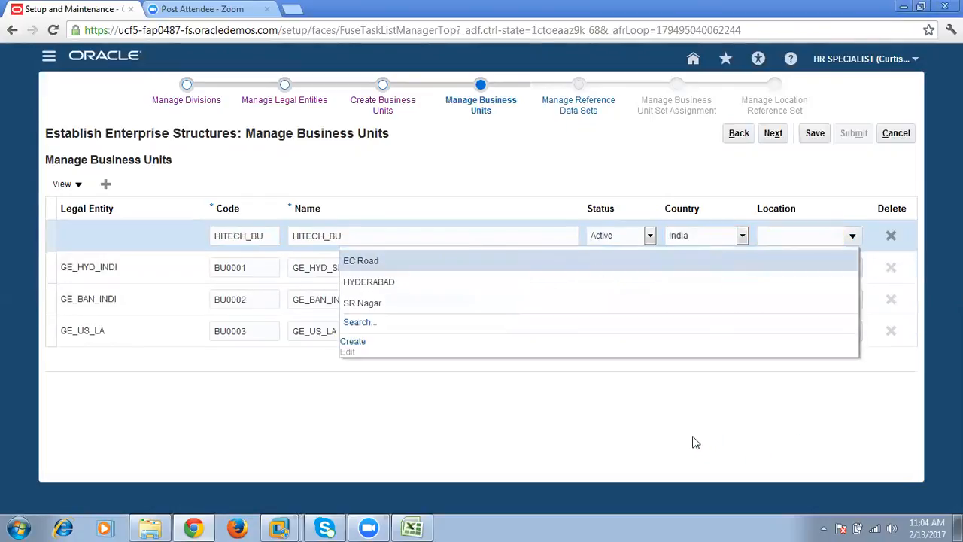
click(377, 281)
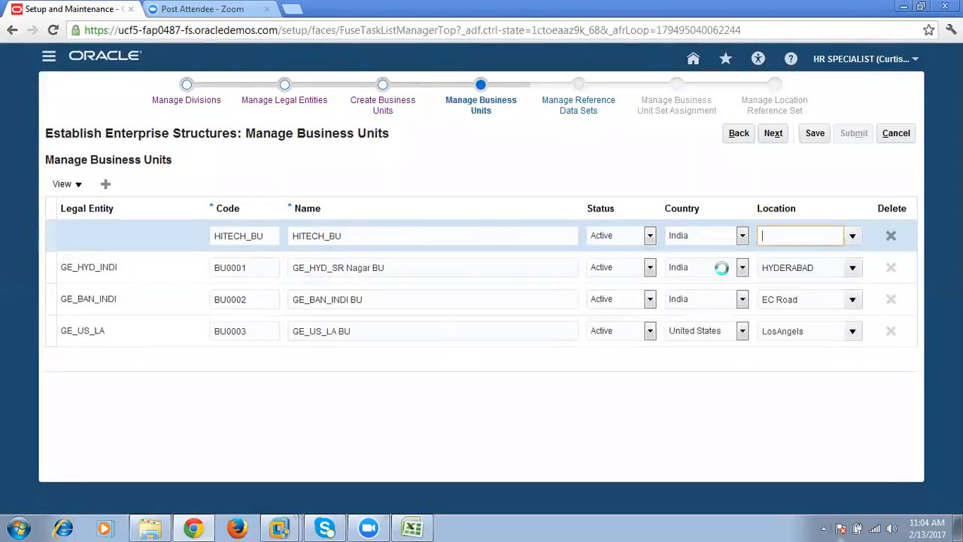
click(812, 132)
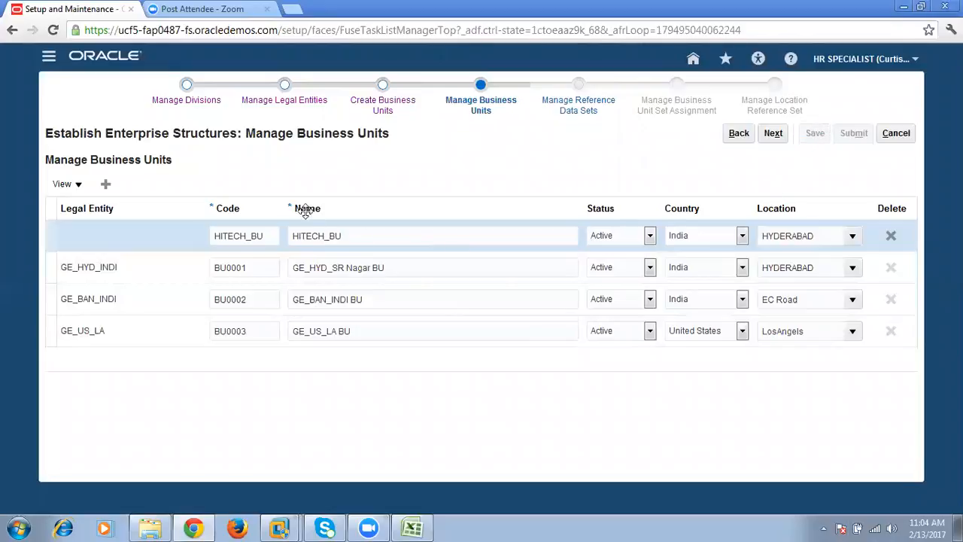
double_click(367, 238)
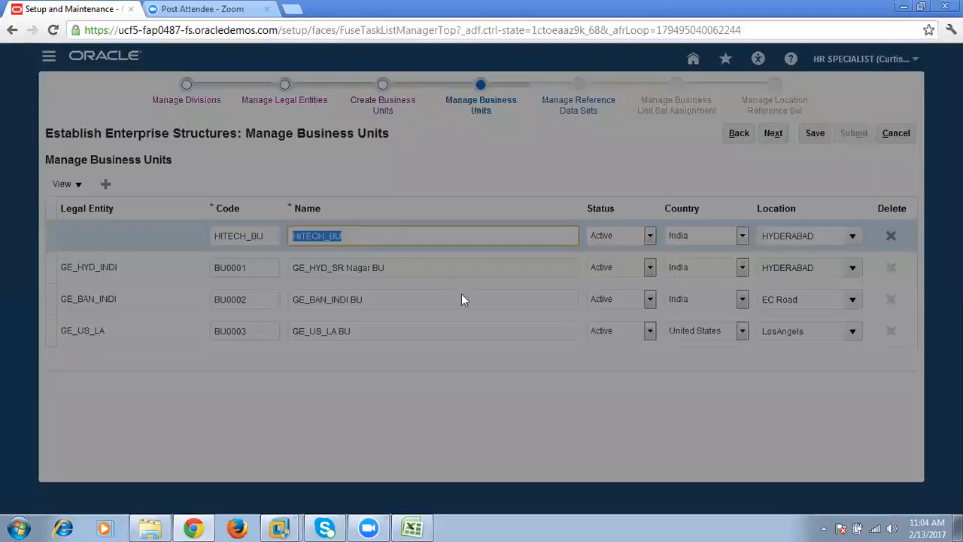
click(515, 296)
drag(357, 233, 283, 232)
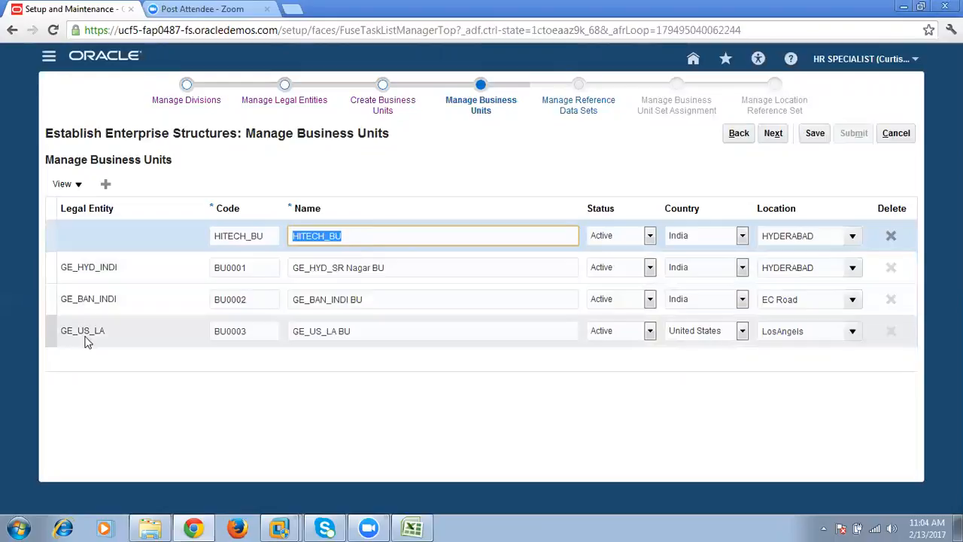
drag(356, 236, 286, 232)
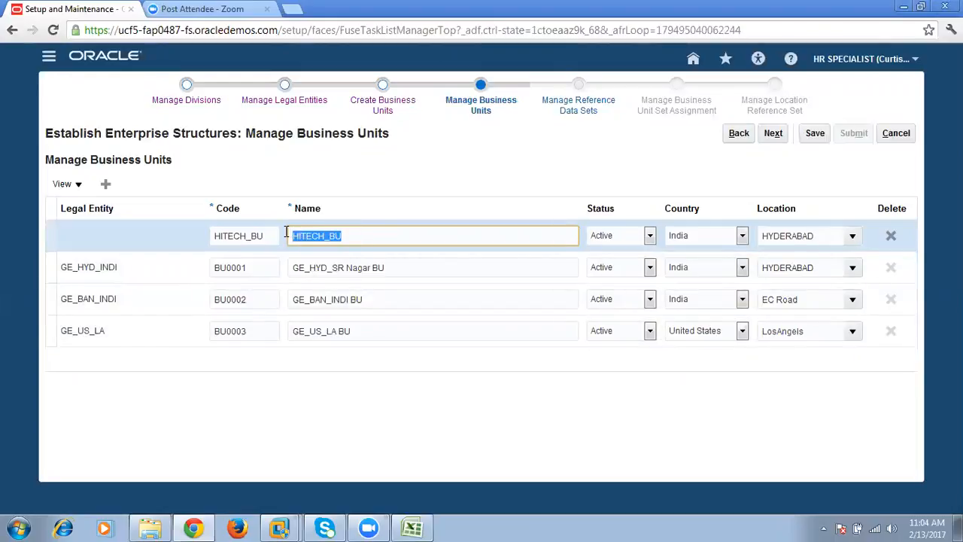
click(116, 236)
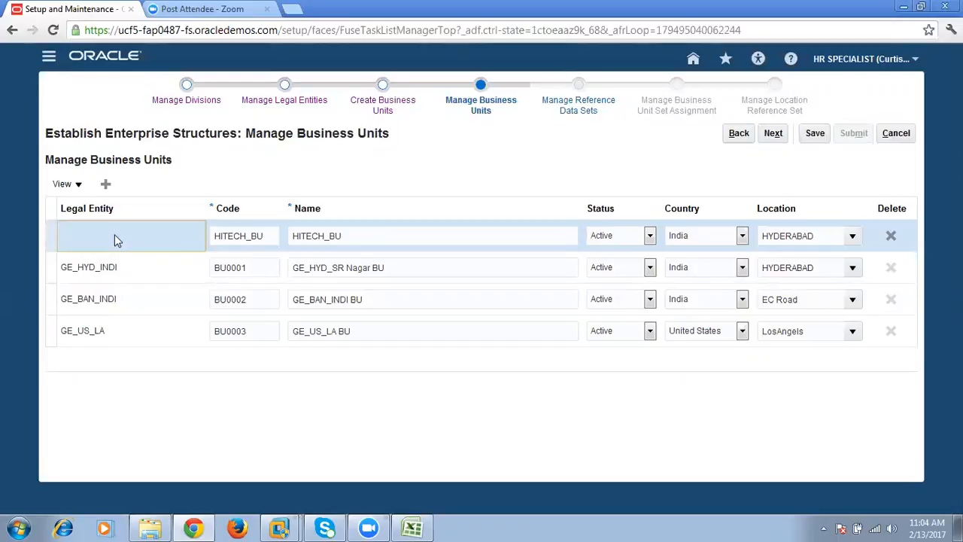
double_click(357, 232)
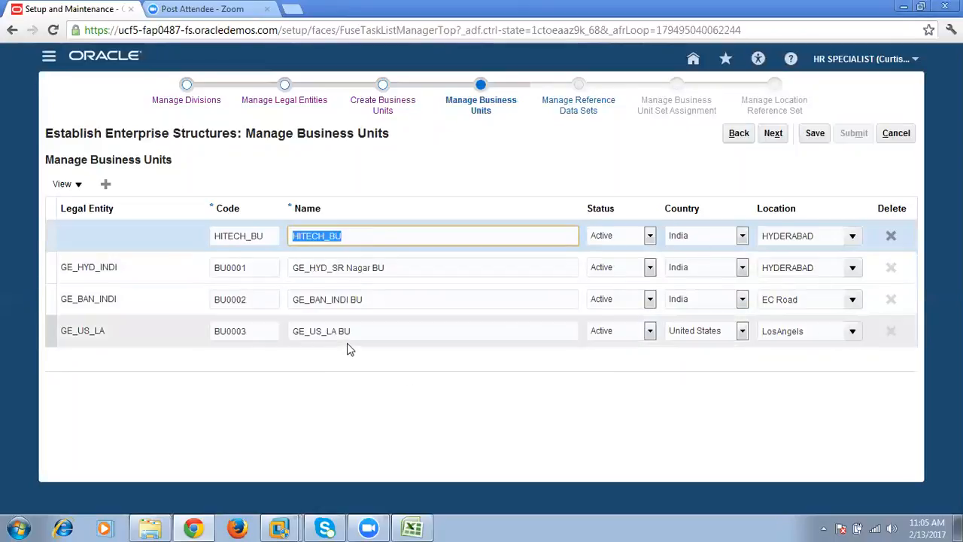
drag(367, 235, 289, 235)
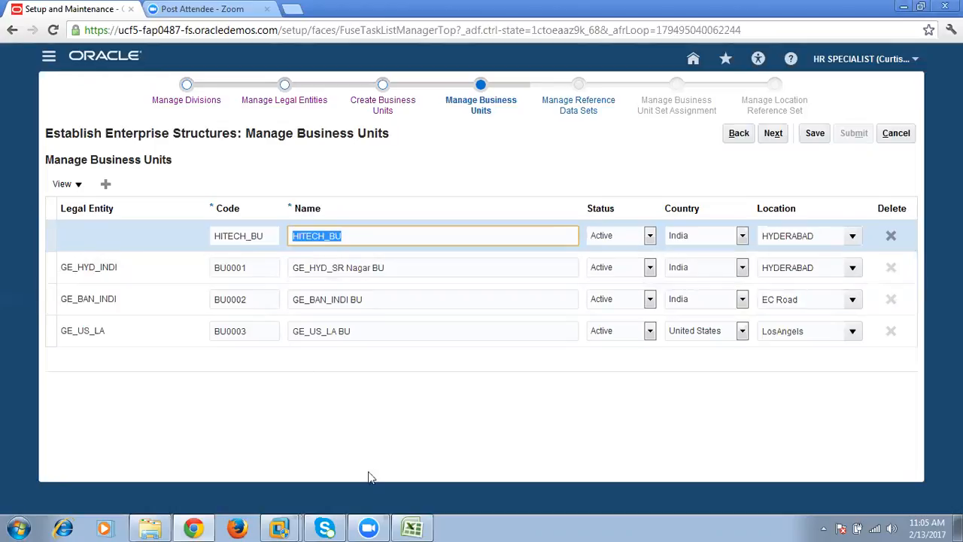
- Switch to the Excel workbook and review the Define Legal Entities, Define Business Units and Define Departments tasks on the Global_HR sheet
click(414, 528)
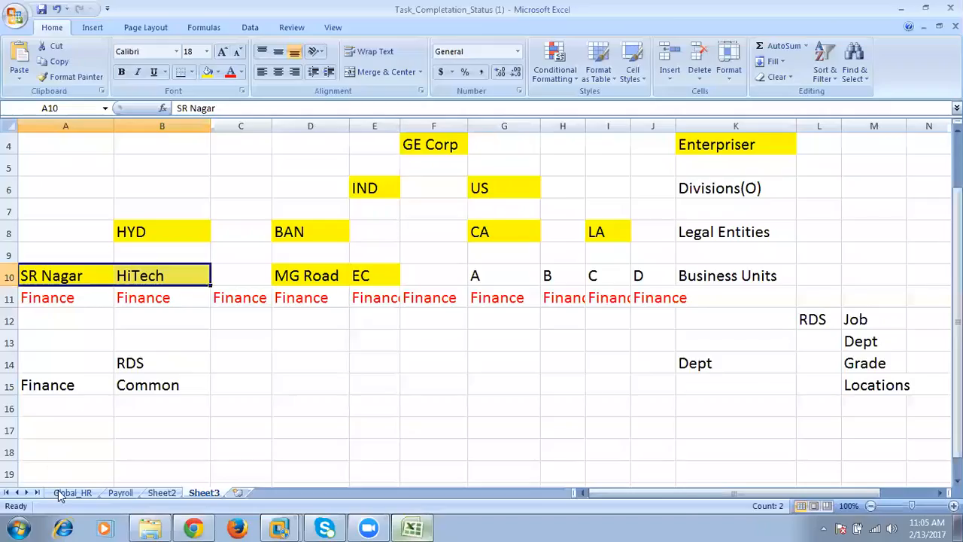
click(73, 492)
drag(25, 348, 129, 361)
drag(46, 289, 297, 296)
click(139, 294)
drag(52, 289, 185, 293)
drag(45, 348, 151, 354)
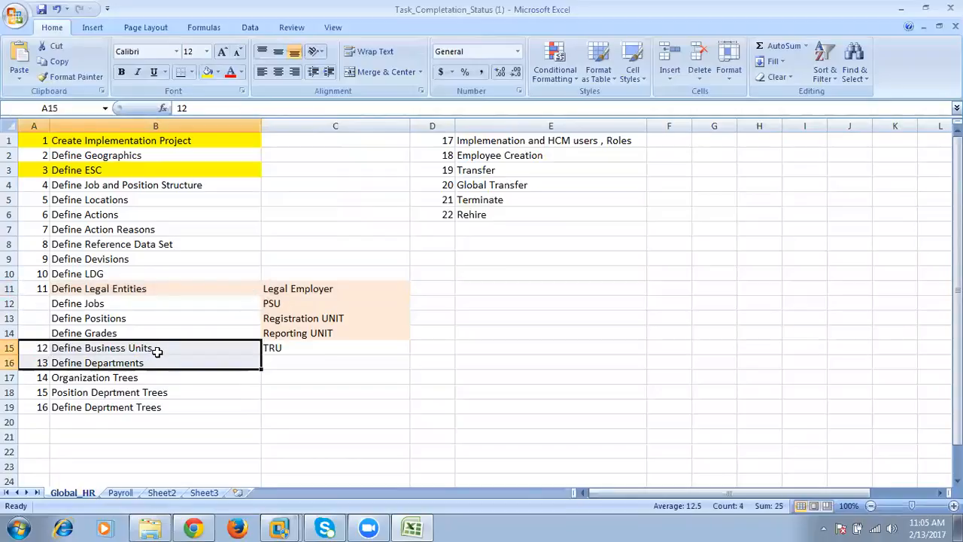
click(155, 348)
click(156, 284)
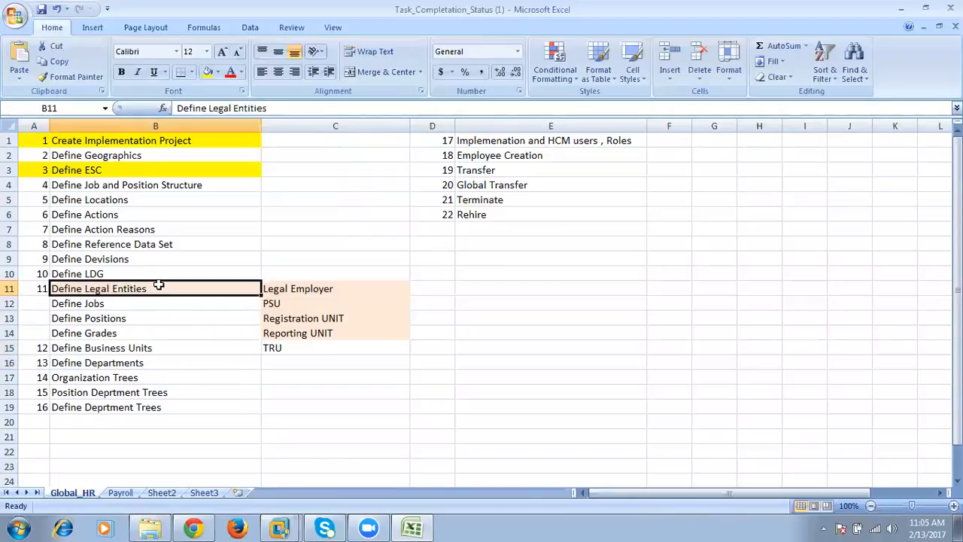
- Switch back to Oracle Applications Cloud and compare the HITECH_BU row's name and legal entity with the other business units
click(207, 525)
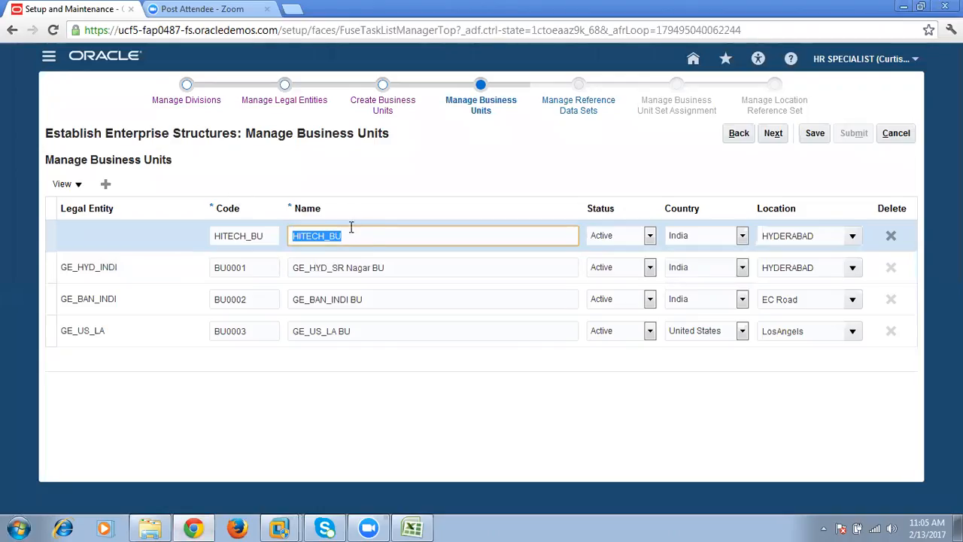
key(Down)
key(Down)
key(Down)
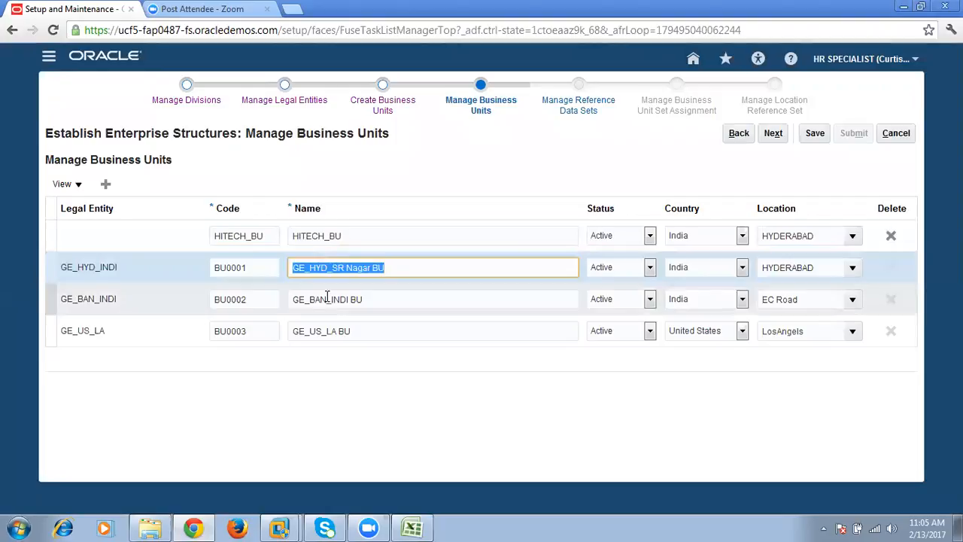
click(329, 271)
click(122, 271)
click(118, 332)
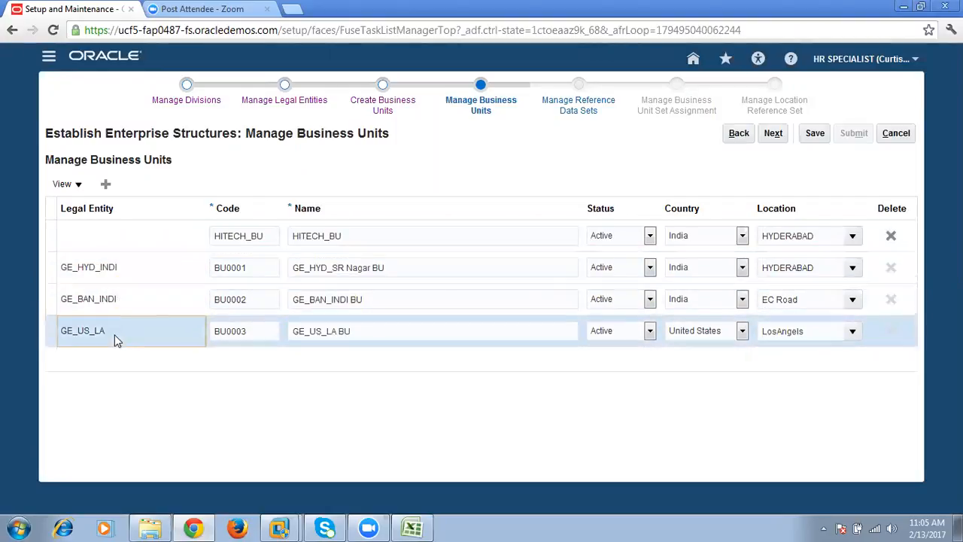
click(461, 265)
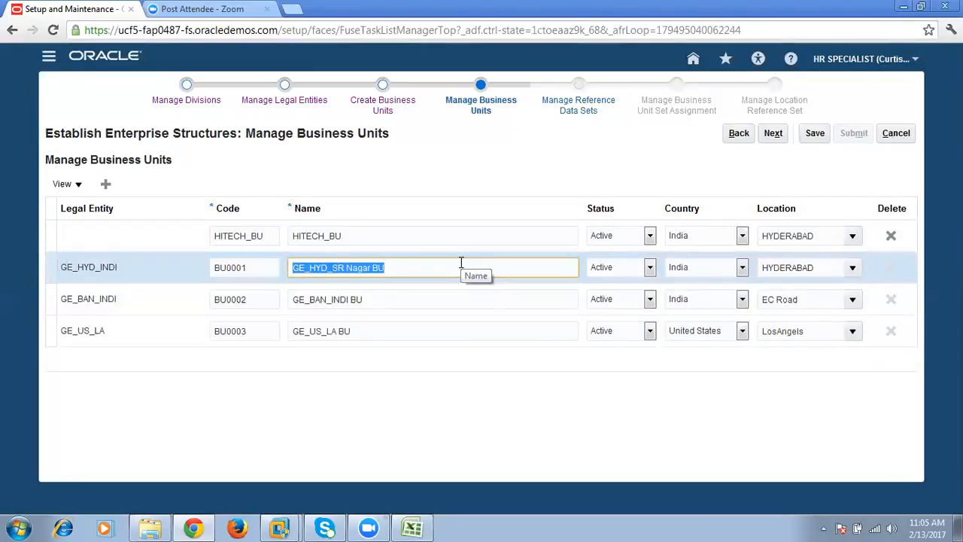
click(362, 230)
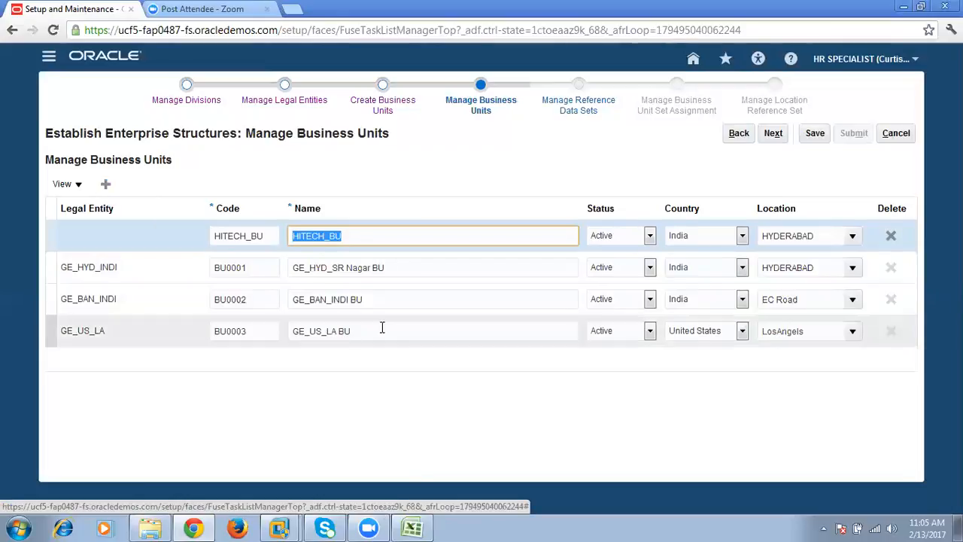
click(81, 234)
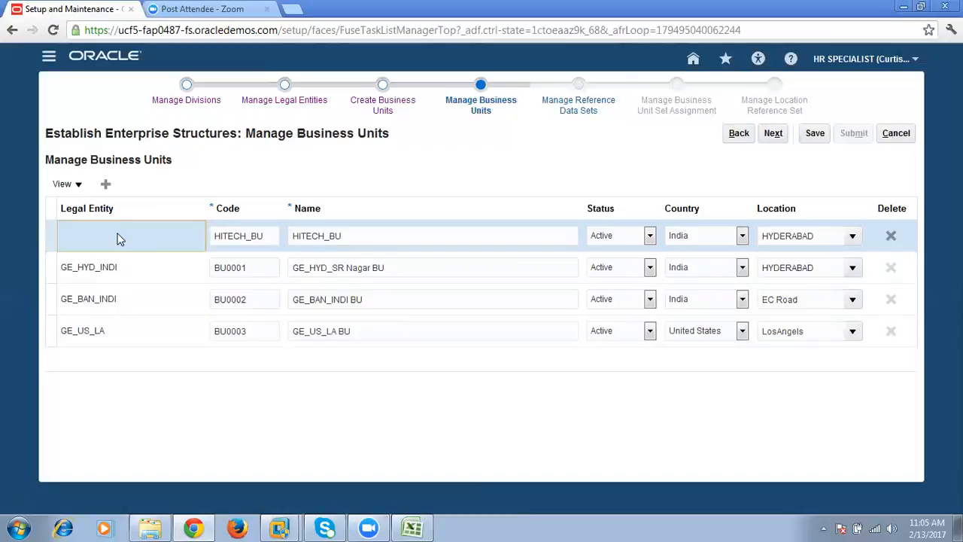
double_click(357, 236)
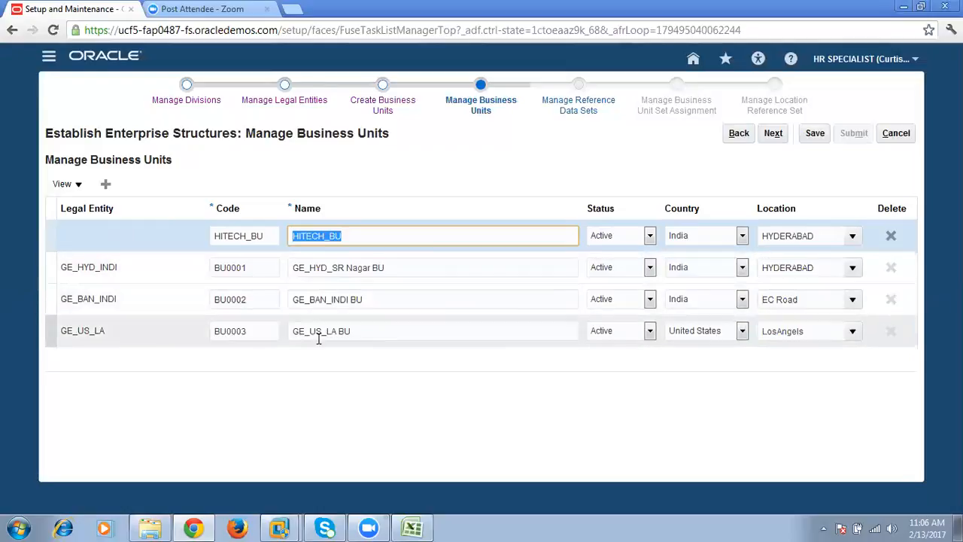
- Continue from the business units to the Manage Reference Data Sets stage
click(423, 399)
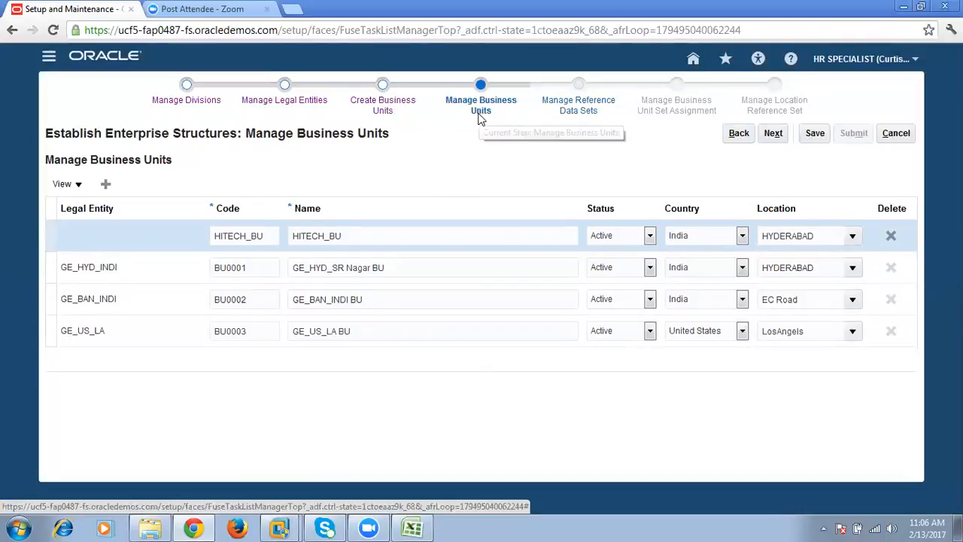
click(774, 134)
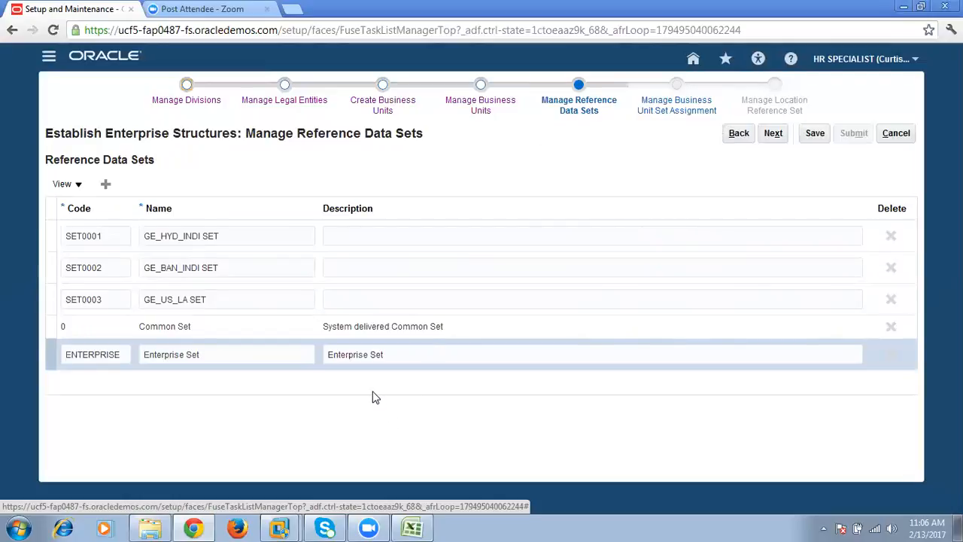
- Switch to the Excel workbook and review the hierarchy from enterprise to business units and the RDS entry on Sheet3
click(411, 527)
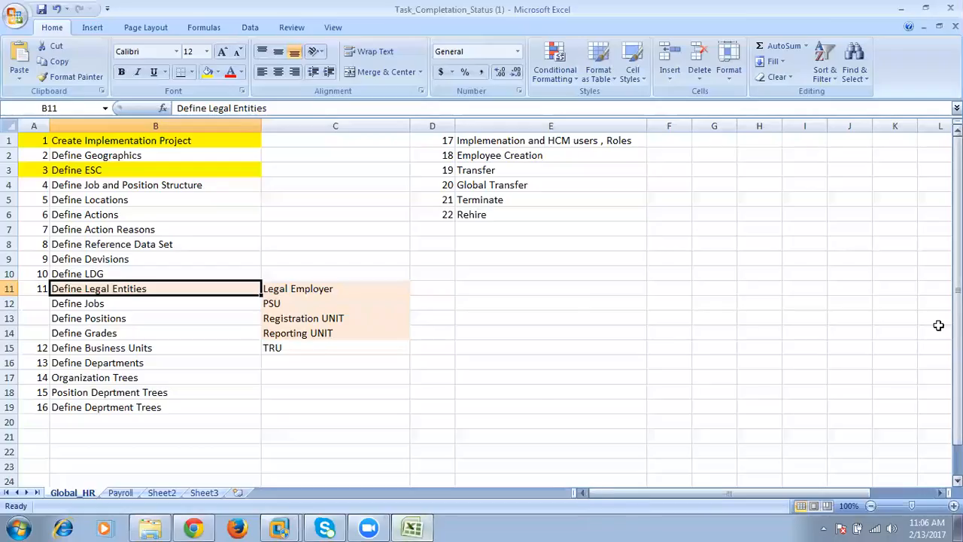
click(164, 493)
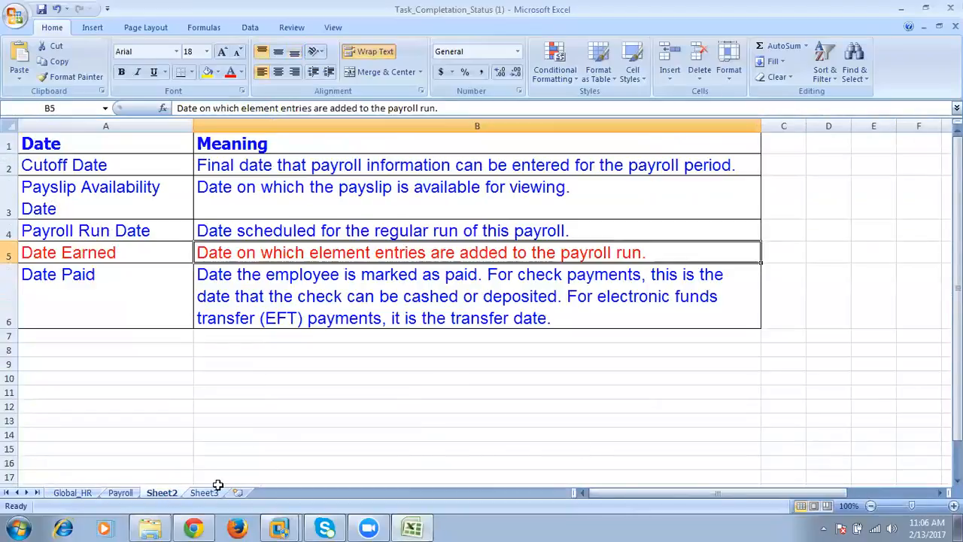
click(206, 493)
drag(710, 146, 717, 275)
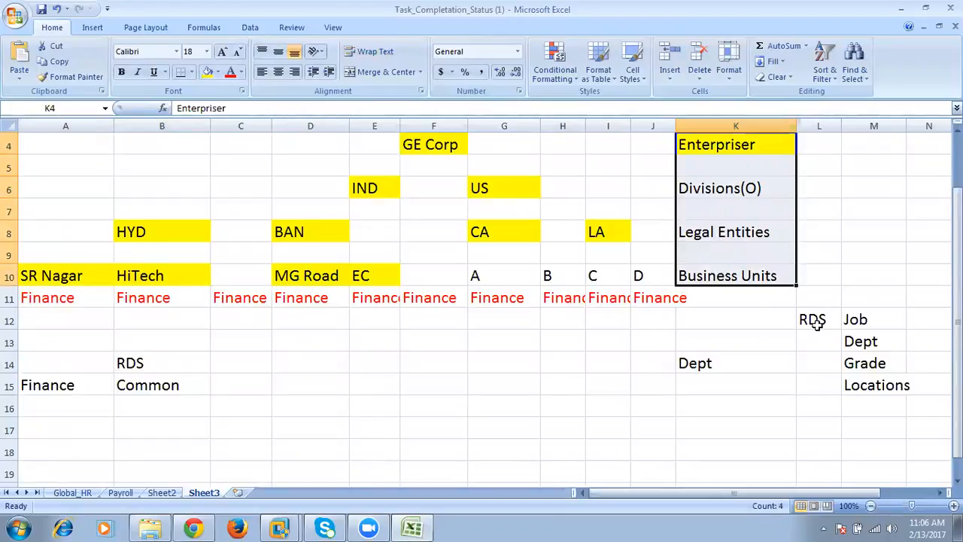
click(817, 322)
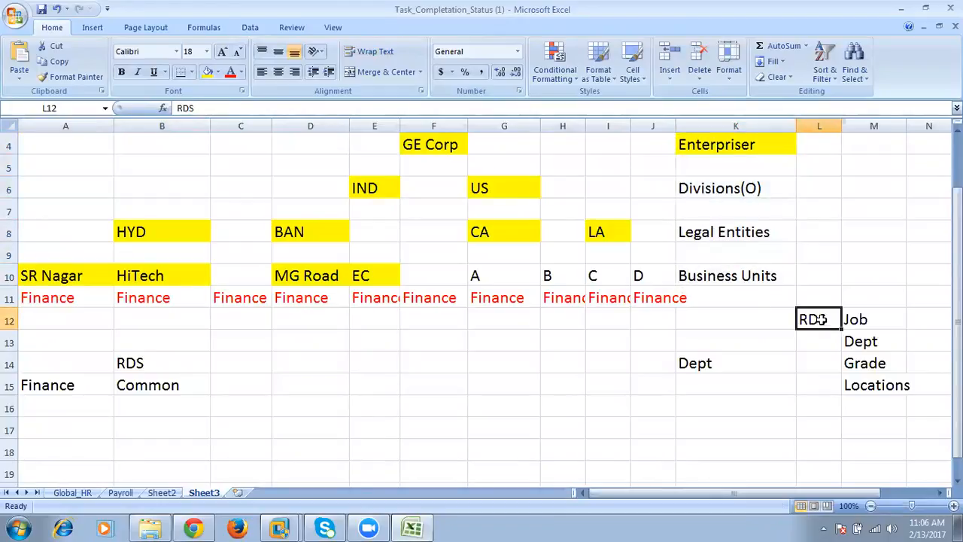
- Switch back to Oracle Applications Cloud and examine the Hyderabad, Bangalore, US LA and Common reference data sets
click(193, 528)
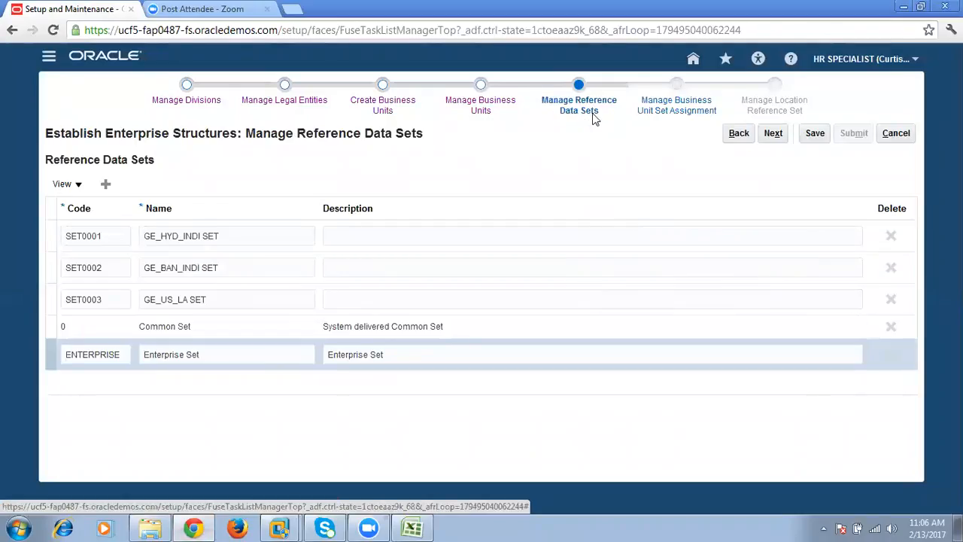
click(235, 236)
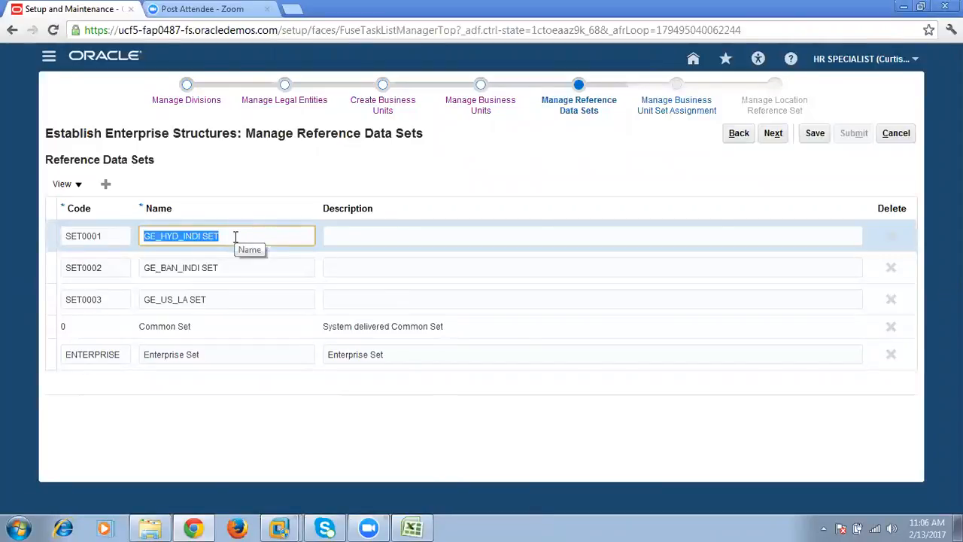
click(226, 268)
click(221, 235)
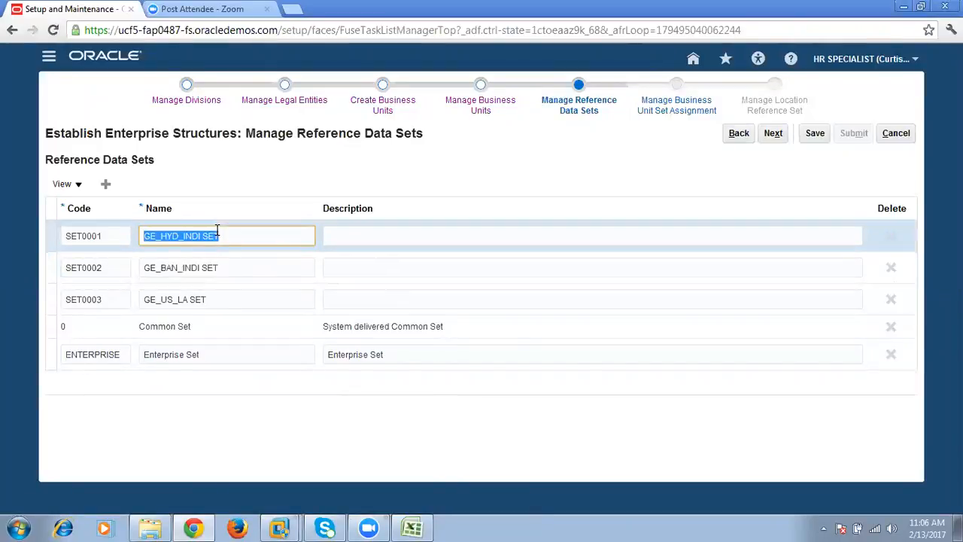
click(225, 268)
click(219, 297)
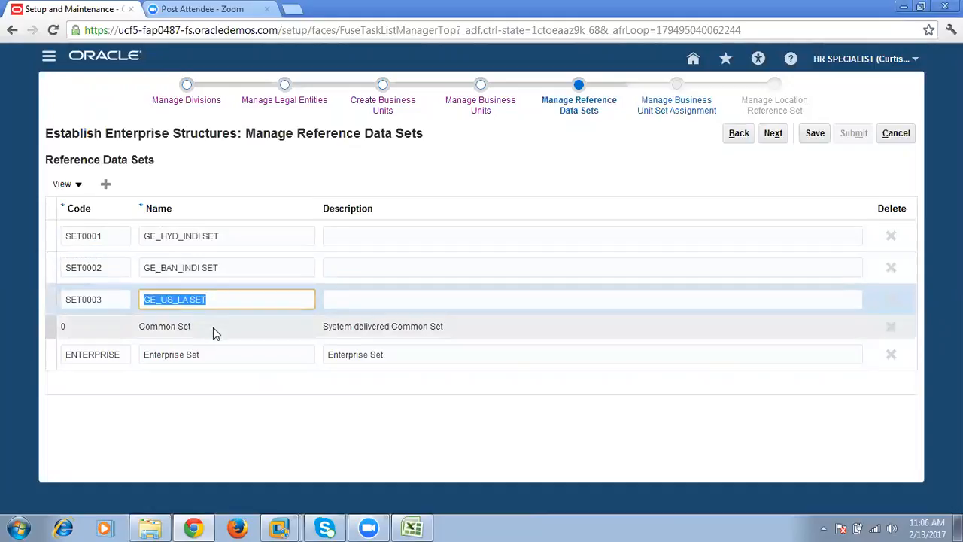
click(220, 262)
click(240, 233)
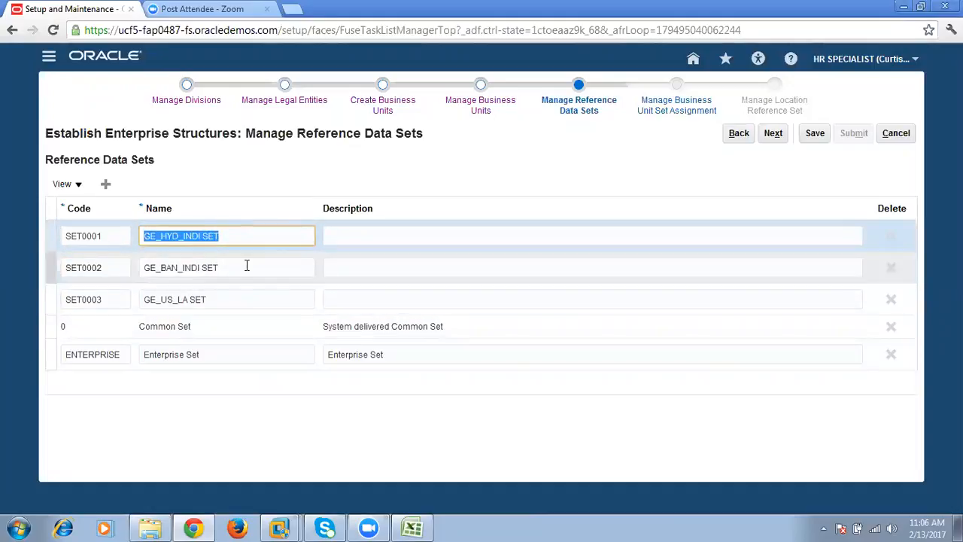
click(250, 261)
click(253, 237)
click(254, 271)
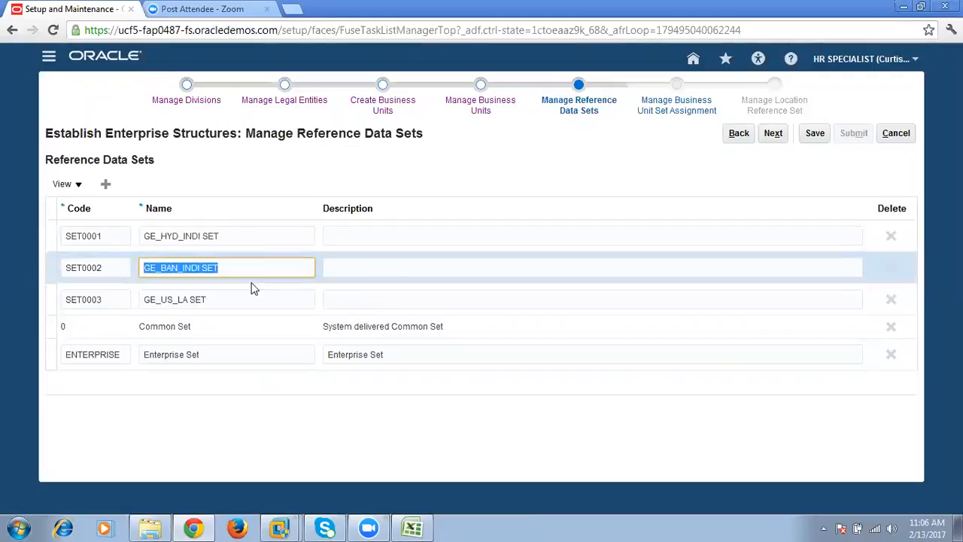
click(251, 294)
click(216, 326)
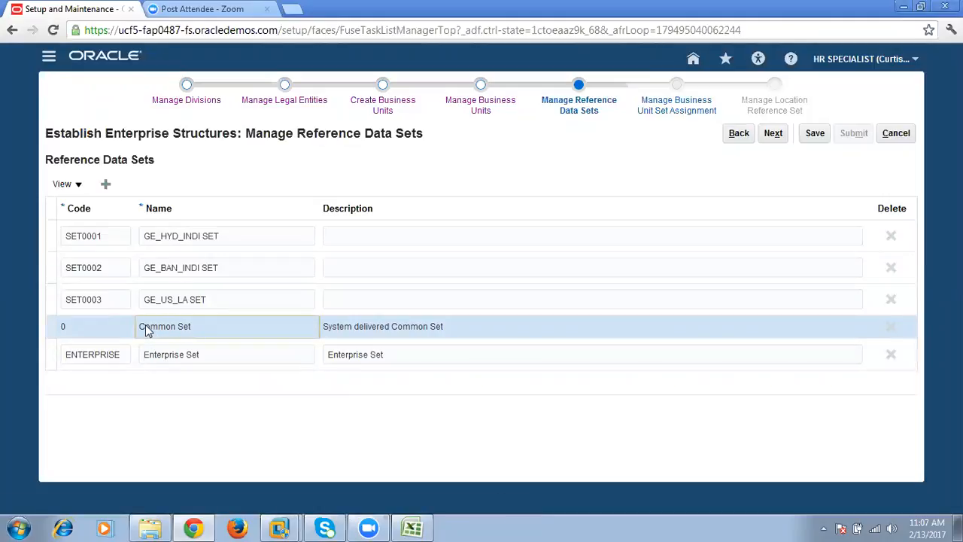
click(162, 301)
click(167, 268)
click(169, 236)
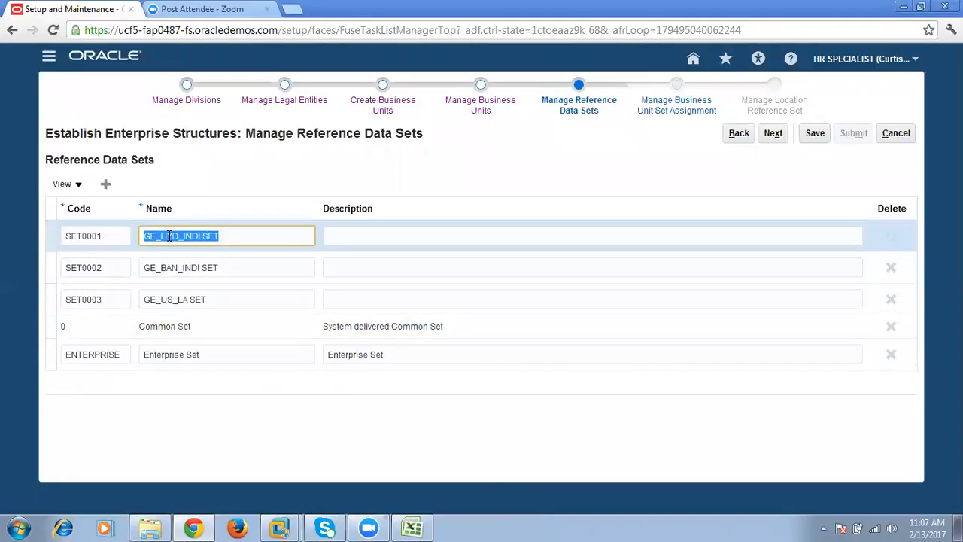
- Switch to the Excel workbook and enter 40 in cell M10 beside the Business Units label
click(182, 335)
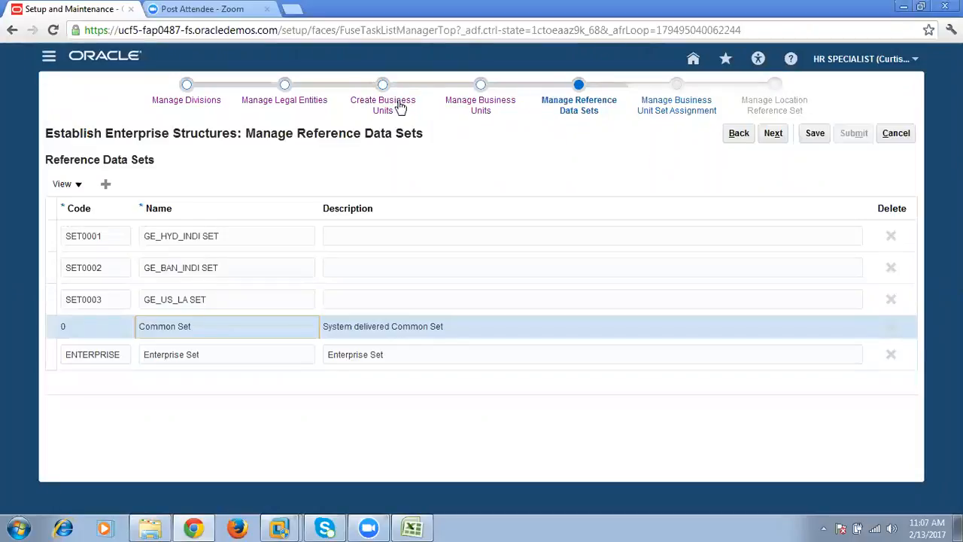
click(417, 527)
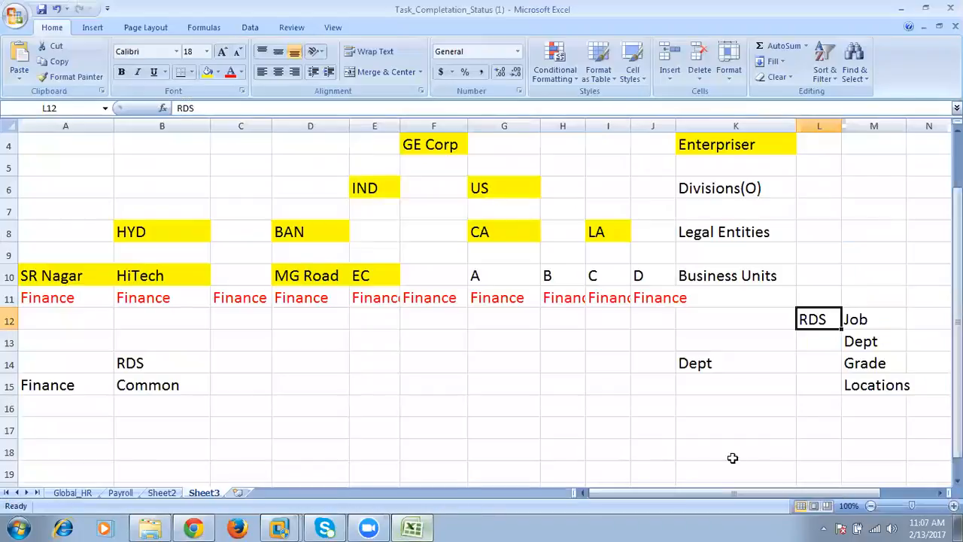
click(882, 319)
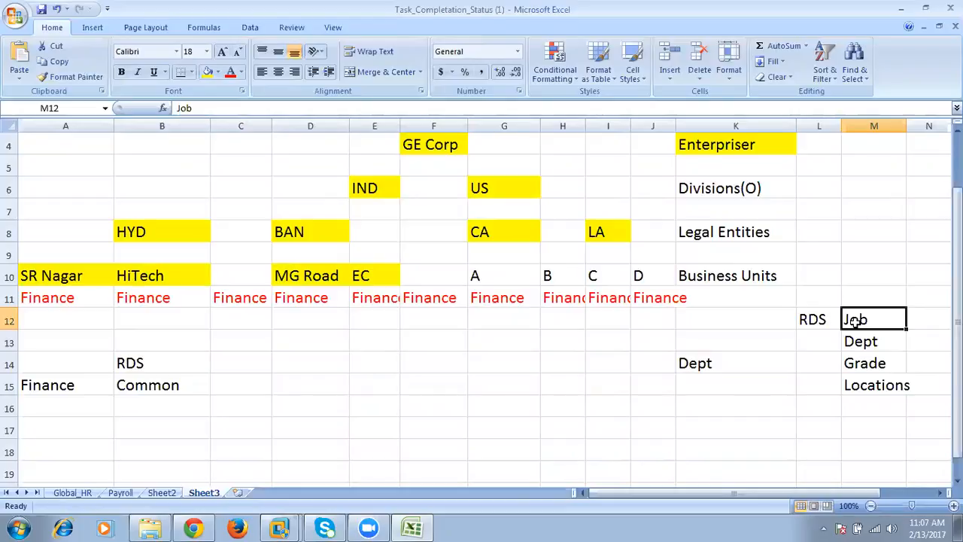
drag(77, 276, 755, 275)
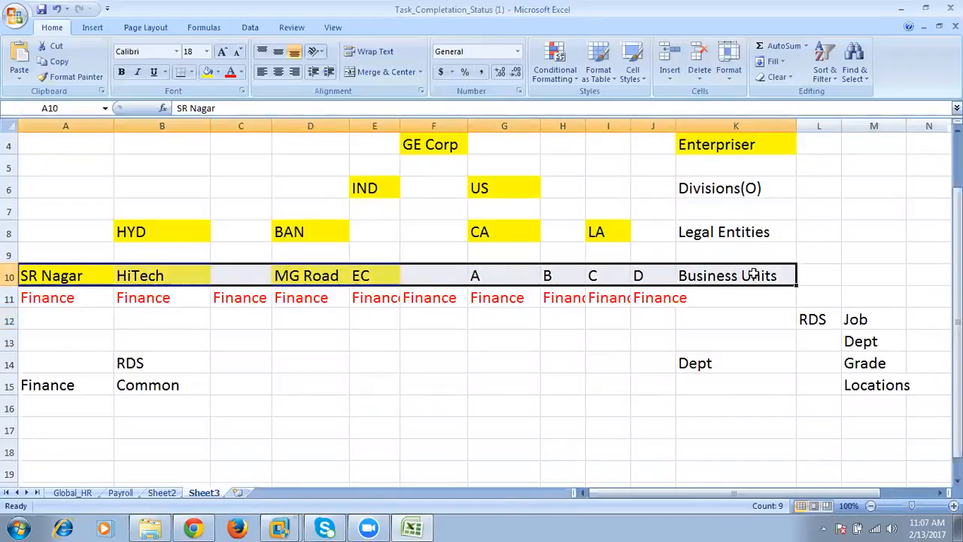
click(858, 278)
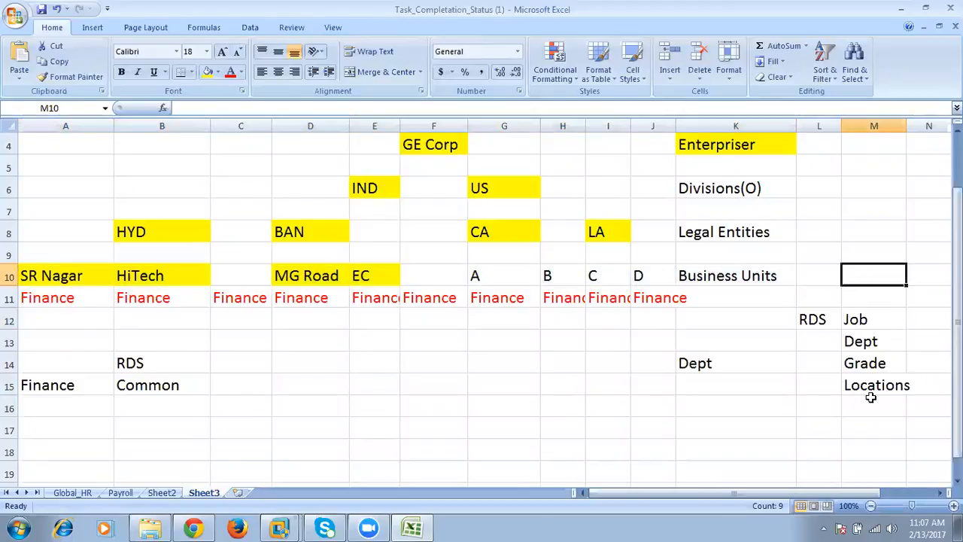
text(40)
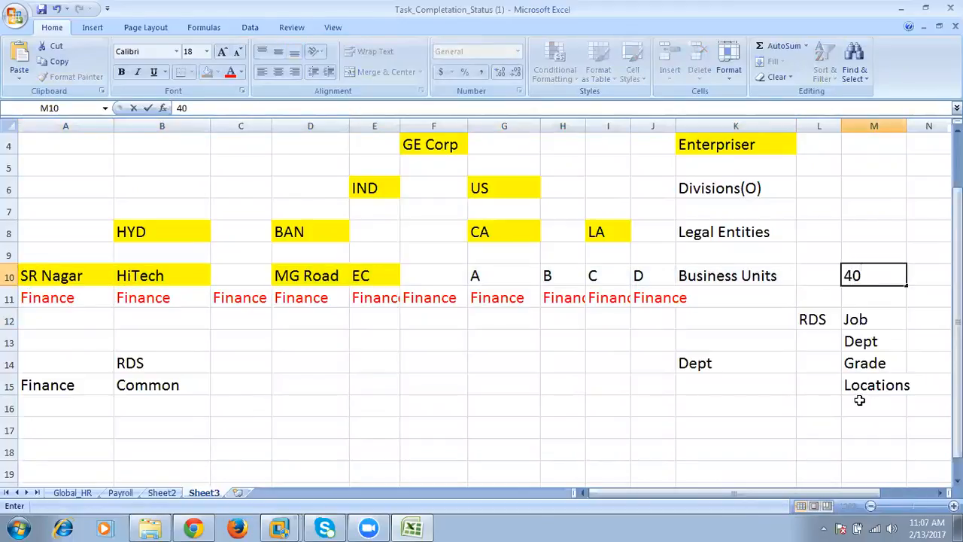
click(812, 285)
- List the jobs Clerk, Cashier and Manager in cells A17 to A19 below the Finance entry
drag(664, 277, 112, 280)
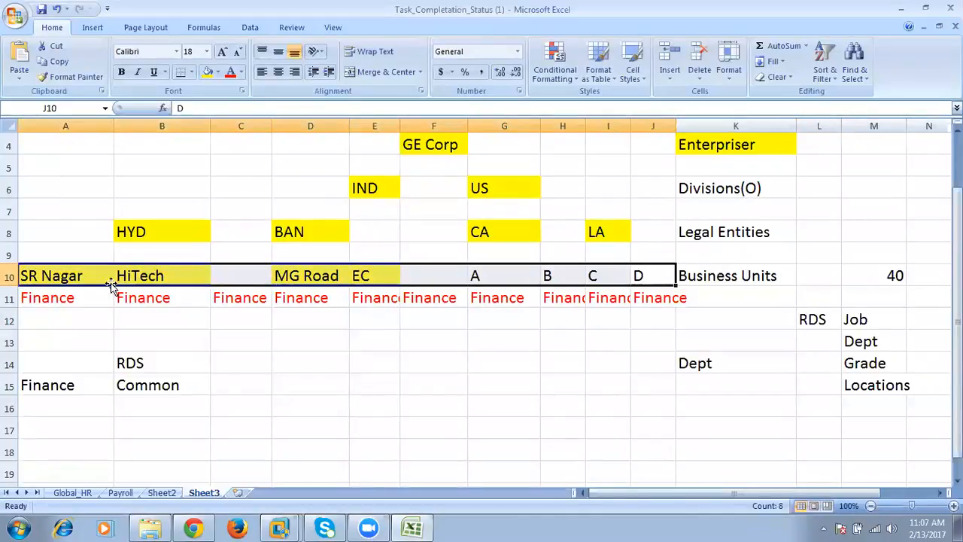
click(75, 434)
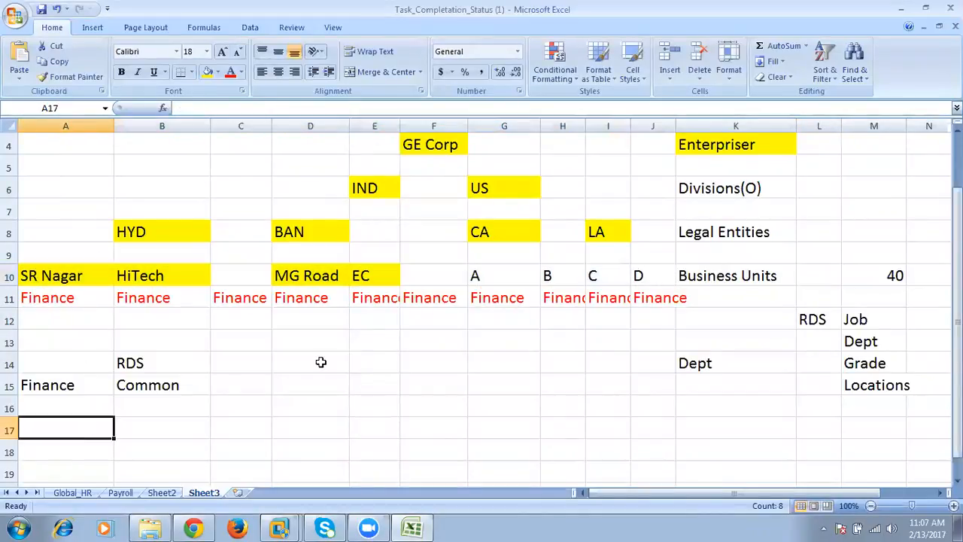
text(Clerk)
key(Return)
text(Cashier)
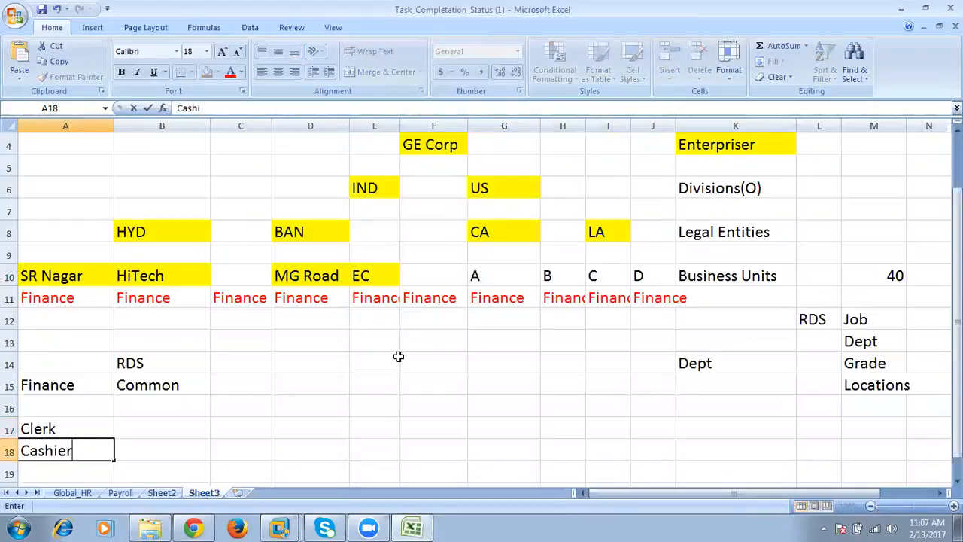
key(Return)
text(Manager)
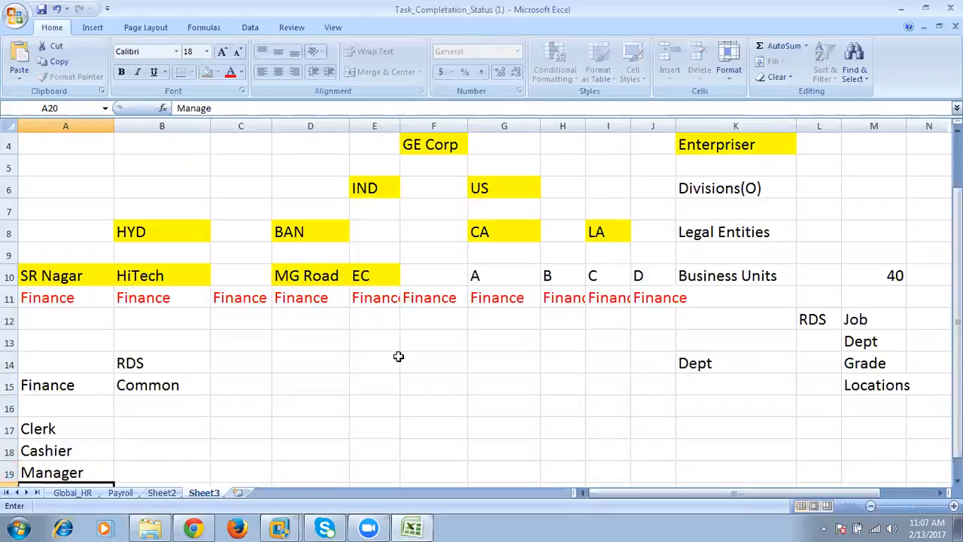
key(Return)
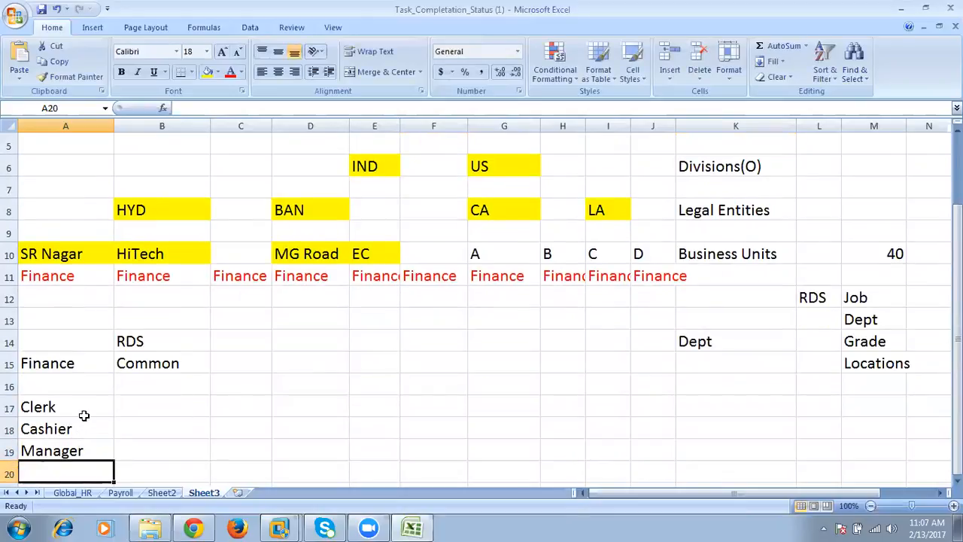
- Compare the Clerk and Cashier jobs in the new list with the business units in row 10
drag(84, 406, 80, 444)
click(10, 254)
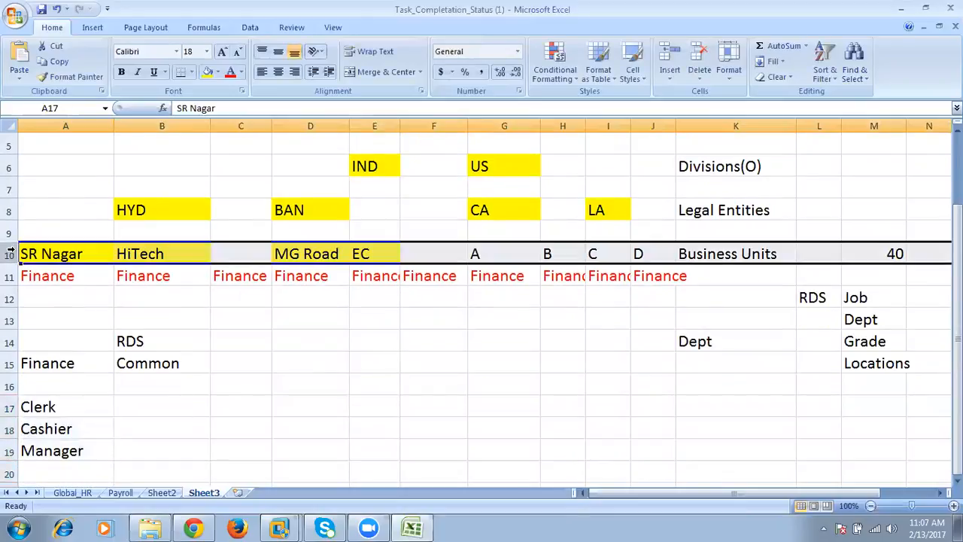
click(49, 402)
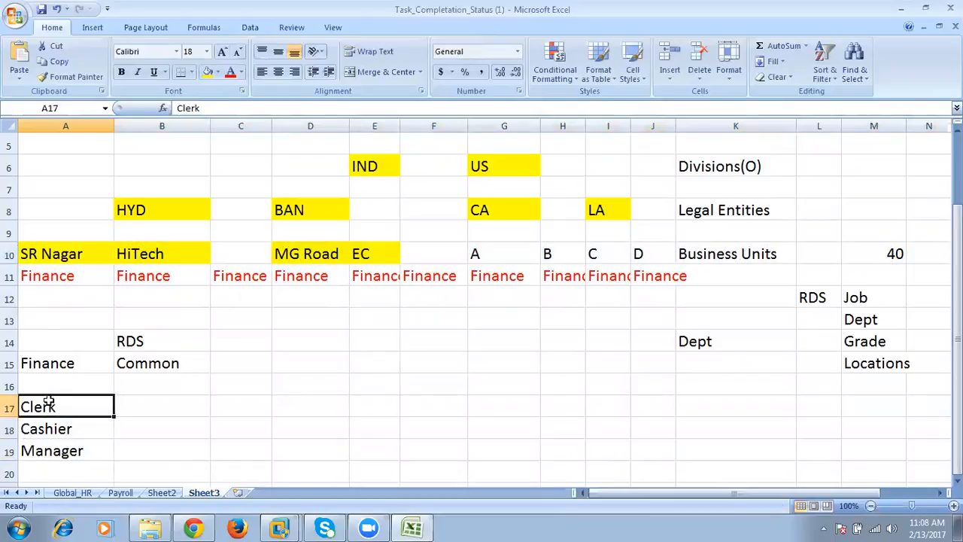
click(62, 430)
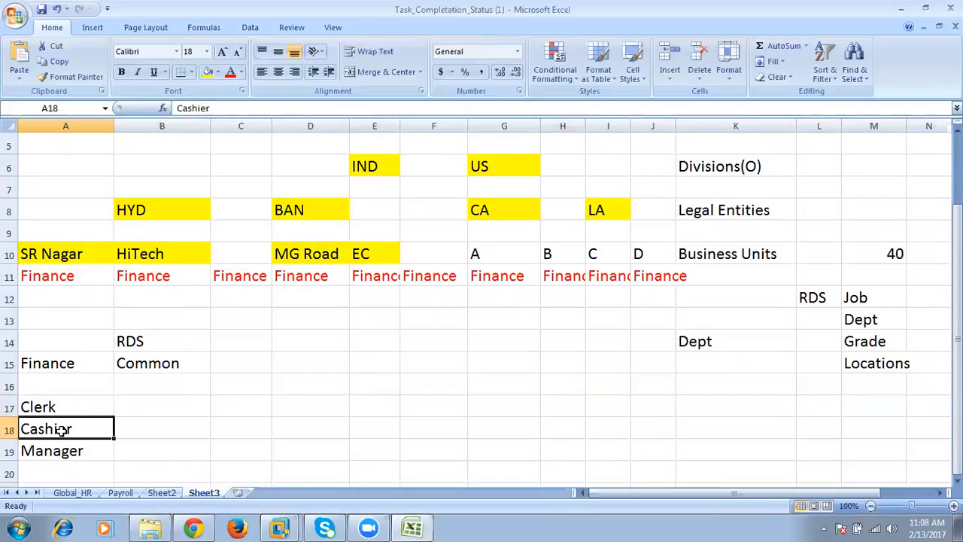
click(79, 255)
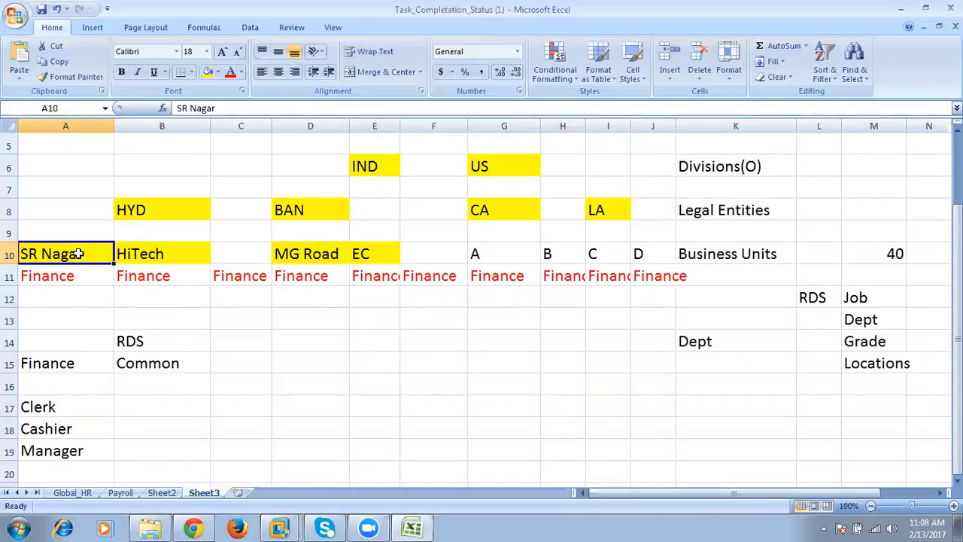
click(9, 253)
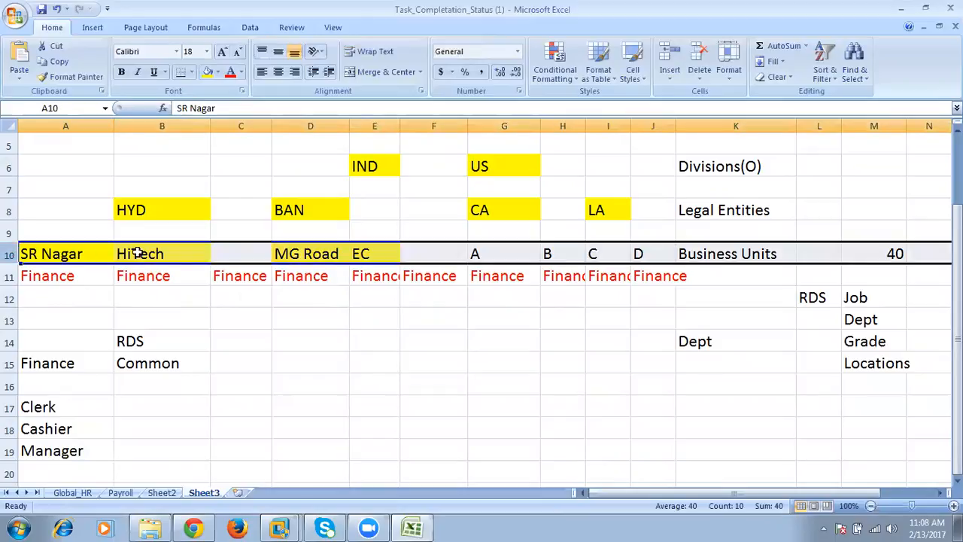
- Enter Common in cell B17 as the reference data set for the Clerk job
click(56, 406)
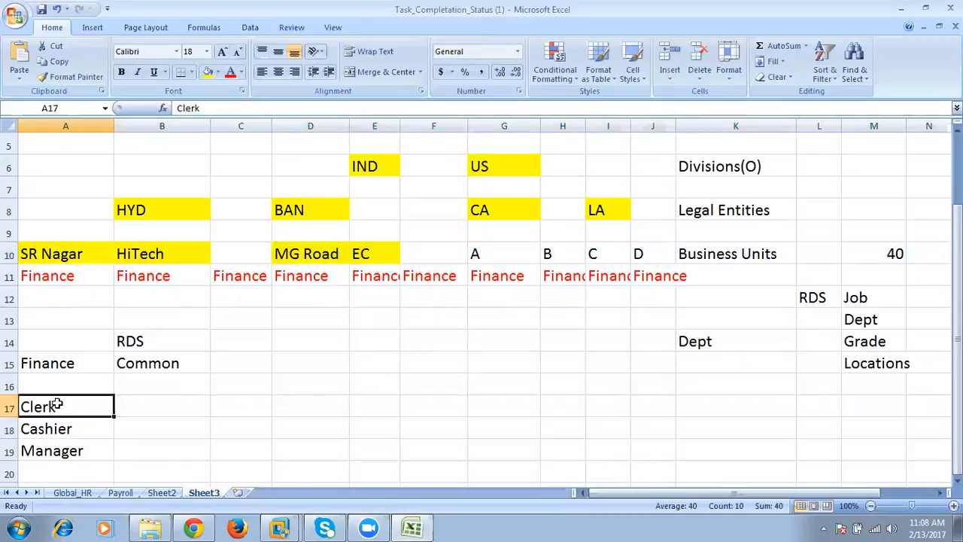
click(161, 400)
text(Co)
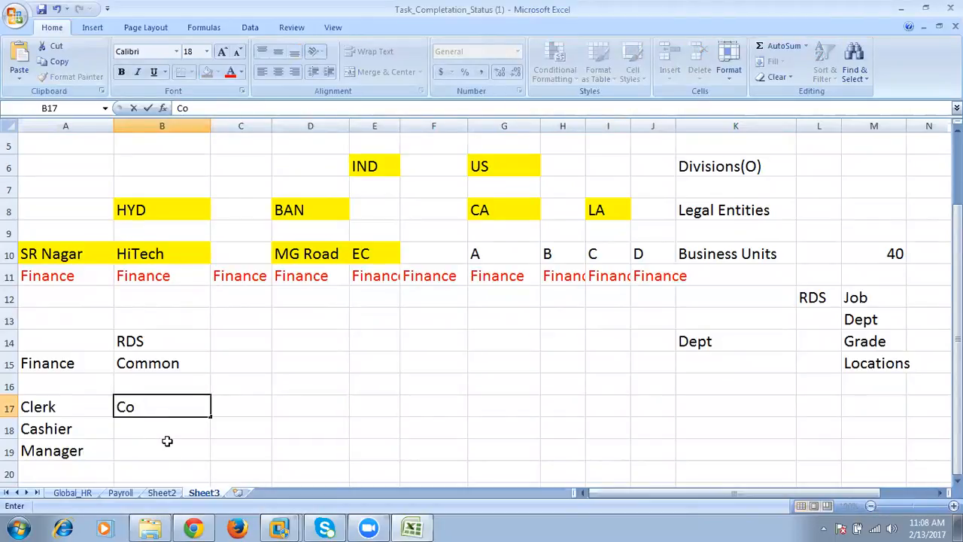
text(mmon)
key(Return)
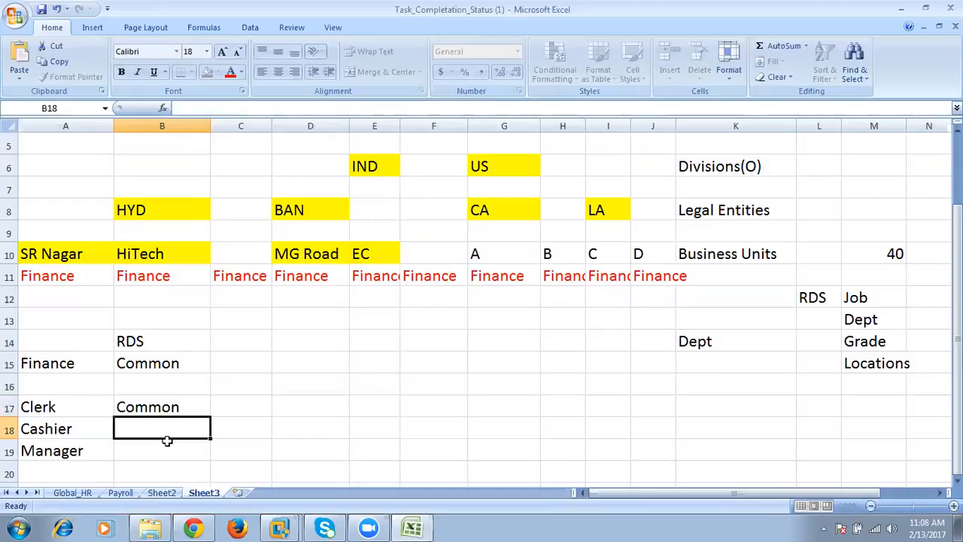
- Review the Clerk entry against the business units row and the HYD legal entity's block with its Finance departments
click(59, 407)
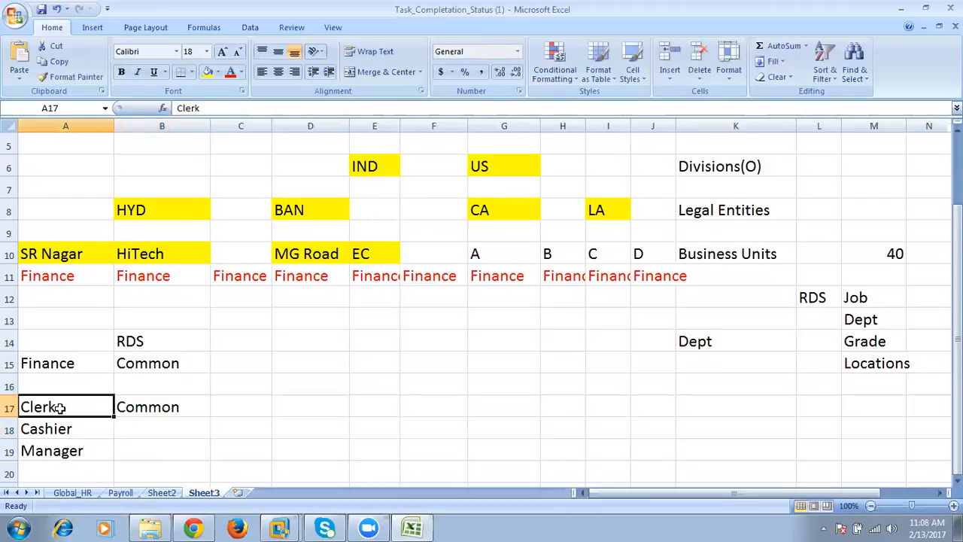
click(10, 254)
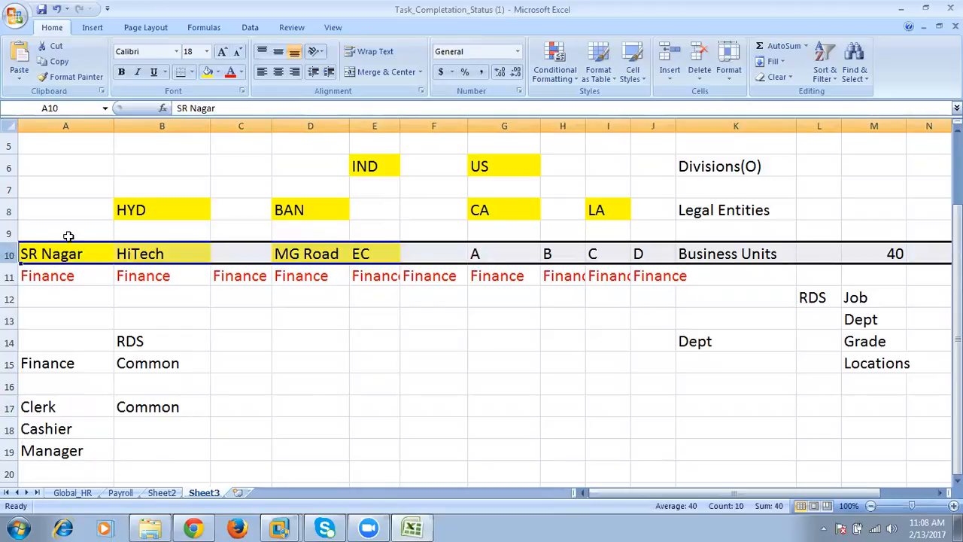
click(140, 210)
drag(68, 204, 153, 275)
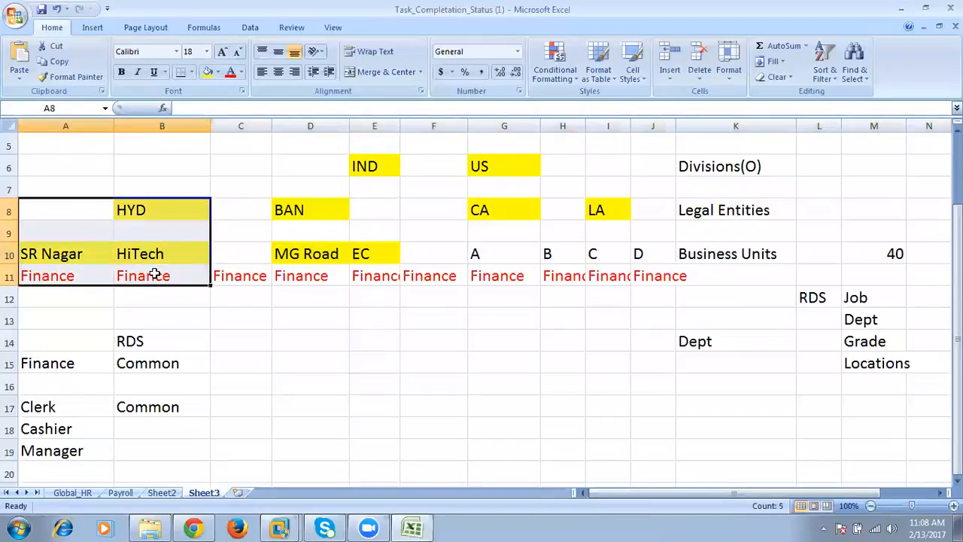
- Switch back to Oracle Applications Cloud and compare the GE_US_LA and GE_HYD_INDI reference data sets with the Common Set
click(193, 528)
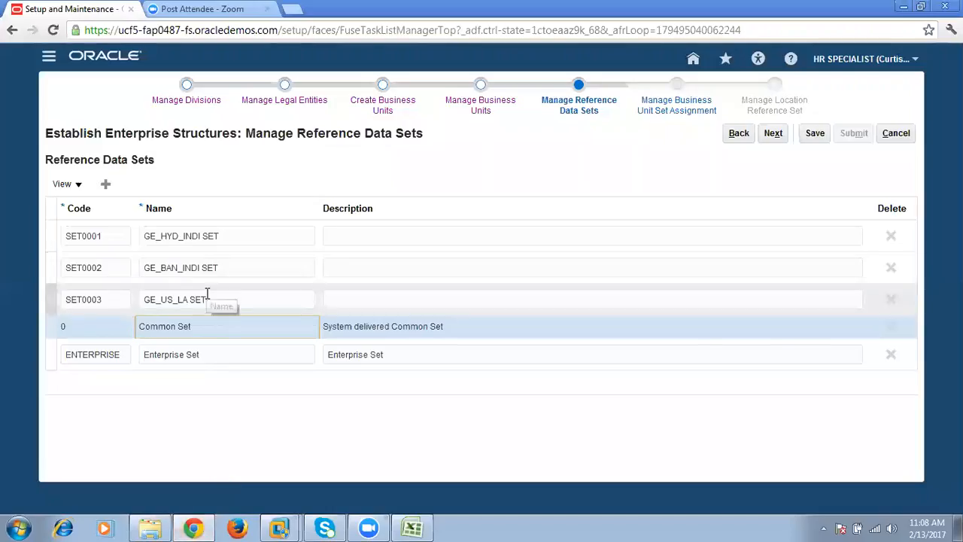
click(215, 299)
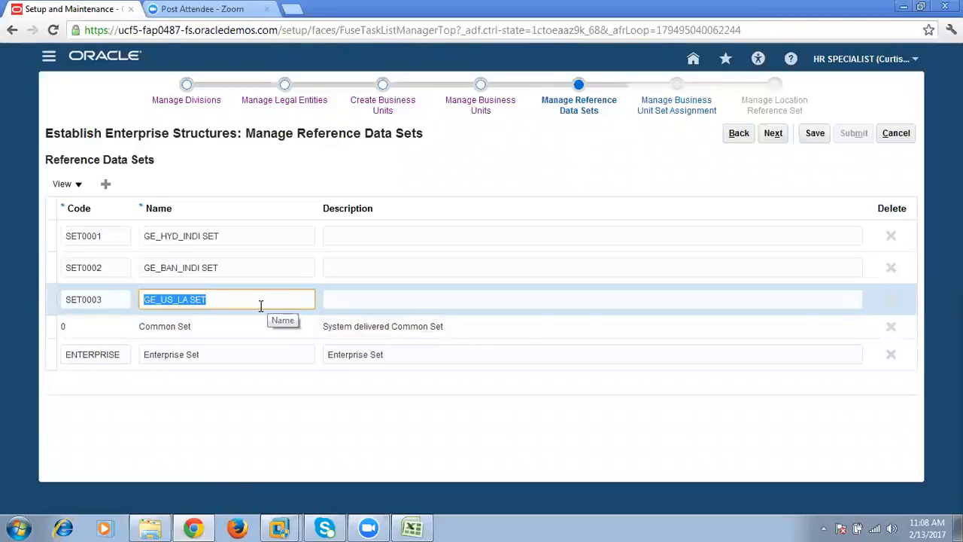
click(217, 323)
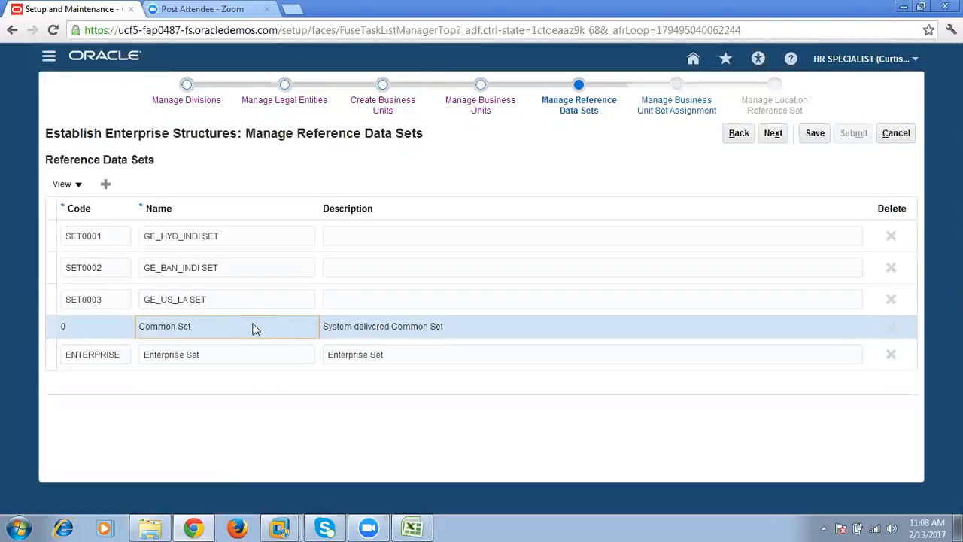
click(223, 297)
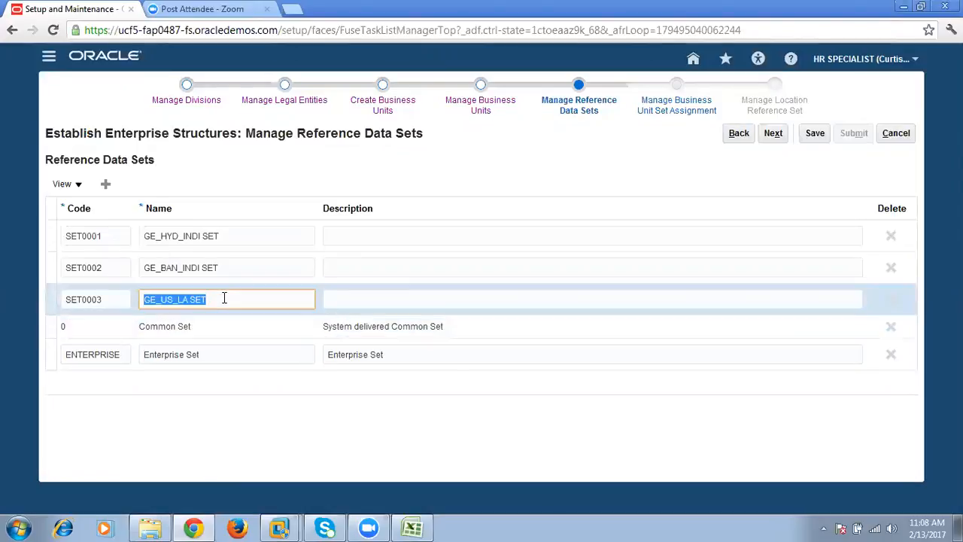
click(200, 328)
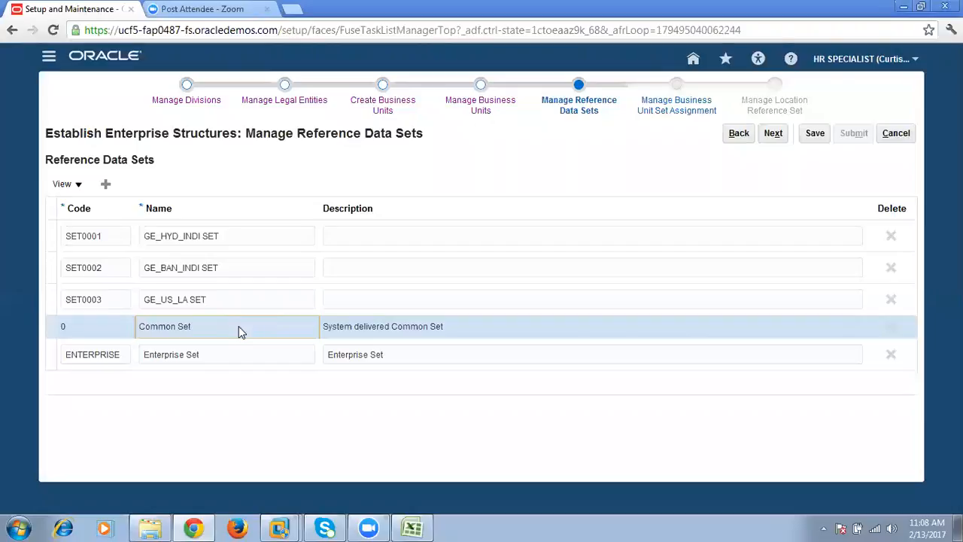
click(236, 299)
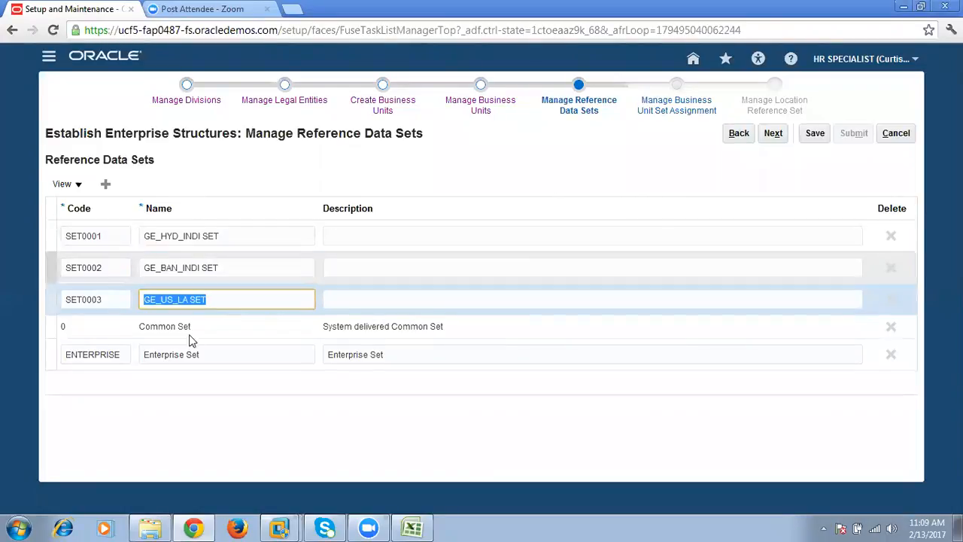
click(221, 236)
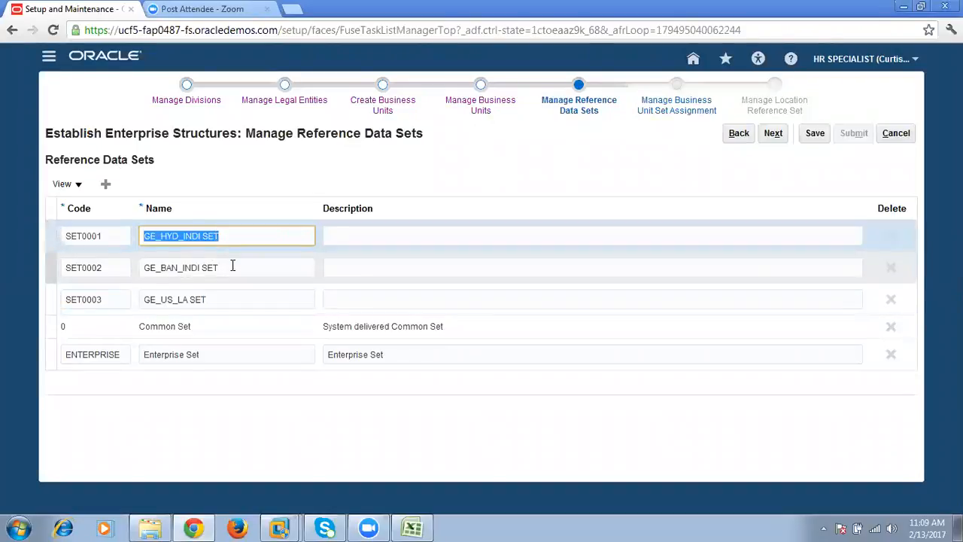
click(231, 296)
click(218, 330)
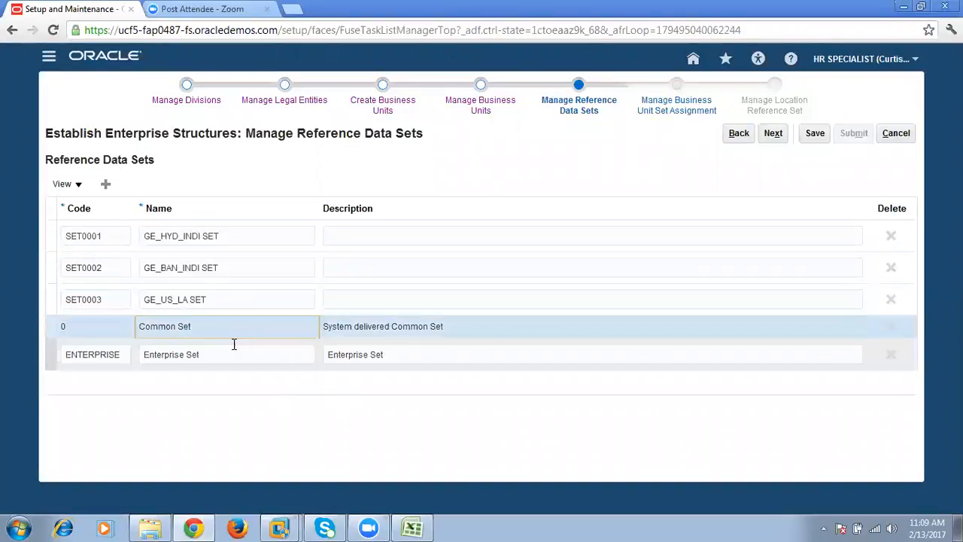
- Examine the Enterprise Set's code and name, and the server part of the page address
click(232, 351)
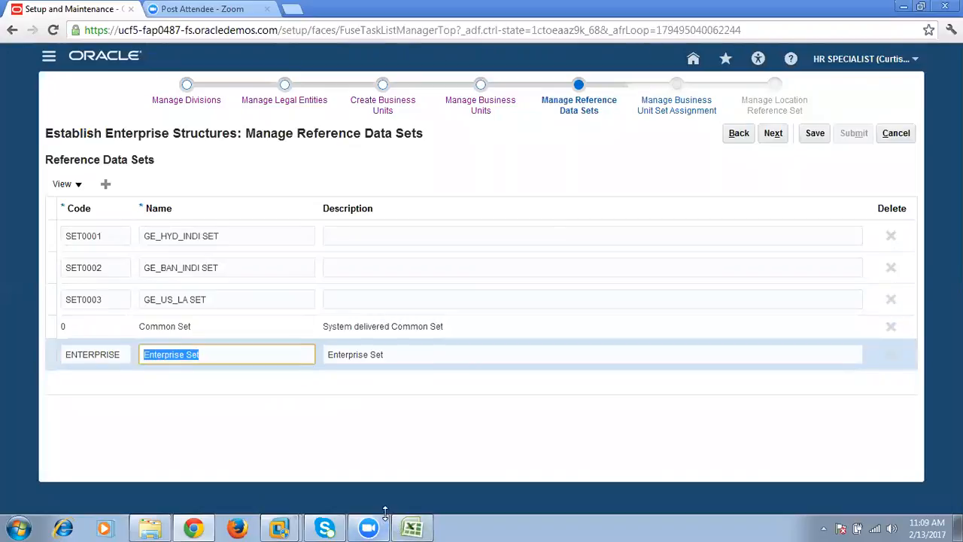
click(115, 352)
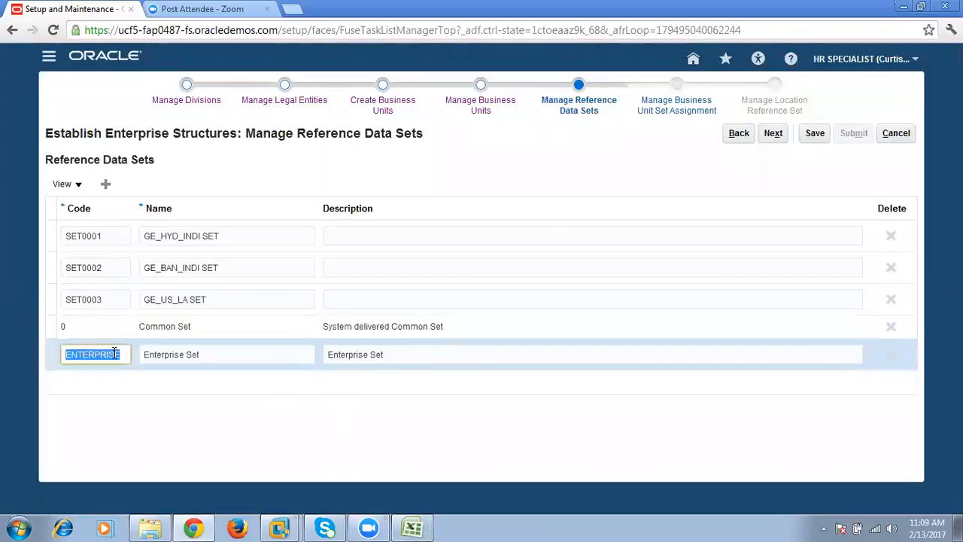
click(200, 354)
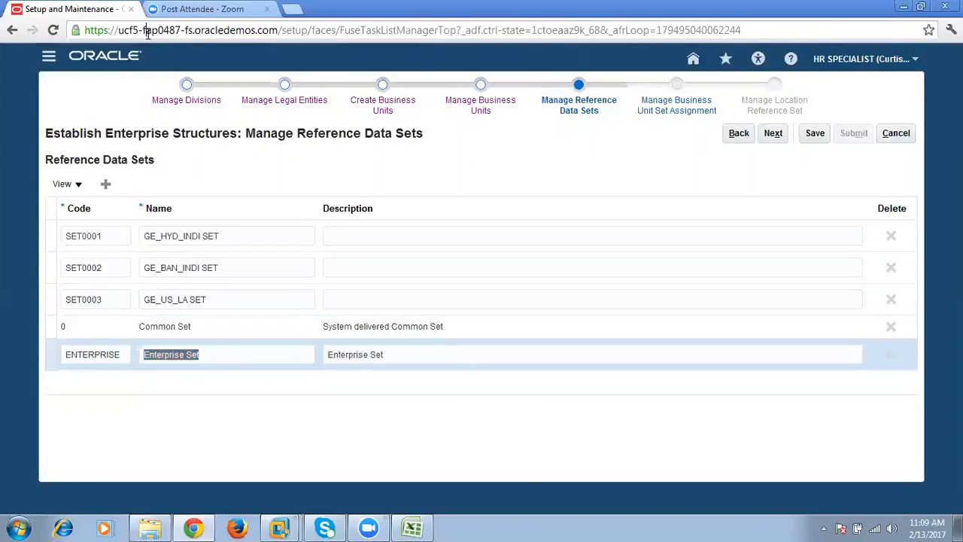
drag(245, 30, 84, 30)
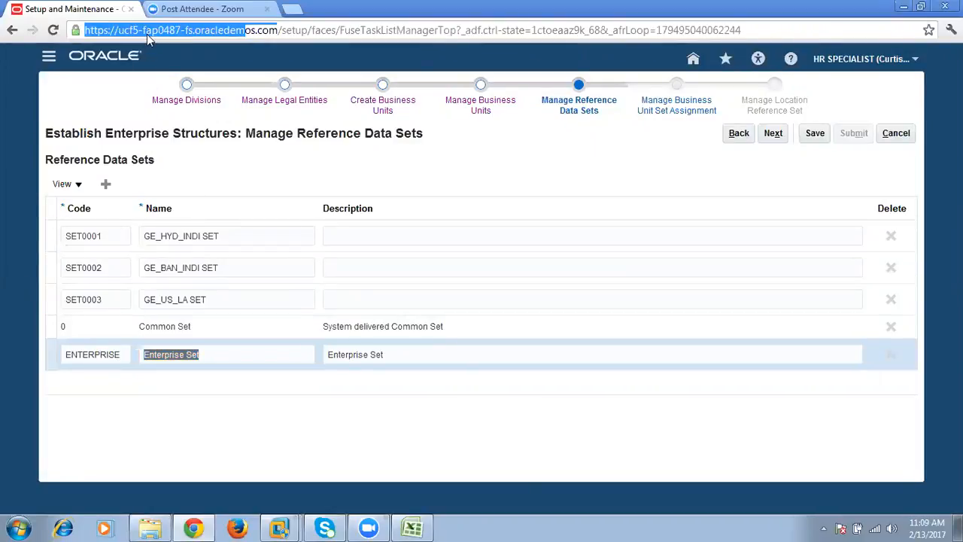
click(209, 172)
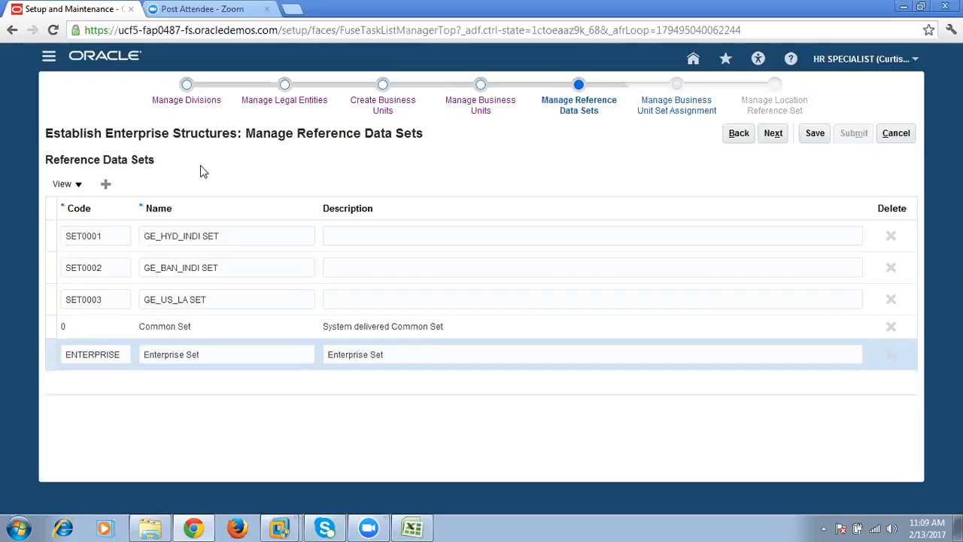
- Switch to the Excel plan and review the Enterpriser, Divisions, Legal Entities and Business Units levels of the hierarchy
click(412, 529)
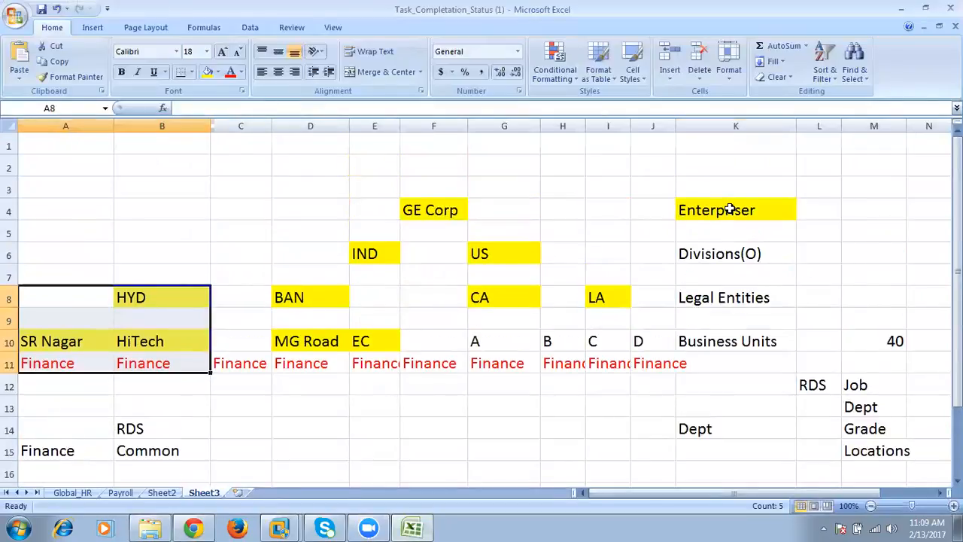
click(729, 214)
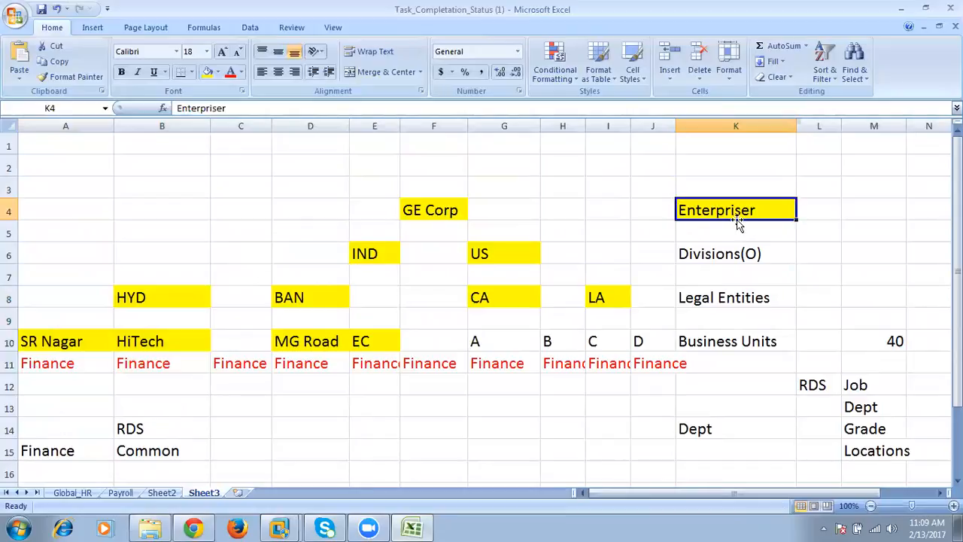
click(744, 253)
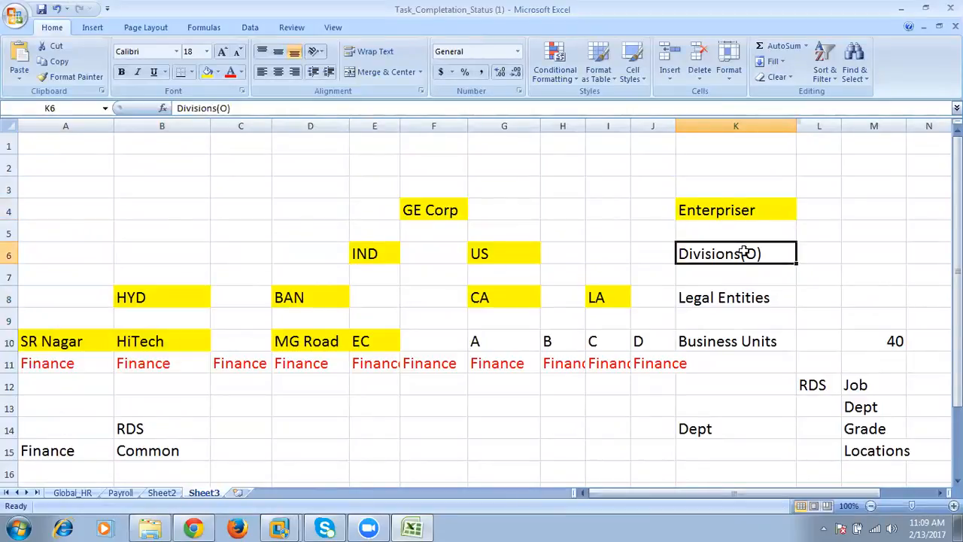
click(735, 299)
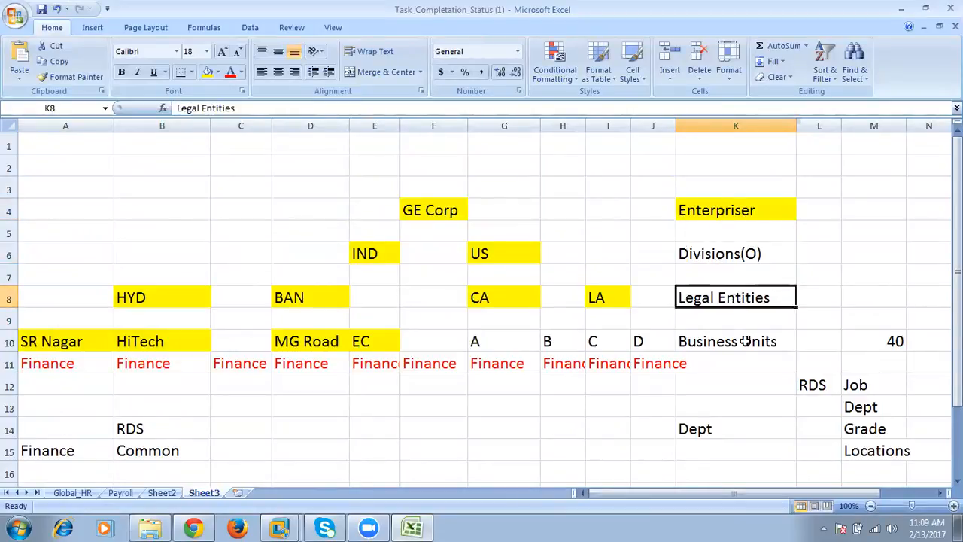
click(745, 343)
drag(732, 248, 762, 351)
click(735, 212)
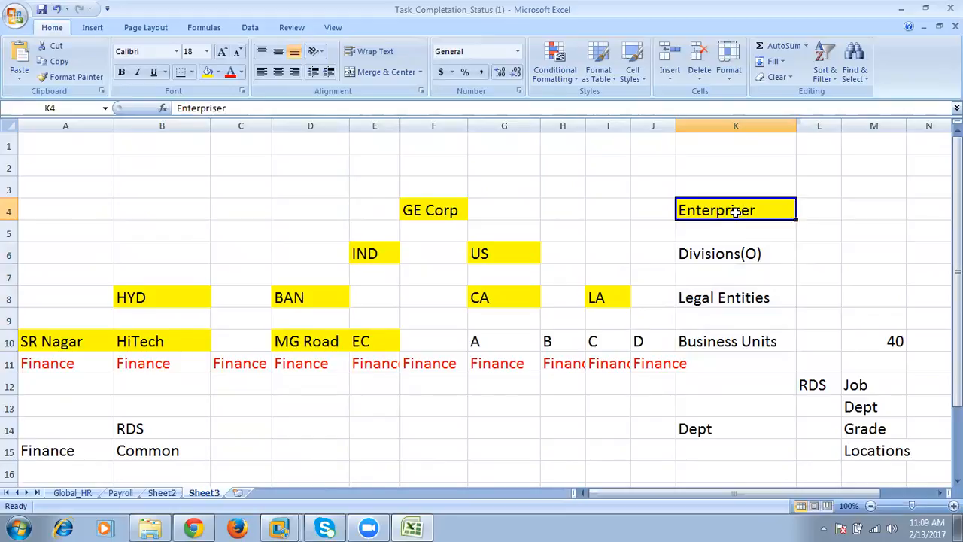
scroll(411, 391, down, 1)
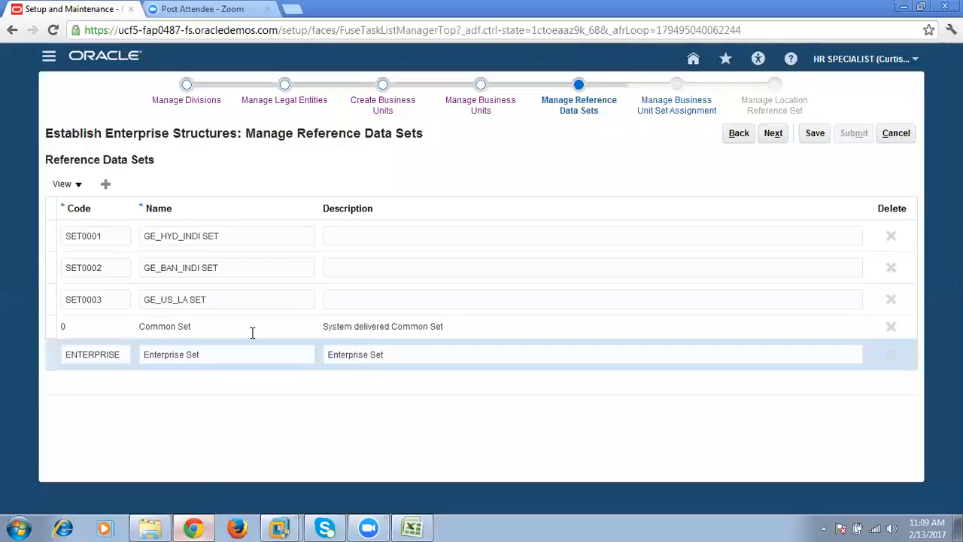
- Switch back to Oracle Applications Cloud and examine the Enterprise Set's name and description alongside the Common Set
click(193, 528)
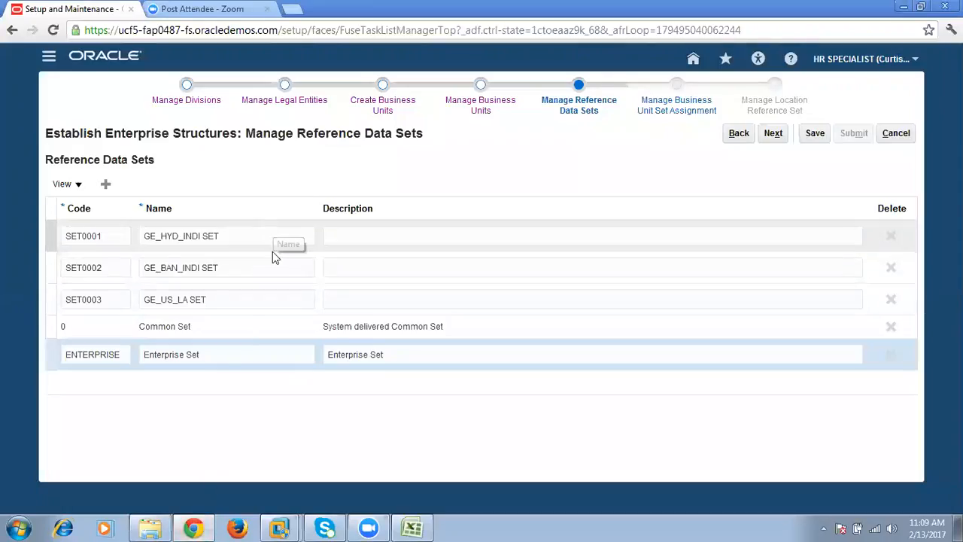
triple_click(208, 354)
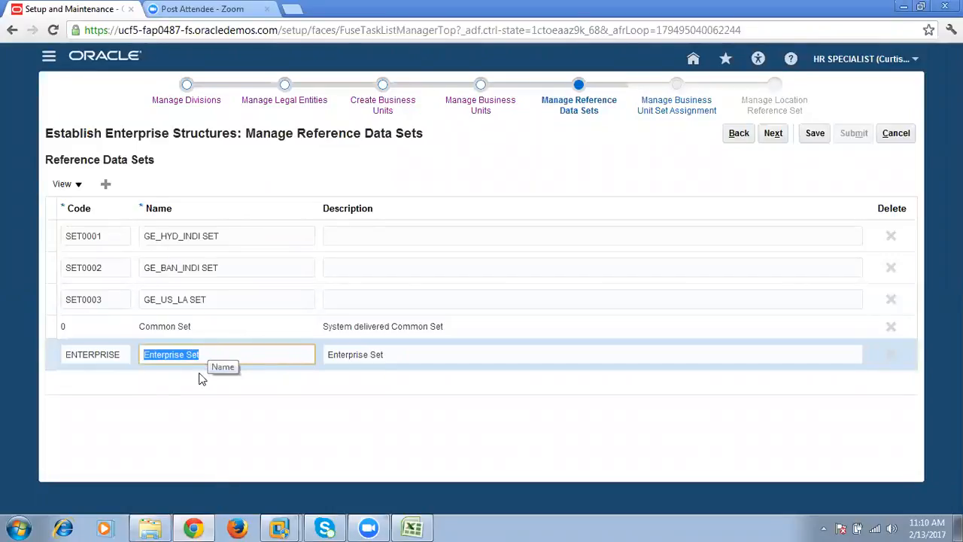
double_click(108, 354)
key(Tab)
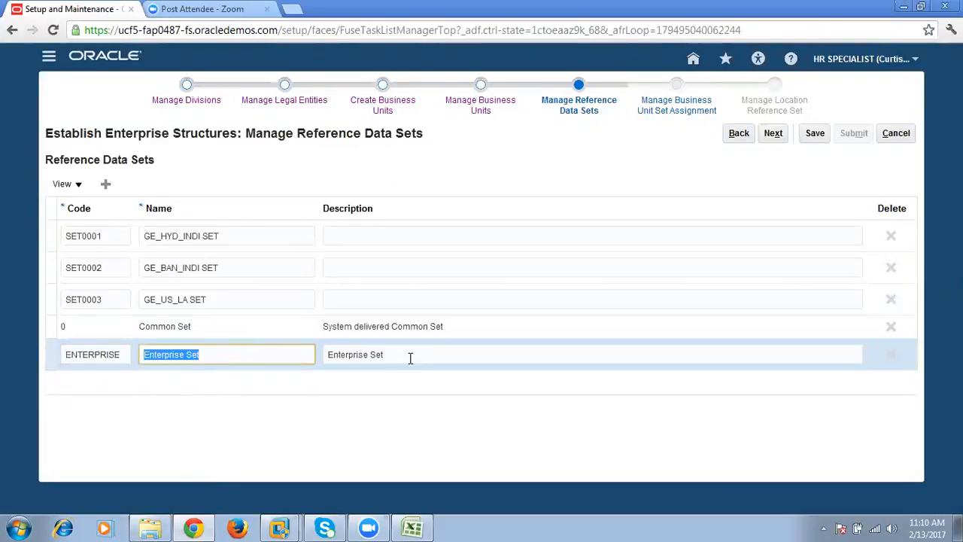
key(Tab)
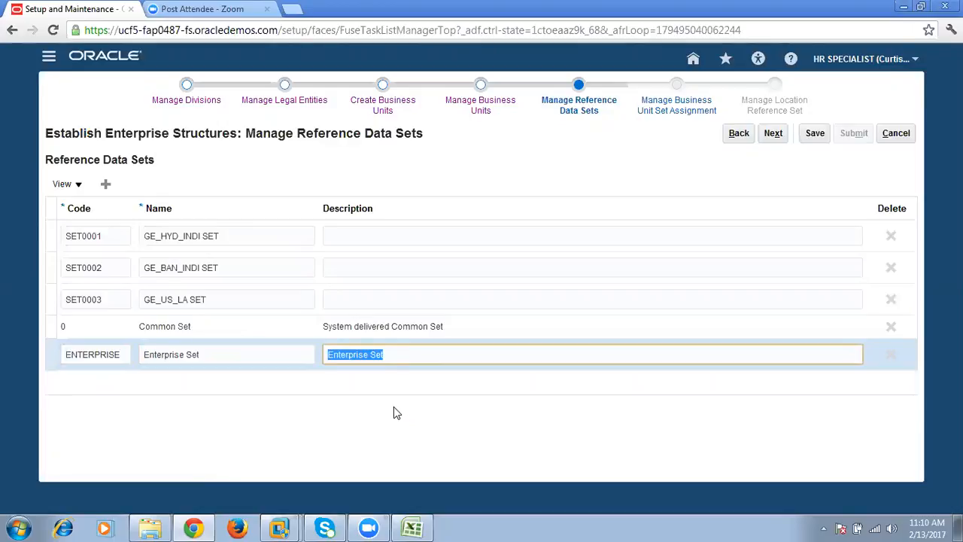
click(200, 327)
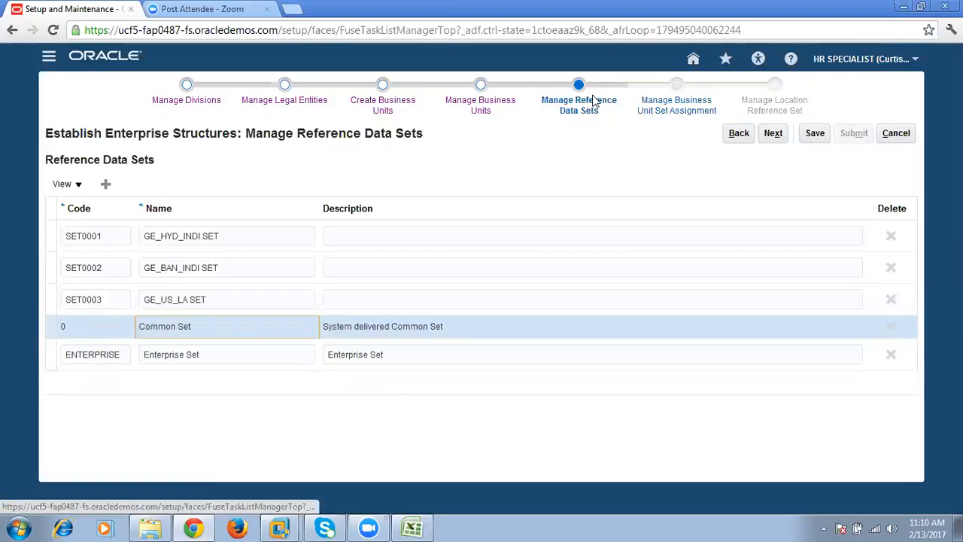
- Switch to the Excel plan and fill the RDS cell L12 and the Business Units cell K10 with yellow
click(412, 528)
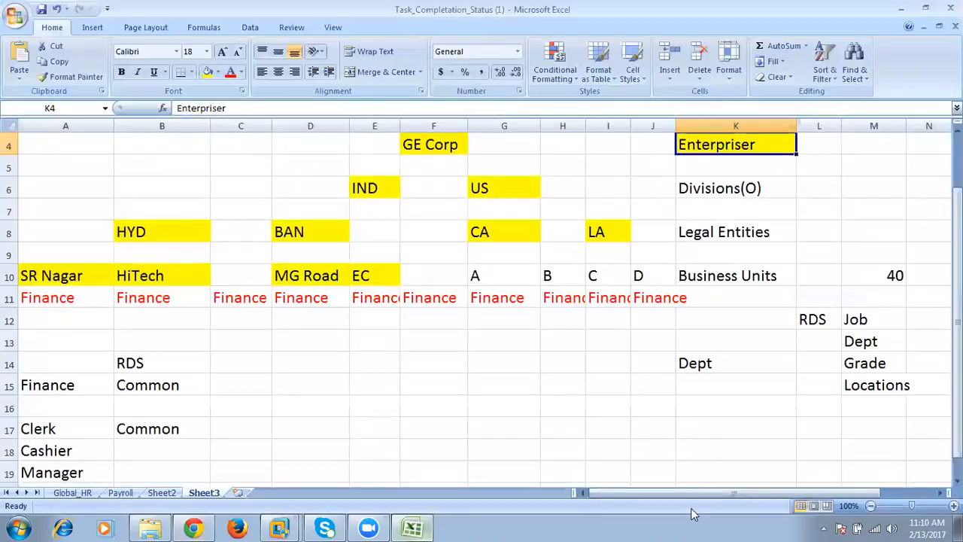
click(829, 325)
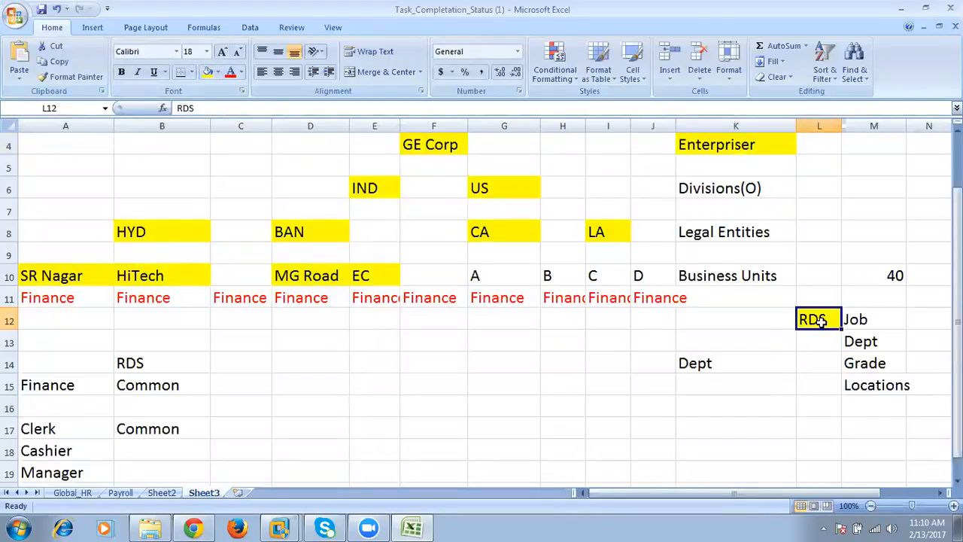
click(721, 276)
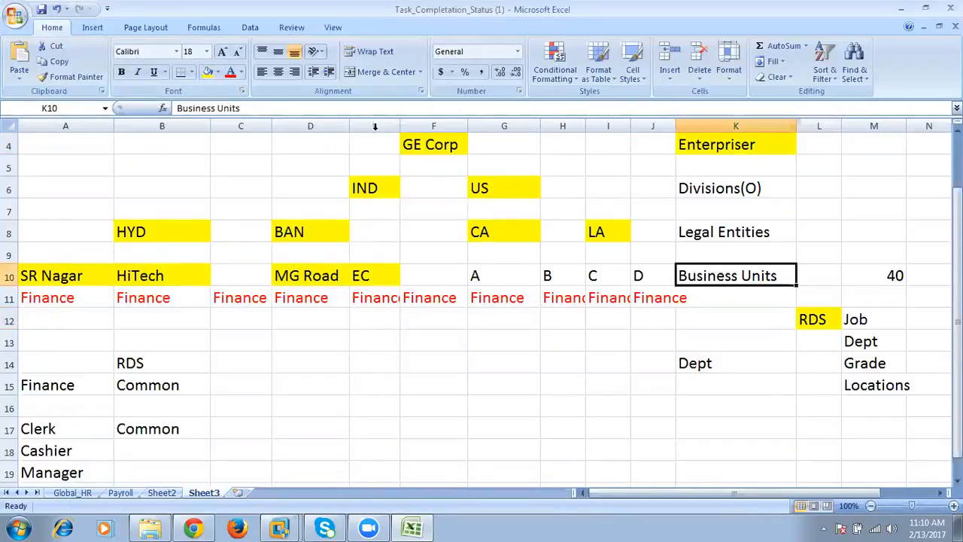
click(207, 72)
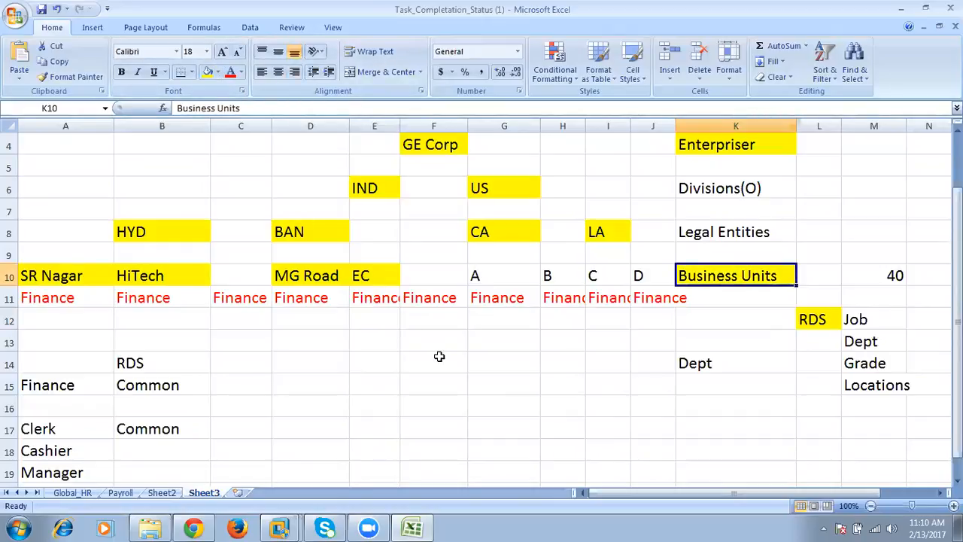
click(819, 319)
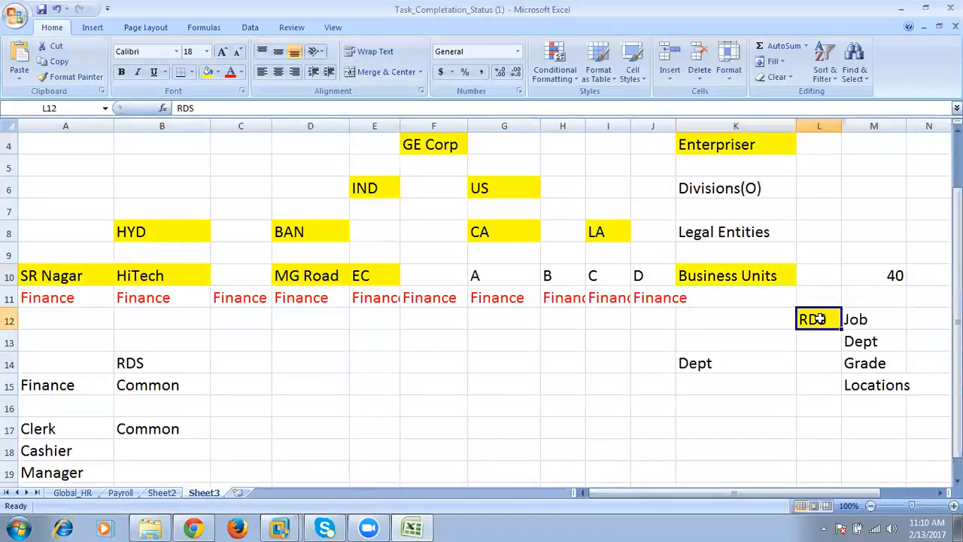
click(753, 277)
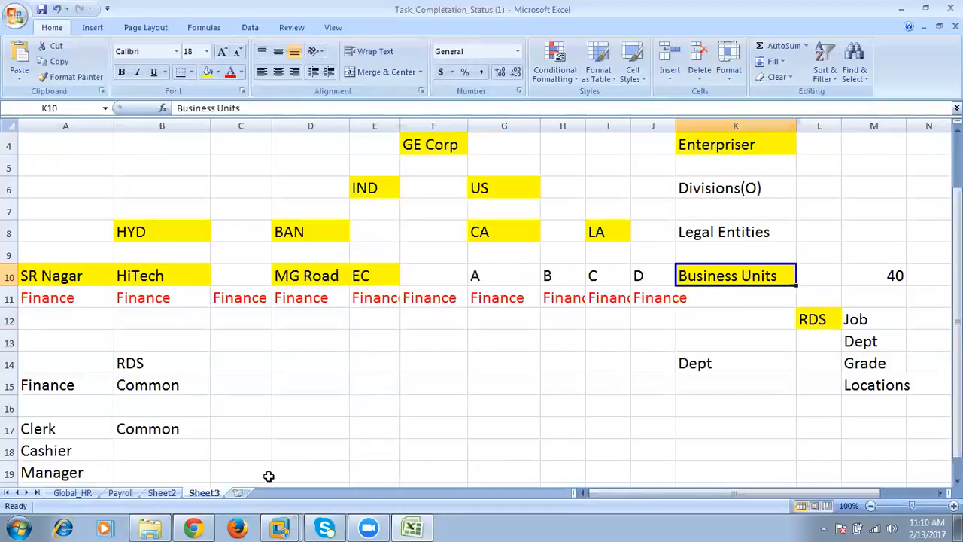
- Review the Clerk job's Common reference data set against the business units in row 10 of the Excel plan
click(195, 528)
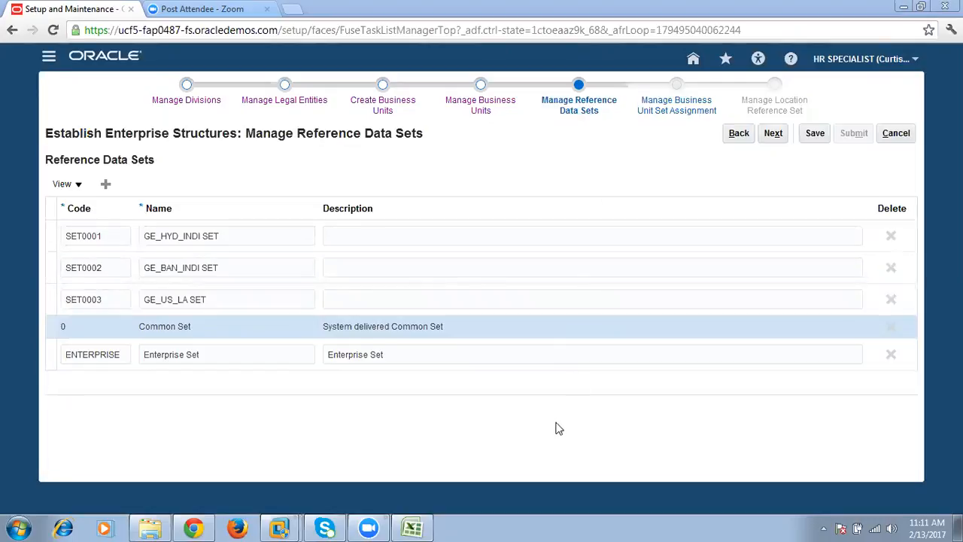
click(411, 528)
click(47, 427)
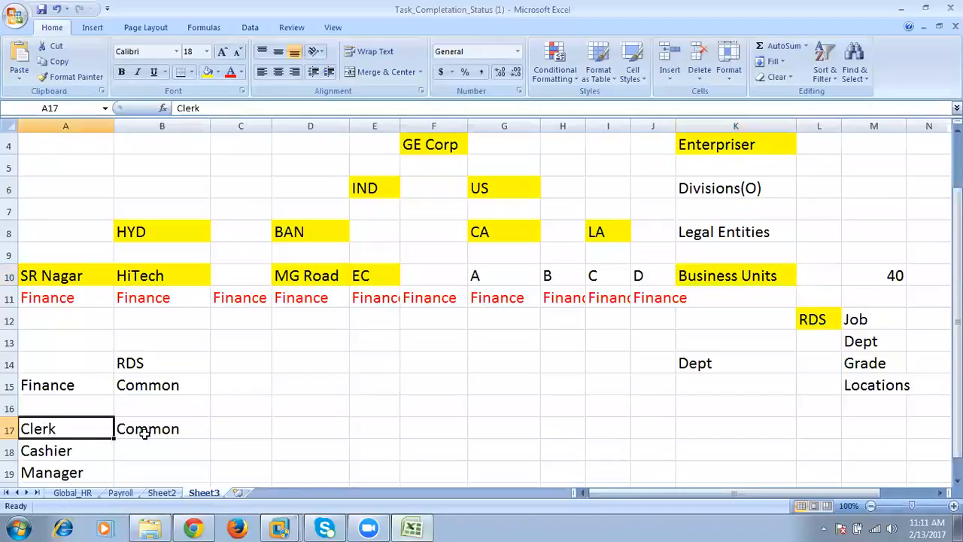
click(156, 431)
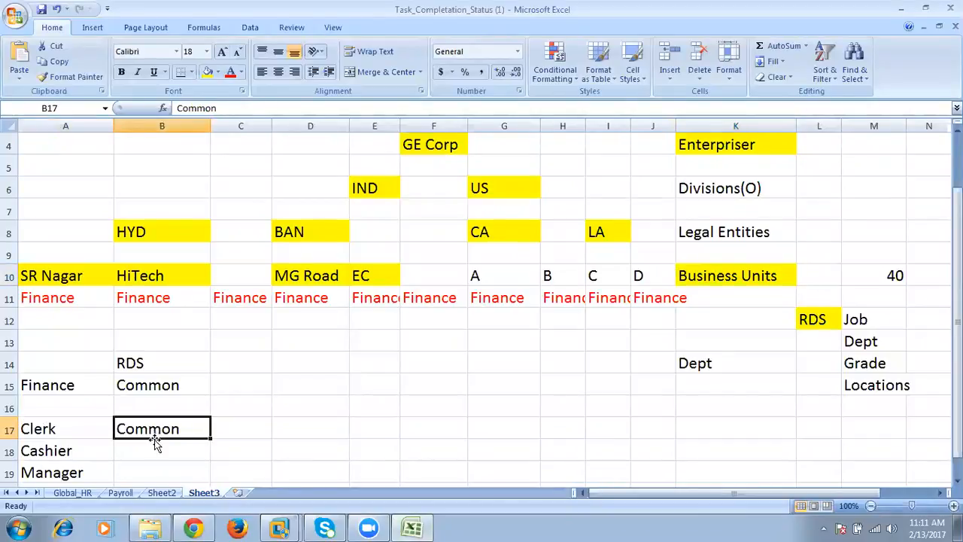
drag(11, 276, 62, 276)
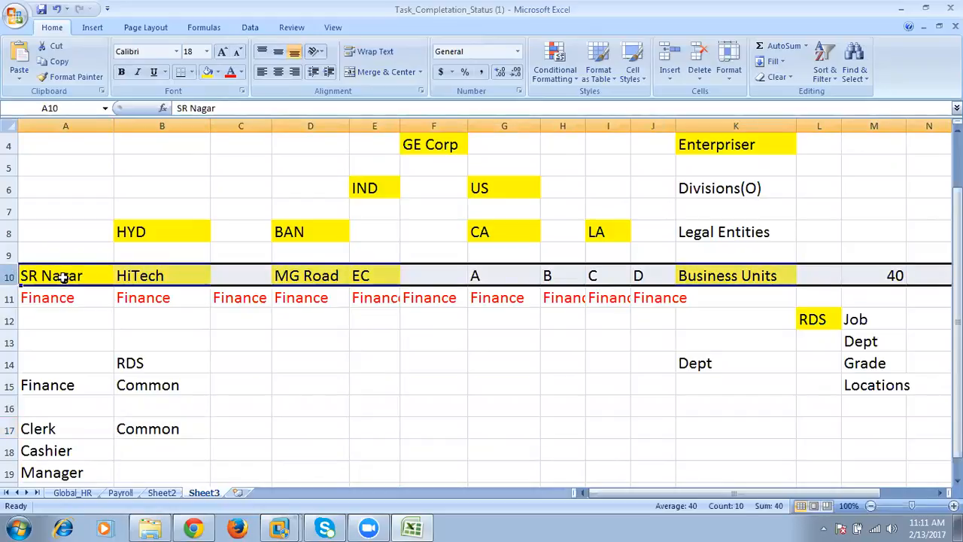
click(139, 433)
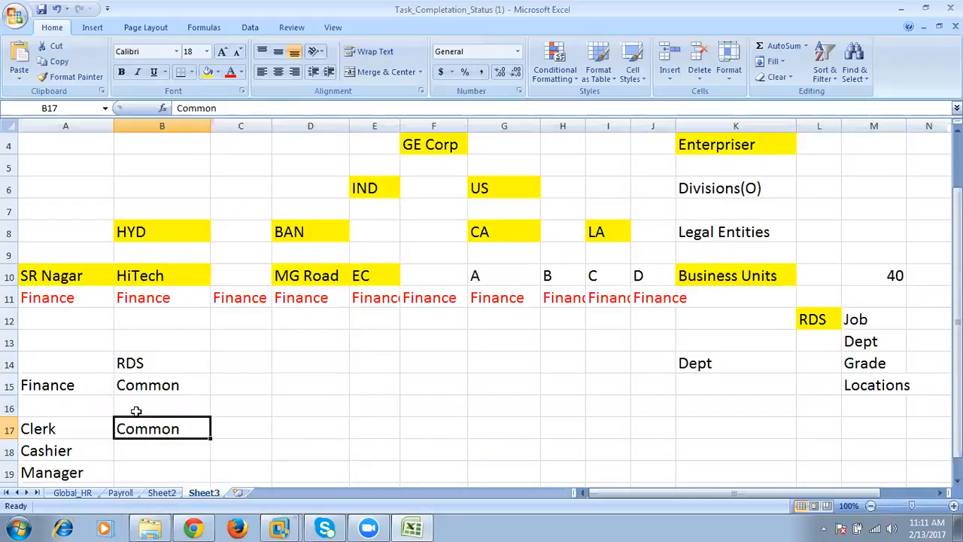
click(10, 277)
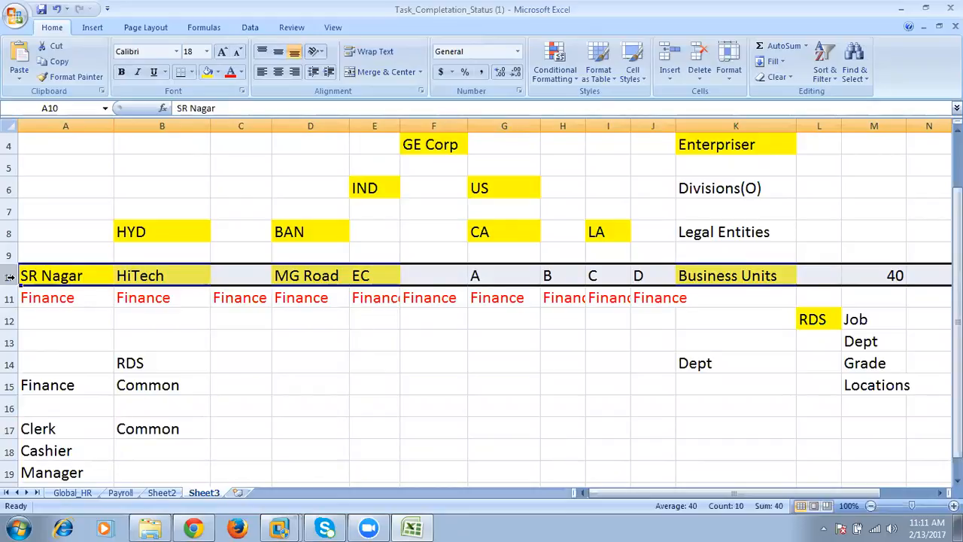
- Switch to Oracle Applications Cloud, advance to Manage Business Unit Set Assignment and look over the listed business units
click(194, 528)
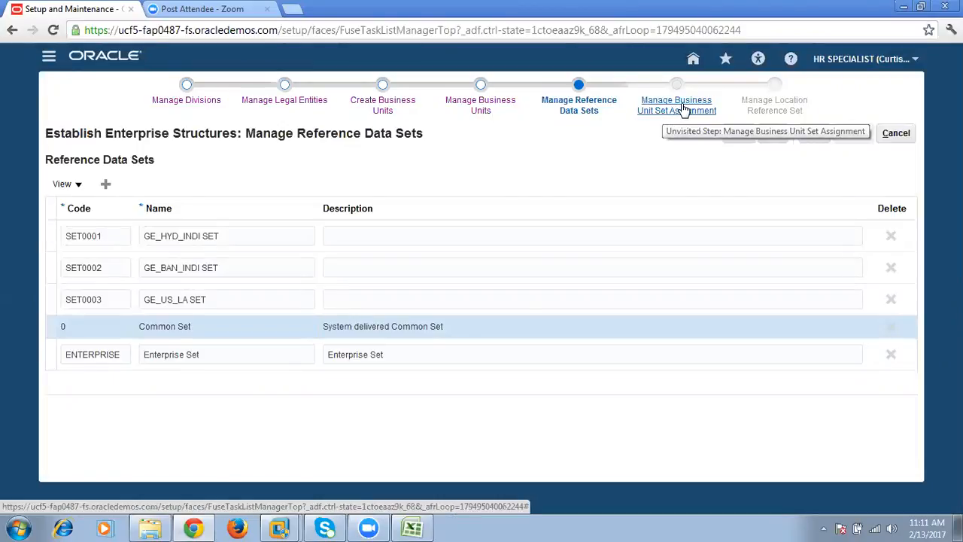
click(778, 140)
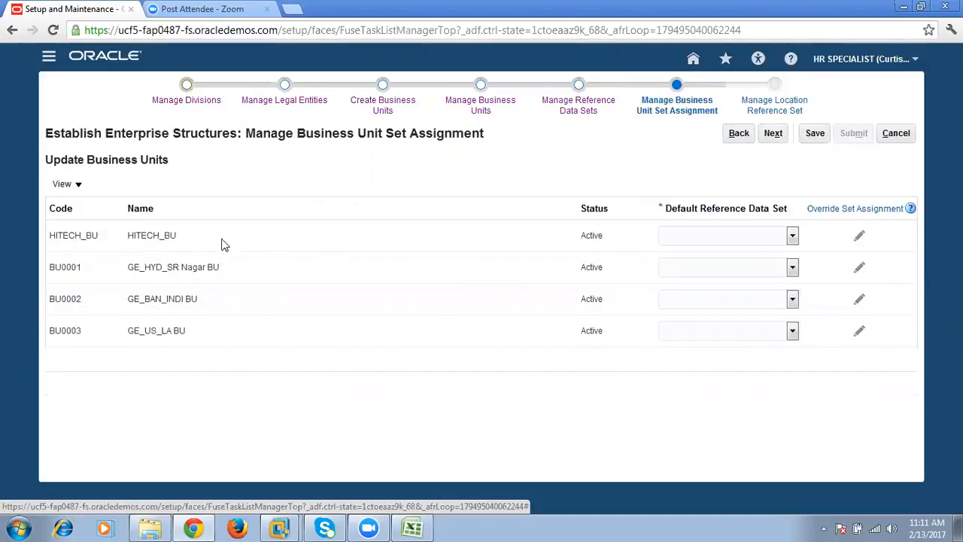
drag(87, 160, 185, 159)
drag(47, 163, 184, 162)
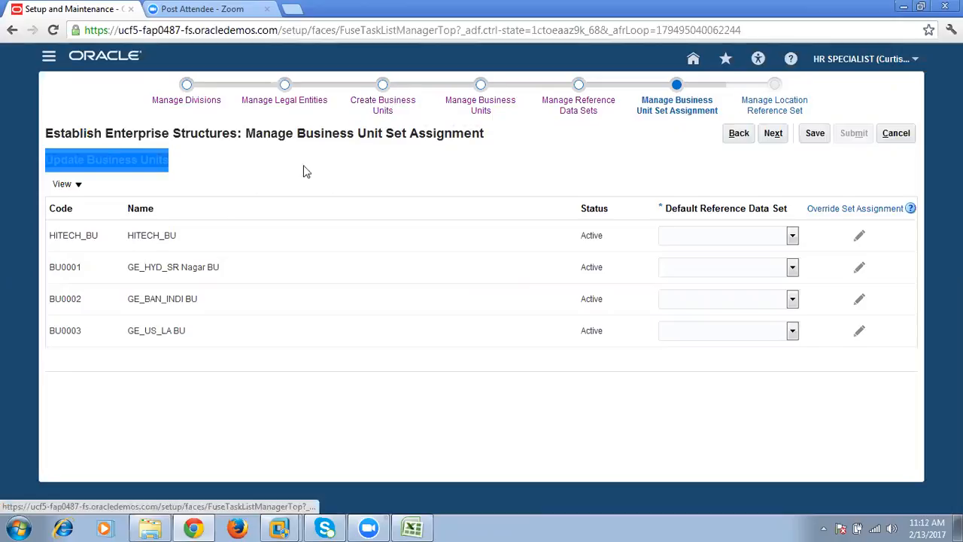
click(150, 287)
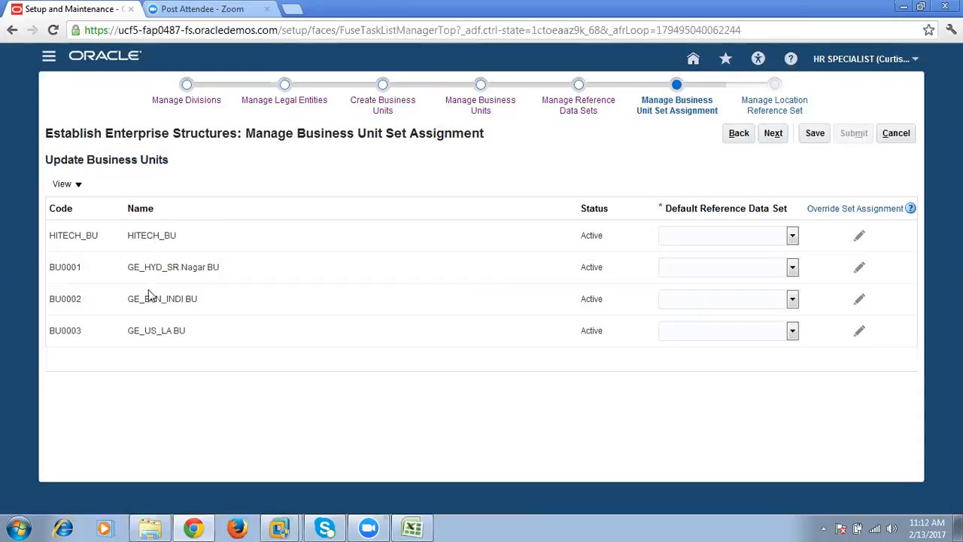
- Set default reference data sets: Common Set for HITECH_BU, GE_HYD_INDI SET for GE_HYD_SR Nagar BU, GE_BAN_INDI SET for GE_BAN_INDI BU, GE_US_LA SET for GE_US_LA BU
click(697, 234)
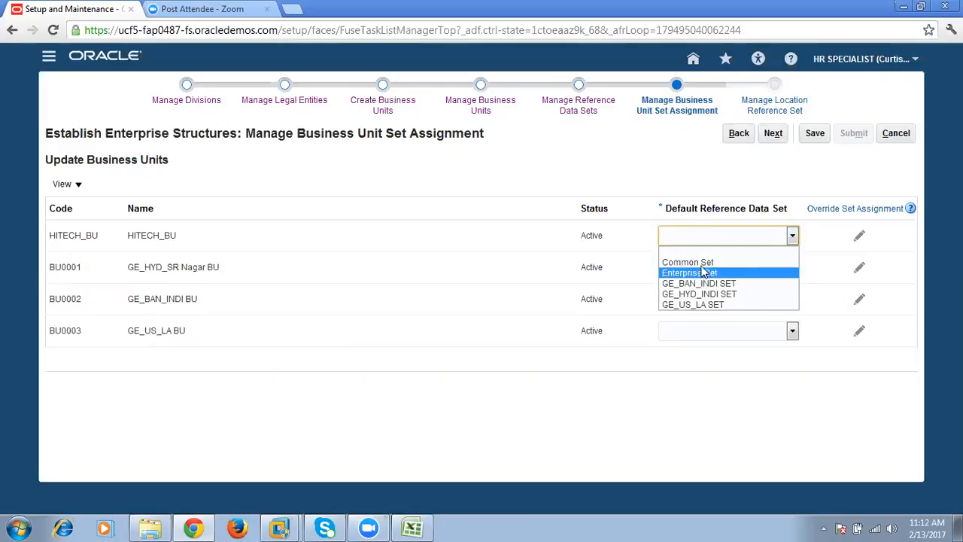
click(706, 263)
click(721, 267)
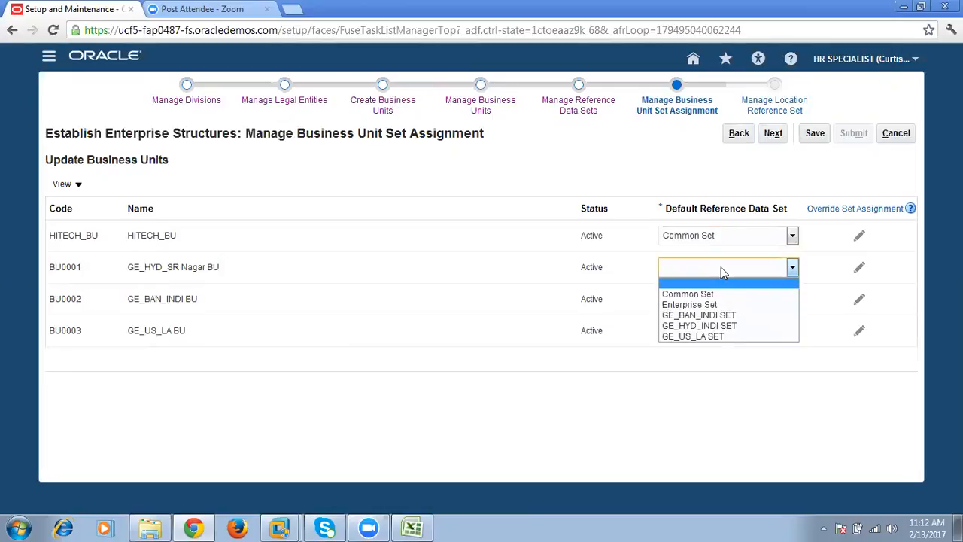
click(721, 326)
click(718, 301)
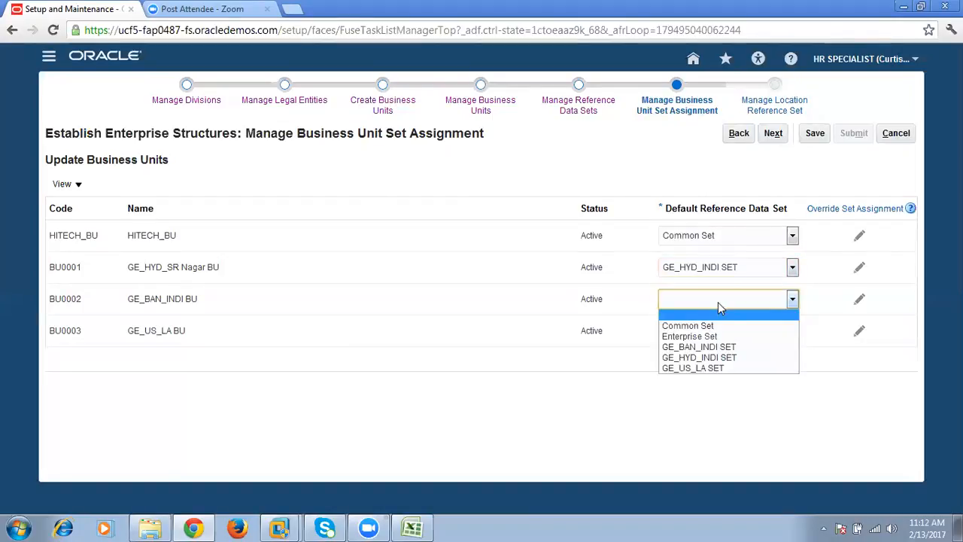
click(716, 347)
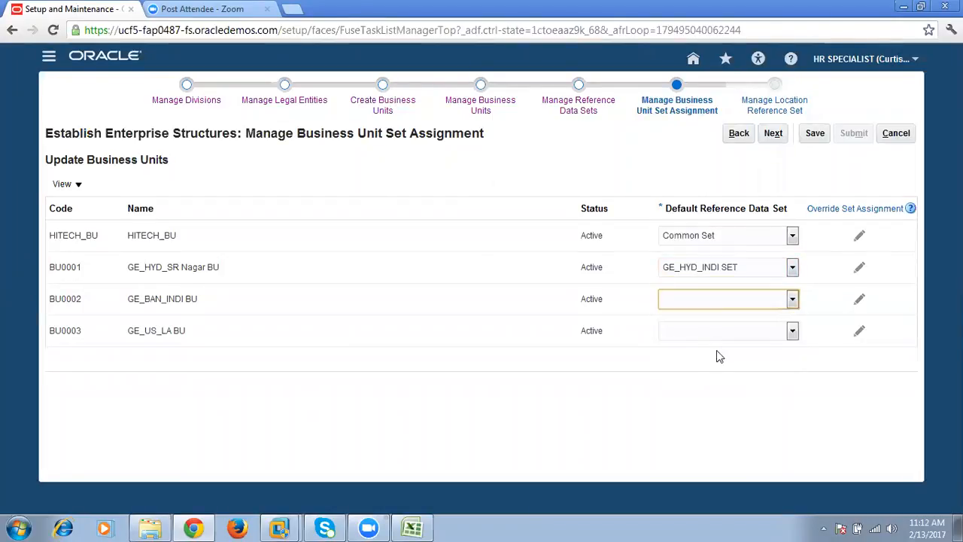
click(728, 330)
click(723, 410)
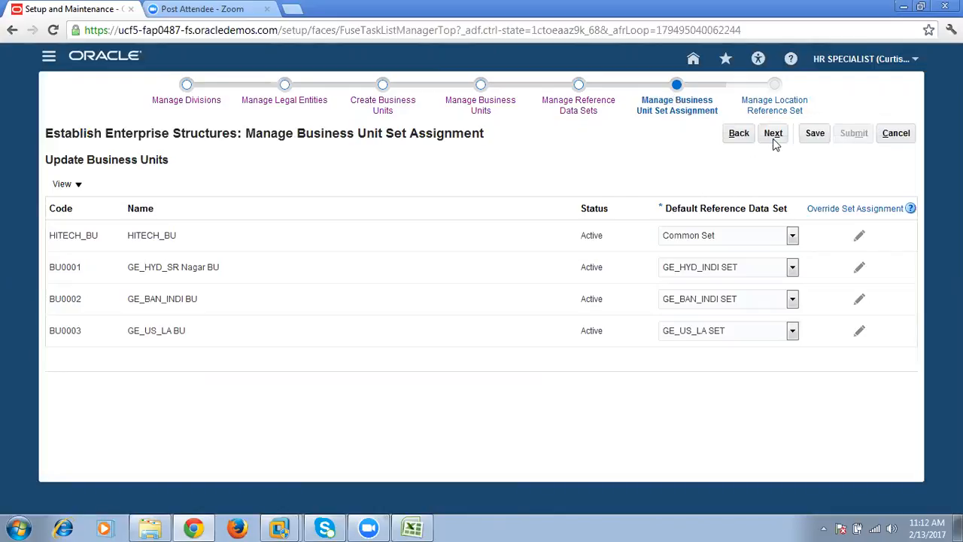
- Advance to Manage Location Reference Set and assign Common Set to the EC Road, HYDERABAD, LosAngels and SR Nagar locations
click(775, 134)
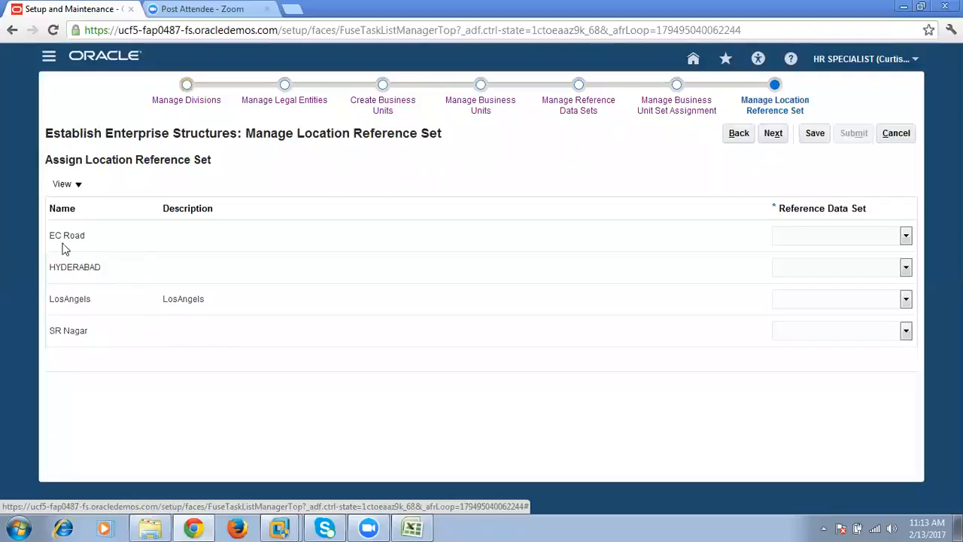
click(802, 235)
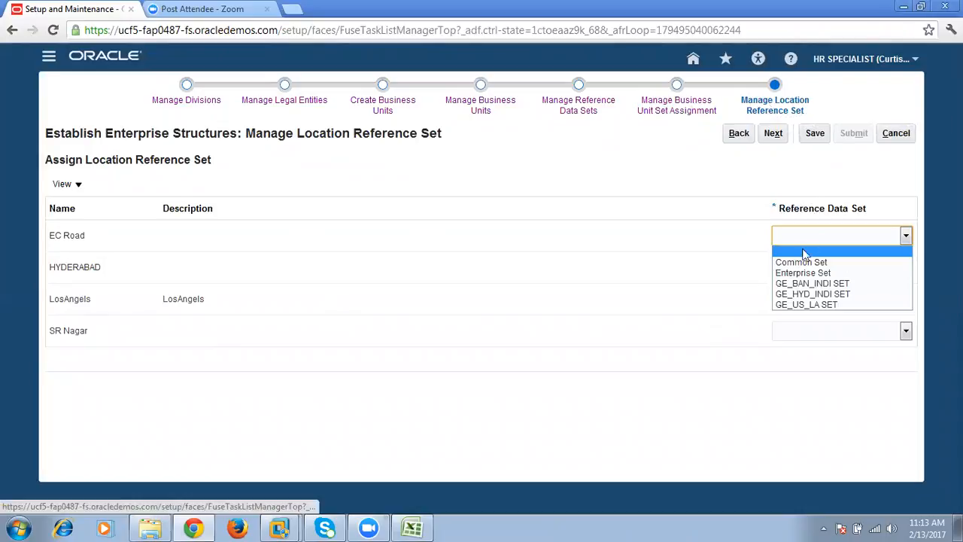
key(Escape)
click(832, 269)
click(833, 294)
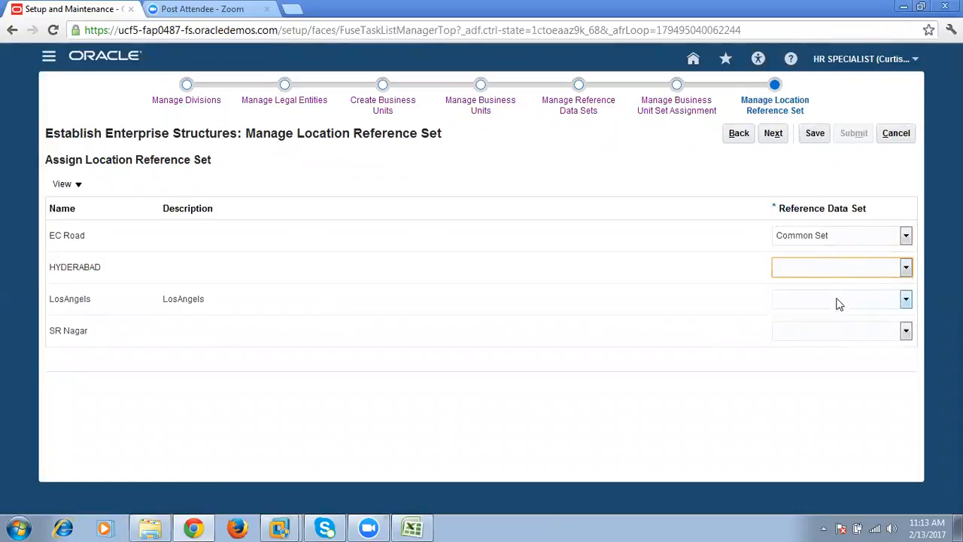
click(837, 301)
click(828, 326)
click(841, 330)
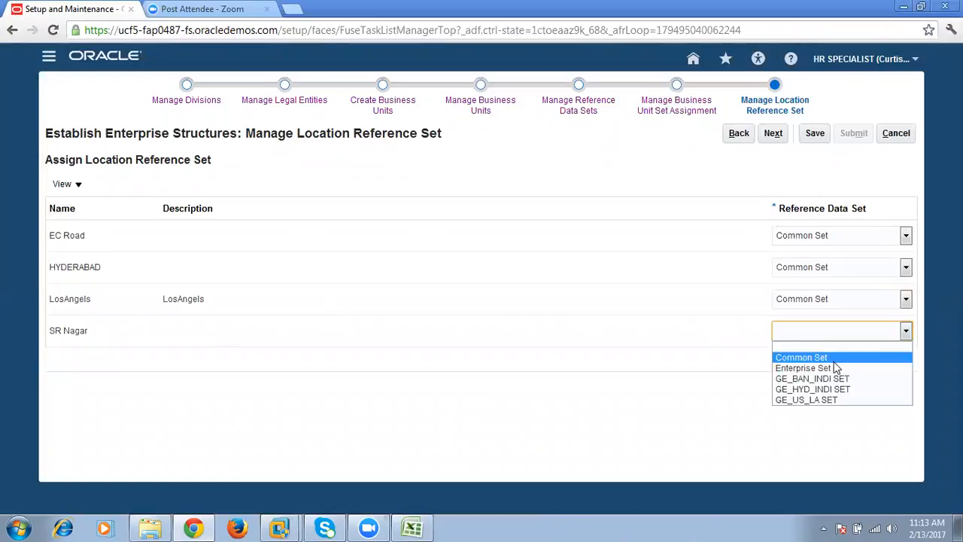
click(805, 357)
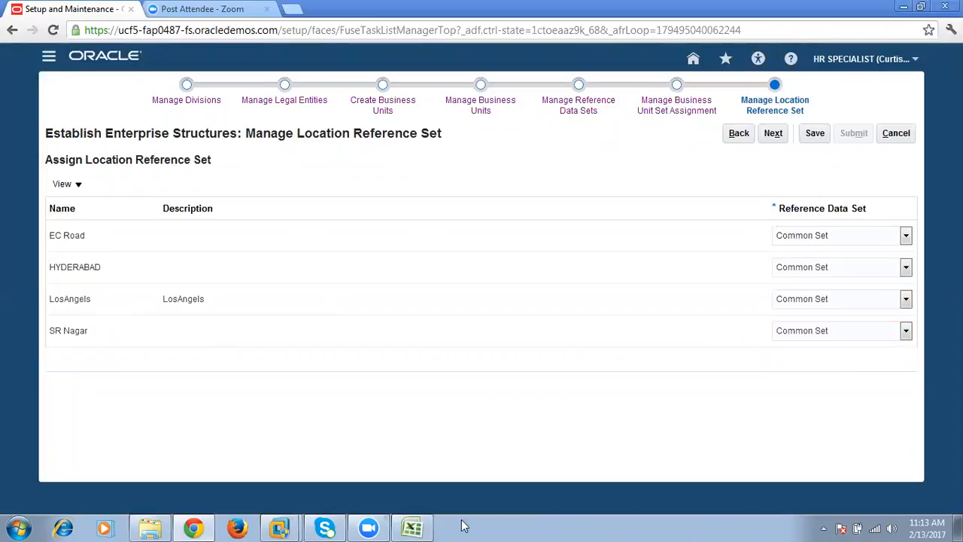
- Switch to the Excel plan and review the SR Nagar business unit with the Finance and Clerk entries below it
click(412, 527)
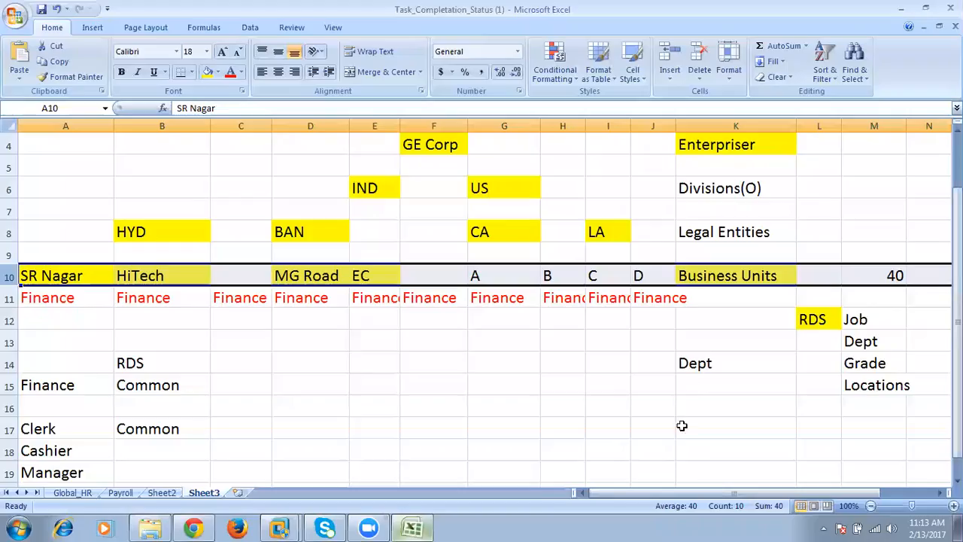
click(47, 277)
click(743, 276)
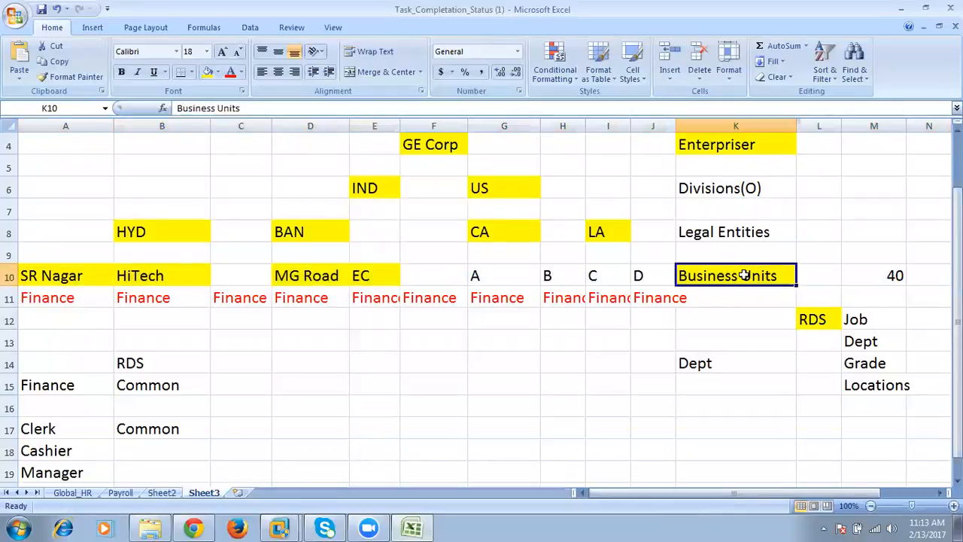
drag(95, 275, 83, 430)
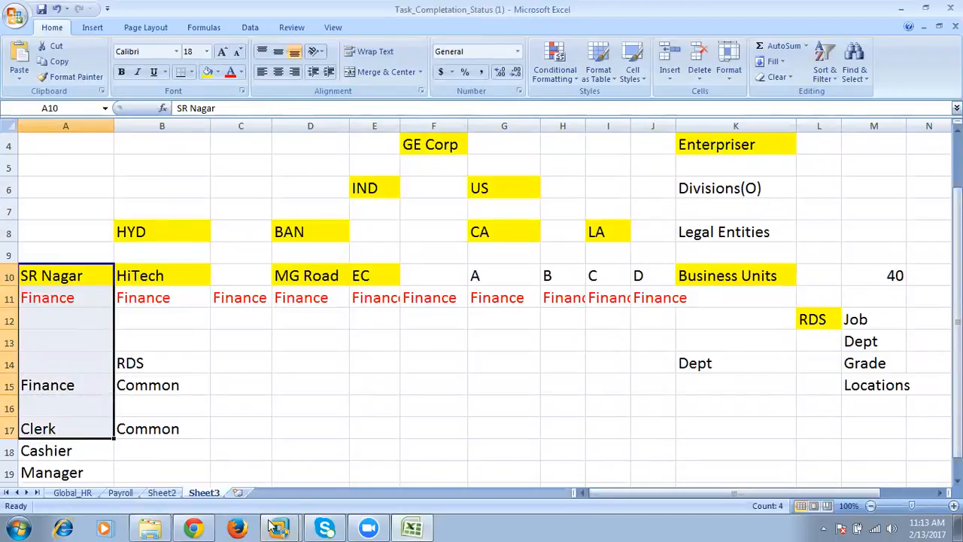
- Switch to Oracle Applications Cloud, advance to Review Results and examine the enterprise name, divisions, legal entities, business units and reference data sets
click(192, 527)
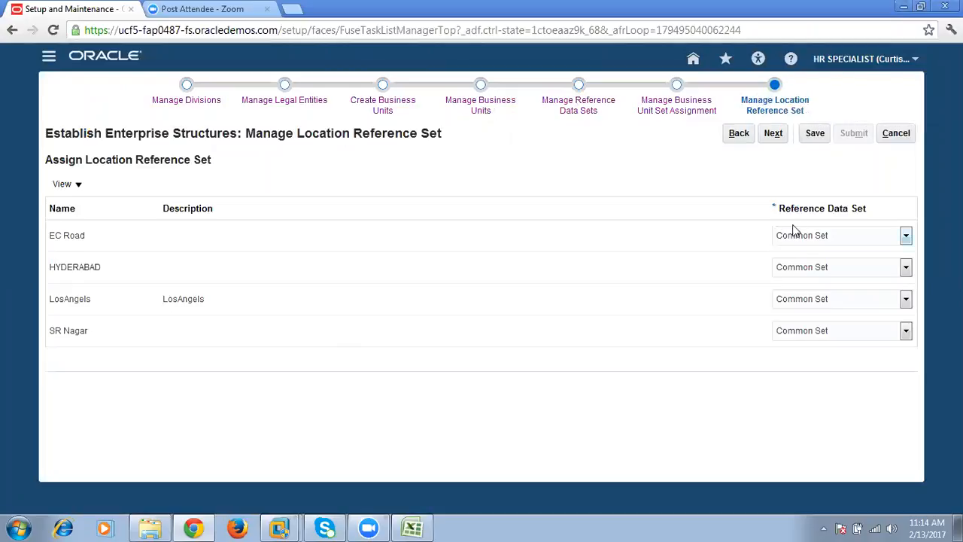
click(773, 135)
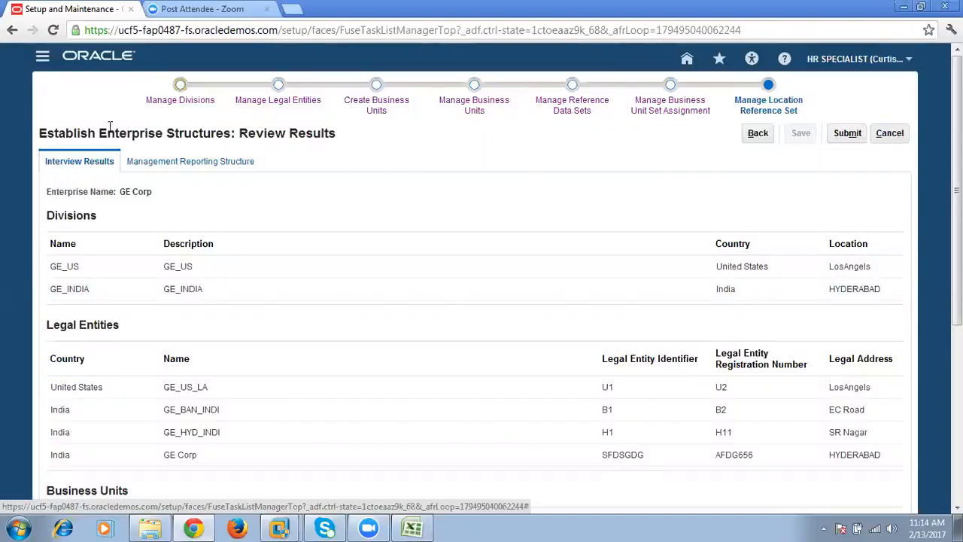
drag(96, 132, 47, 133)
drag(238, 133, 291, 132)
drag(120, 191, 156, 188)
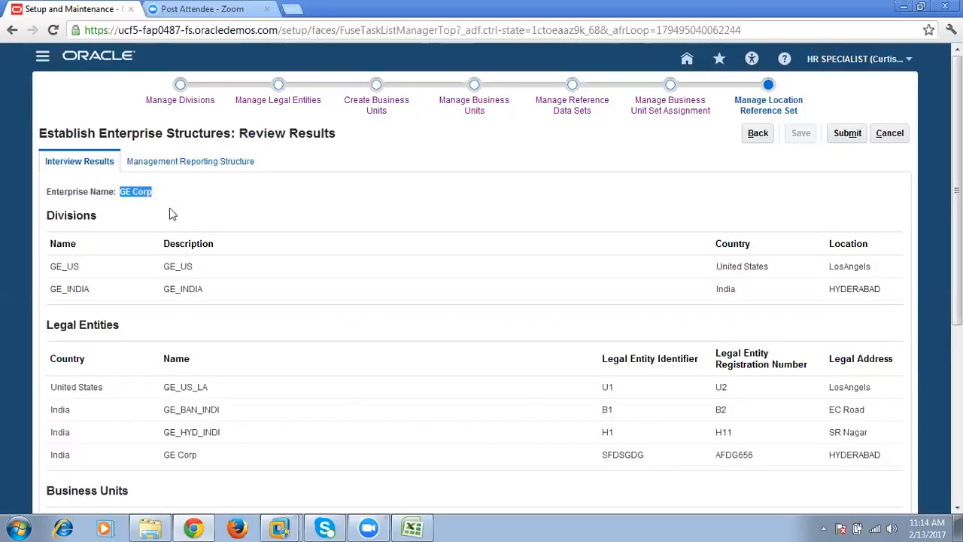
scroll(174, 247, down, 1)
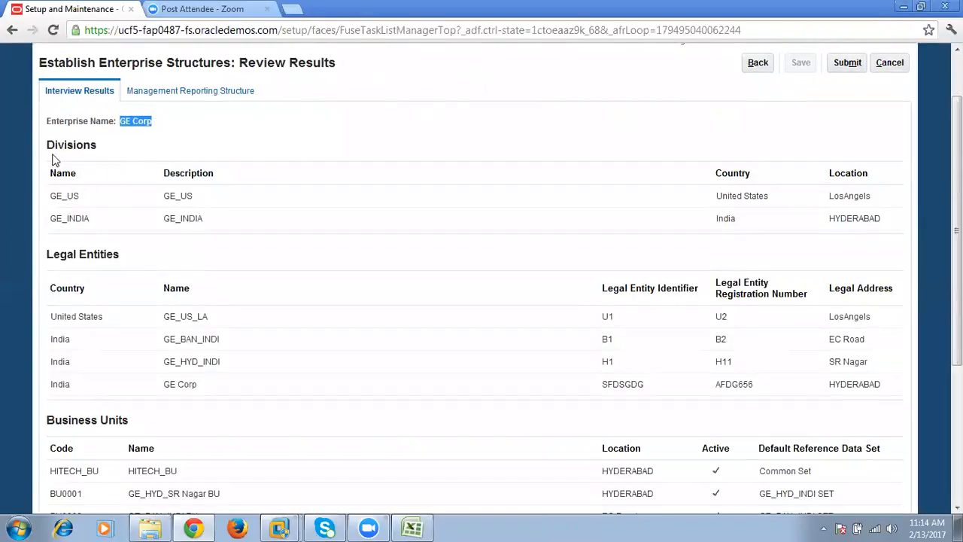
drag(47, 147, 89, 146)
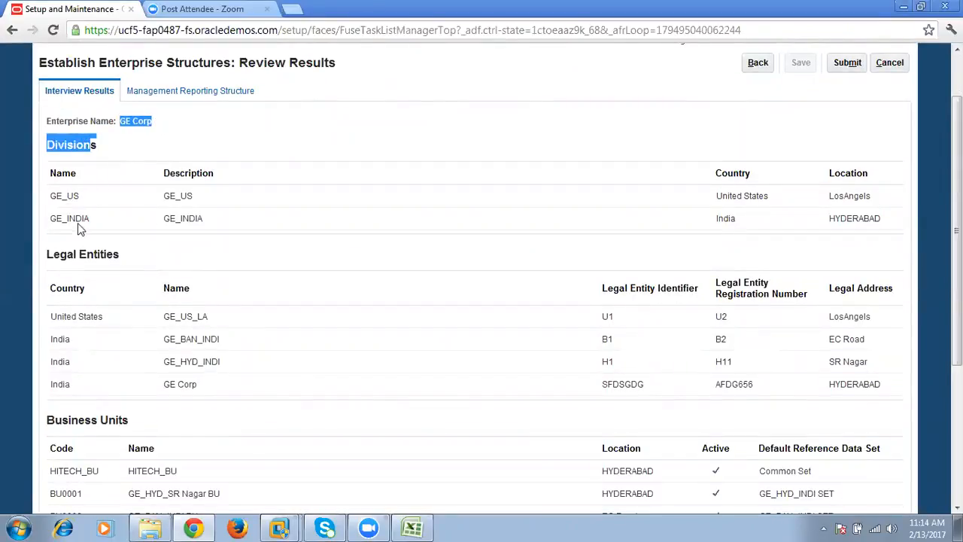
scroll(78, 231, down, 1)
drag(47, 183, 113, 183)
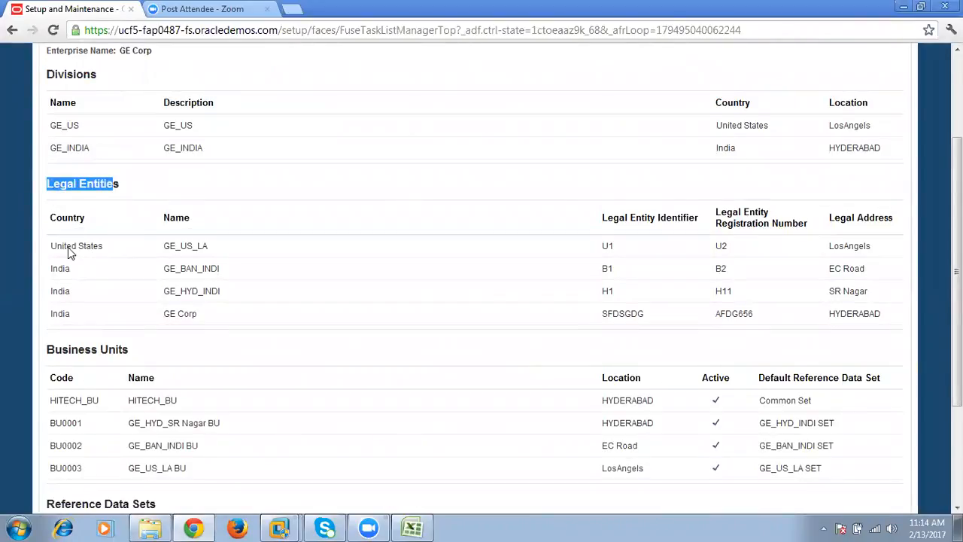
scroll(88, 312, down, 2)
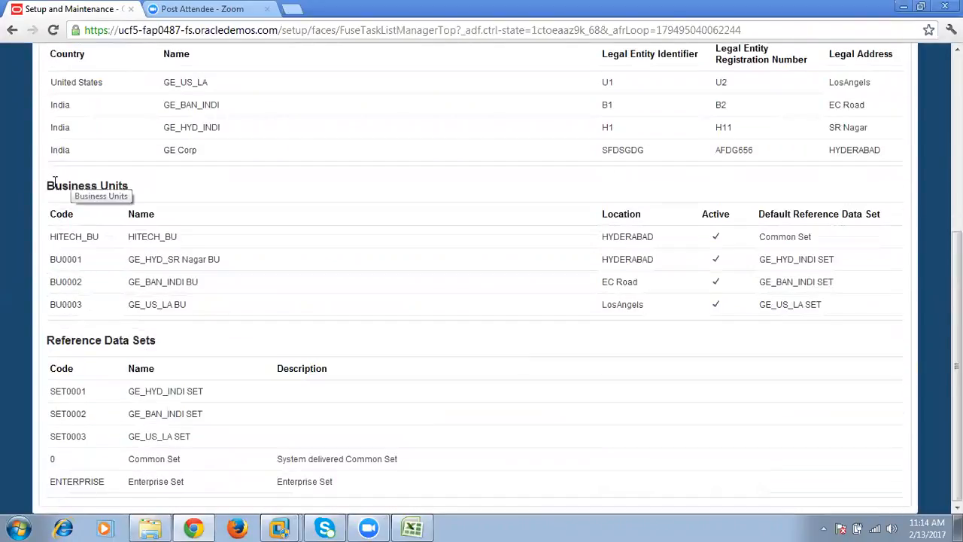
drag(47, 186, 112, 189)
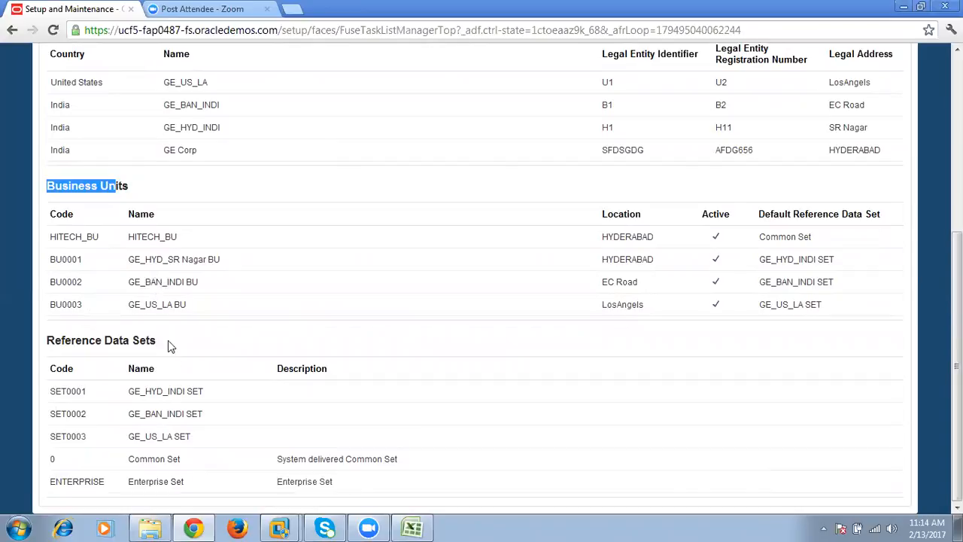
drag(47, 338, 158, 342)
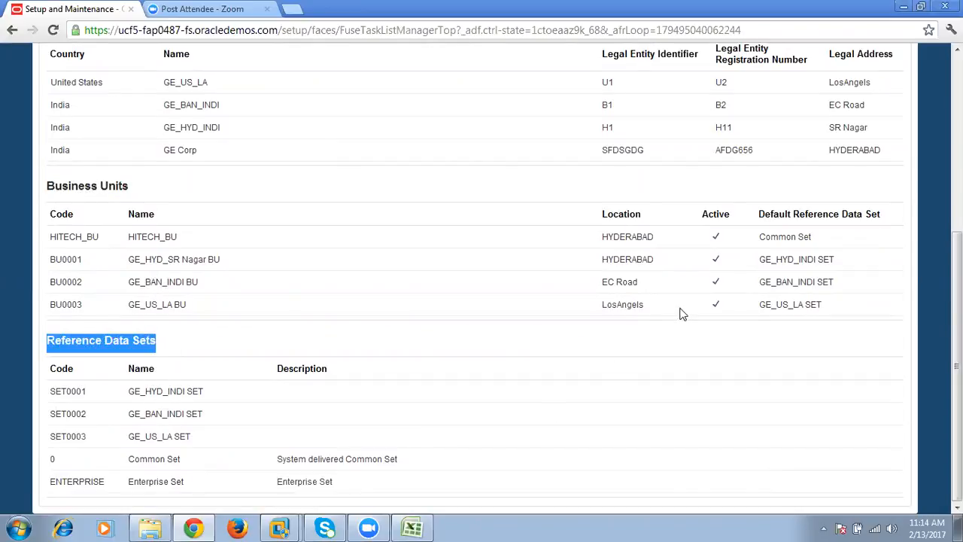
scroll(683, 314, up, 5)
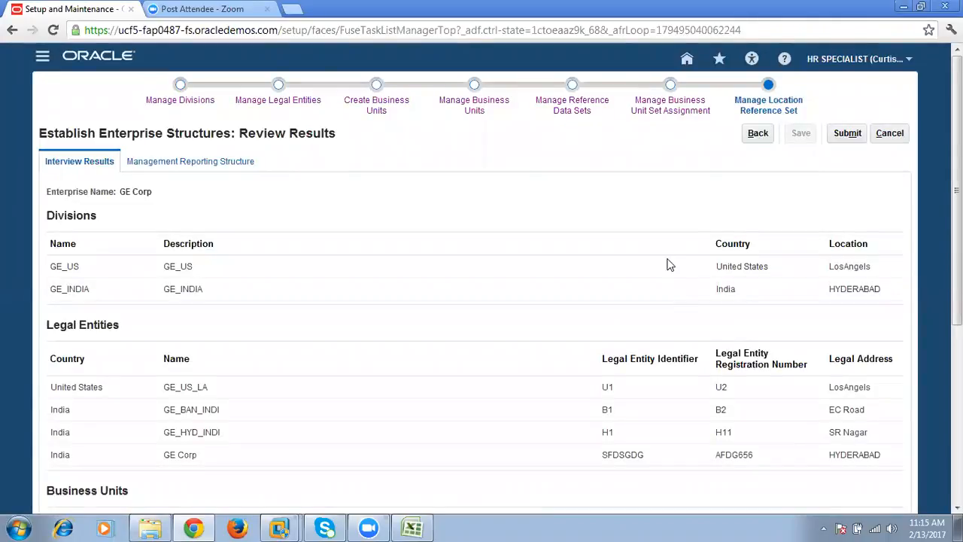
- Show the Management Reporting Structure of GE Corp and change its diagram to a horizontal tree layout
click(210, 163)
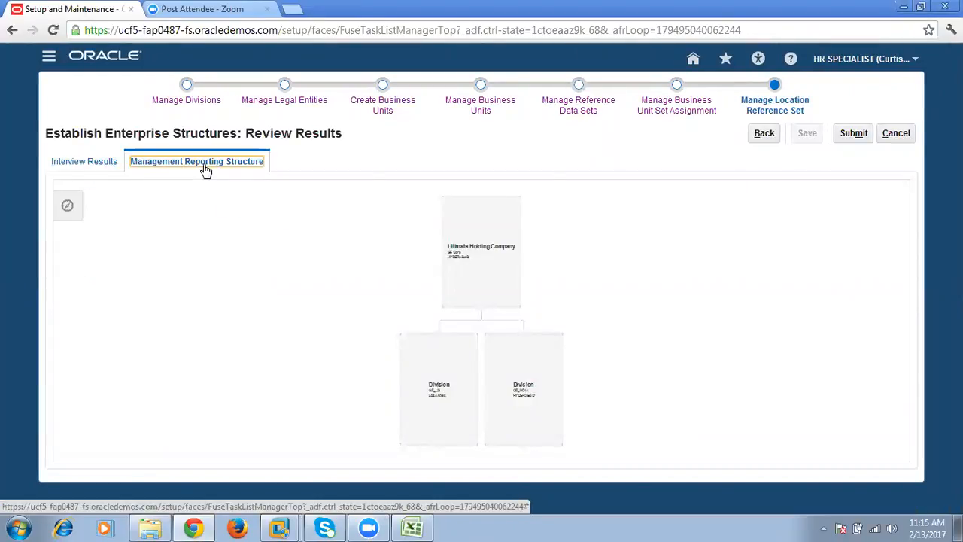
click(67, 204)
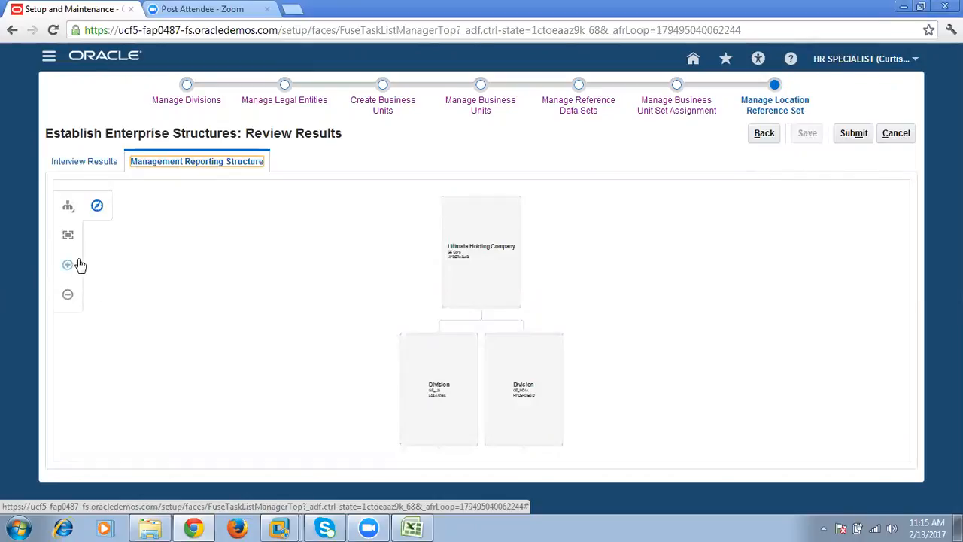
click(69, 205)
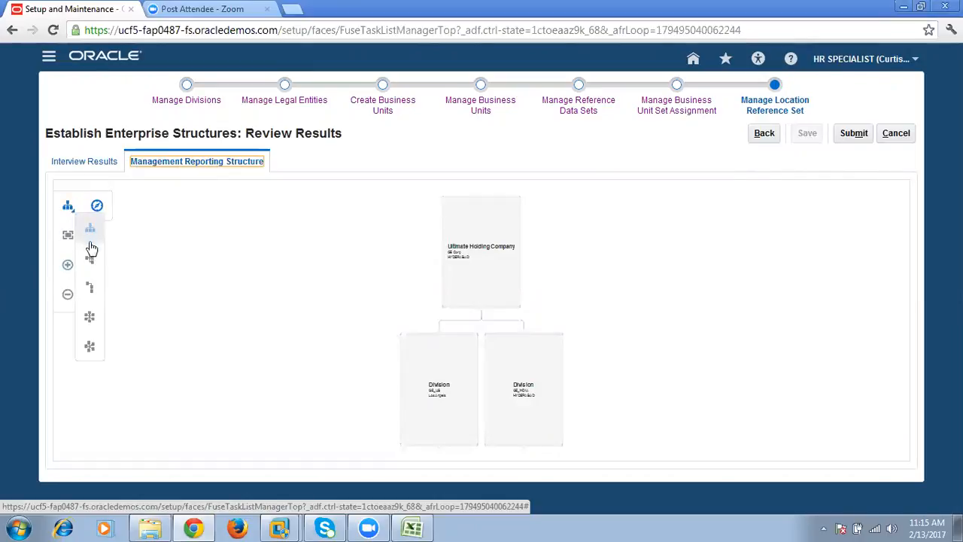
click(91, 255)
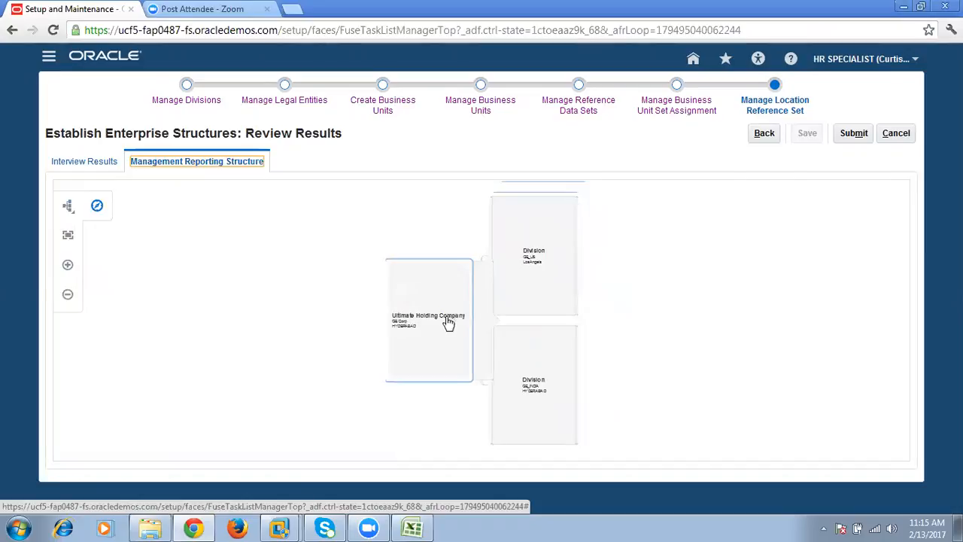
- Expand the GE_US and GE_INDIA divisions in the diagram to inspect their legal entities
mouse_move(419, 326)
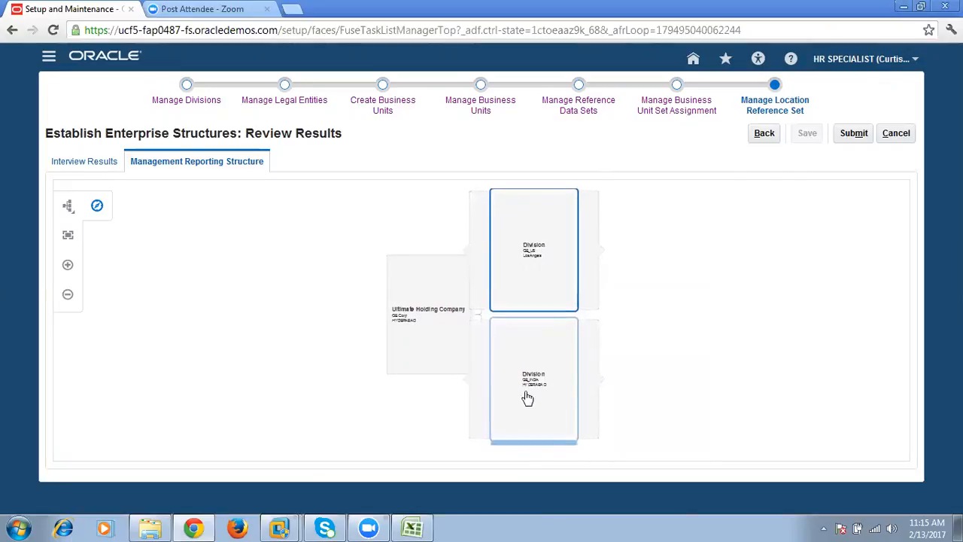
click(532, 364)
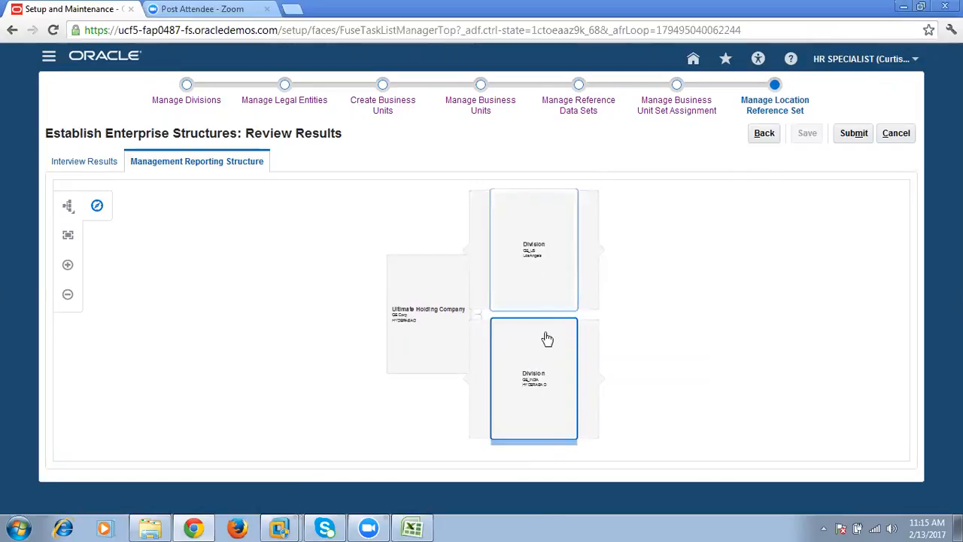
mouse_move(602, 255)
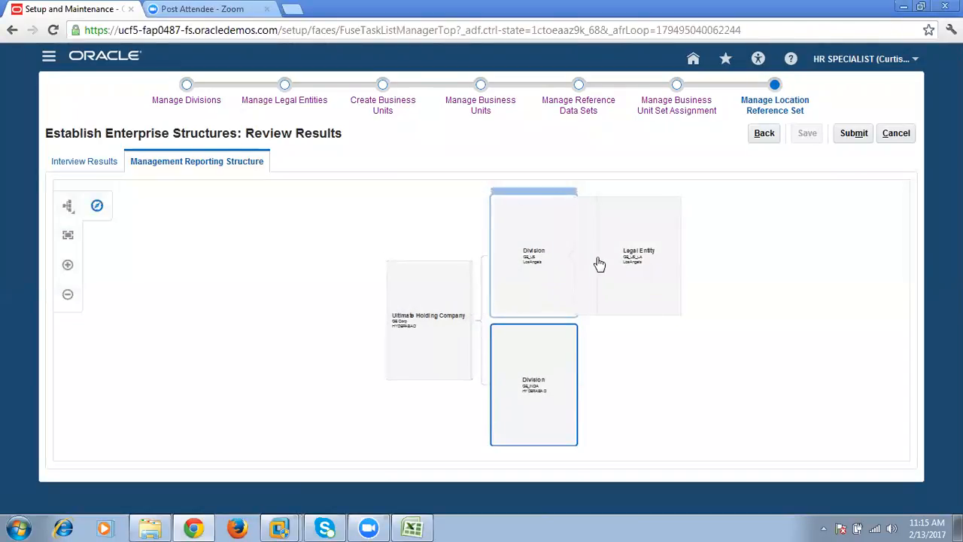
mouse_move(632, 260)
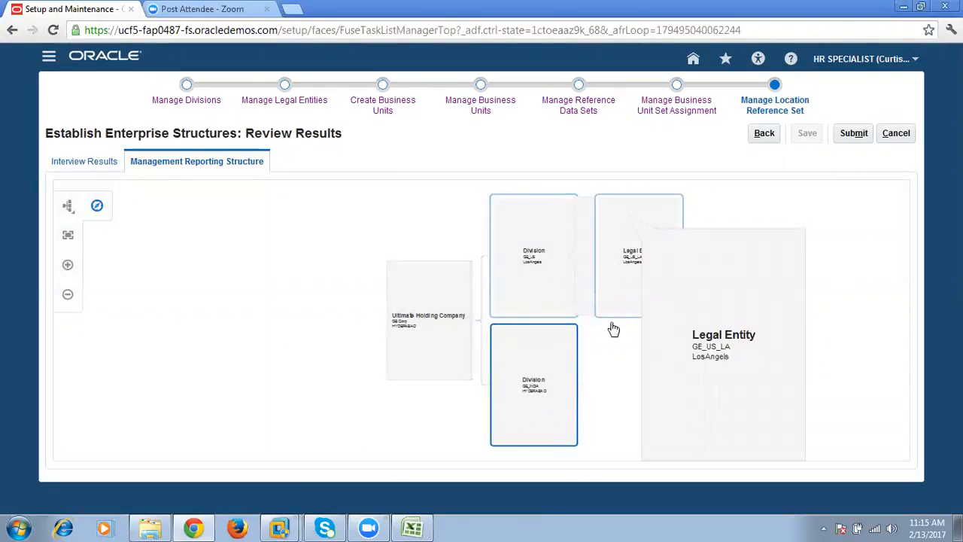
mouse_move(566, 394)
click(600, 389)
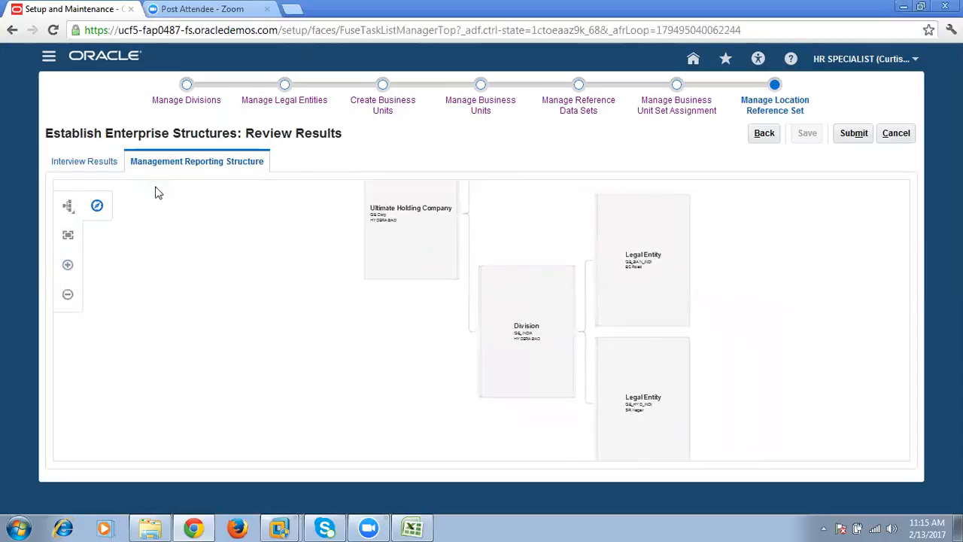
- Finish checking the review results and submit the GE Corp enterprise structure
click(89, 165)
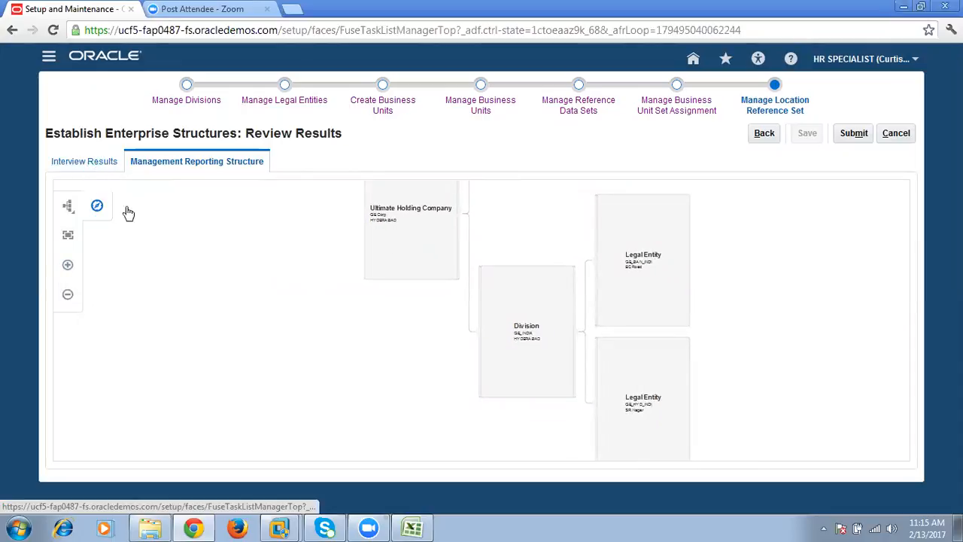
click(185, 162)
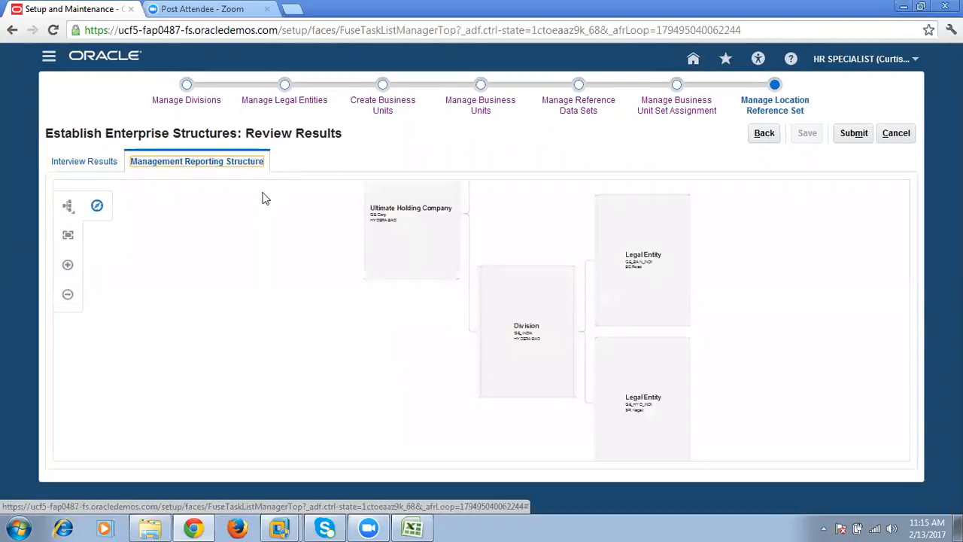
click(846, 136)
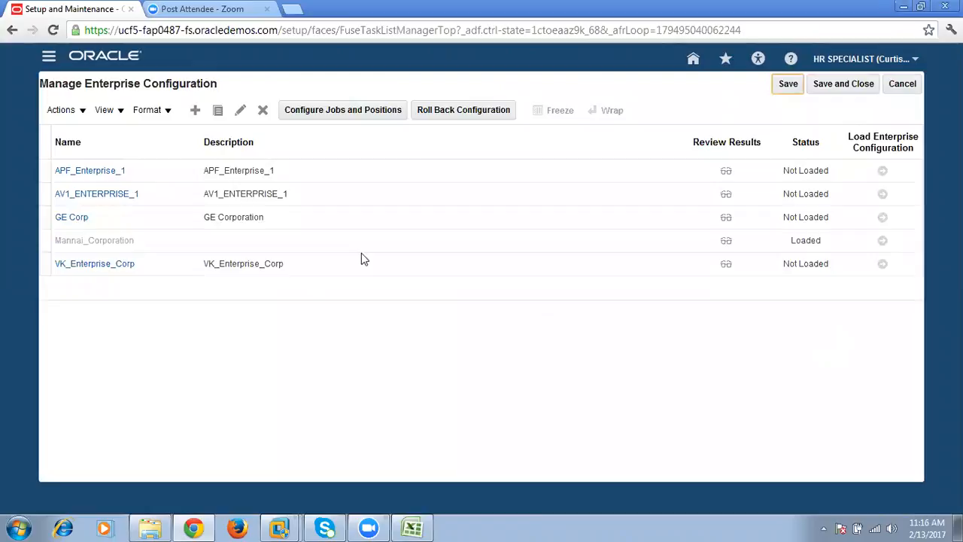
- Compare the load statuses of GE Corp and Mannai_Corporation in the enterprise configuration list, and select the GE Corp row
click(82, 224)
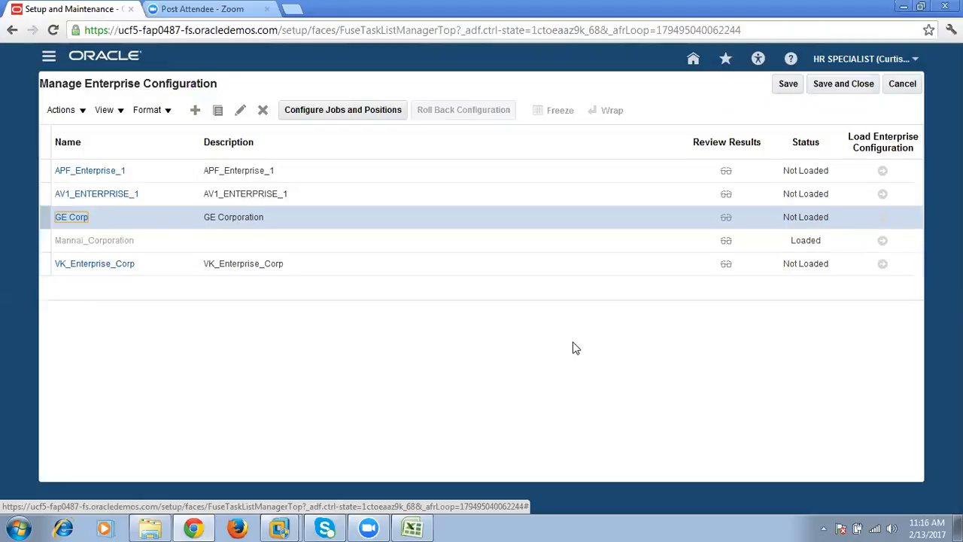
click(231, 219)
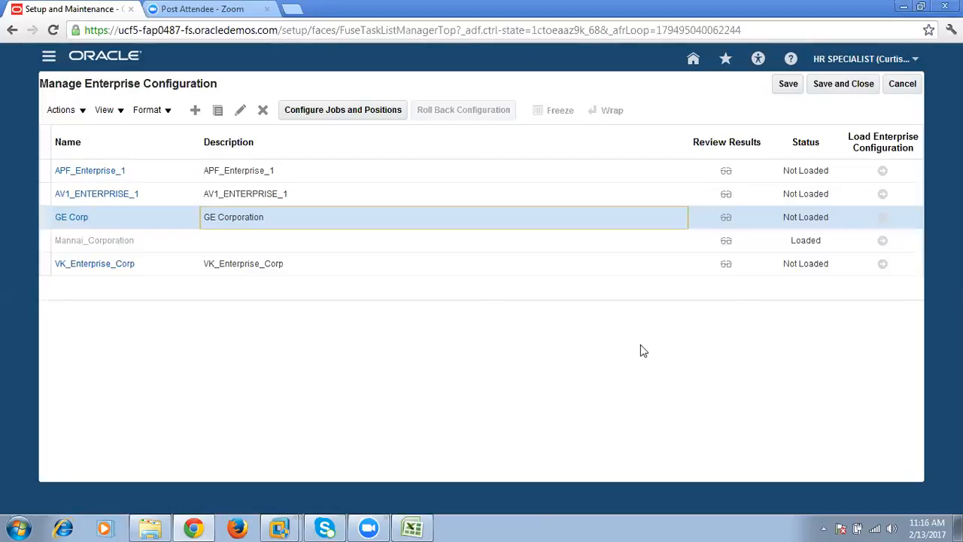
click(472, 364)
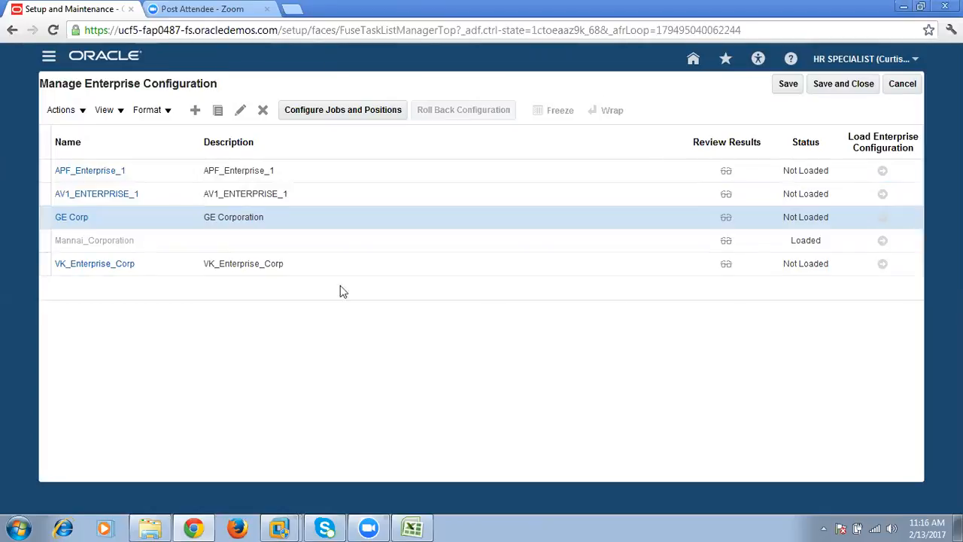
click(209, 246)
click(807, 246)
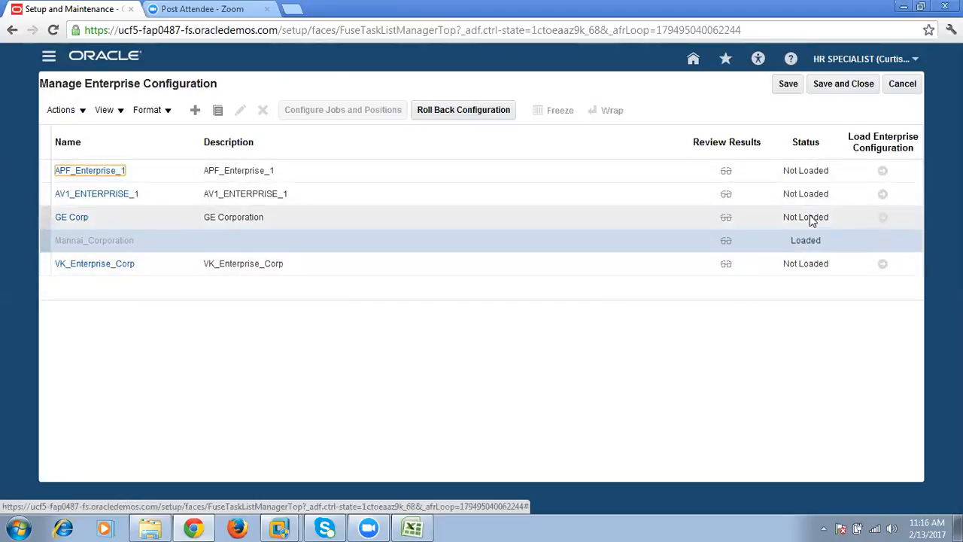
click(506, 220)
click(247, 217)
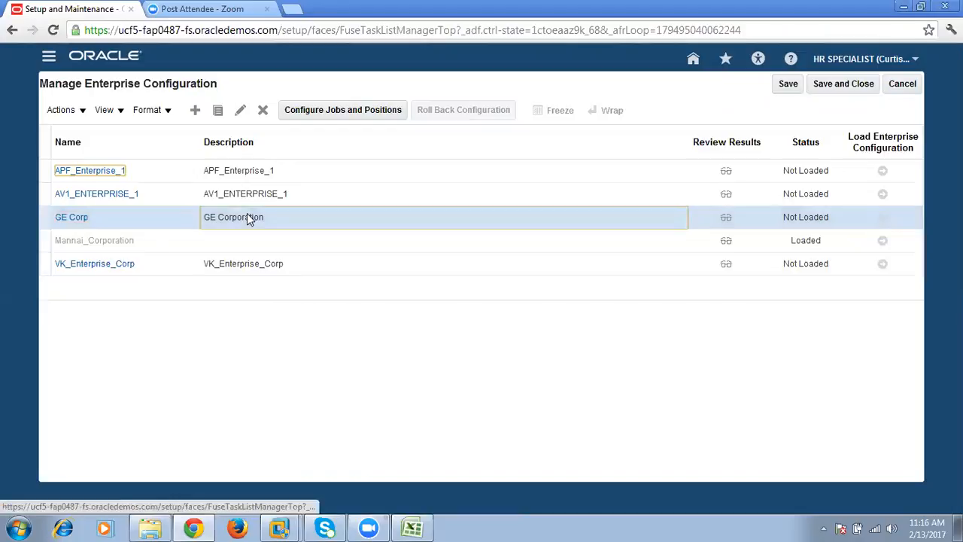
- Select the GE Corp and Mannai_Corporation rows in turn to compare which load, configure and roll-back actions each one offers
click(883, 219)
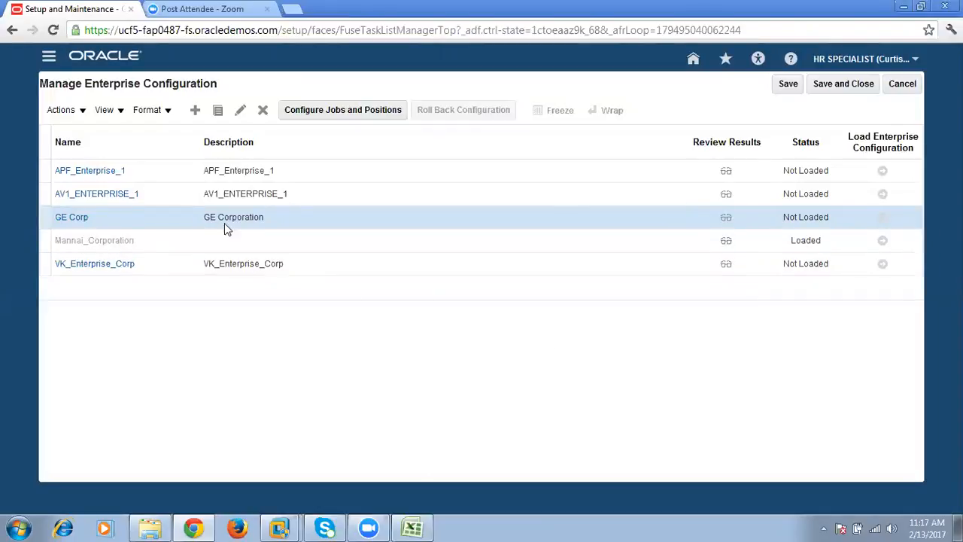
click(129, 247)
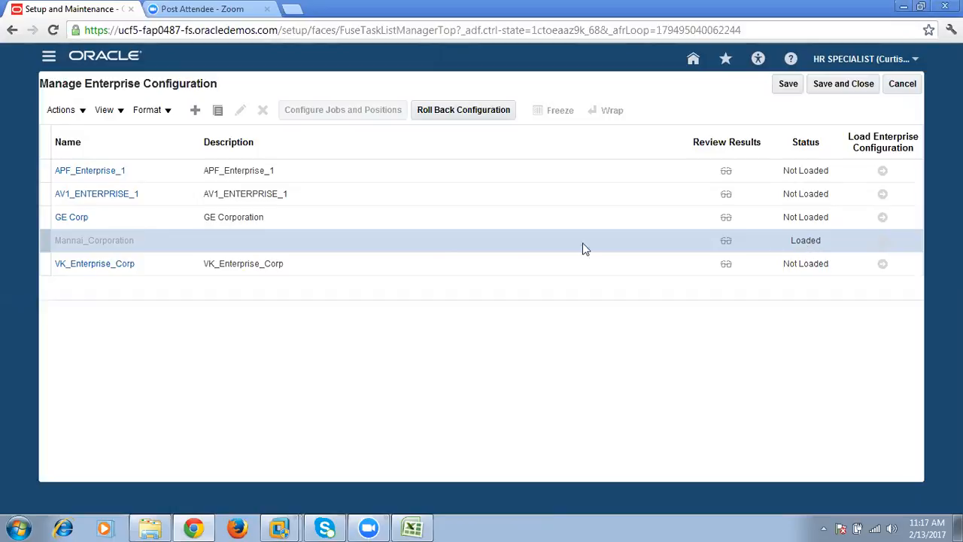
click(211, 226)
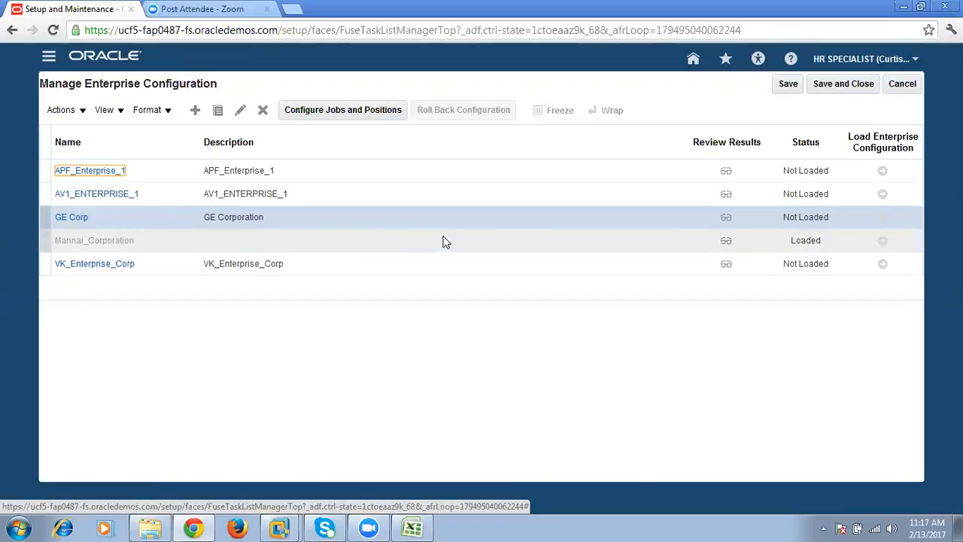
click(299, 221)
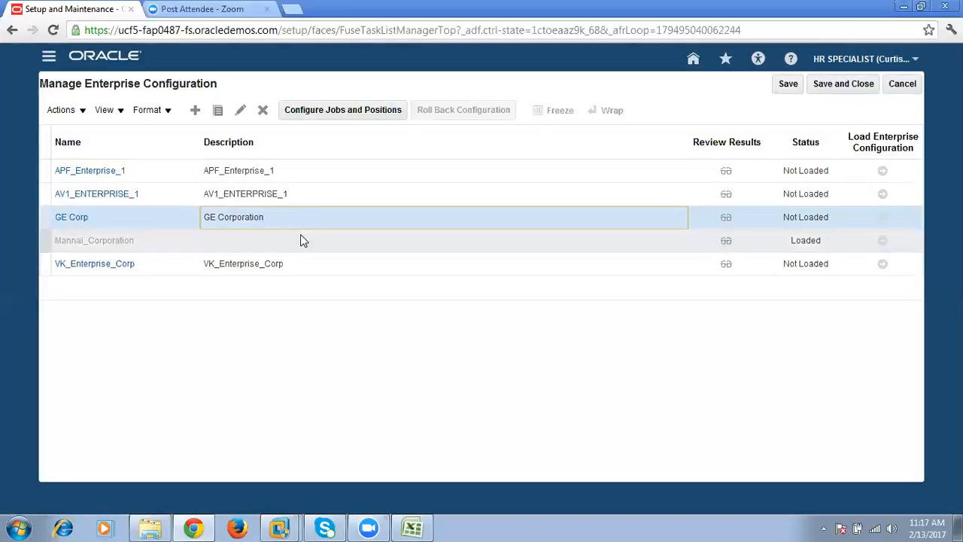
click(300, 239)
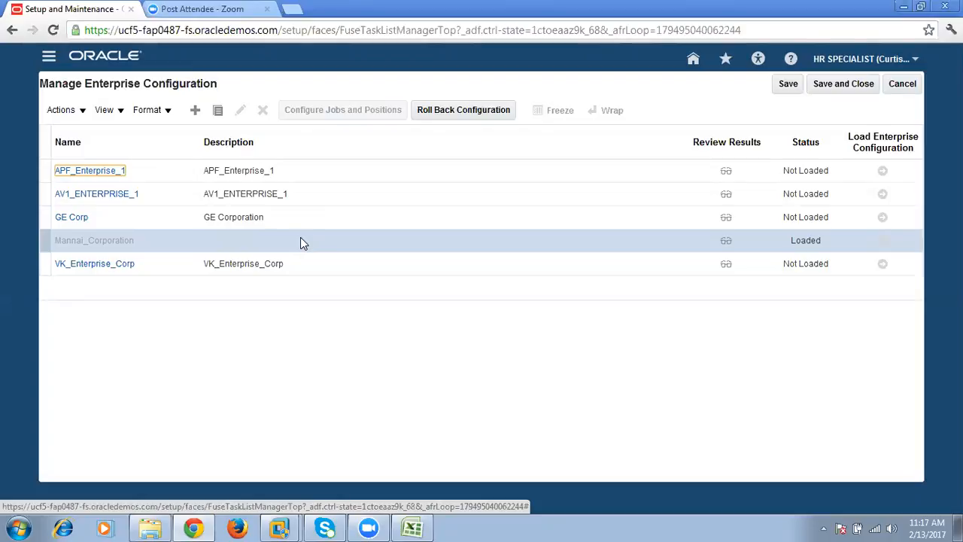
click(209, 218)
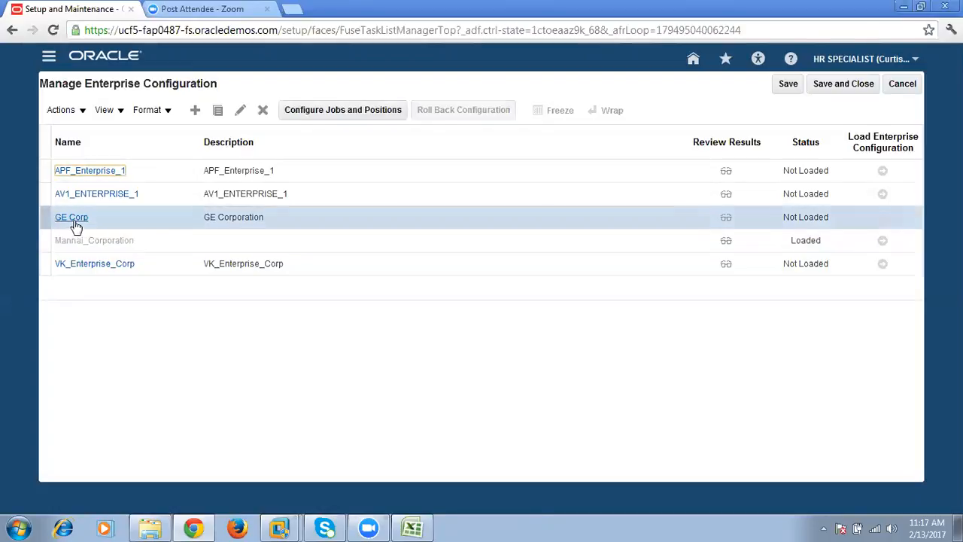
click(237, 242)
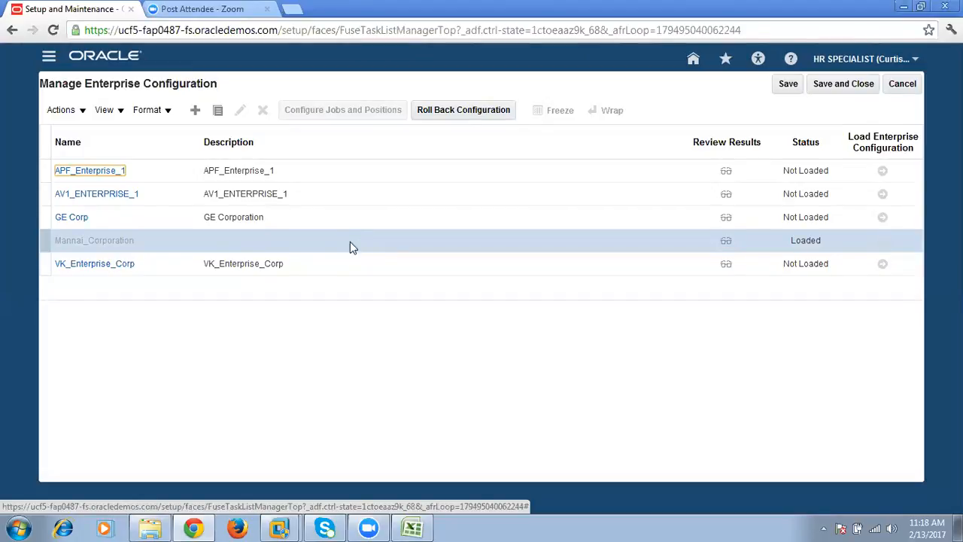
- Switch to the Excel plan and go through the structure levels in column K from Enterpriser down to Dept
click(412, 527)
drag(735, 150, 765, 404)
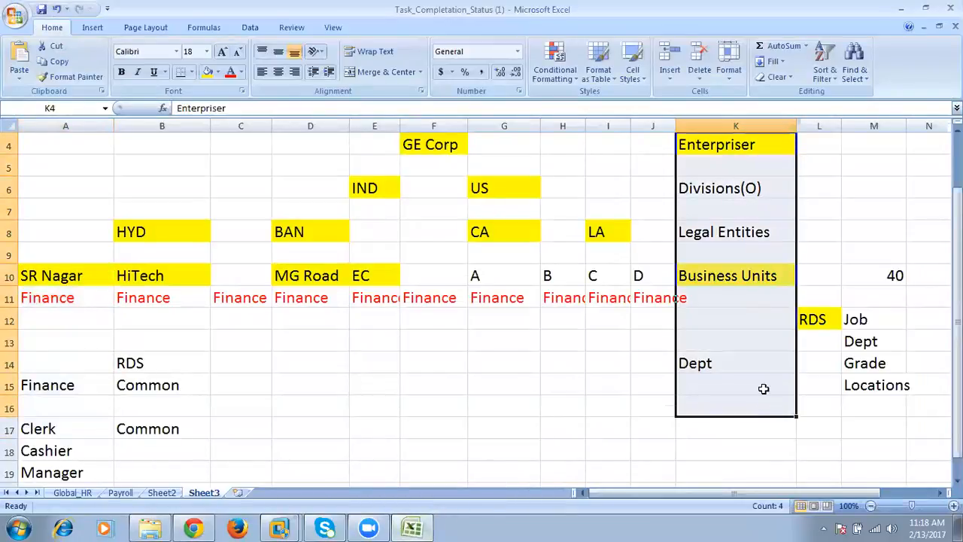
click(738, 188)
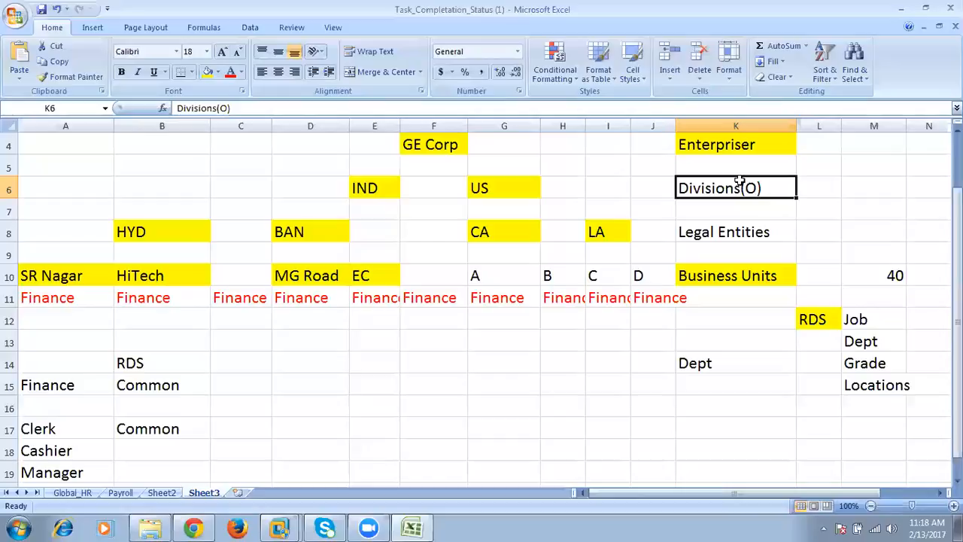
click(740, 239)
click(762, 295)
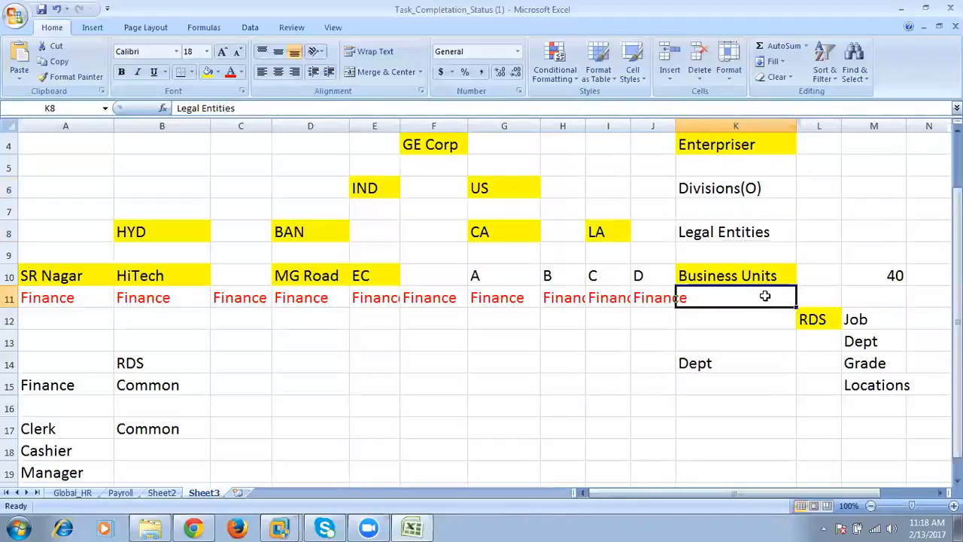
click(730, 317)
click(734, 341)
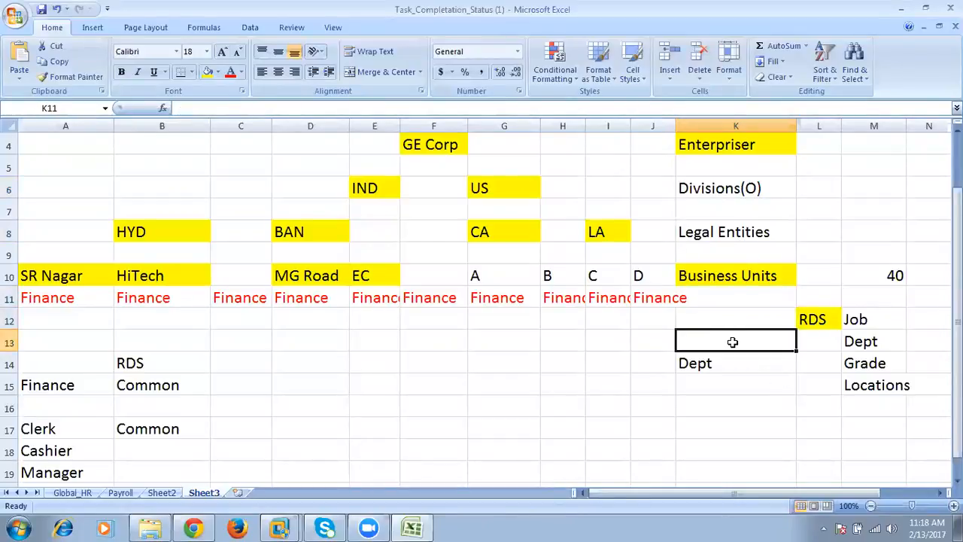
click(744, 405)
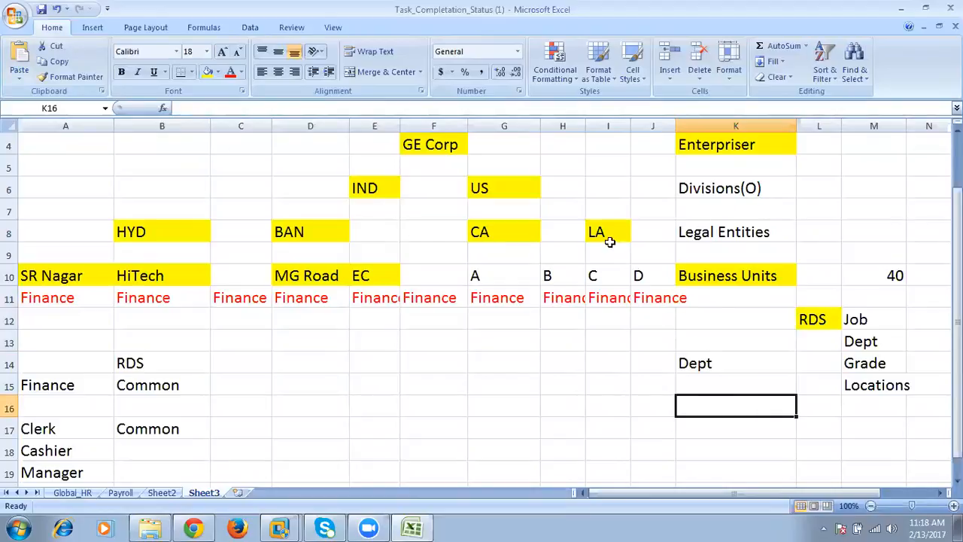
- Return to Oracle in Chrome and review Mannai_Corporation's interview results, from divisions and legal entities down to job structures
click(194, 527)
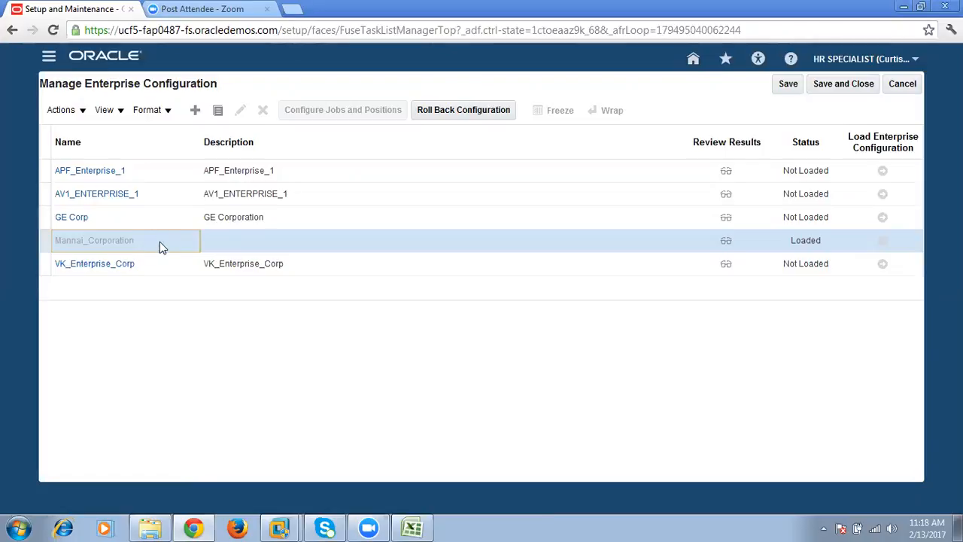
click(726, 242)
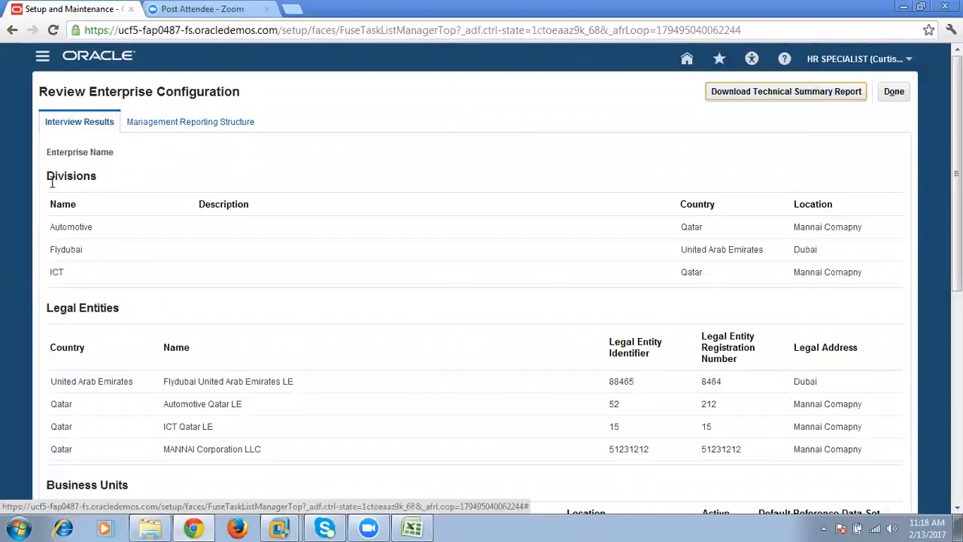
scroll(68, 271, down, 3)
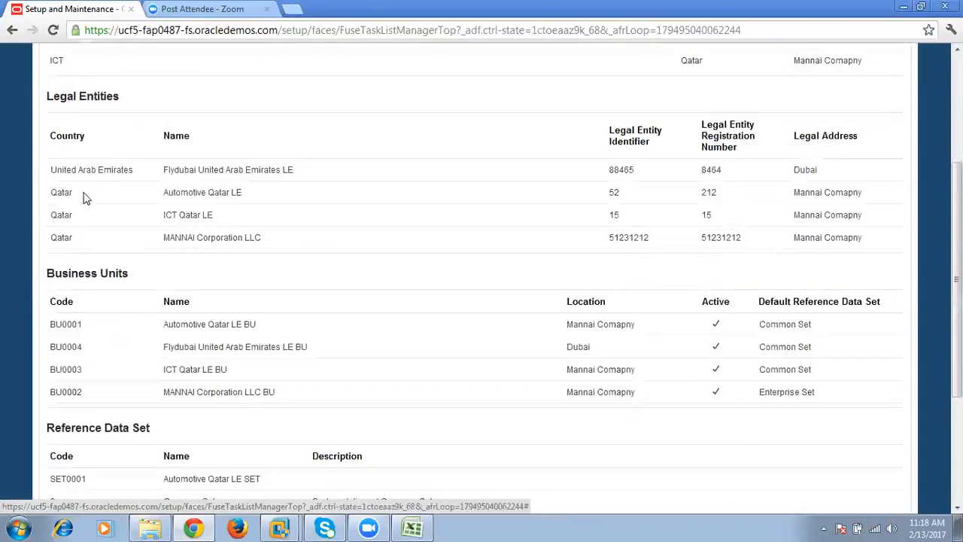
scroll(95, 266, down, 2)
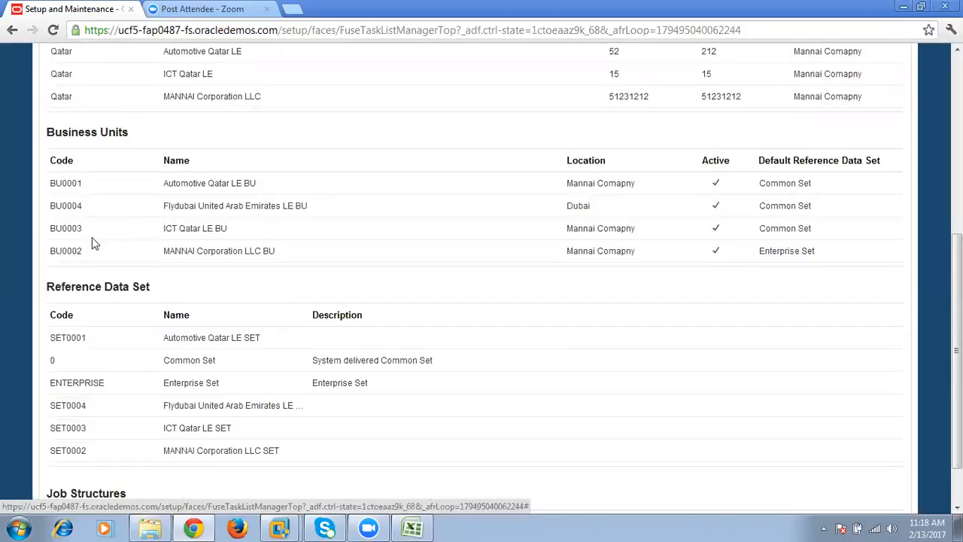
scroll(91, 242, down, 1)
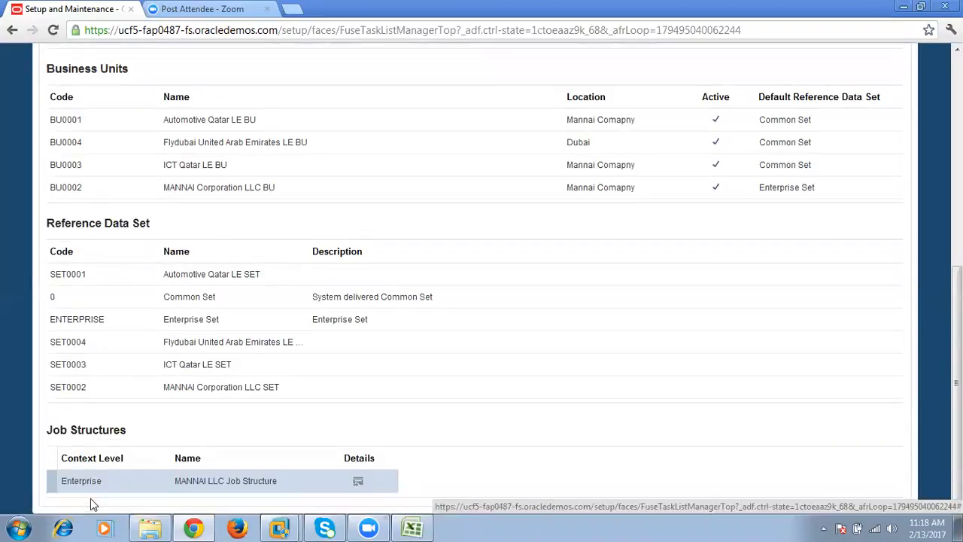
click(150, 486)
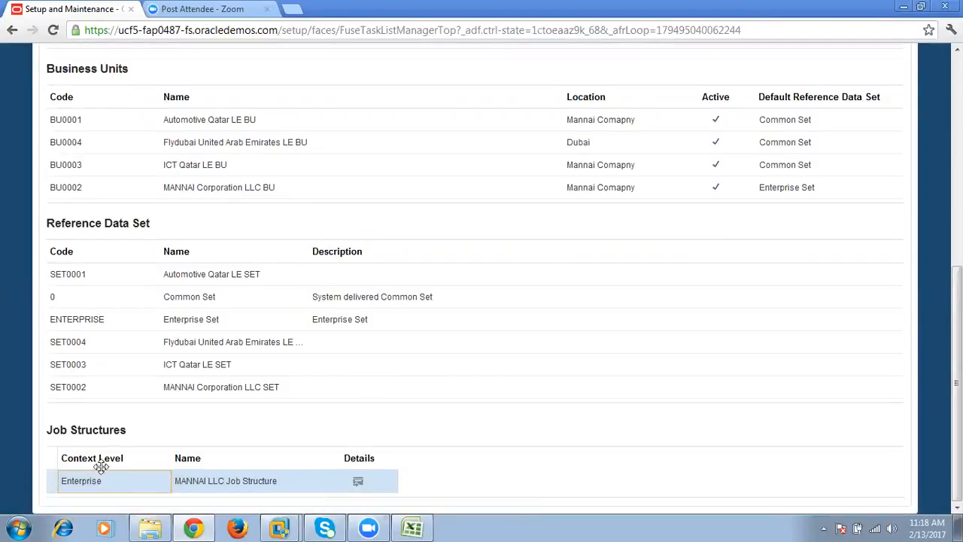
scroll(127, 444, up, 6)
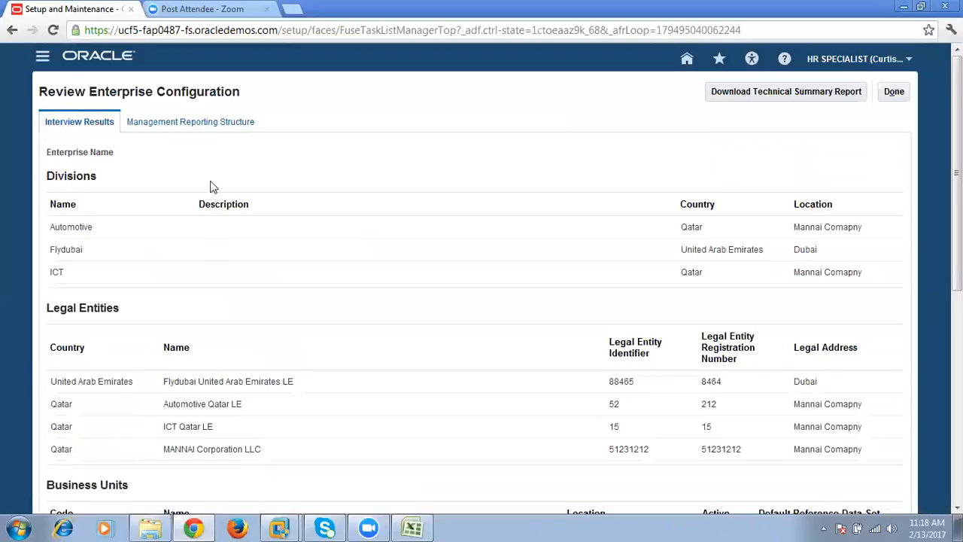
- Inspect the holding company and the Automotive division in Mannai_Corporation's Management Reporting Structure, and close the review
click(216, 125)
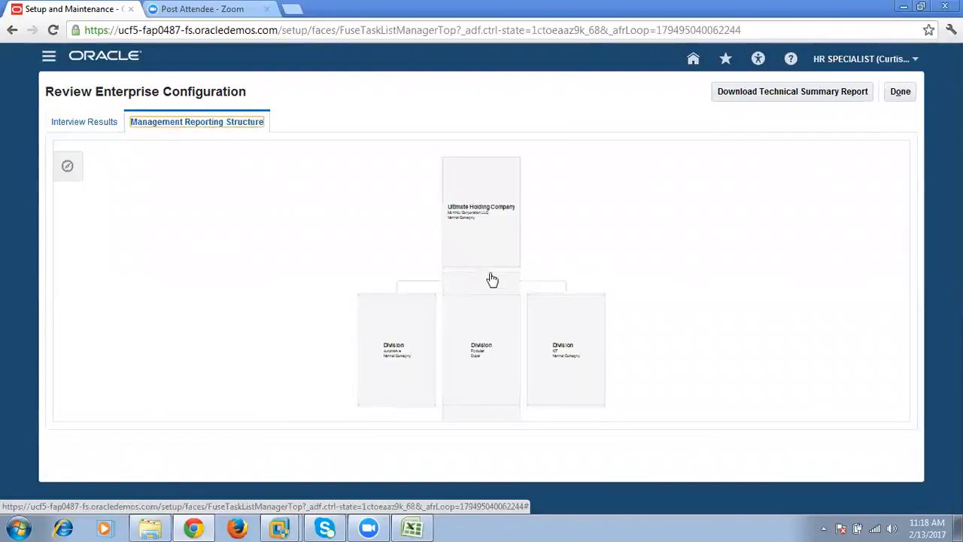
click(499, 209)
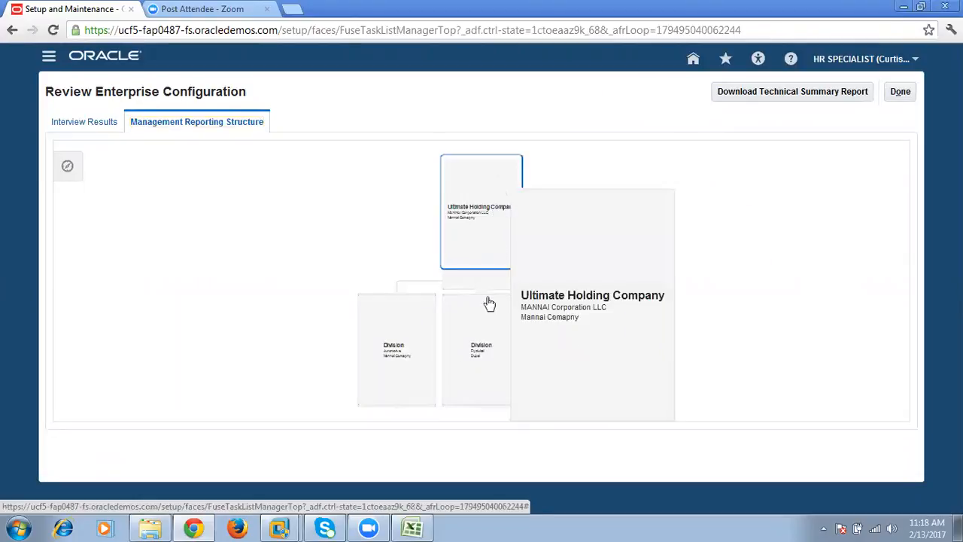
click(419, 350)
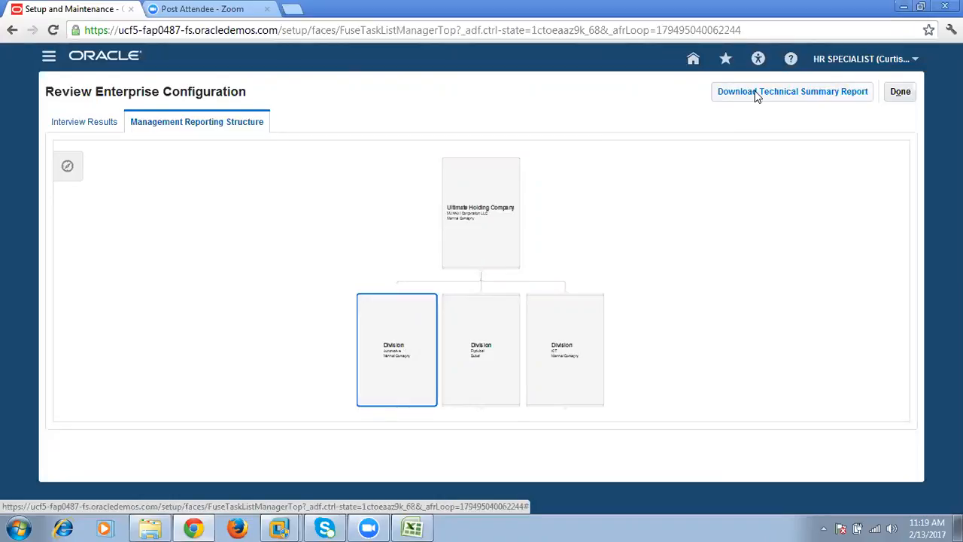
click(906, 92)
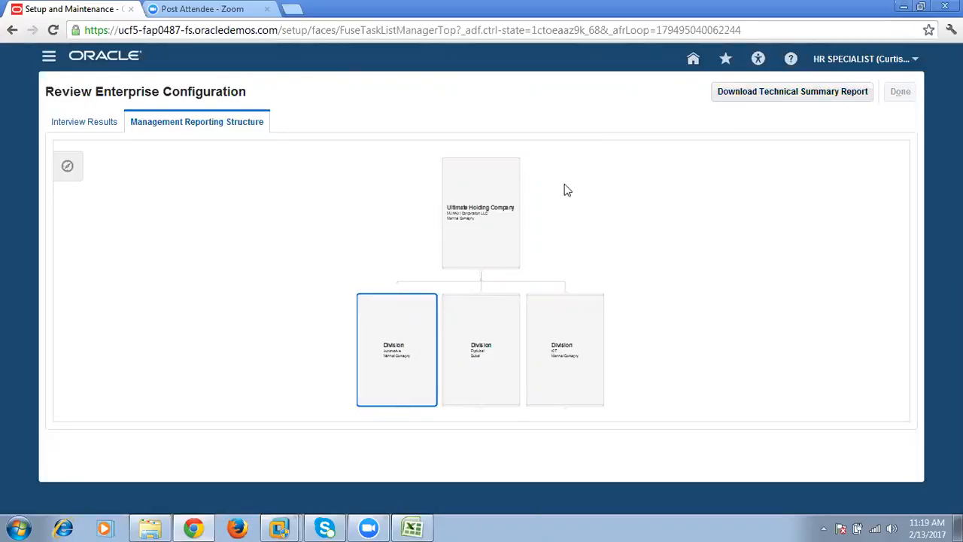
- Open the GE Corp structure to view its enterprise information, and cancel out of it without changes
click(71, 217)
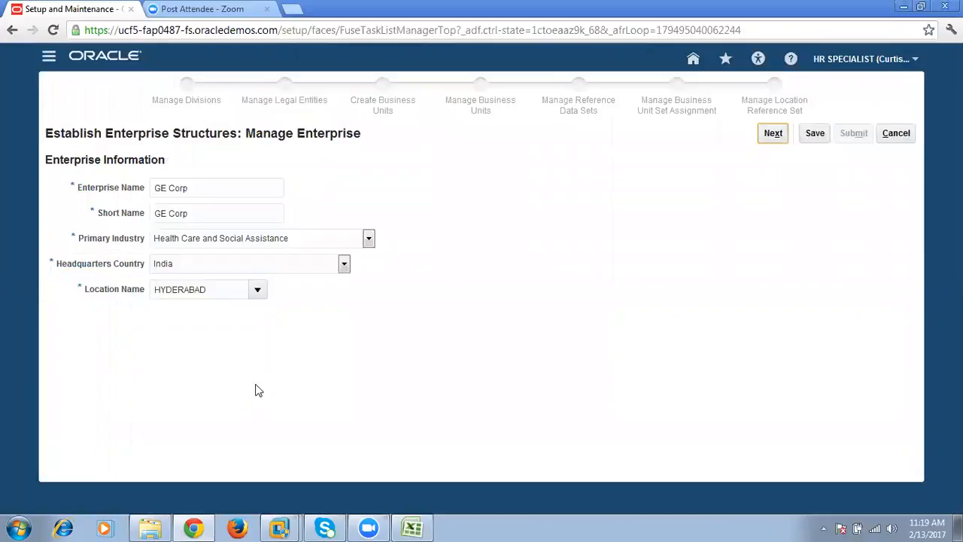
click(896, 133)
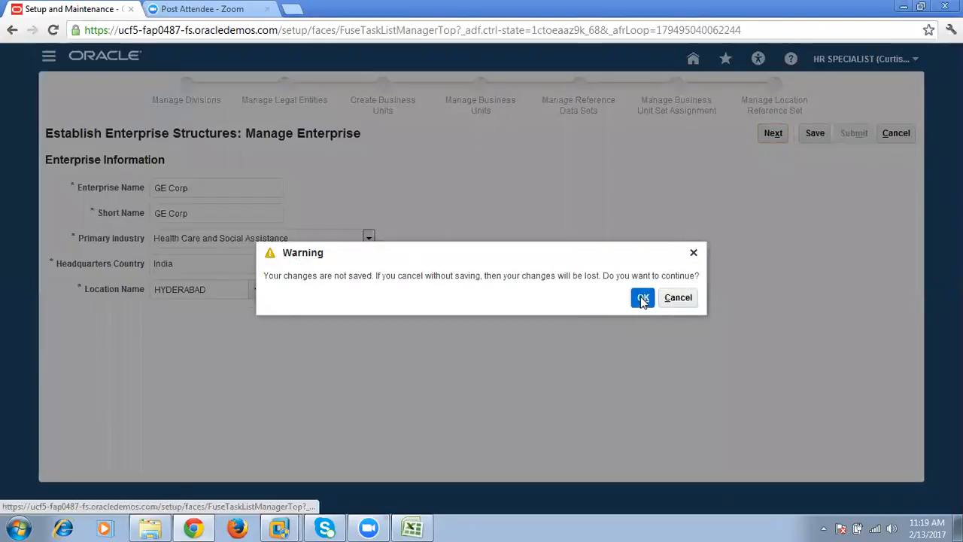
click(644, 298)
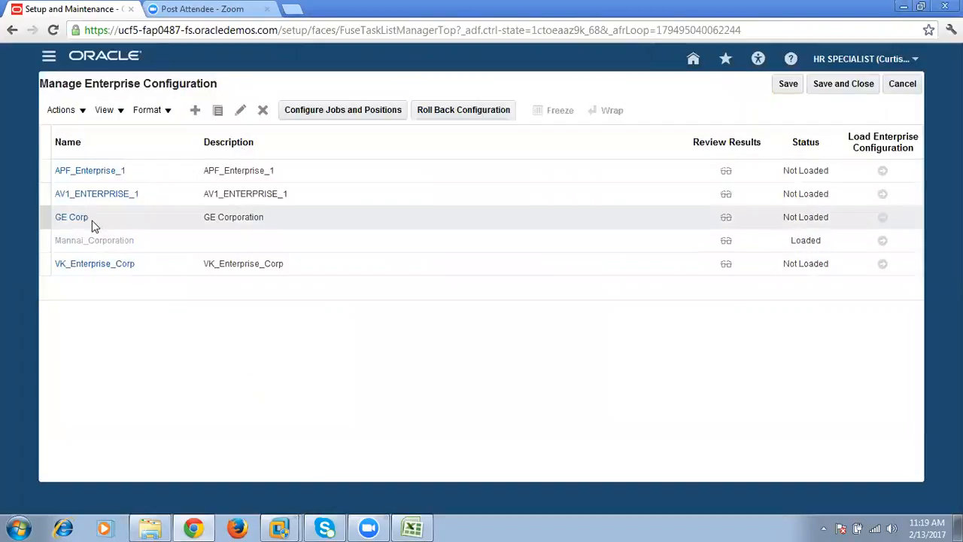
- Open the review results of GE Corp, download its Technical Summary Report and keep the PDF file
click(242, 224)
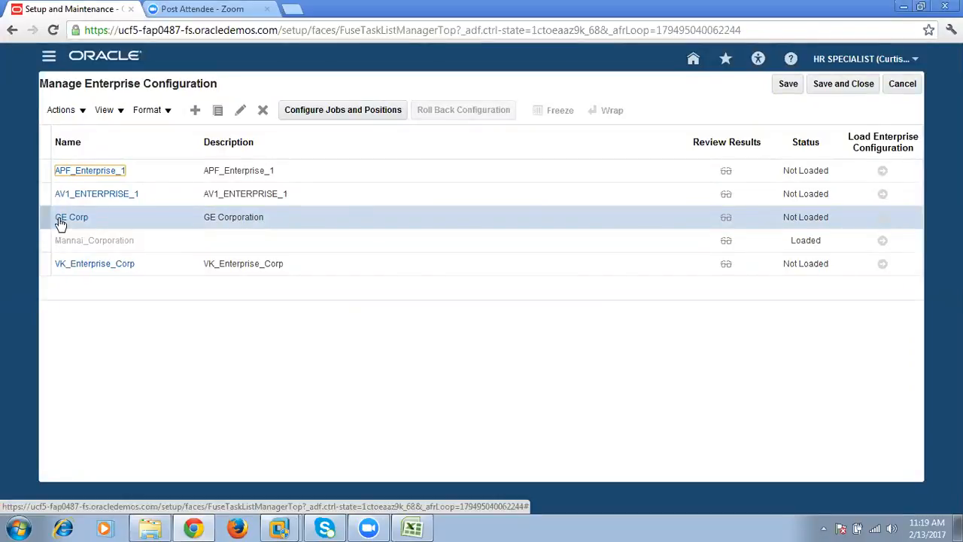
click(247, 216)
click(726, 219)
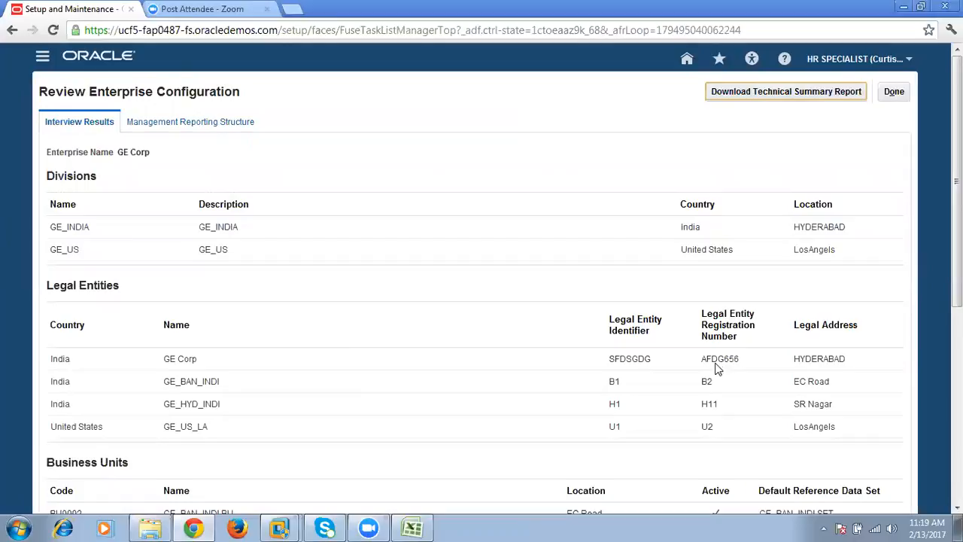
click(742, 92)
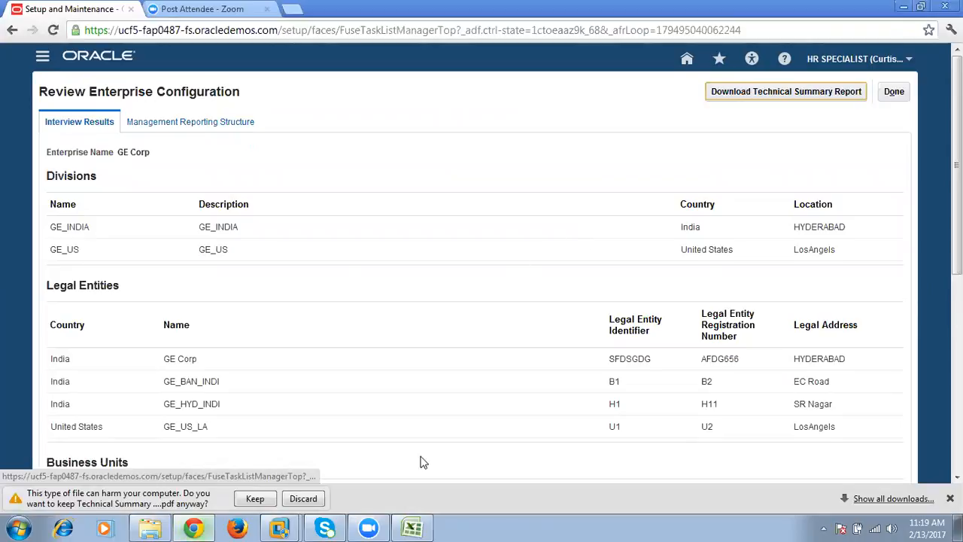
click(255, 498)
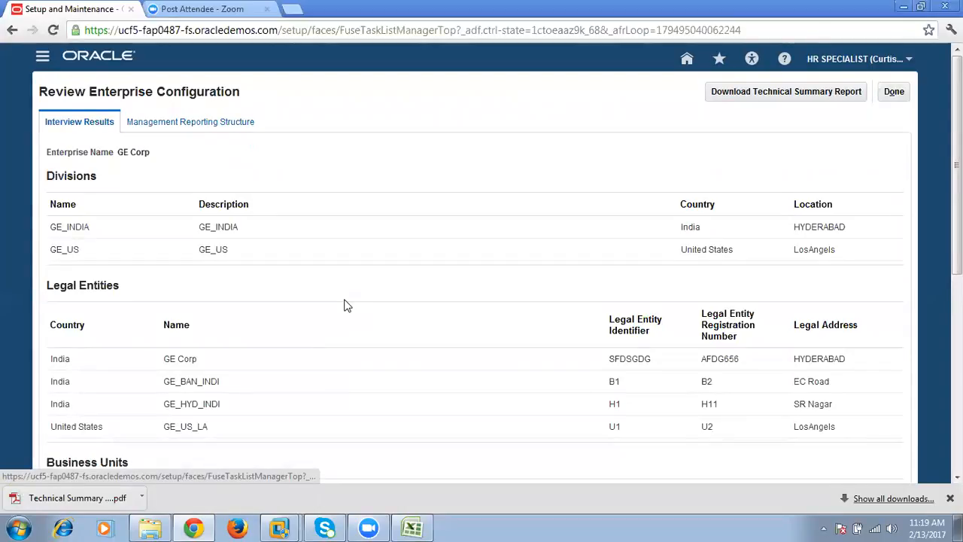
- Open the downloaded Technical Summary Report in Adobe Reader and examine its contents list, enterprise settings and GE_INDIA and GE_US divisions
click(110, 500)
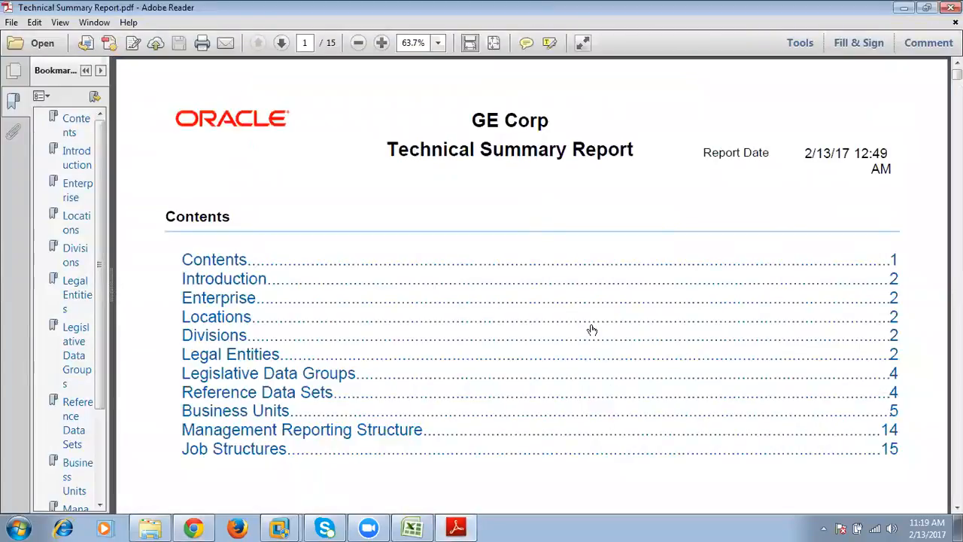
drag(475, 117, 580, 150)
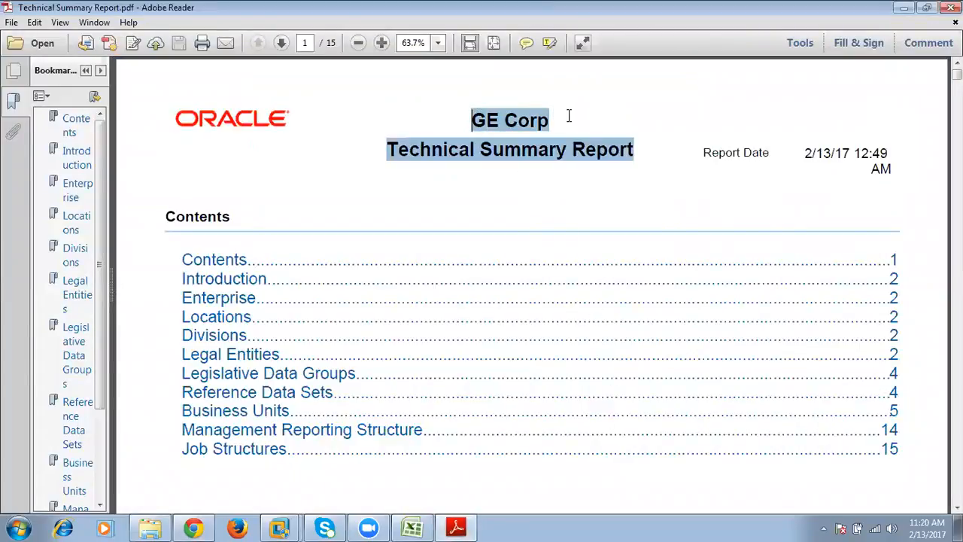
click(482, 302)
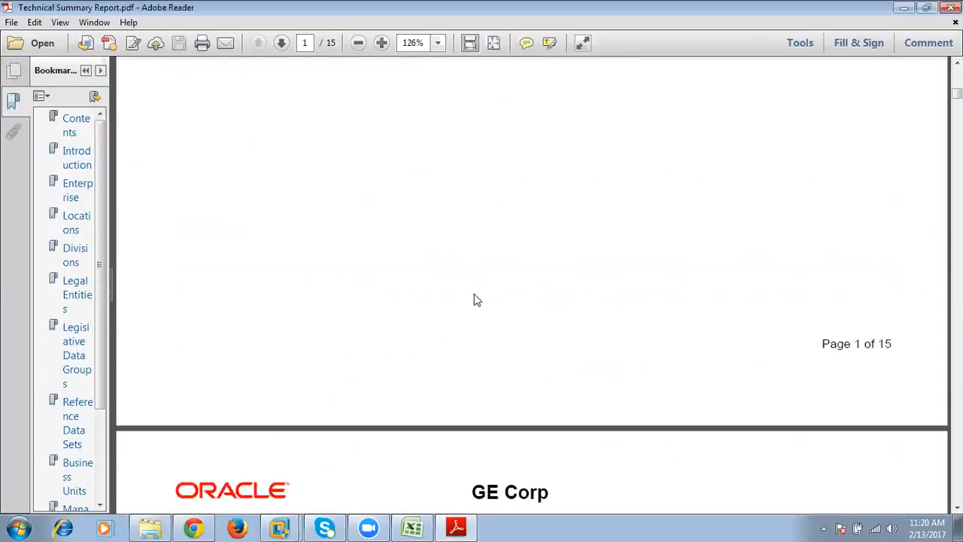
scroll(472, 299, down, 5)
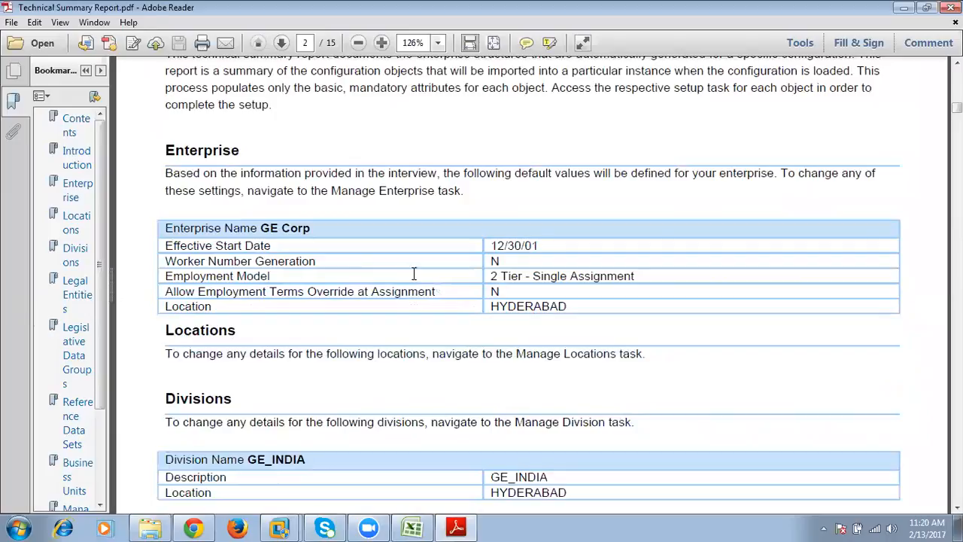
scroll(599, 348, down, 5)
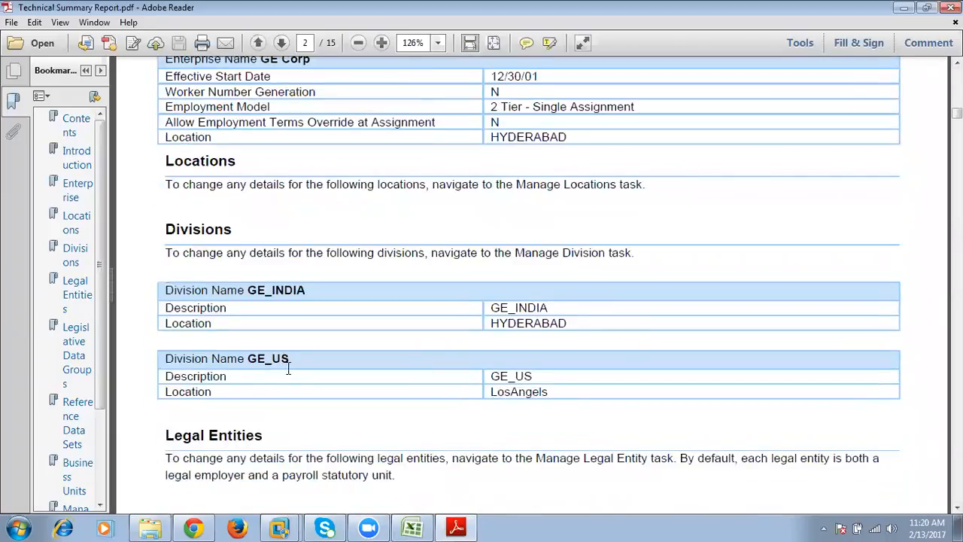
drag(224, 290, 404, 389)
- Examine the report's legal entities, reference data sets and Business Units section, and close the PDF
scroll(416, 395, down, 10)
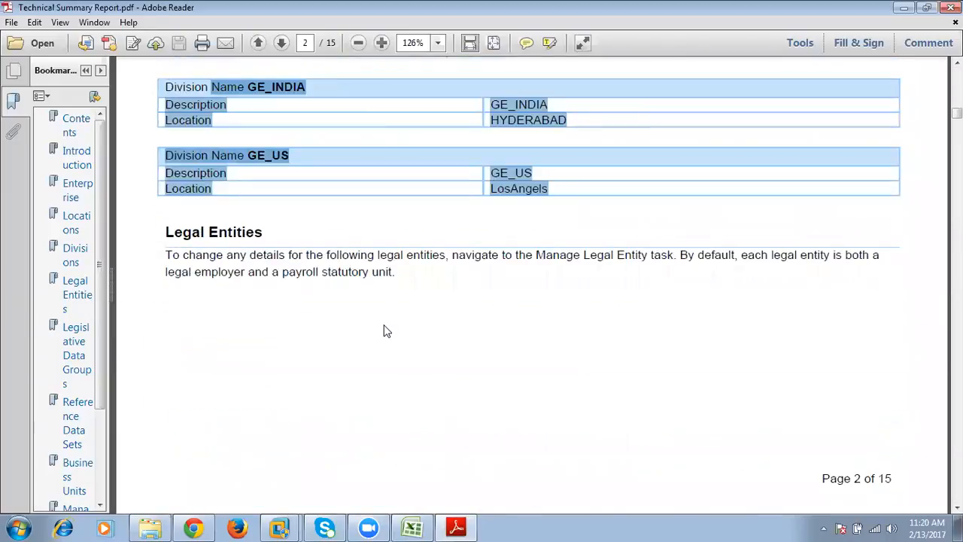
scroll(385, 329, down, 15)
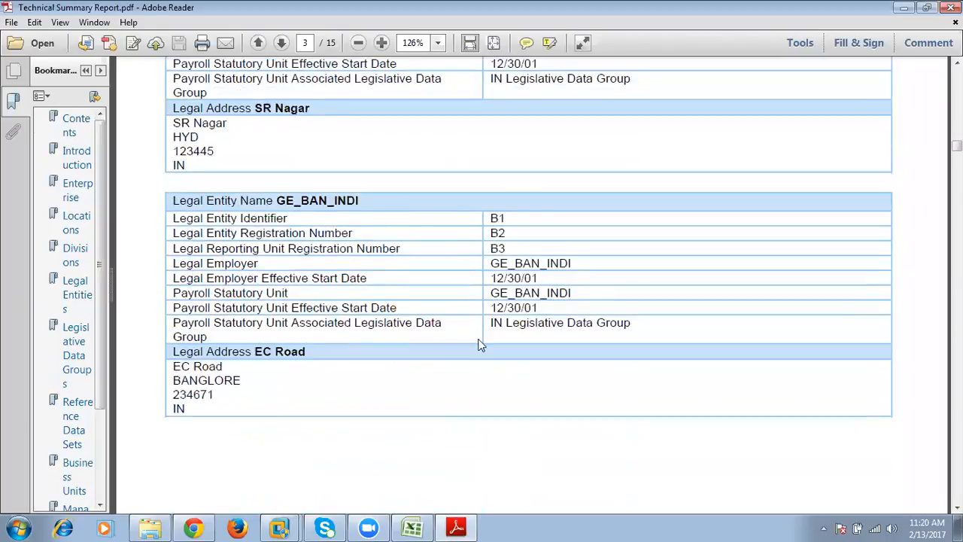
scroll(483, 378, down, 20)
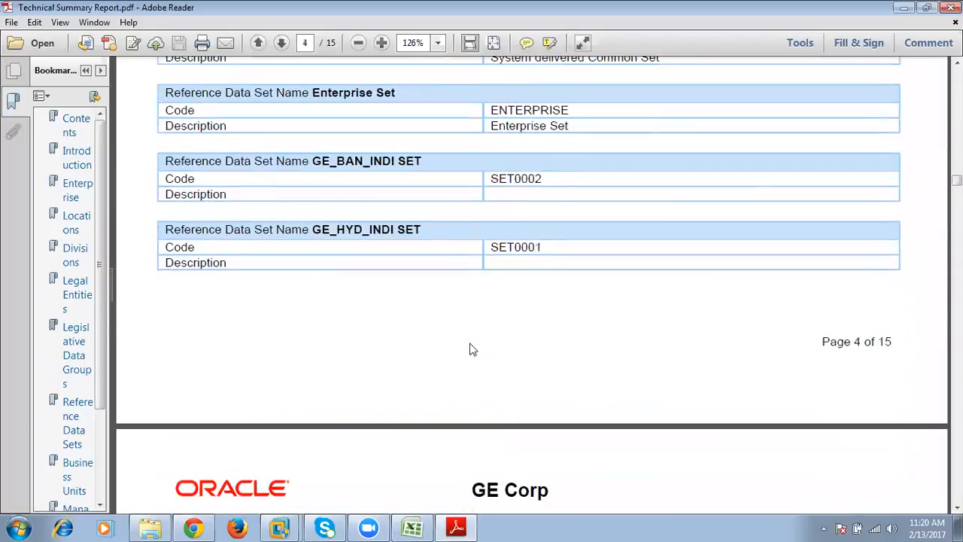
scroll(462, 332, down, 7)
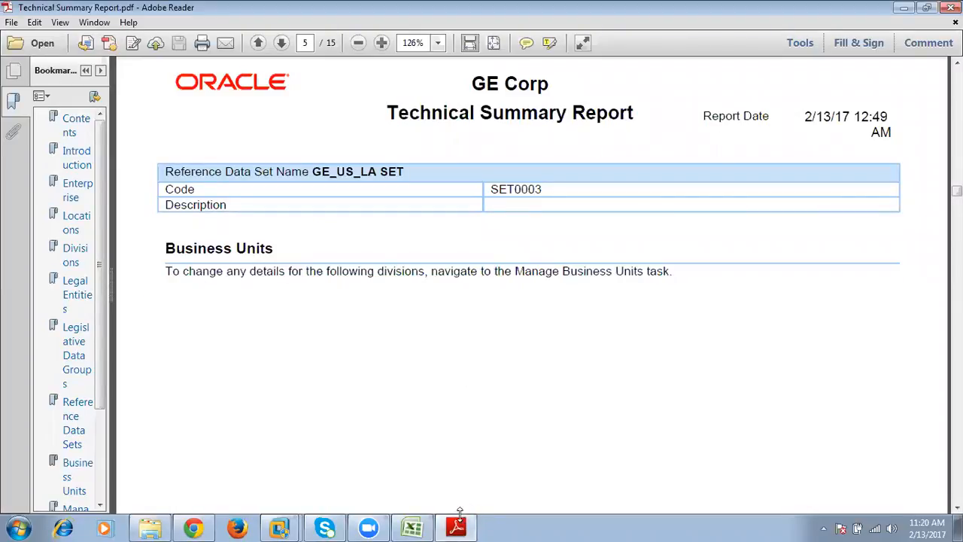
right_click(459, 527)
click(377, 498)
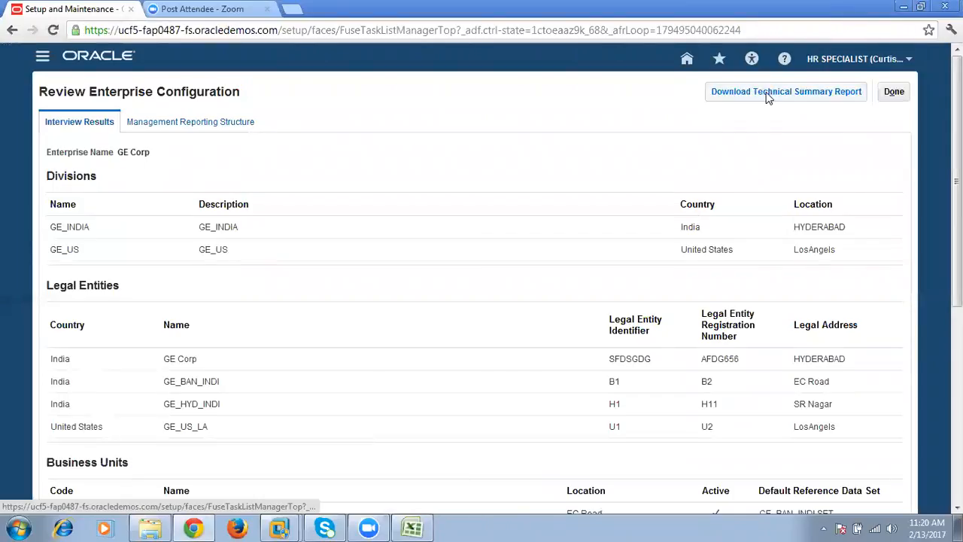
- Switch to the Excel plan and enter AIM in cell C23 and OUM in cell C25 of Sheet3
click(412, 528)
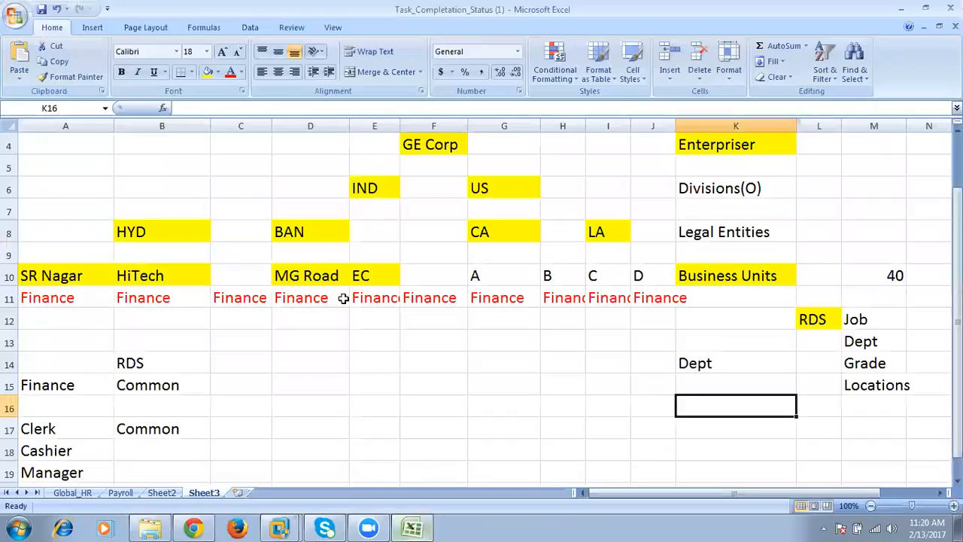
scroll(301, 393, down, 5)
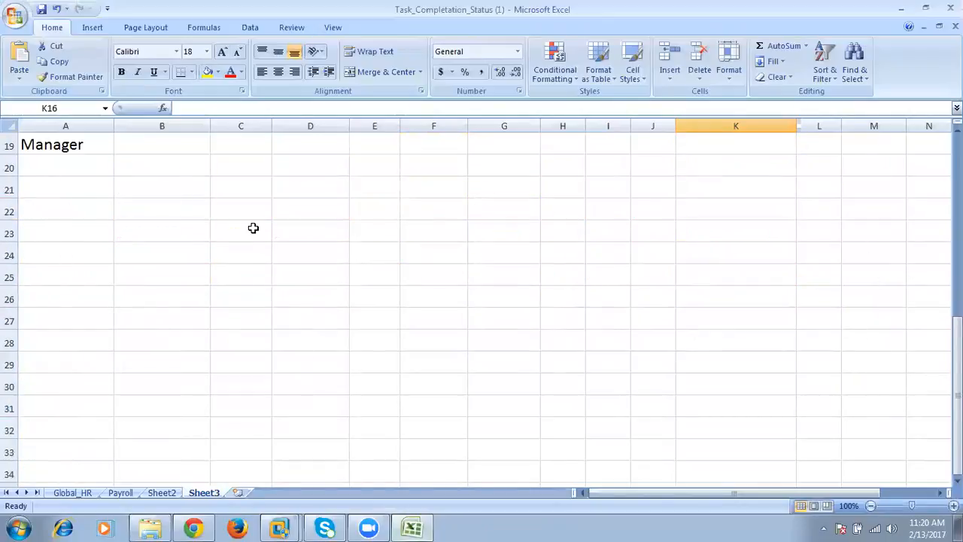
click(253, 228)
text(AIM)
key(Return)
key(Return)
text(OUM)
key(Tab)
- Merge cells D23 to G23 beside AIM into one cell
drag(301, 235, 481, 237)
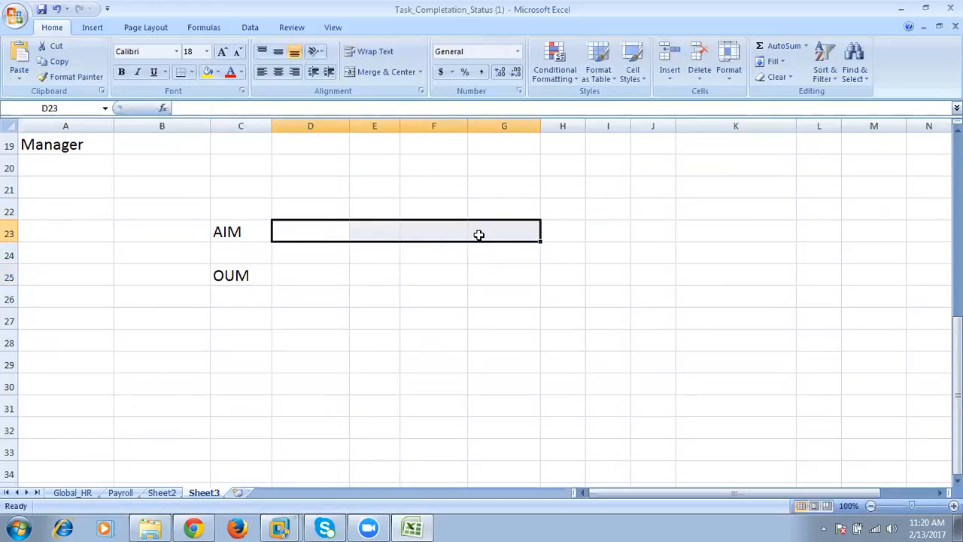
right_click(479, 234)
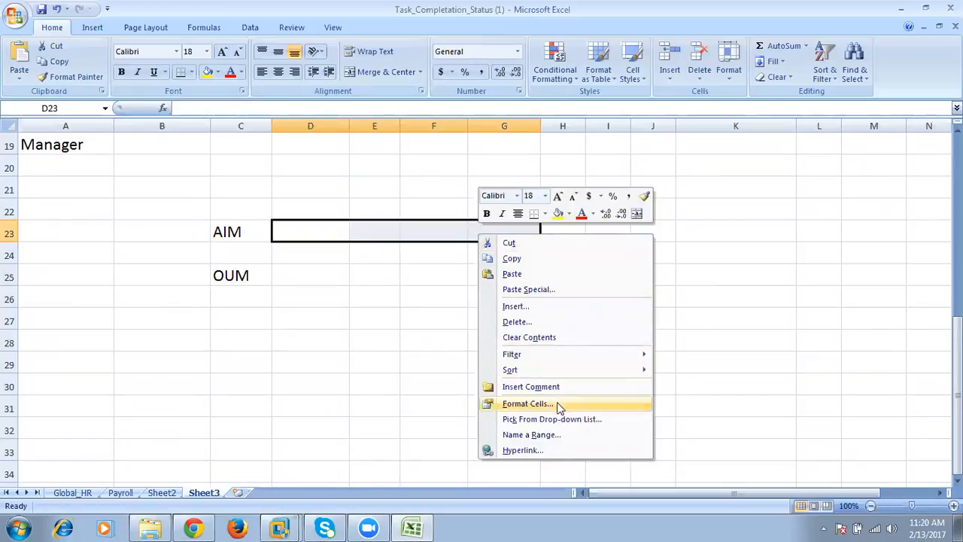
click(555, 405)
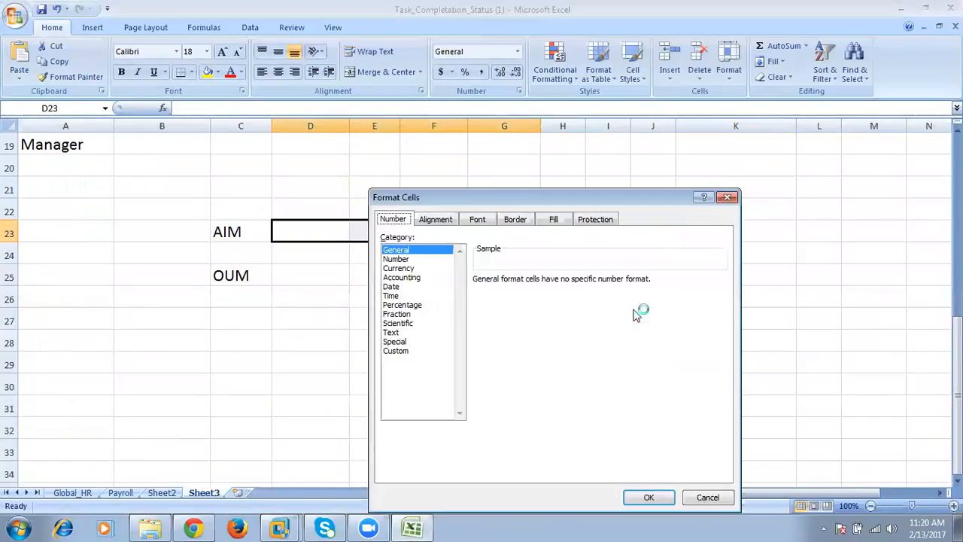
click(434, 220)
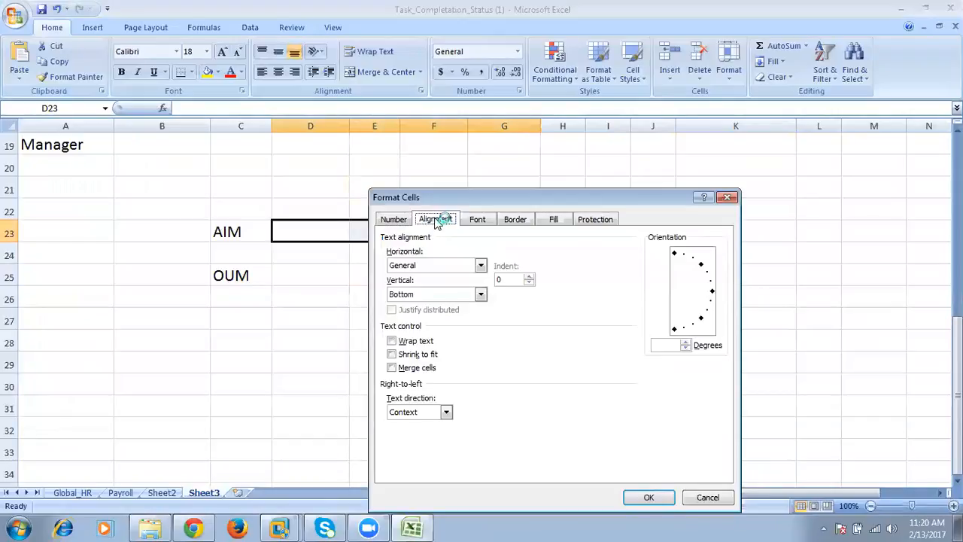
click(410, 368)
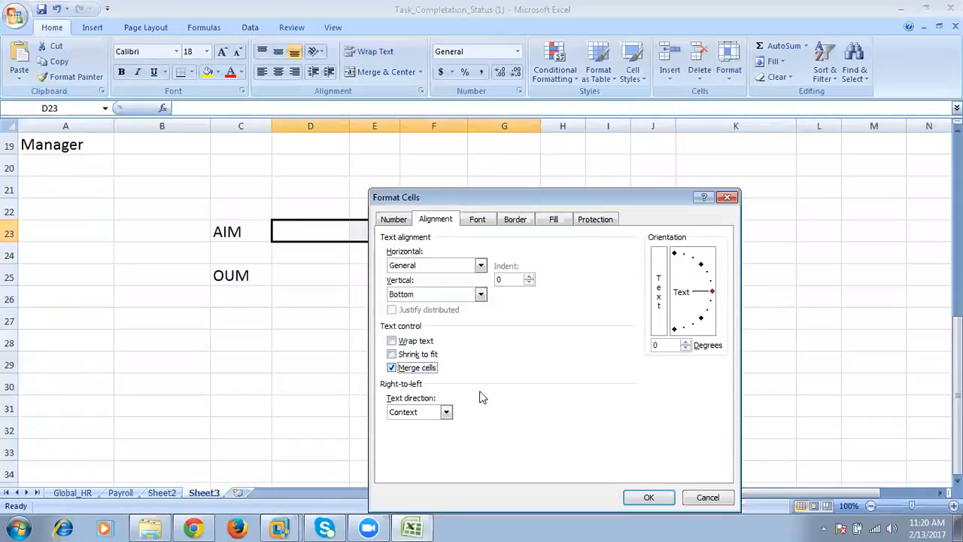
click(648, 497)
- Enter "Application Implementation Methodolog" in the merged cell beside AIM
text(Applicatio)
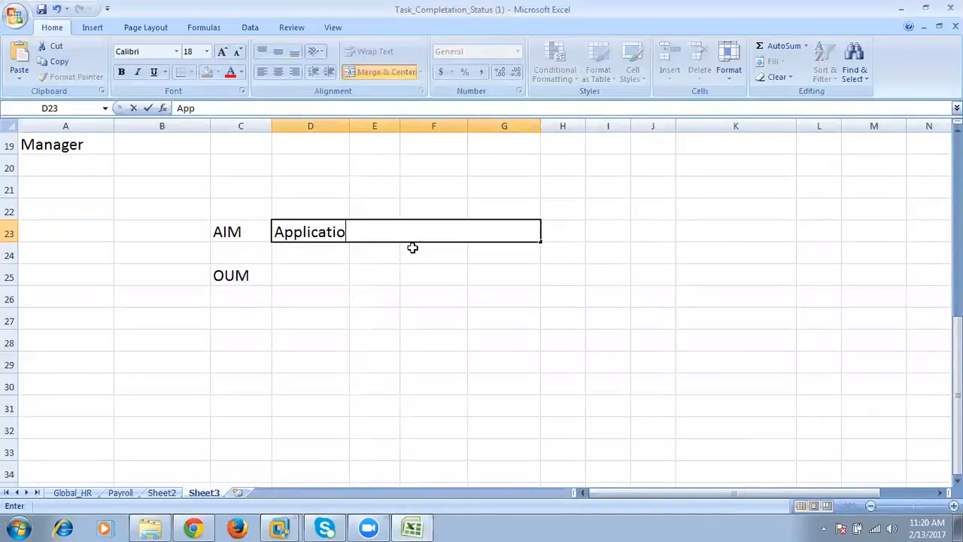
text(n Implemen)
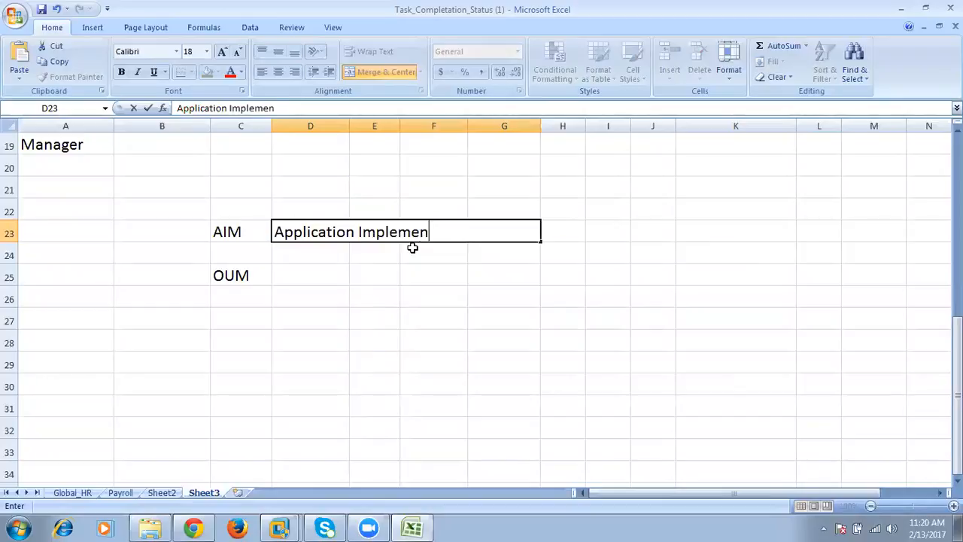
text(tation Metho)
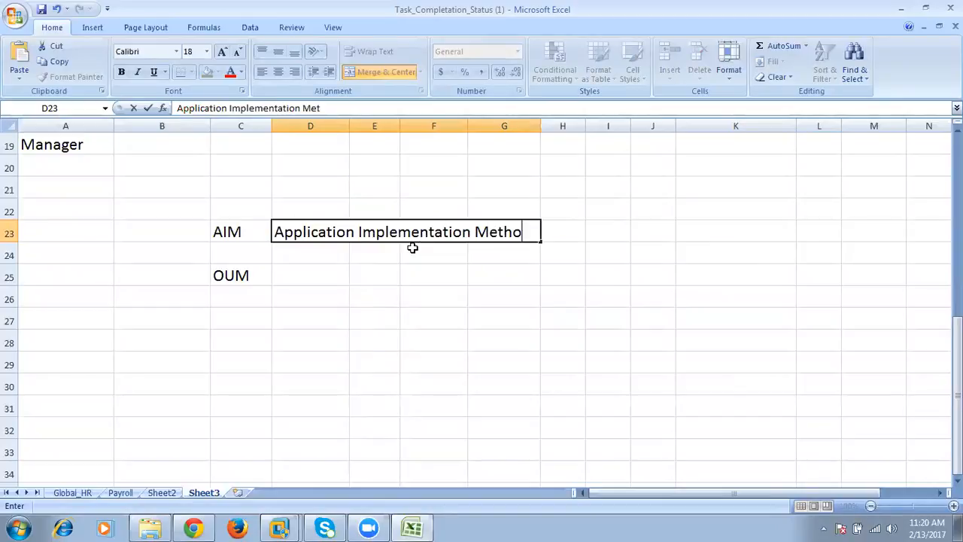
text(dolog)
key(Return)
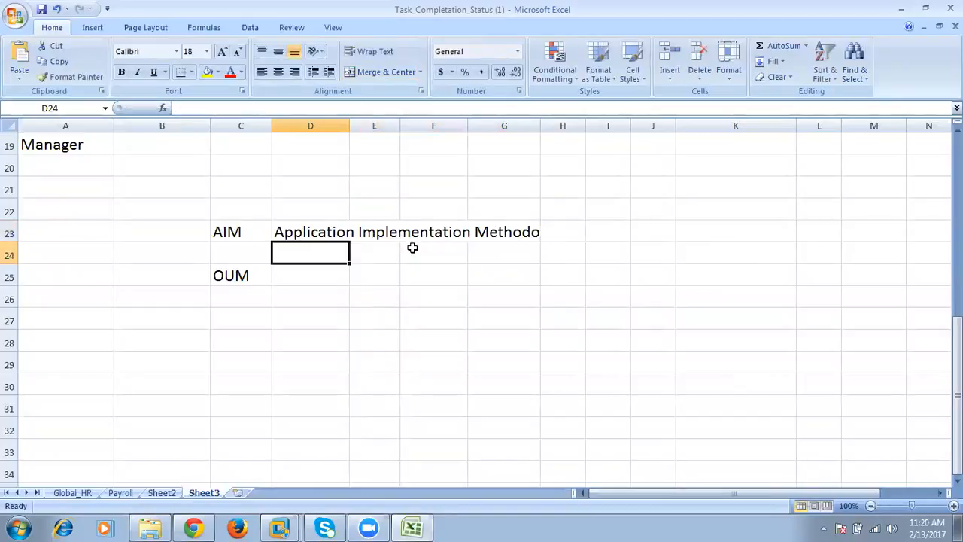
click(444, 234)
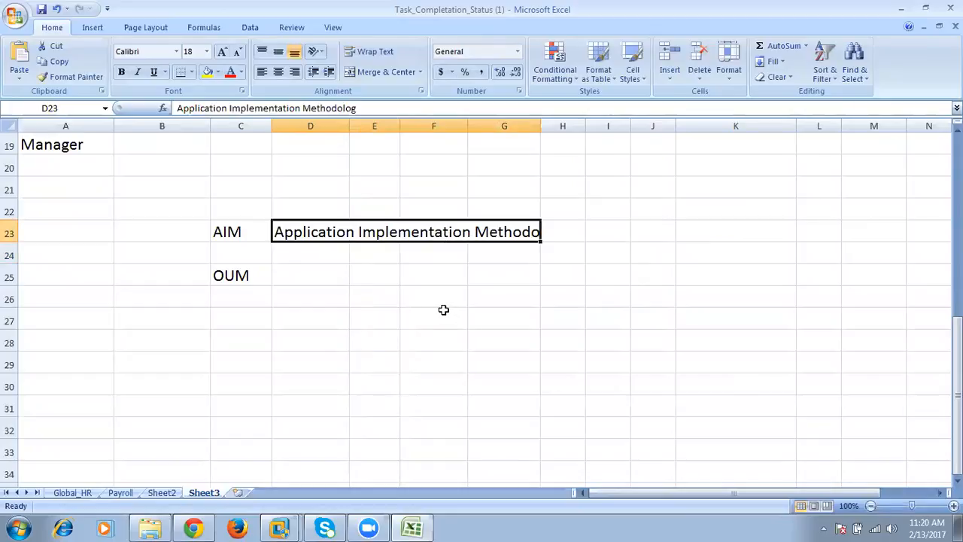
- Merge cells D25 to G25 beside OUM into one cell
drag(331, 276, 481, 271)
right_click(482, 272)
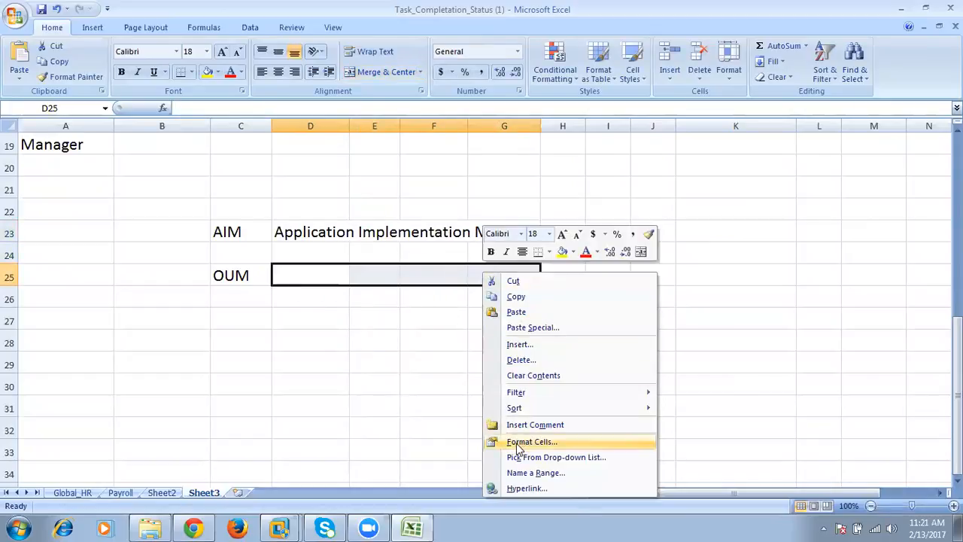
key(Return)
click(373, 368)
click(613, 498)
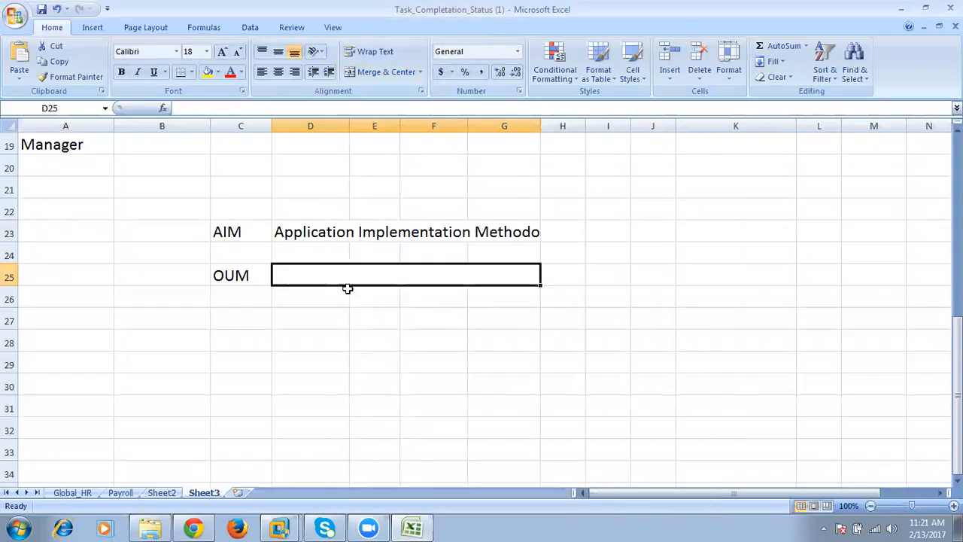
- Enter "Oracle Unified Methodology" in the merged cell beside OUM
text(Oracle U)
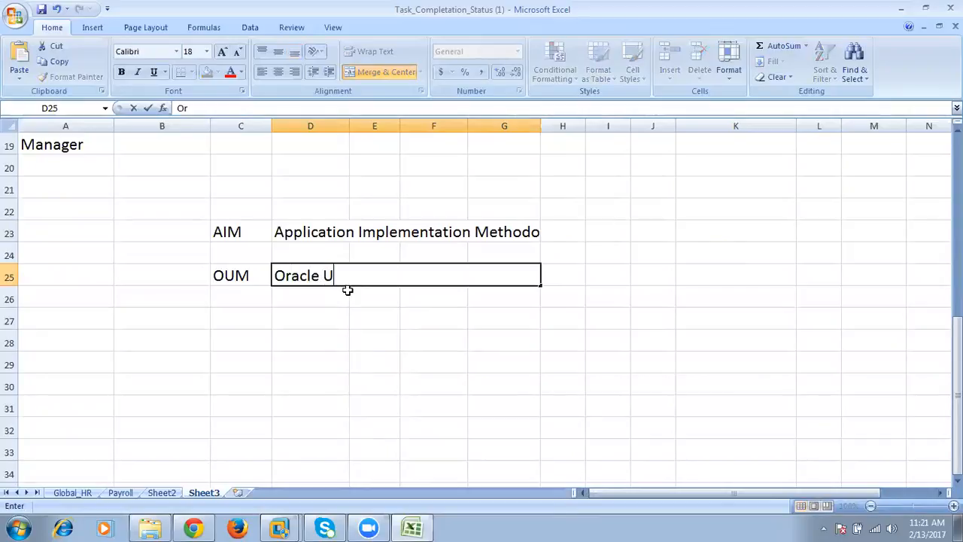
text(nified Metho)
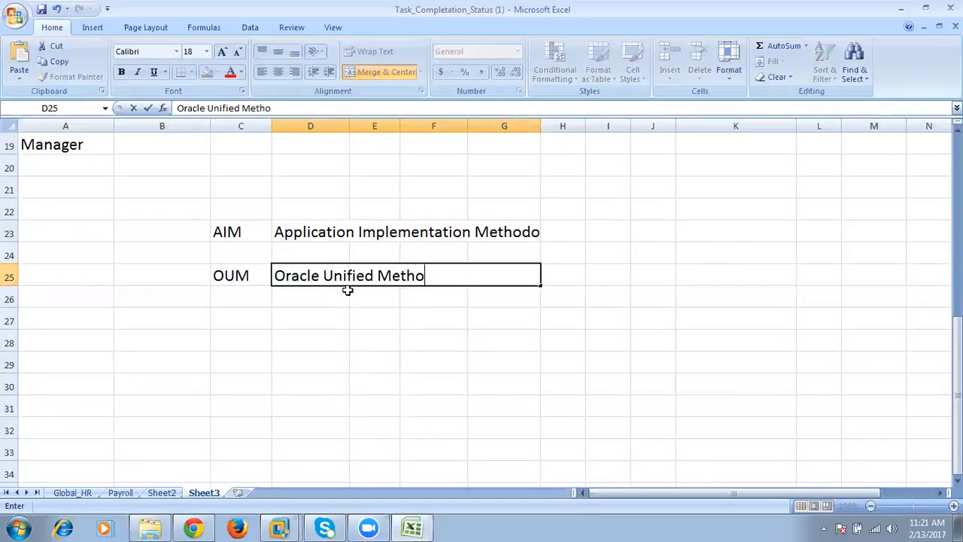
text(dology)
key(Return)
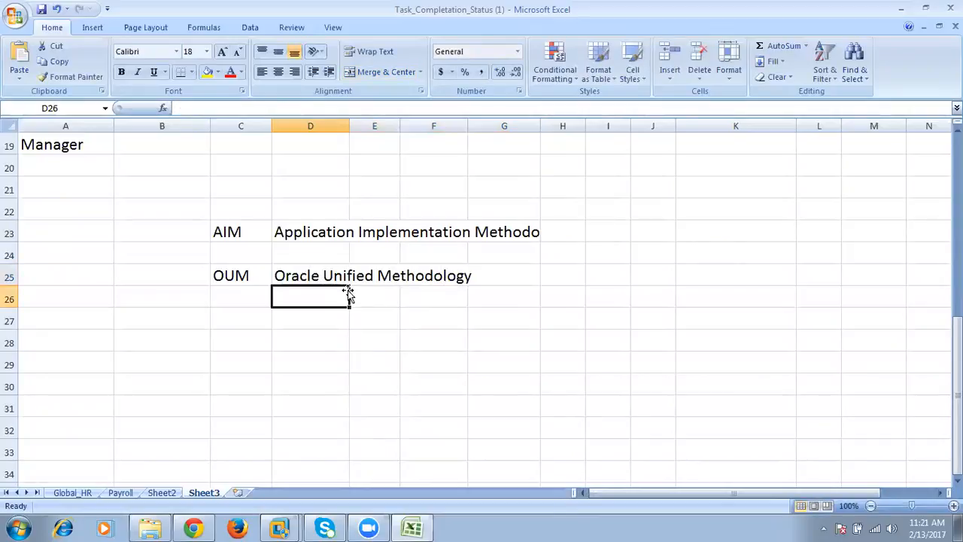
click(247, 236)
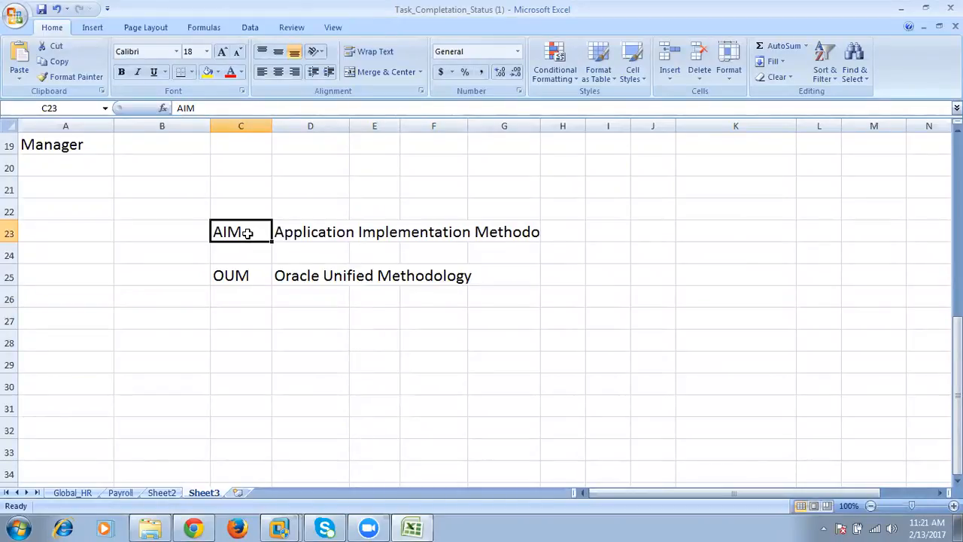
click(253, 277)
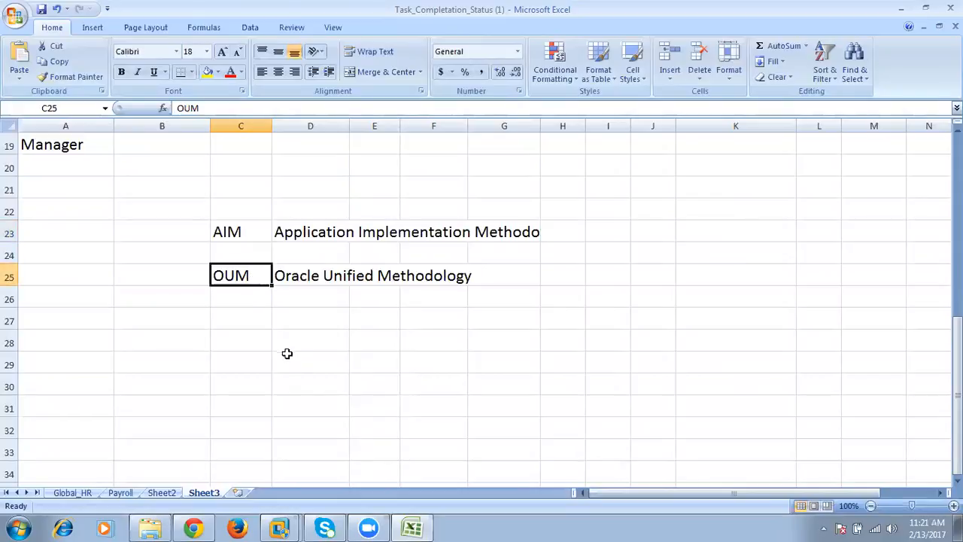
click(291, 276)
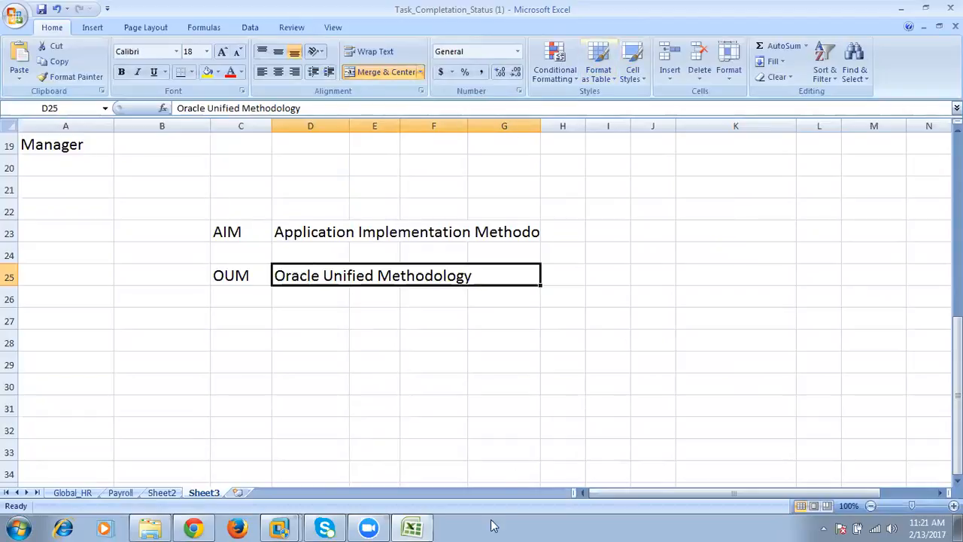
- Return to Oracle in Chrome, close the GE Corp review, and try to load the GE Corp enterprise configuration
click(193, 529)
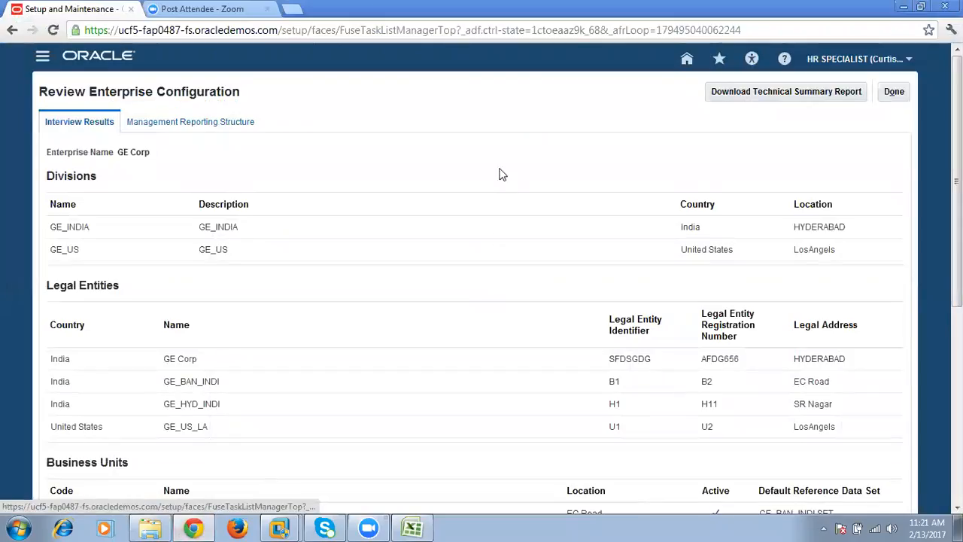
click(893, 94)
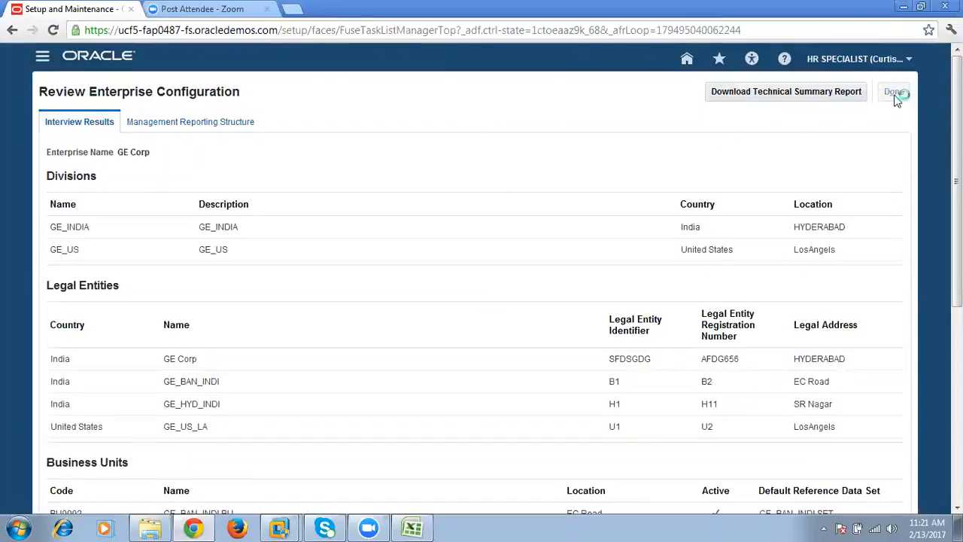
click(128, 218)
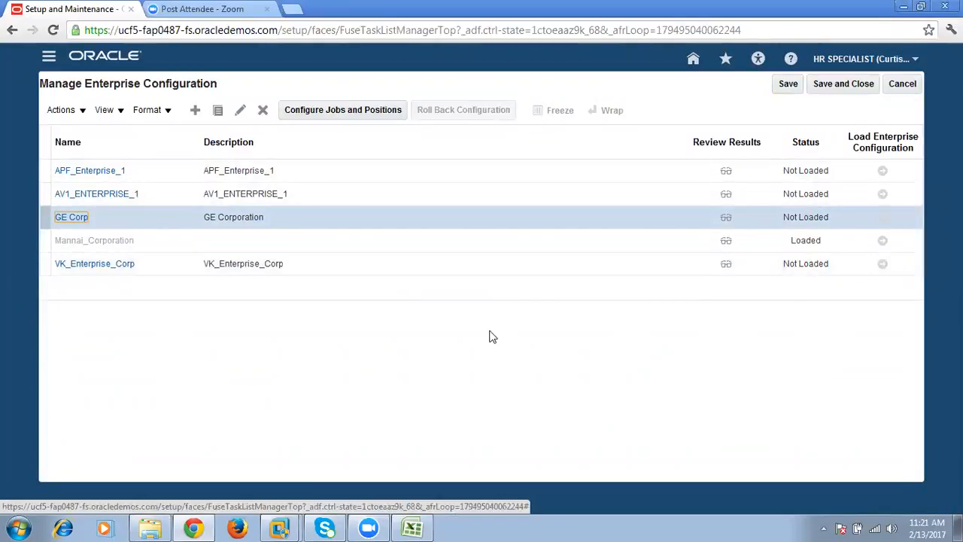
click(340, 218)
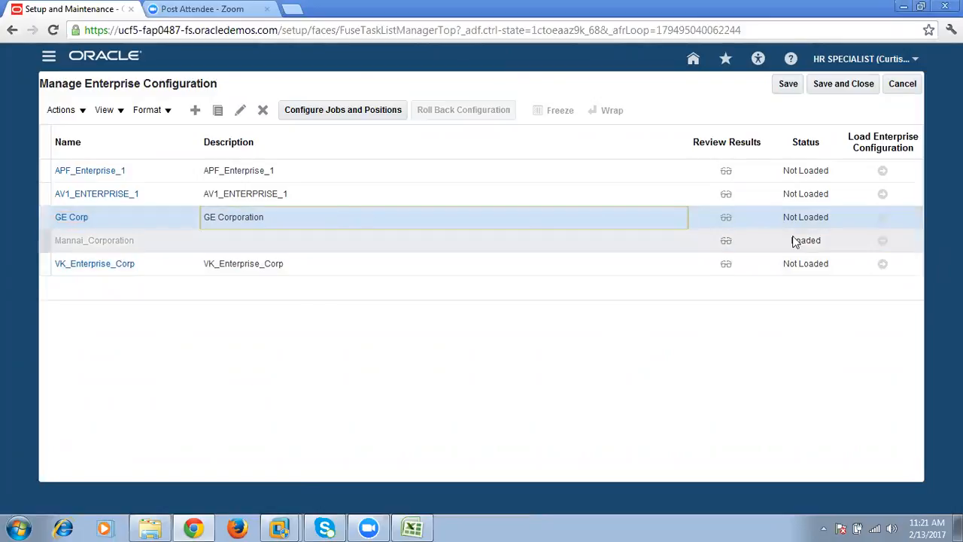
click(883, 217)
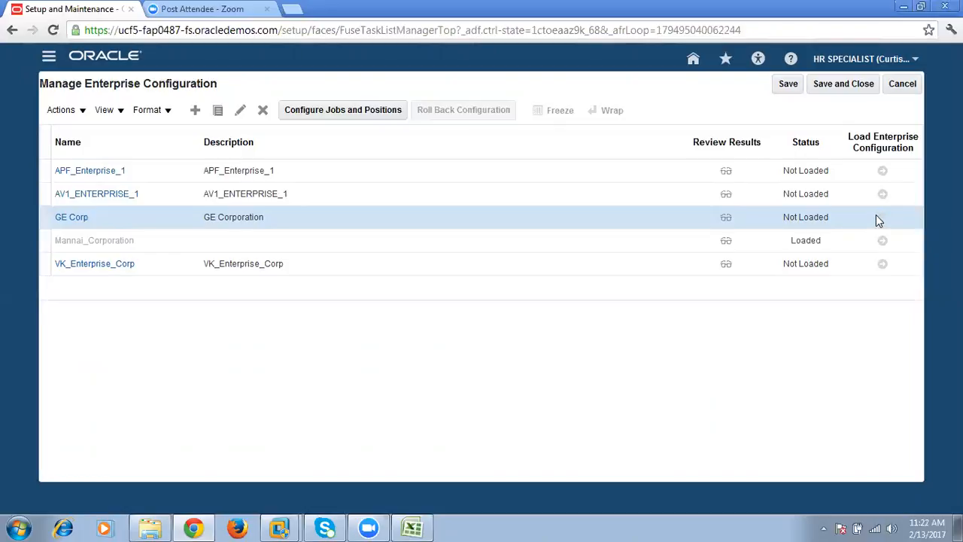
- Leave the enterprise configuration list without saving and search the GE Impl Project tasks for "manage enterprise HCM"
click(315, 220)
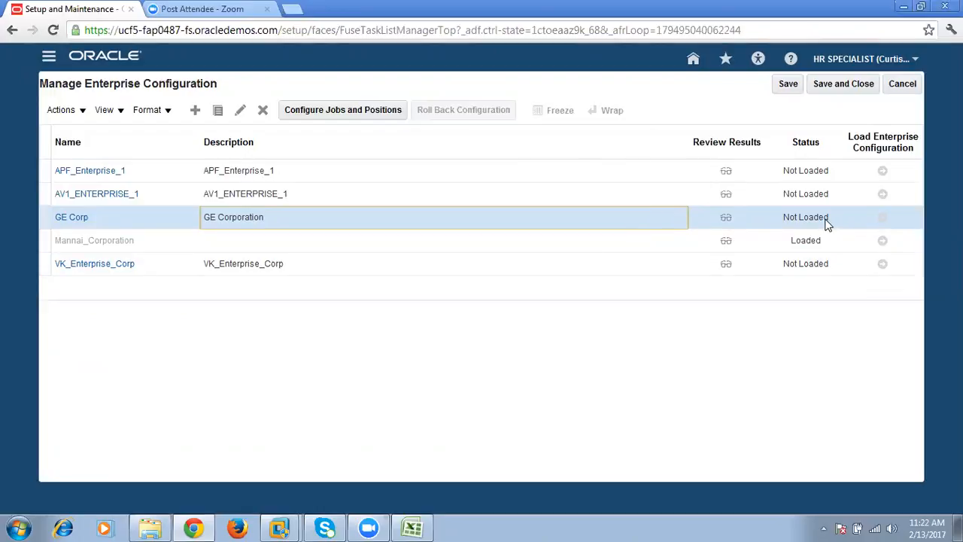
click(901, 84)
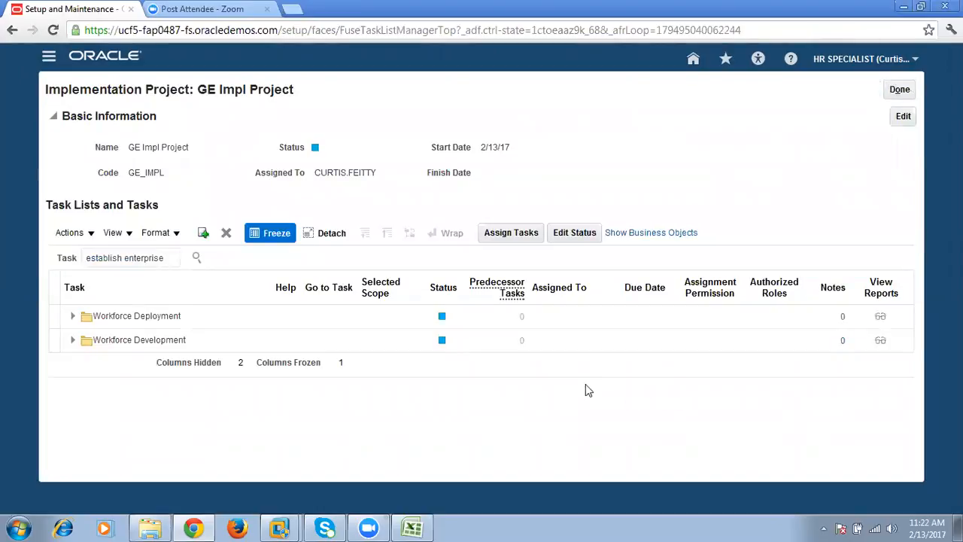
double_click(178, 256)
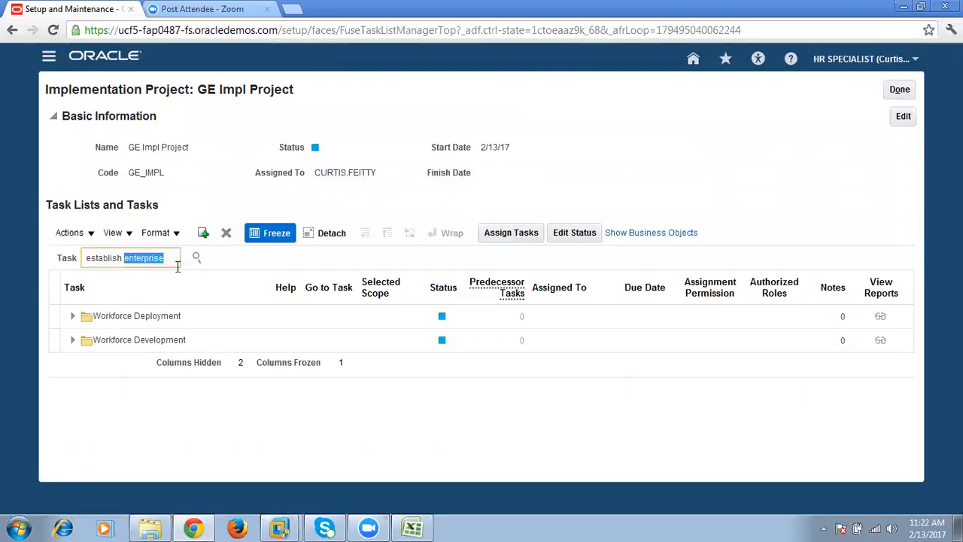
key(ctrl+a)
text(manage enterprise HCM)
key(Return)
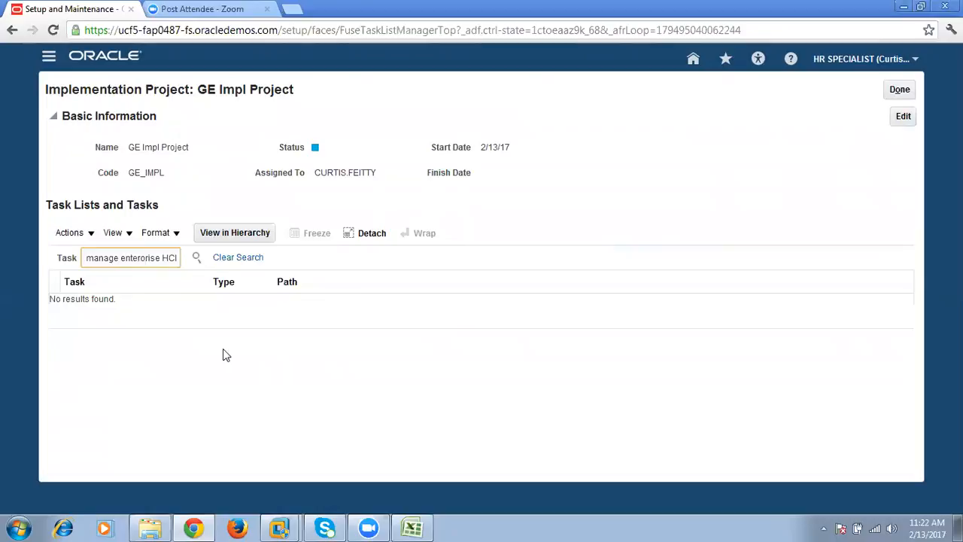
key(Delete)
text(p)
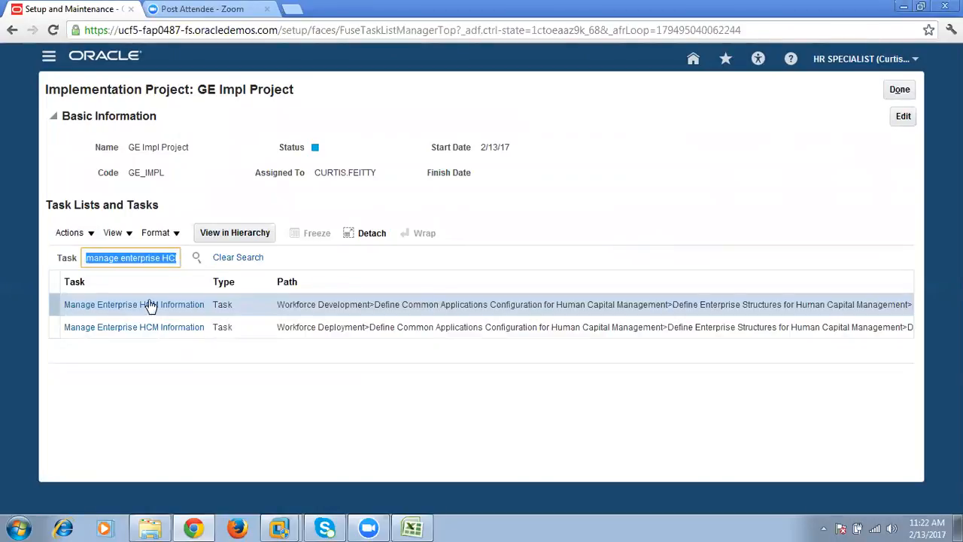
- Open the Manage Enterprise HCM Information task, review the enterprise's name, location, work day and enterprise details, and close it
click(149, 304)
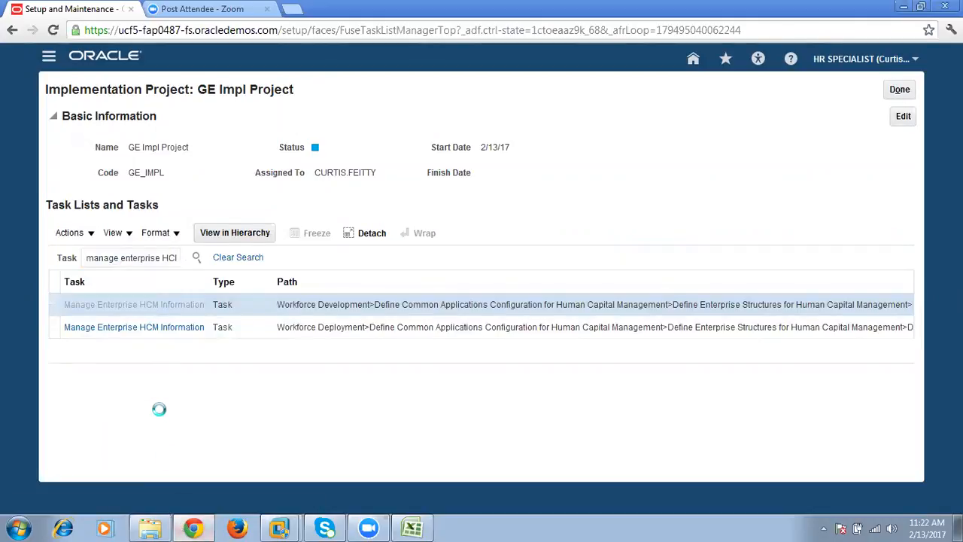
click(221, 315)
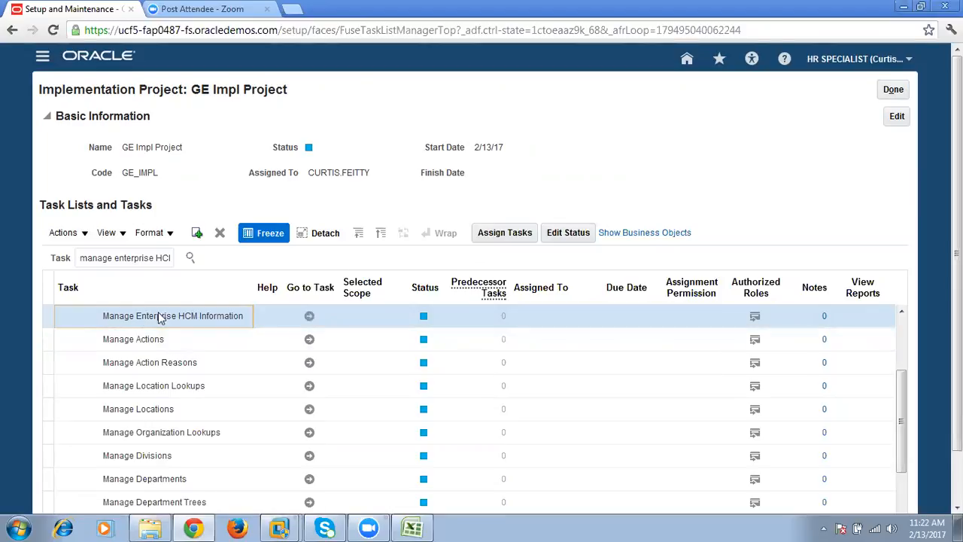
click(309, 316)
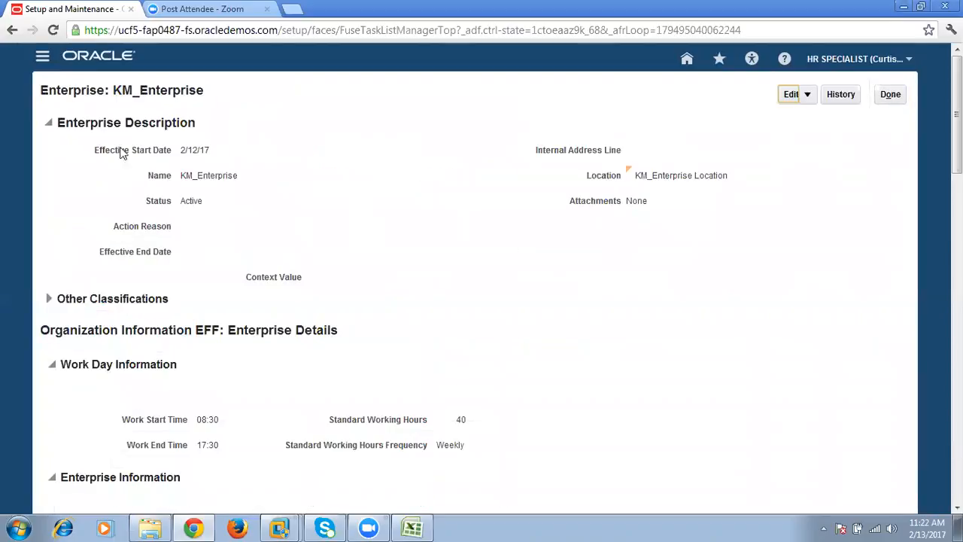
drag(113, 88, 202, 91)
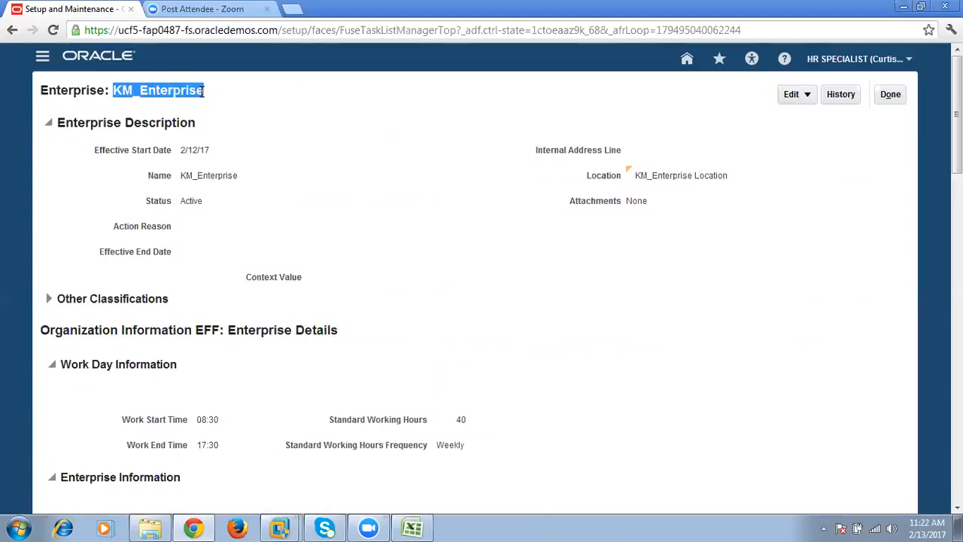
drag(185, 174, 254, 174)
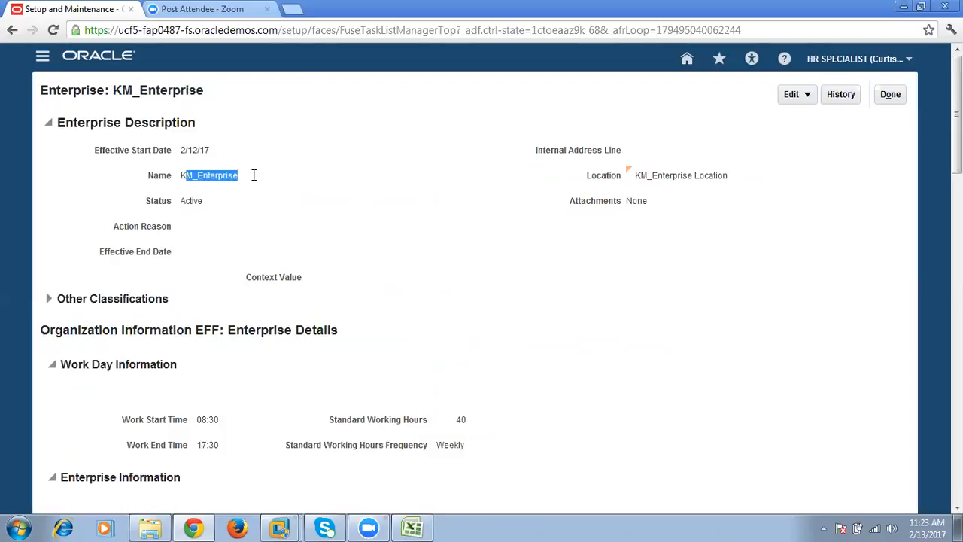
drag(637, 175, 718, 174)
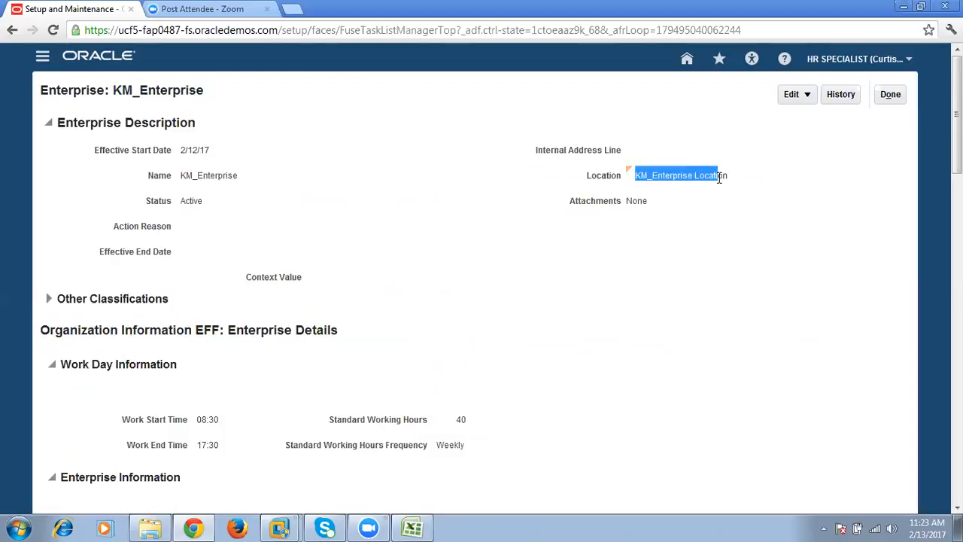
scroll(362, 307, down, 4)
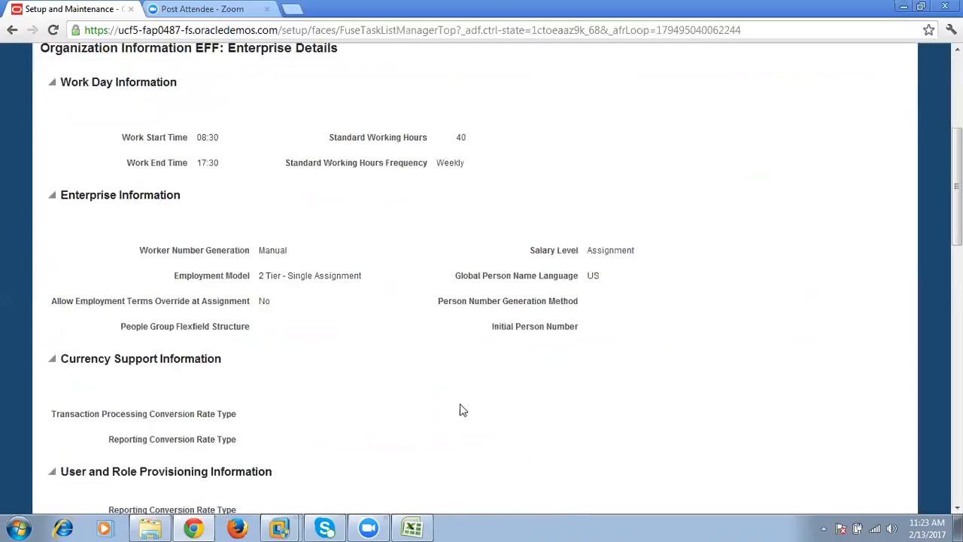
scroll(461, 410, down, 4)
scroll(455, 413, up, 7)
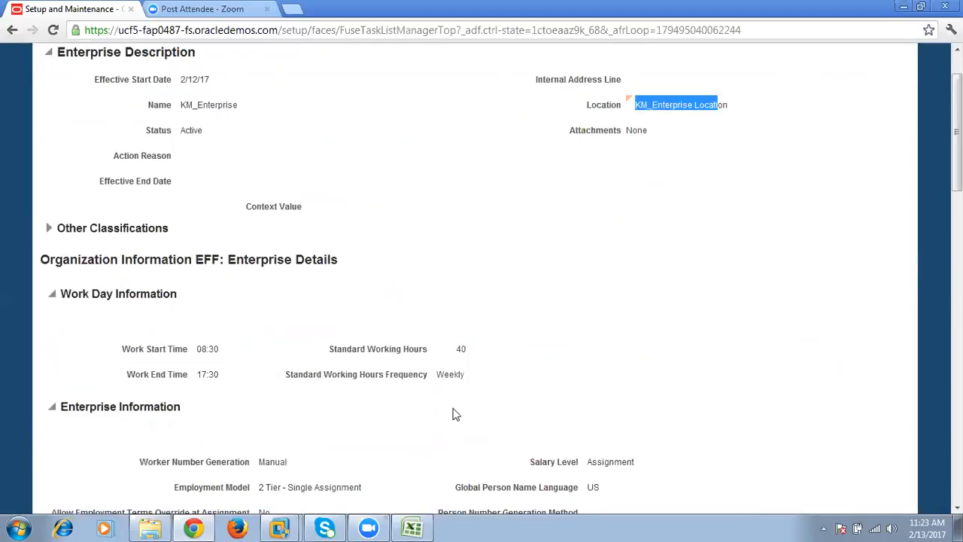
scroll(451, 410, up, 1)
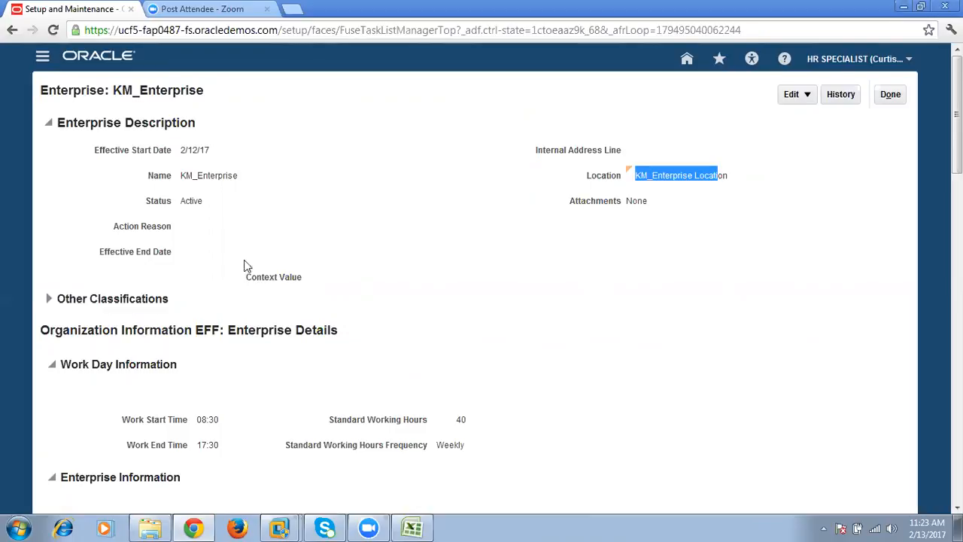
click(890, 95)
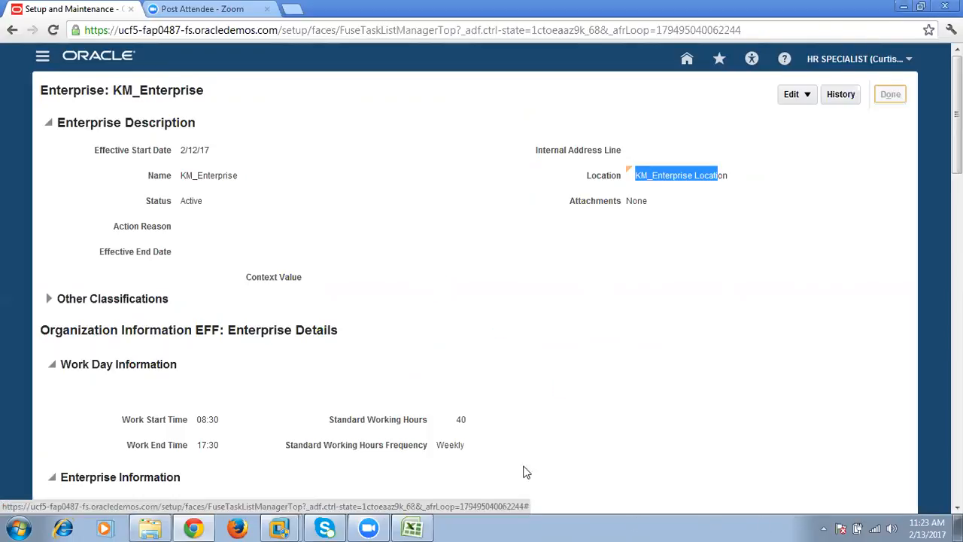
- Switch to Excel and enter "Divisions" in C3 beside Define ESC on the Global_HR sheet
click(411, 528)
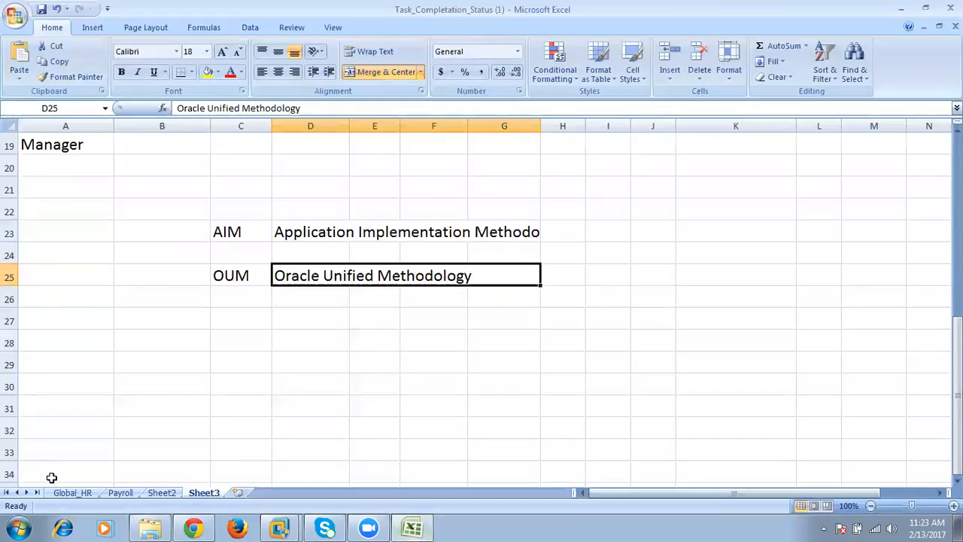
click(72, 493)
click(87, 167)
double_click(87, 169)
drag(84, 170, 105, 171)
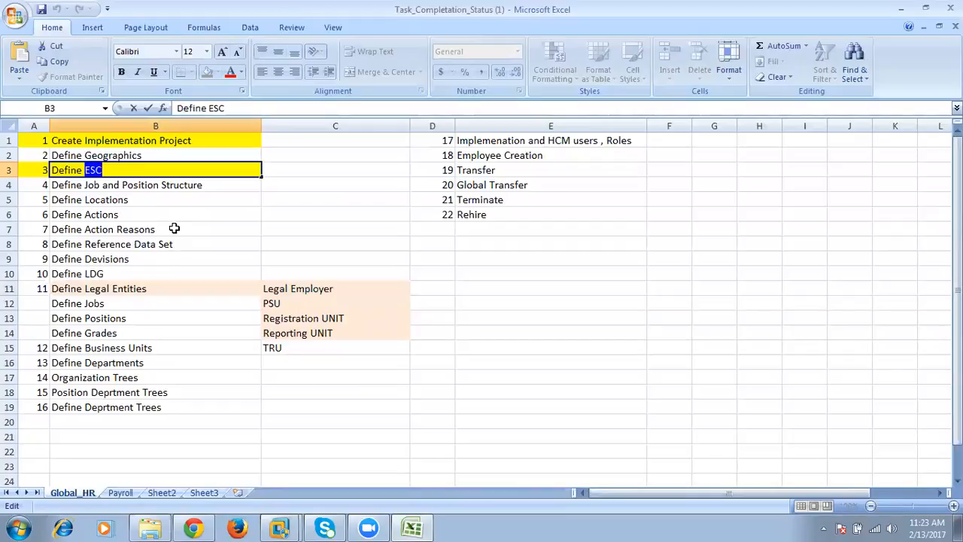
key(Tab)
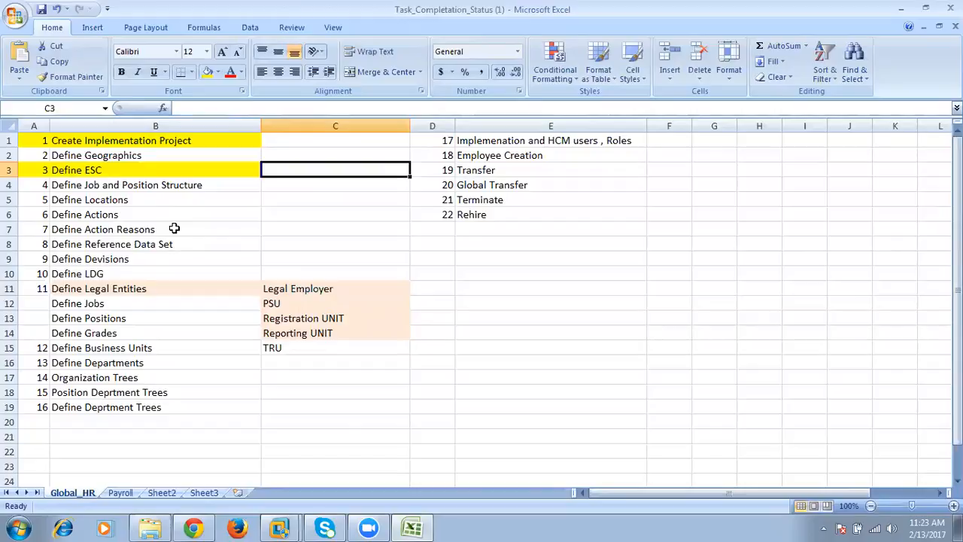
text(Divi)
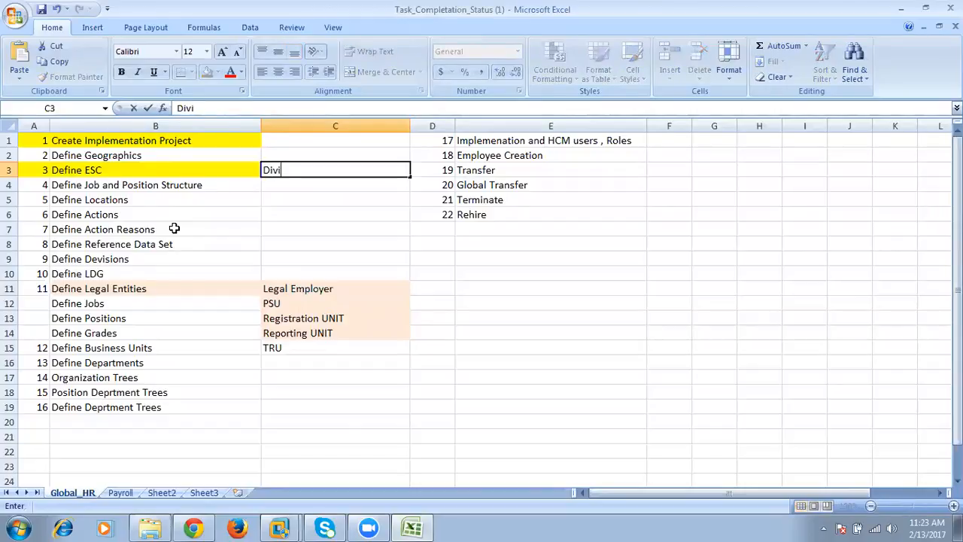
text(sions)
key(Return)
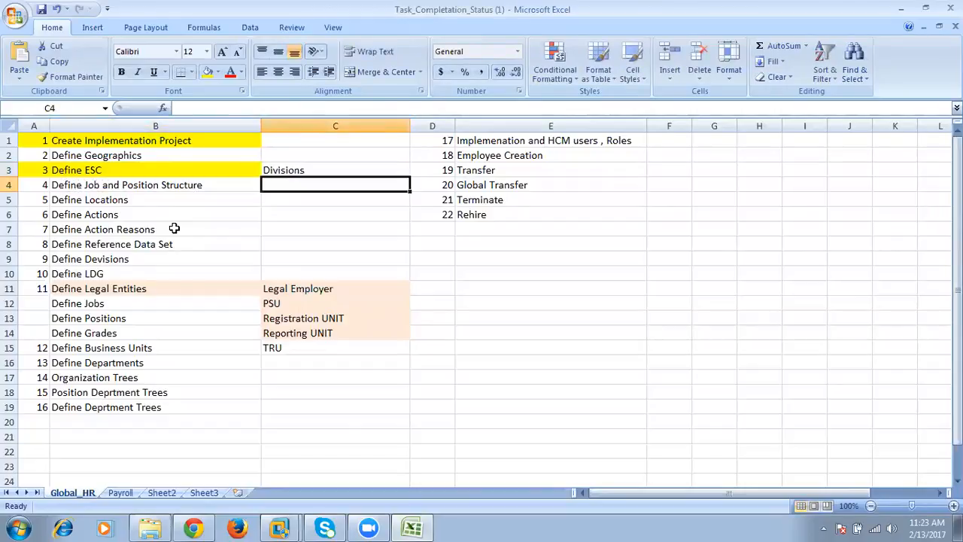
- Enter "Enterprise" in C2, directly above Divisions
key(Up)
key(Up)
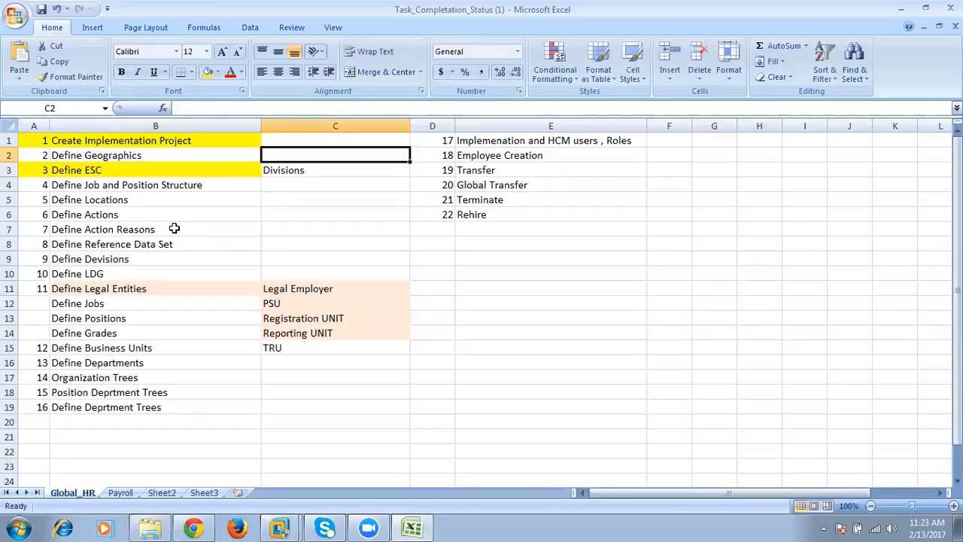
text(Enter)
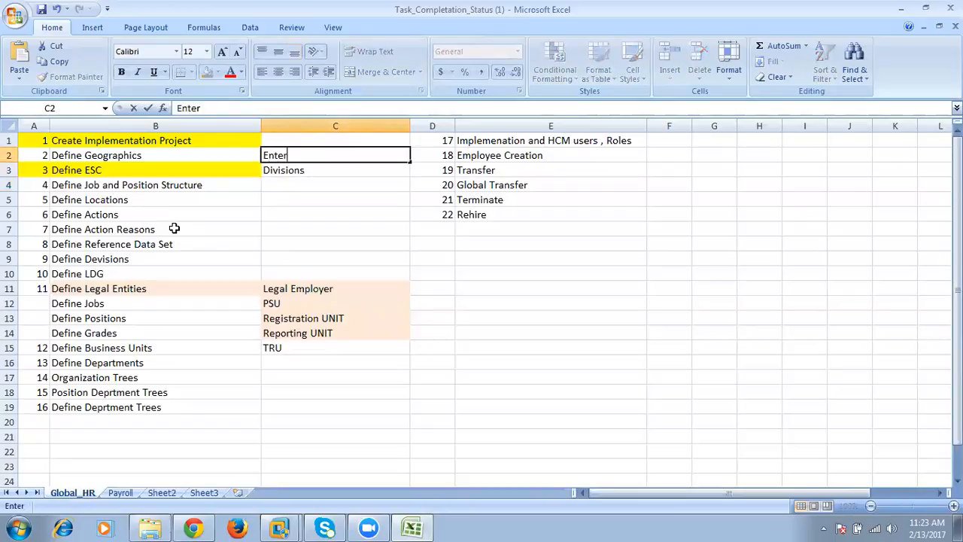
text(prise)
key(Return)
key(Return)
- Continue the list below Divisions with "LE", "BU" and "RDS" in cells C4 to C6
text(LE)
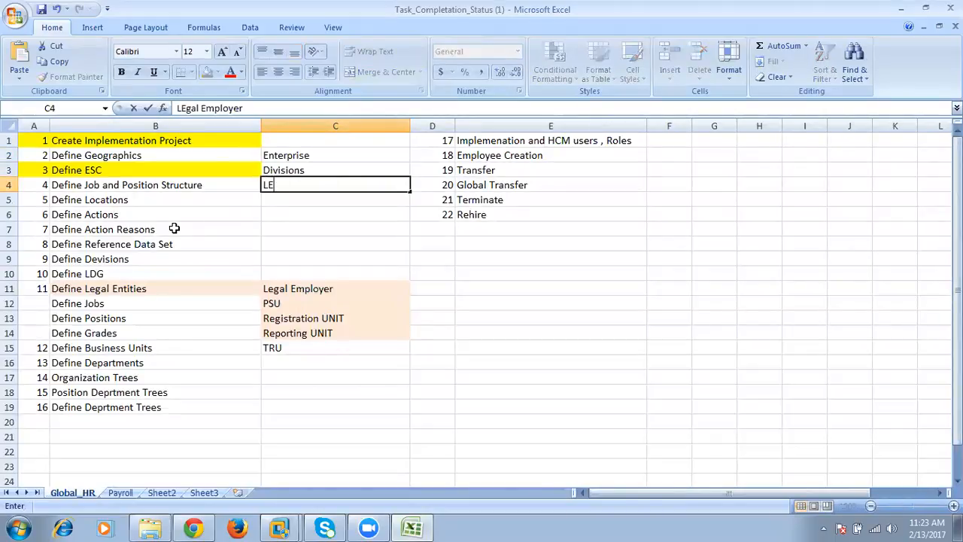
key(Delete)
key(Return)
text(BU)
key(Return)
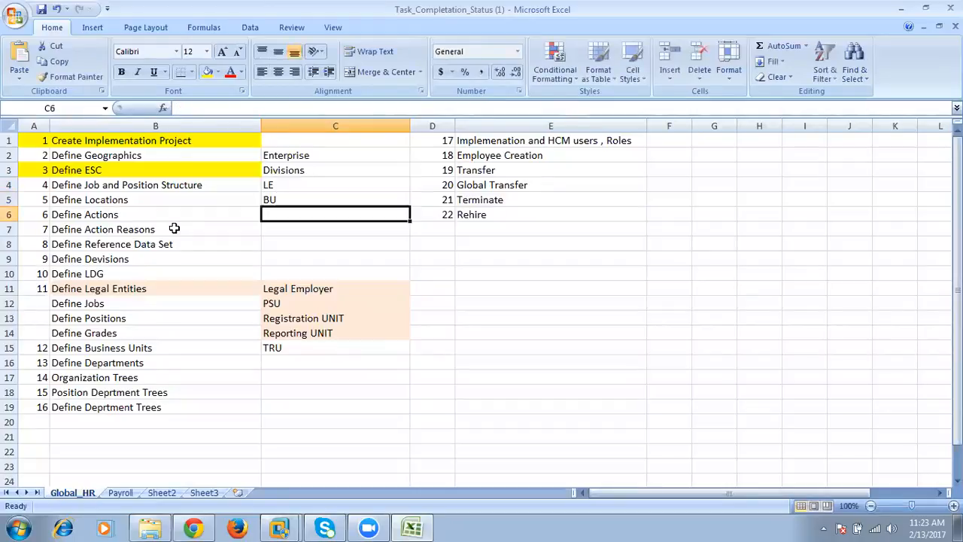
text(RDS)
key(Return)
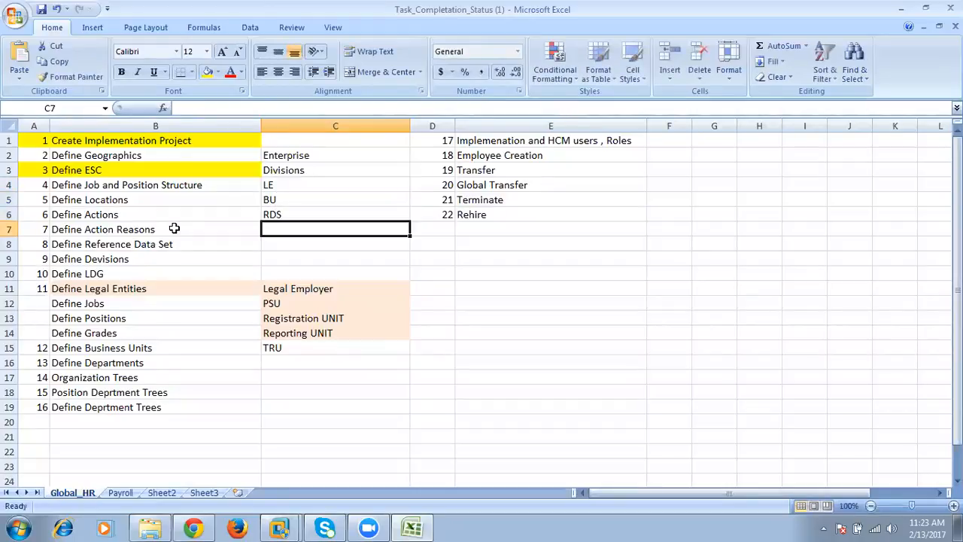
- Compare the ESC components in C2:C6 with the division, LDG, business unit and reference data set tasks in column B
click(286, 215)
drag(313, 155, 312, 215)
click(310, 225)
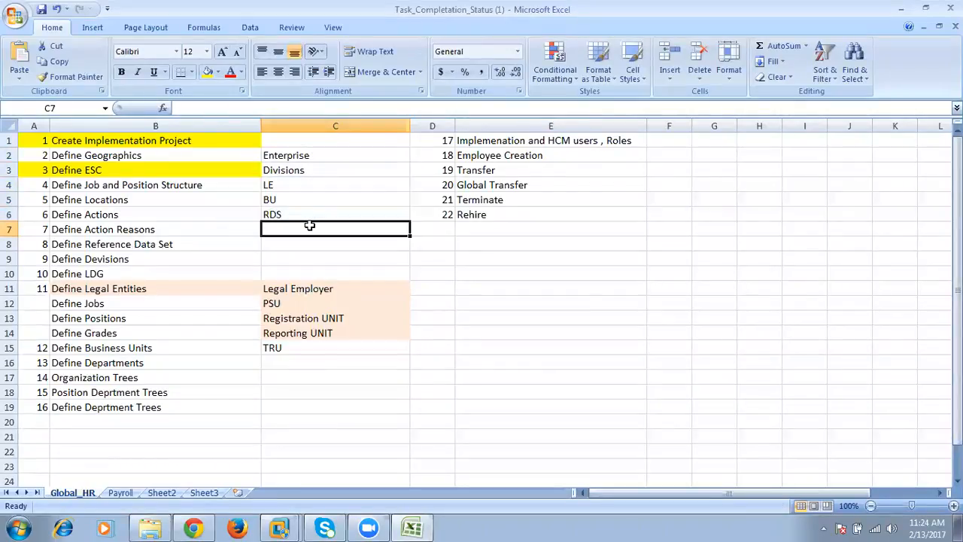
click(301, 184)
click(327, 168)
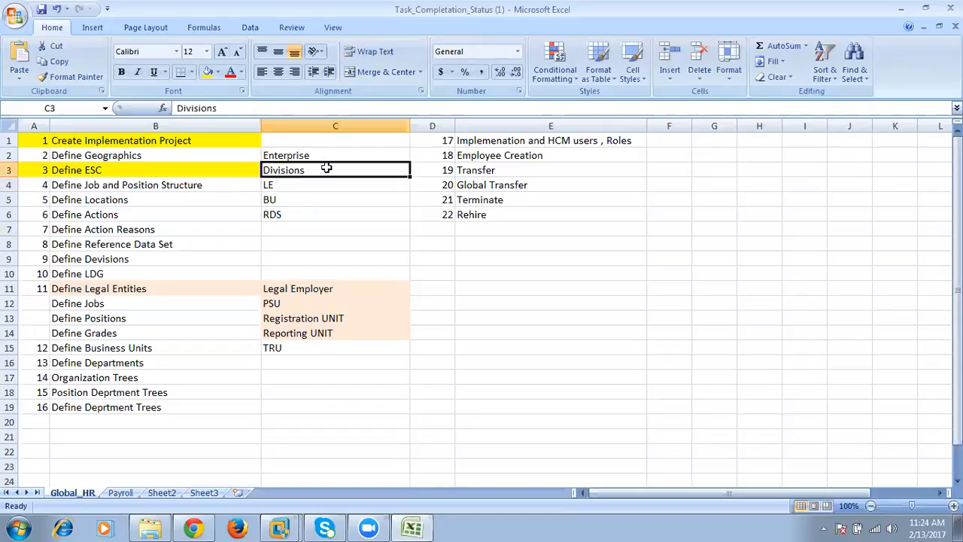
drag(30, 259, 122, 263)
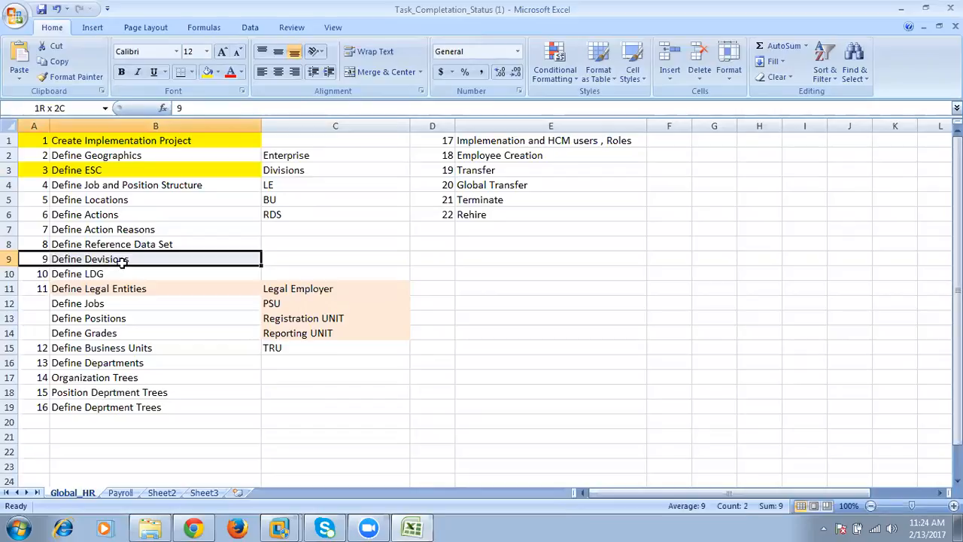
drag(34, 275, 113, 283)
drag(33, 351, 101, 352)
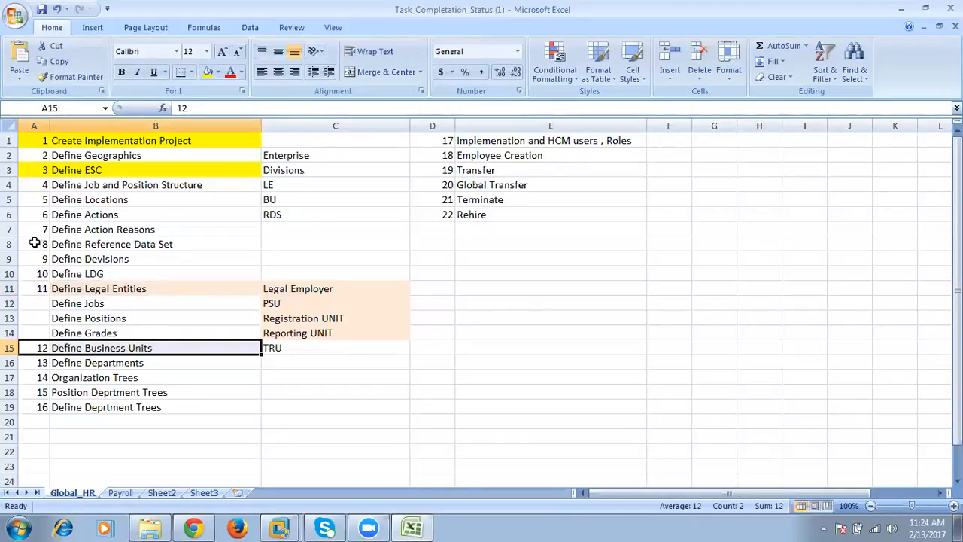
drag(35, 242, 133, 242)
drag(39, 170, 91, 170)
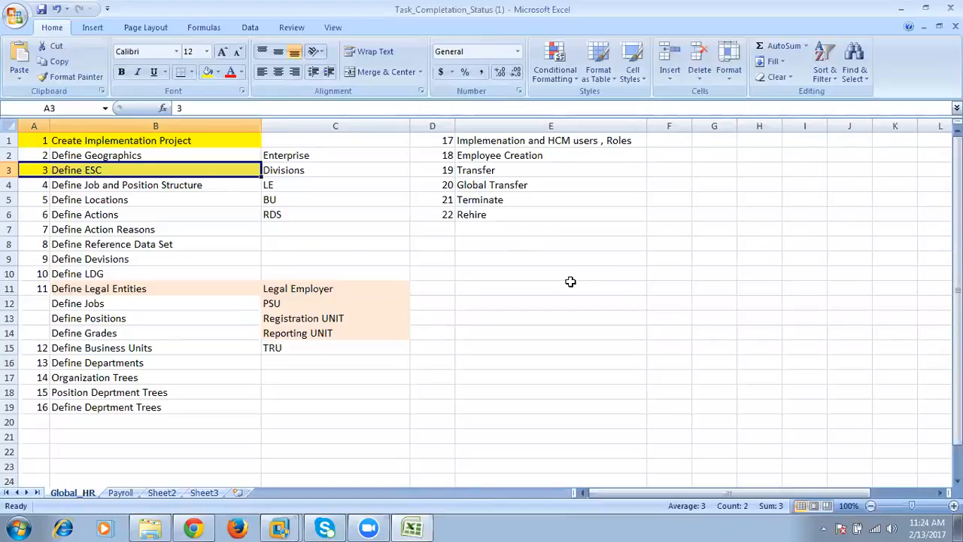
- Check the Oracle project task list in Chrome, return to Excel, and compare tasks 8 to 13 with the ESC components in C2:C6
click(194, 528)
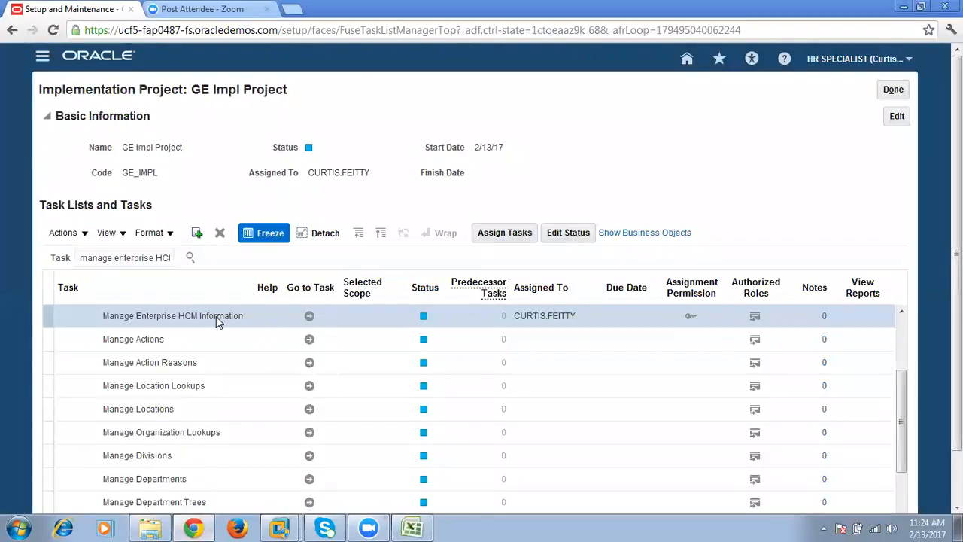
click(412, 528)
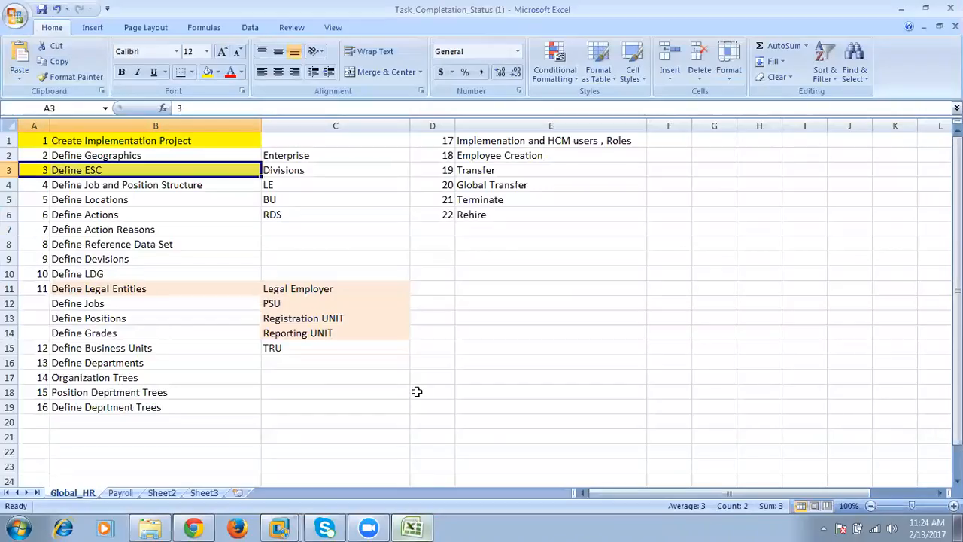
click(126, 241)
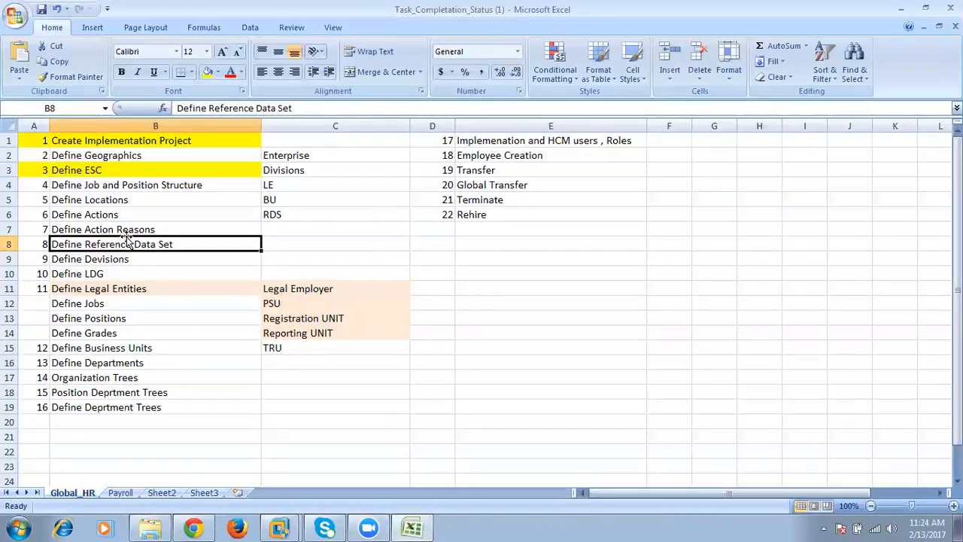
drag(36, 240, 353, 357)
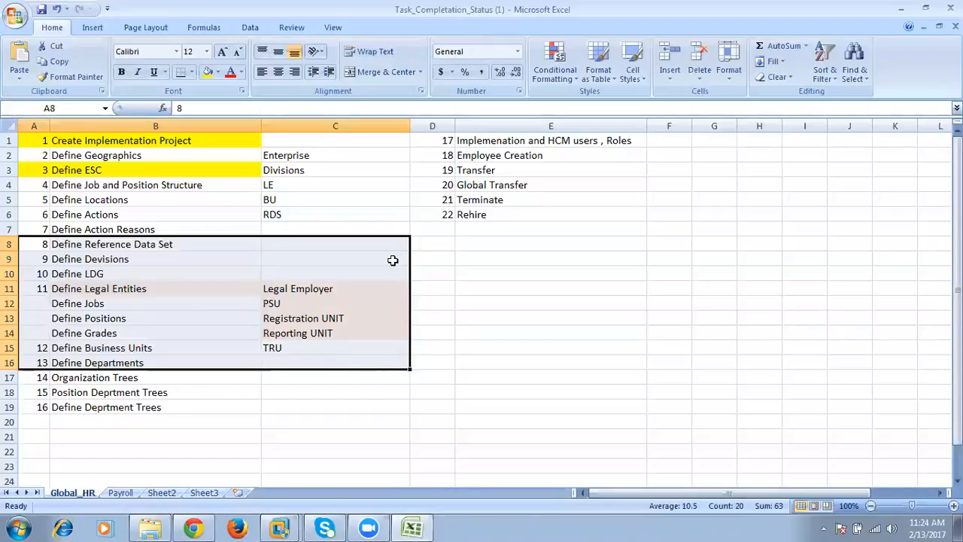
drag(21, 171, 100, 172)
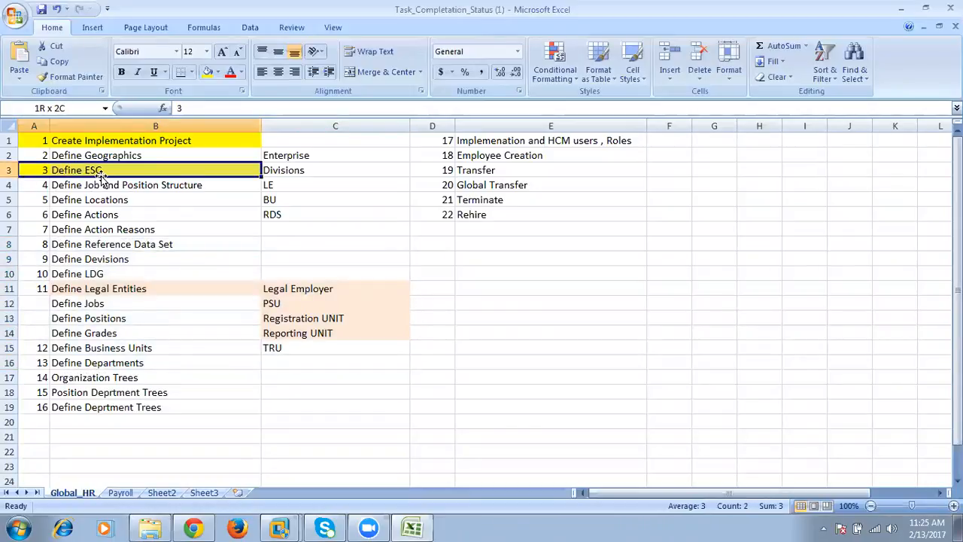
drag(275, 155, 277, 209)
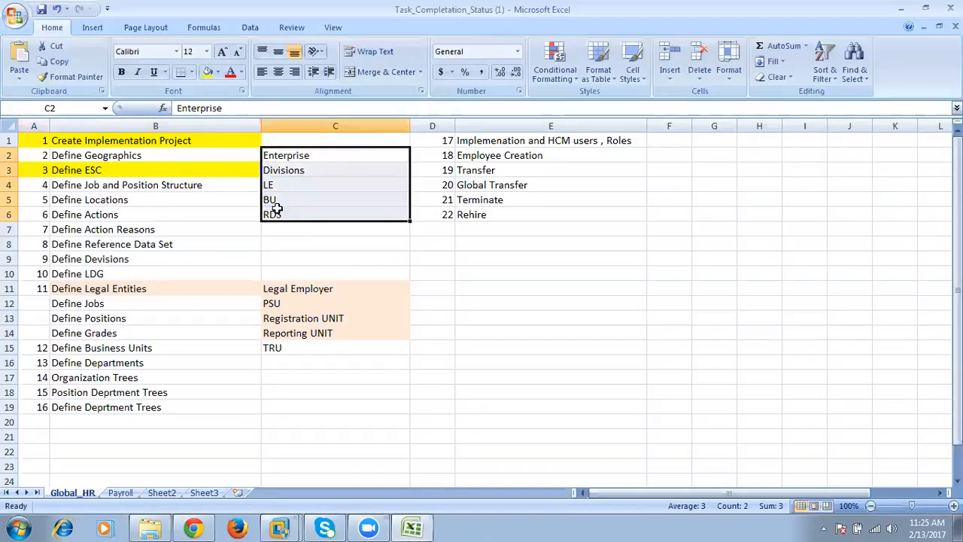
- Compare the Define ESC task and its components in C2:C6 with the setup tasks listed in rows 4 to 19
drag(38, 230, 307, 389)
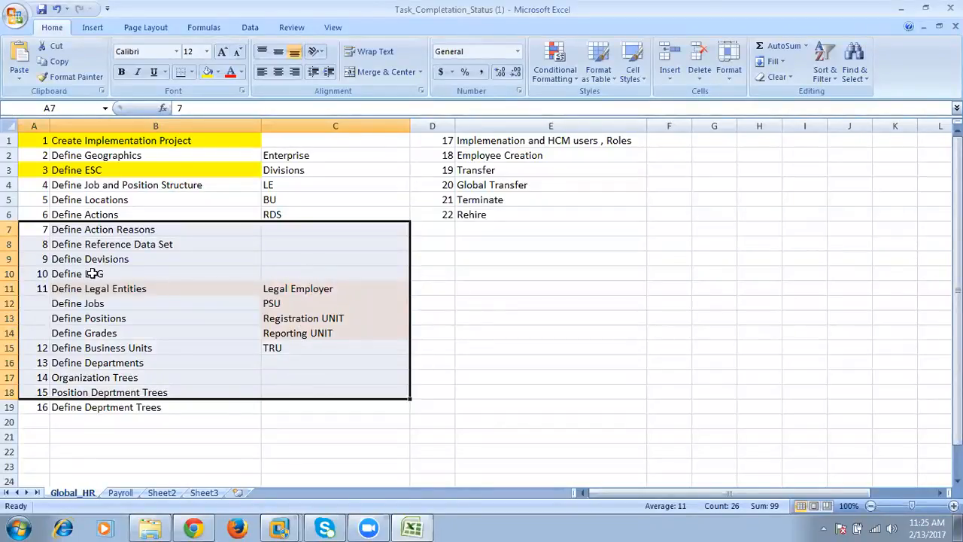
click(201, 245)
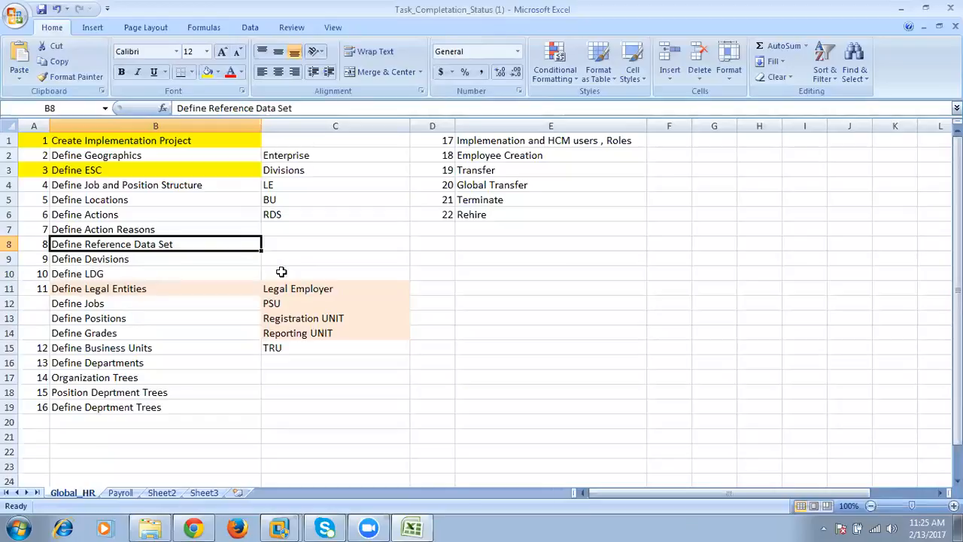
drag(46, 170, 140, 170)
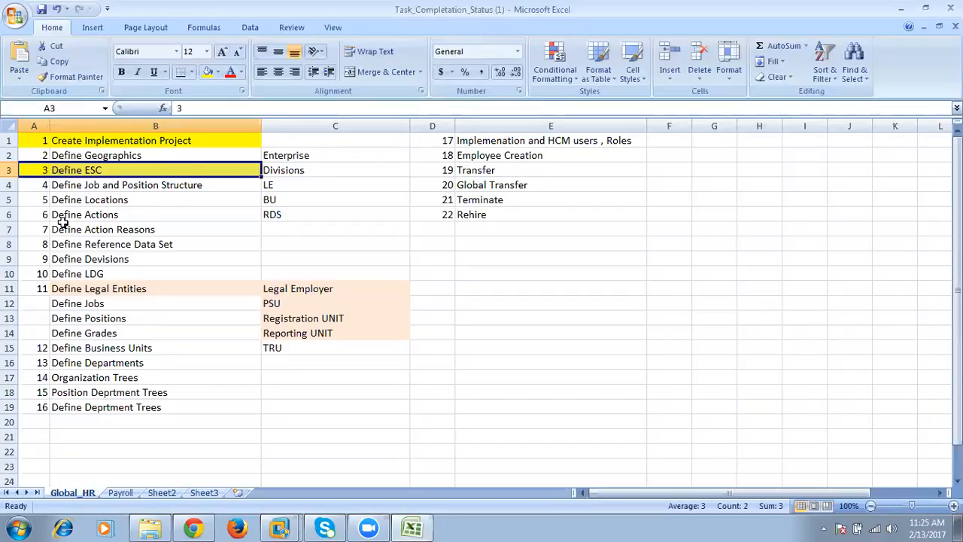
drag(30, 187, 169, 407)
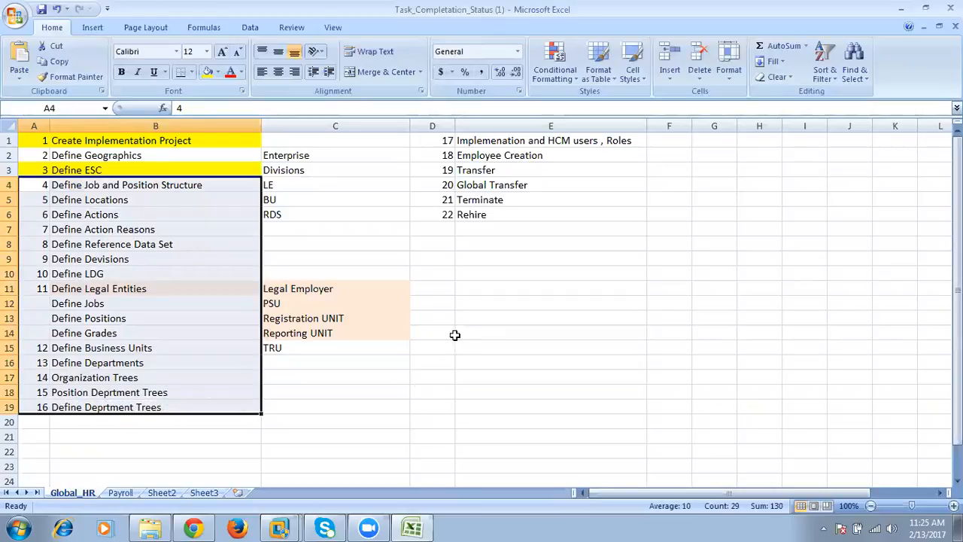
click(458, 293)
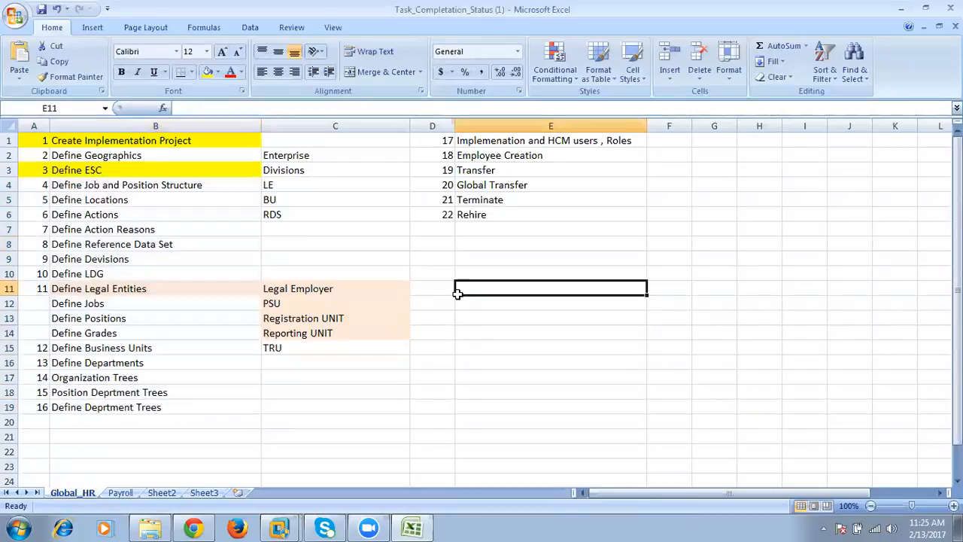
click(132, 173)
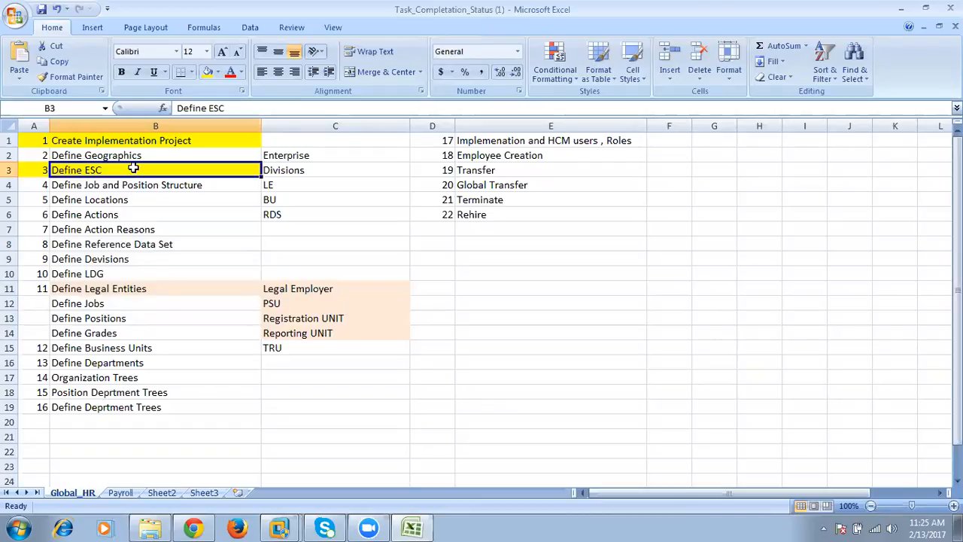
drag(322, 158, 329, 209)
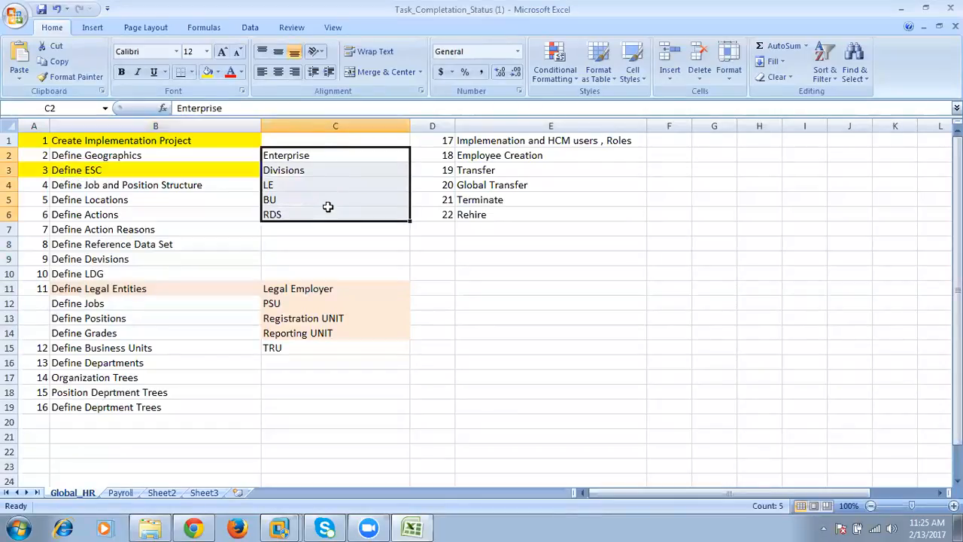
click(435, 40)
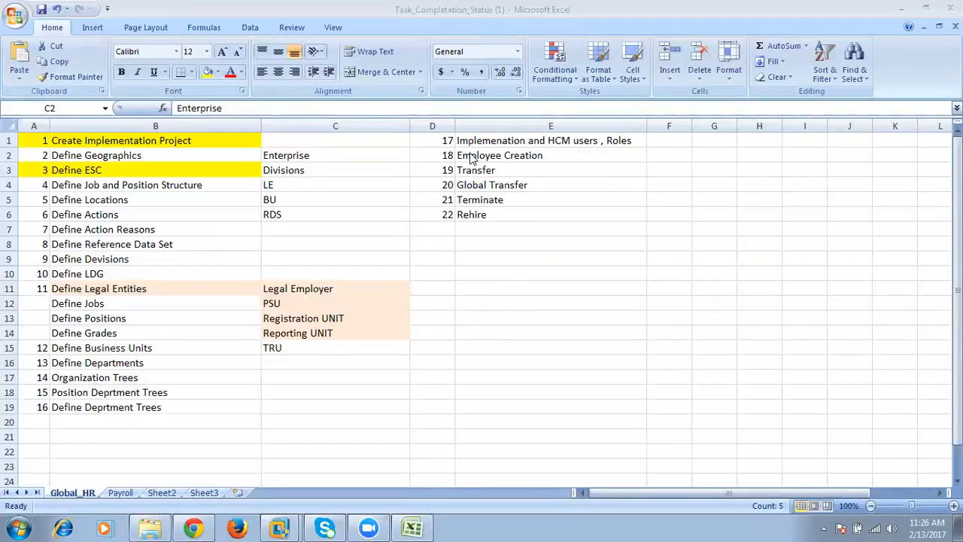
click(149, 188)
- Switch to Chrome, open Google in a new tab and search for "oracle fusion documentation"
click(193, 526)
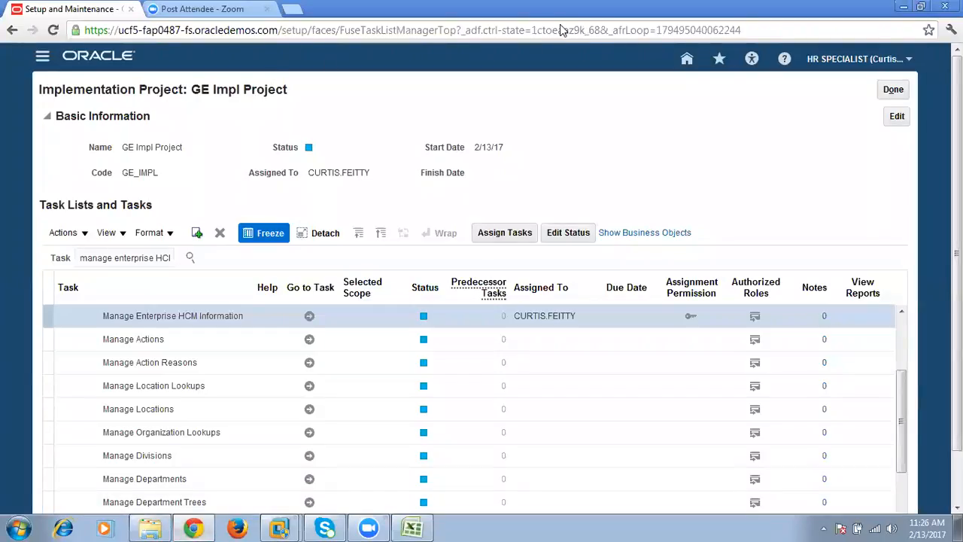
click(291, 8)
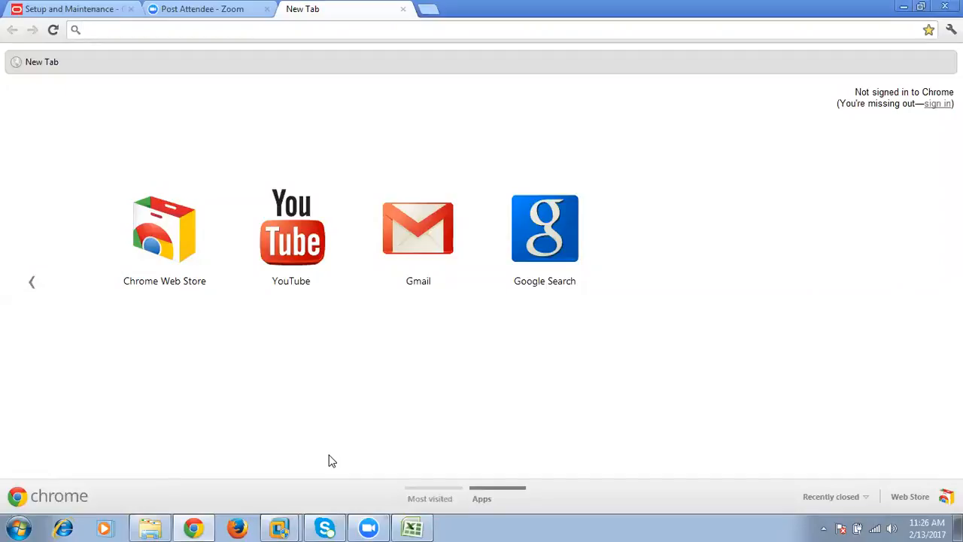
text(goo)
key(Return)
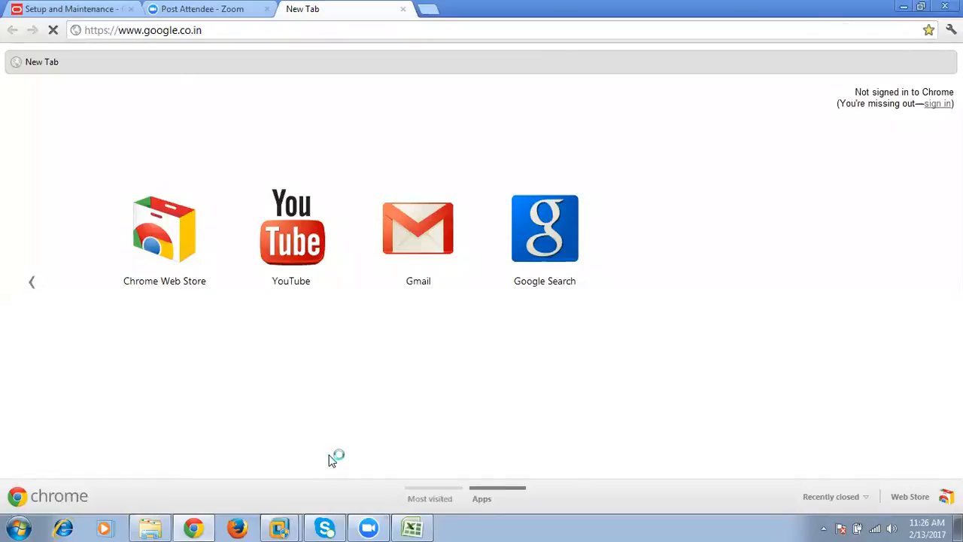
click(366, 306)
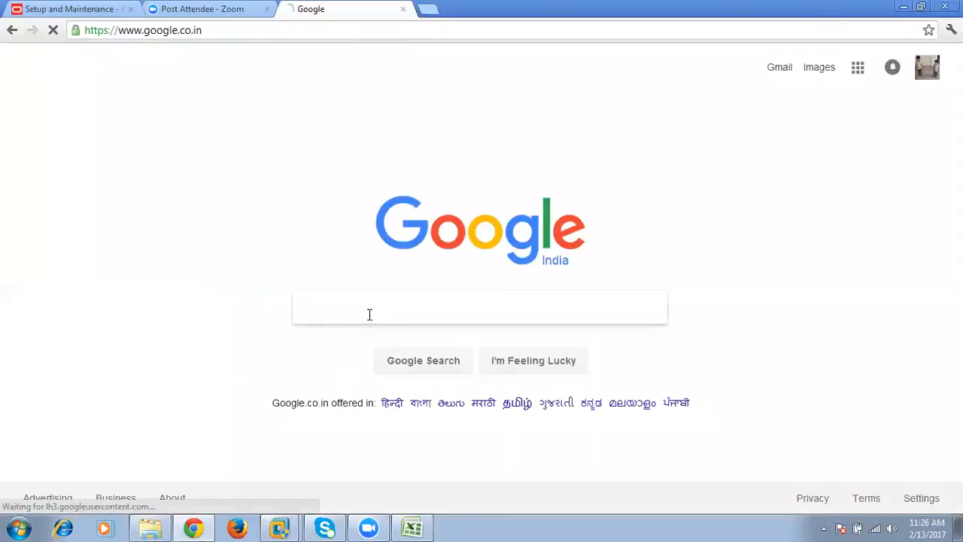
text(oracle)
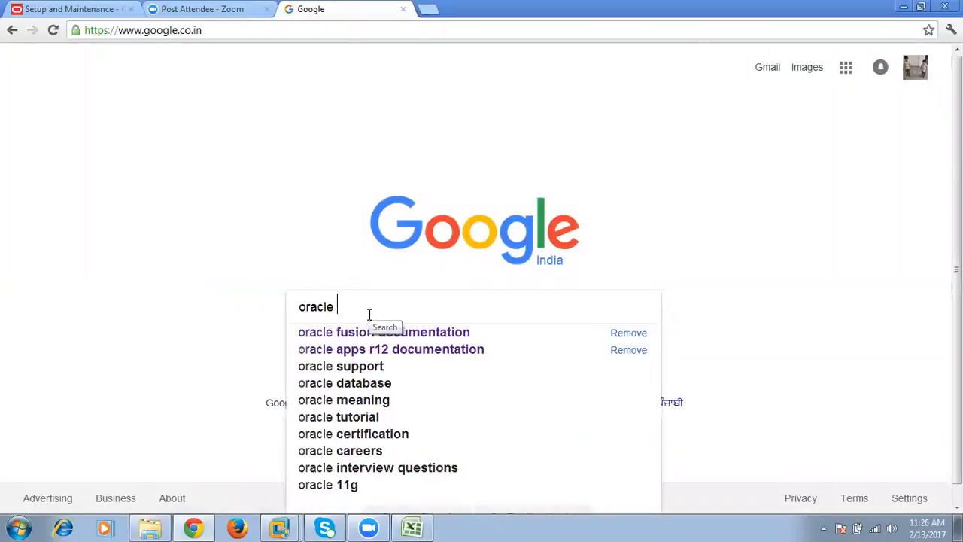
click(401, 333)
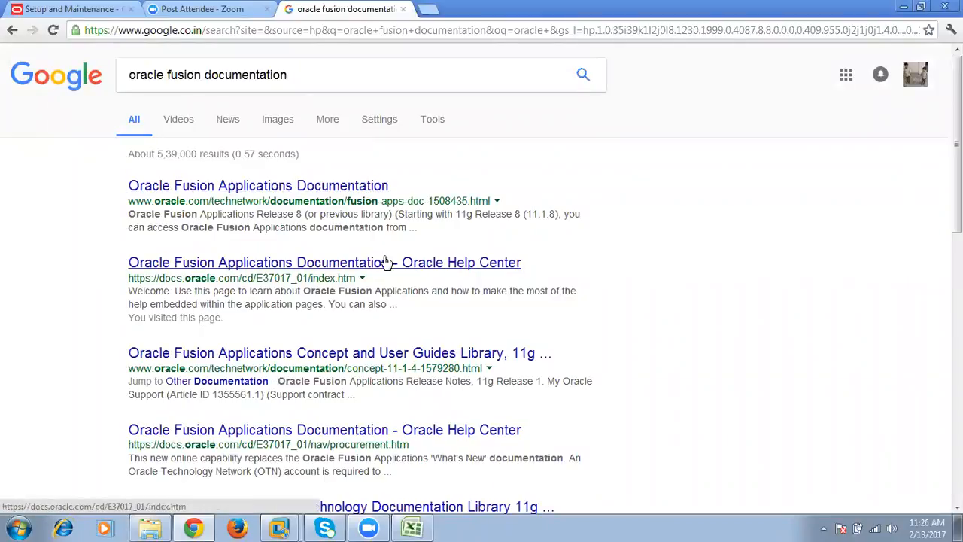
- Open the Oracle Help Center result for Oracle Fusion Applications Documentation and go to its Human Capital Management section
click(372, 188)
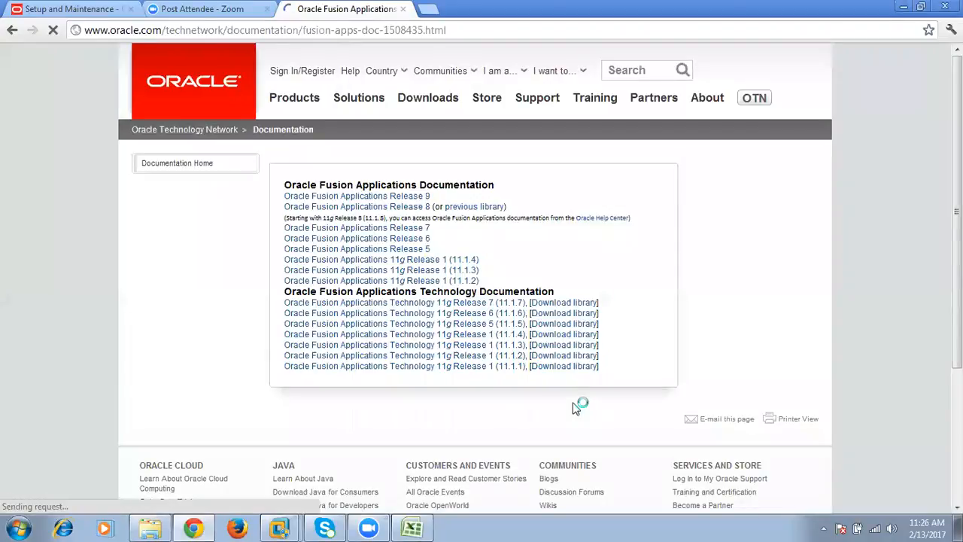
click(12, 30)
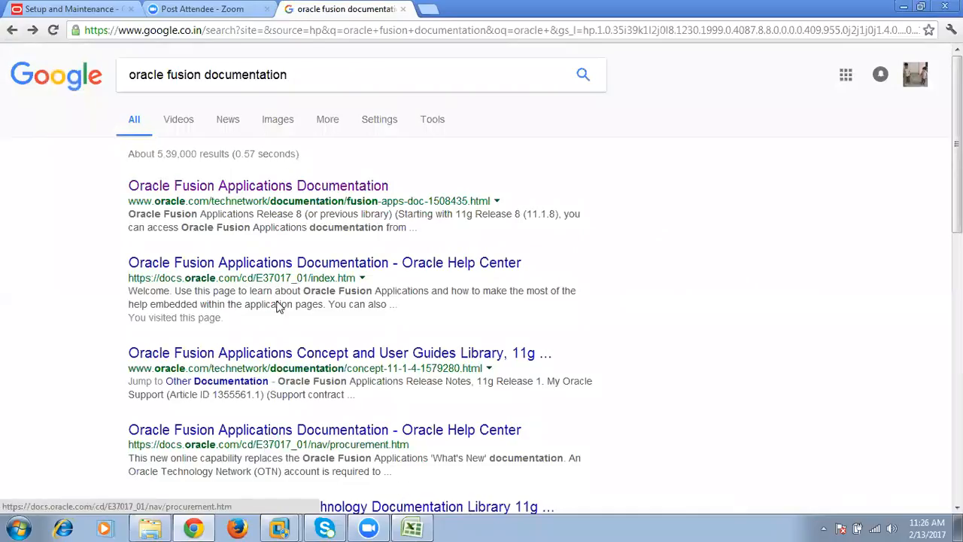
click(333, 262)
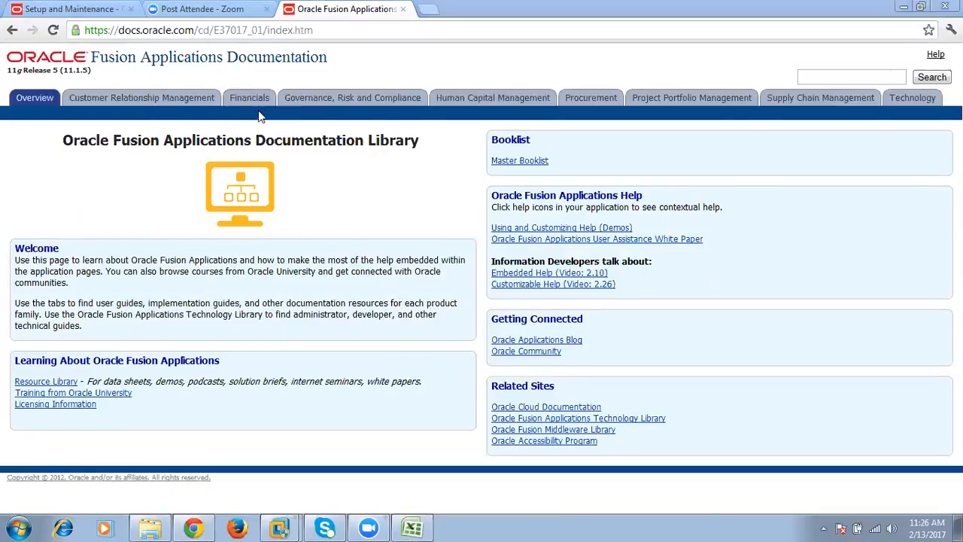
click(472, 103)
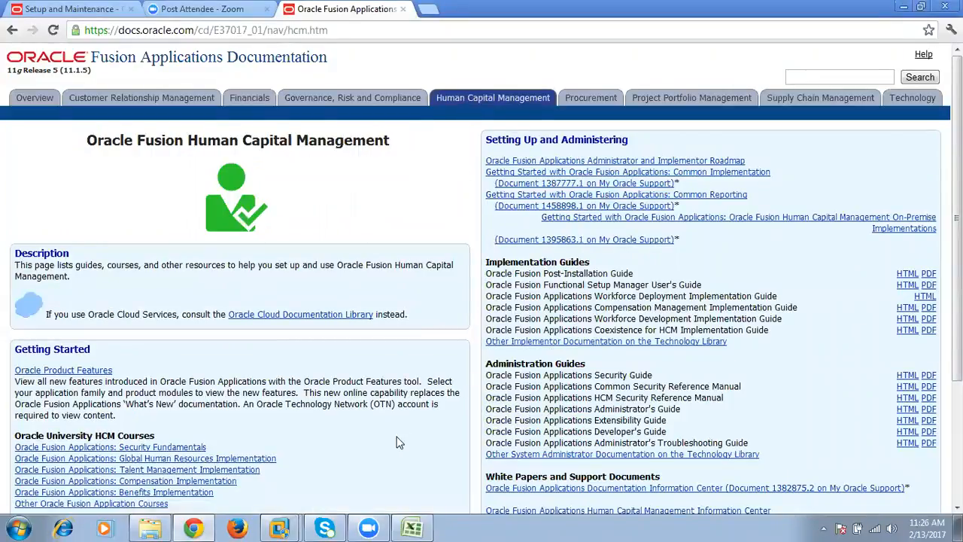
- Examine the Workforce Deployment guides for Global Human Resources and Global Payroll under Using Oracle Fusion Human Capital Management
scroll(402, 418, down, 2)
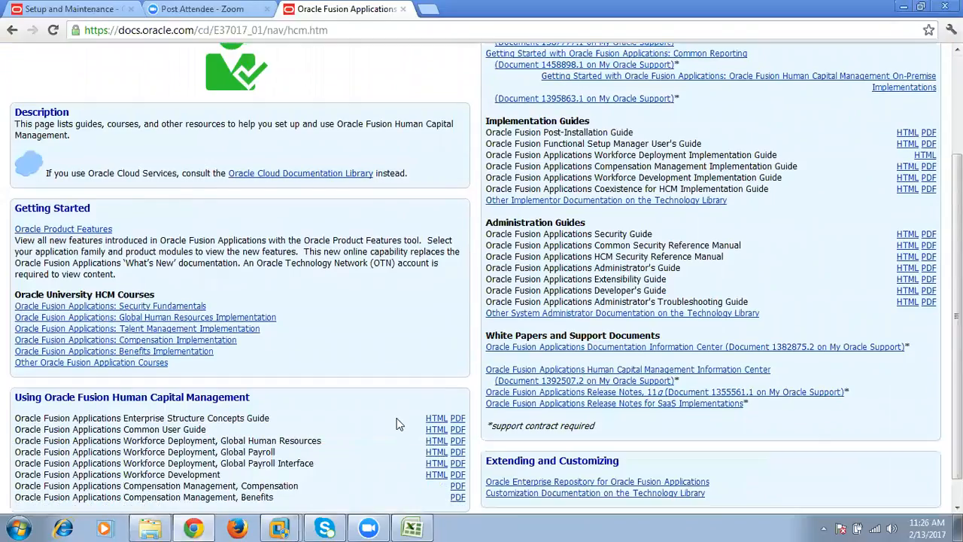
scroll(394, 421, down, 1)
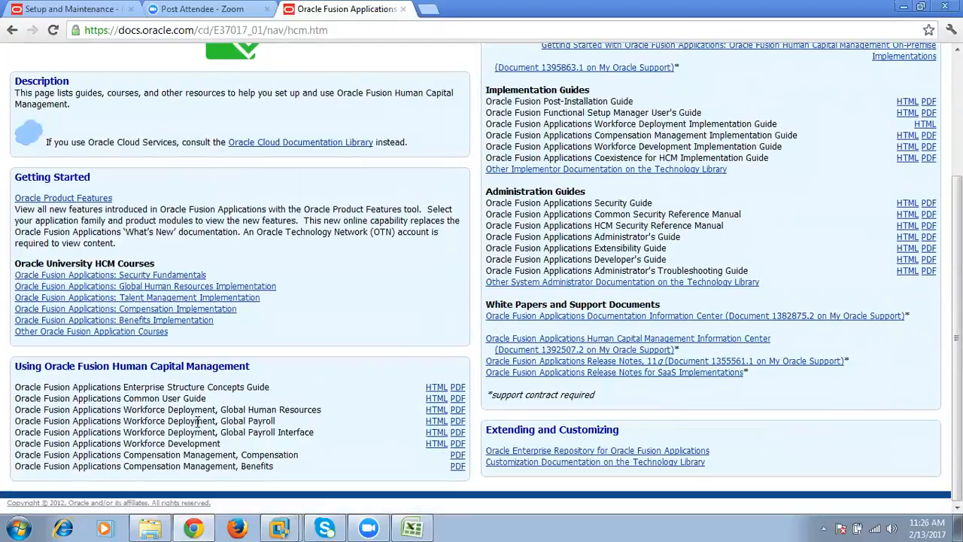
drag(220, 411, 322, 410)
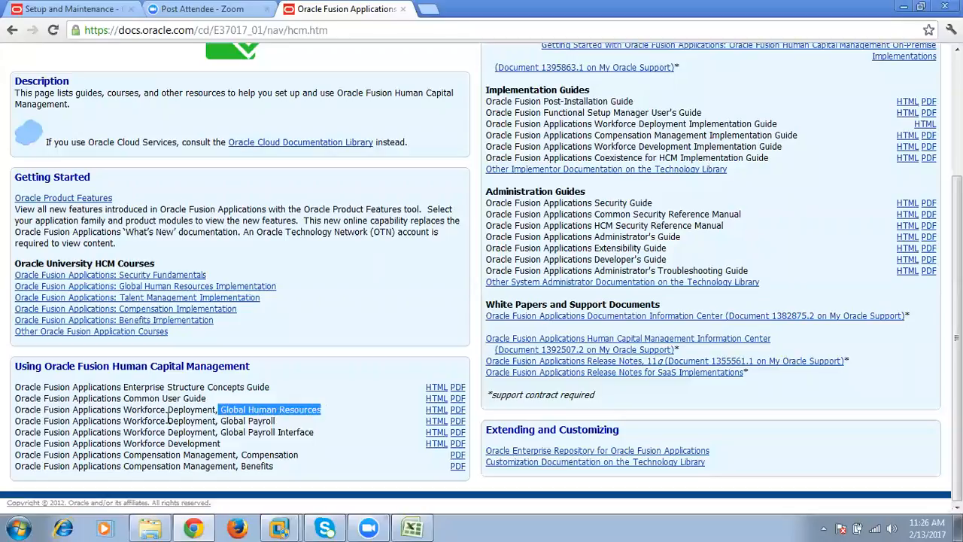
drag(125, 410, 323, 409)
drag(221, 422, 277, 421)
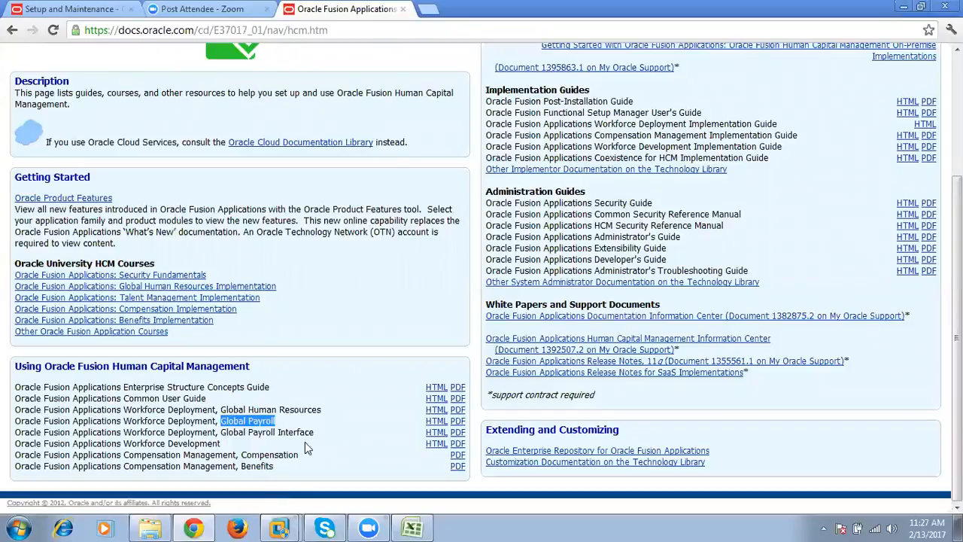
drag(220, 409, 307, 411)
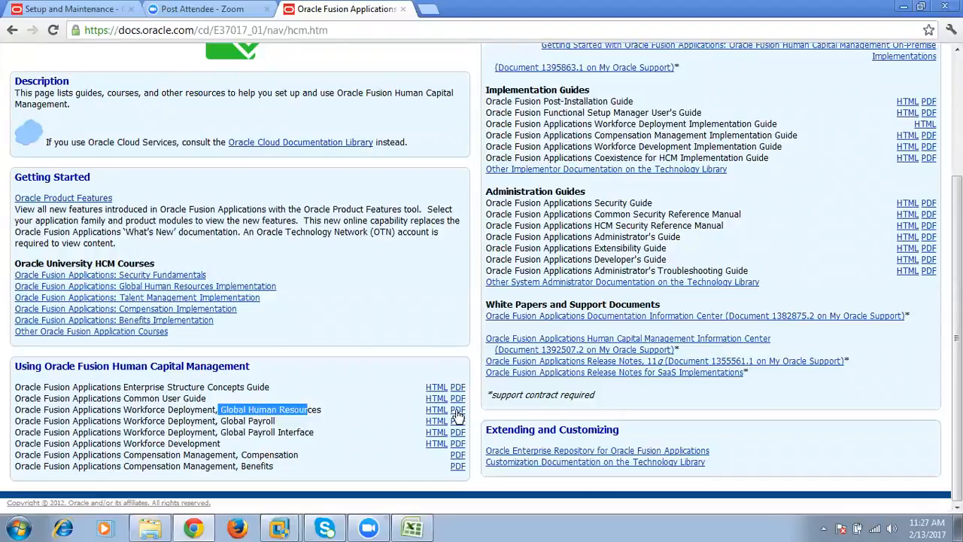
- Point out the Enterprise Structure Concepts Guide in the guide list and the web address of the documentation page
drag(119, 387, 247, 388)
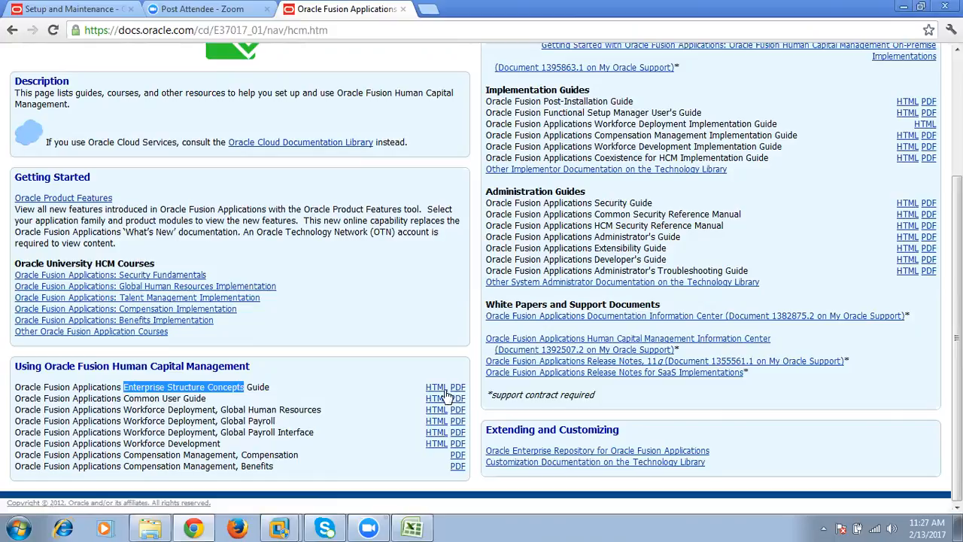
click(189, 395)
drag(126, 386, 257, 385)
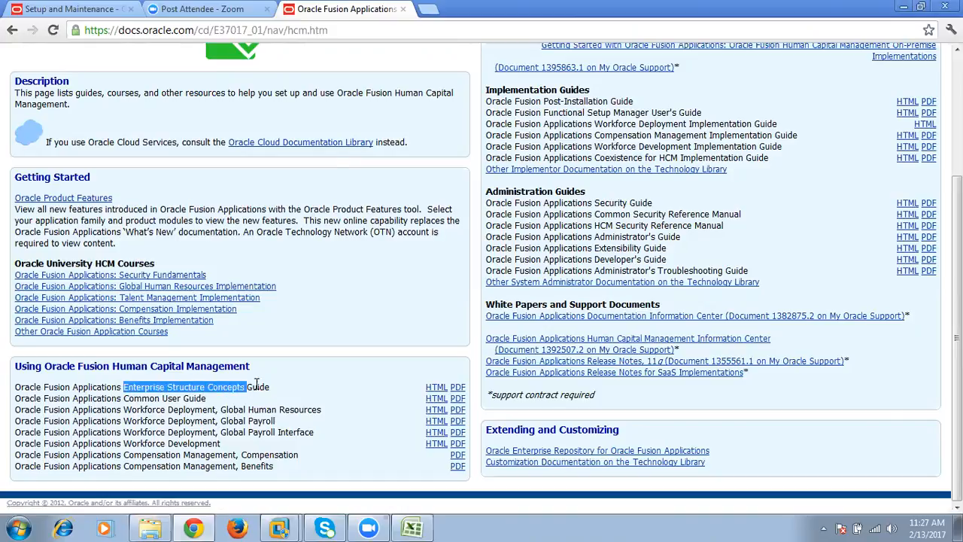
click(342, 28)
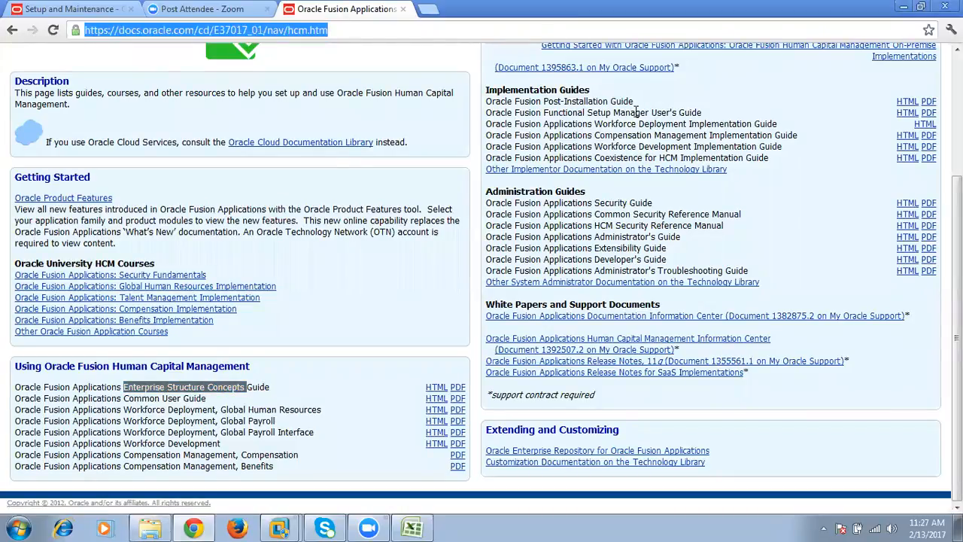
click(433, 354)
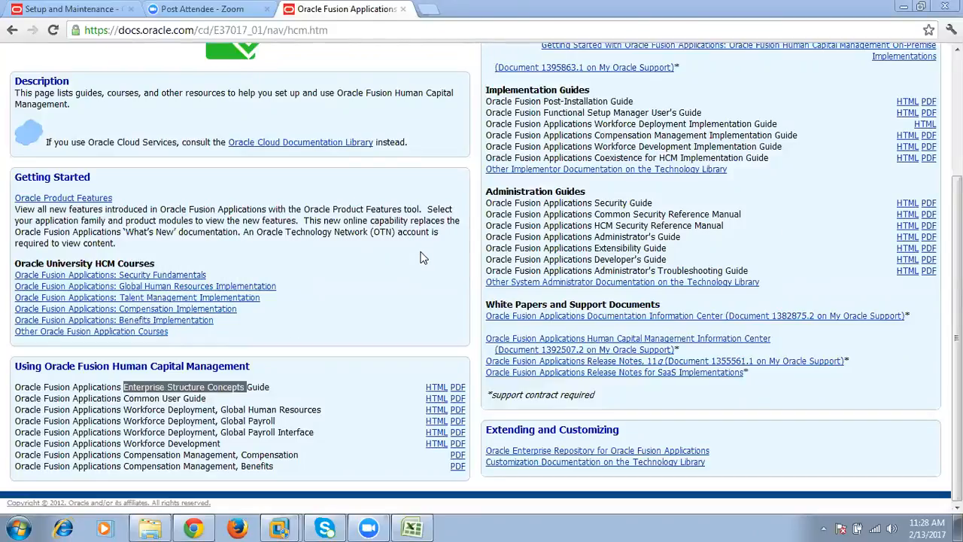
- Check the GE Impl Project task list in Chrome and the Define Job and Position Structure task in the Excel list
click(67, 9)
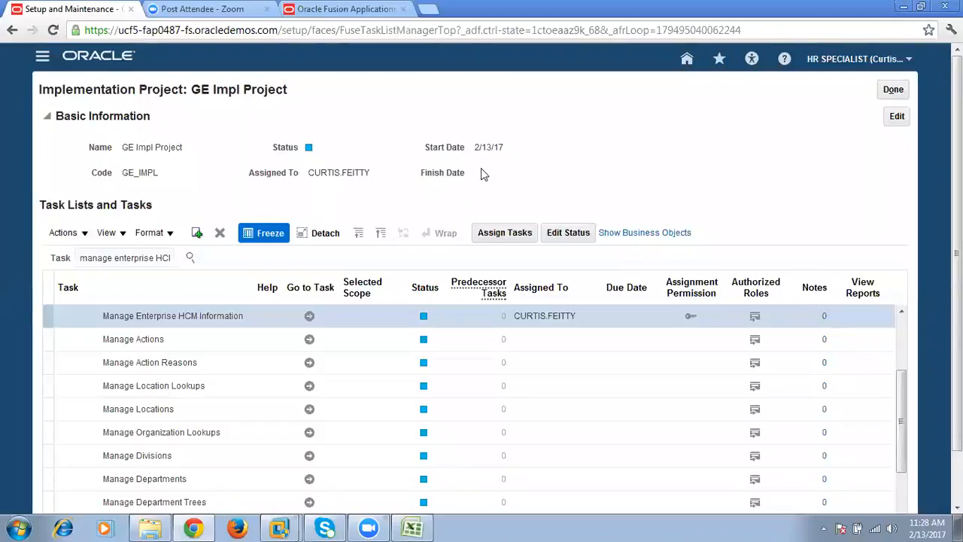
click(413, 529)
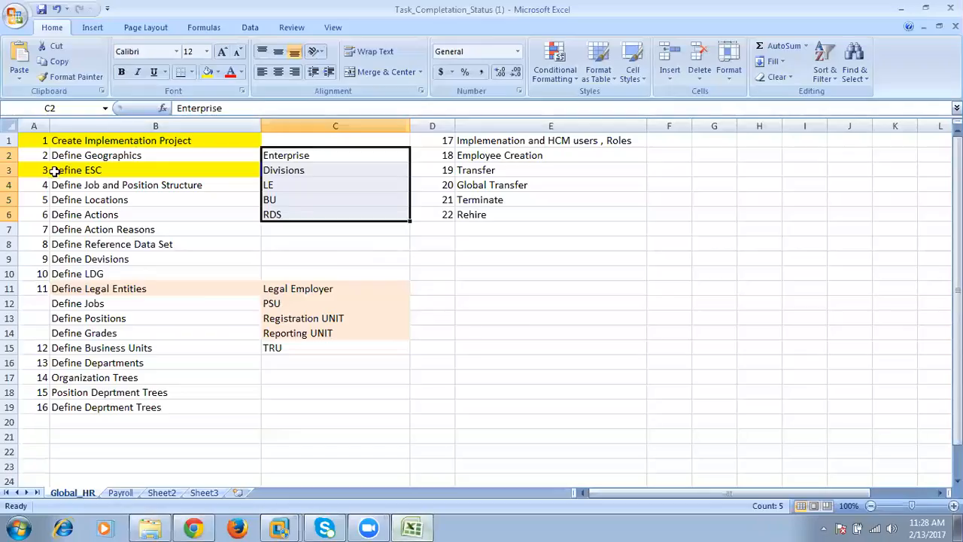
drag(35, 188, 98, 183)
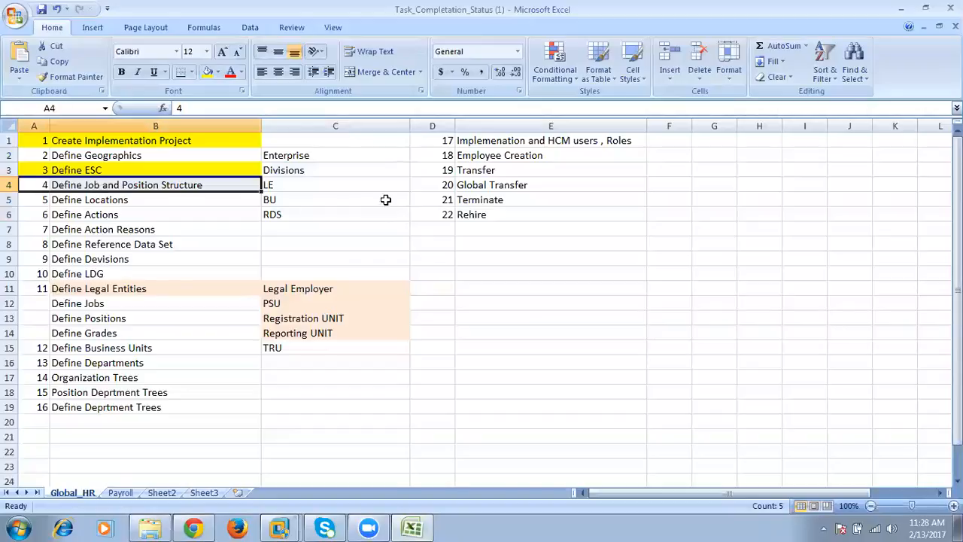
key(alt+Tab)
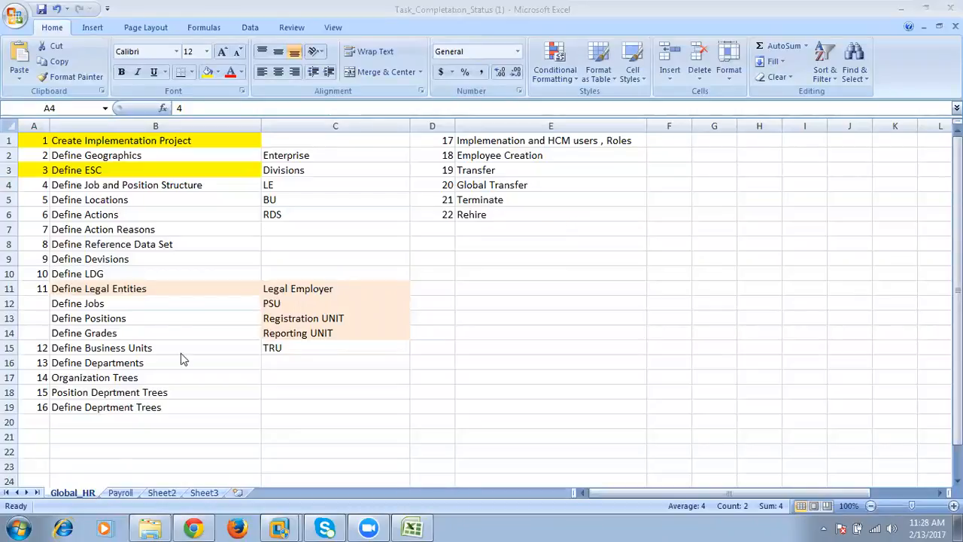
click(199, 527)
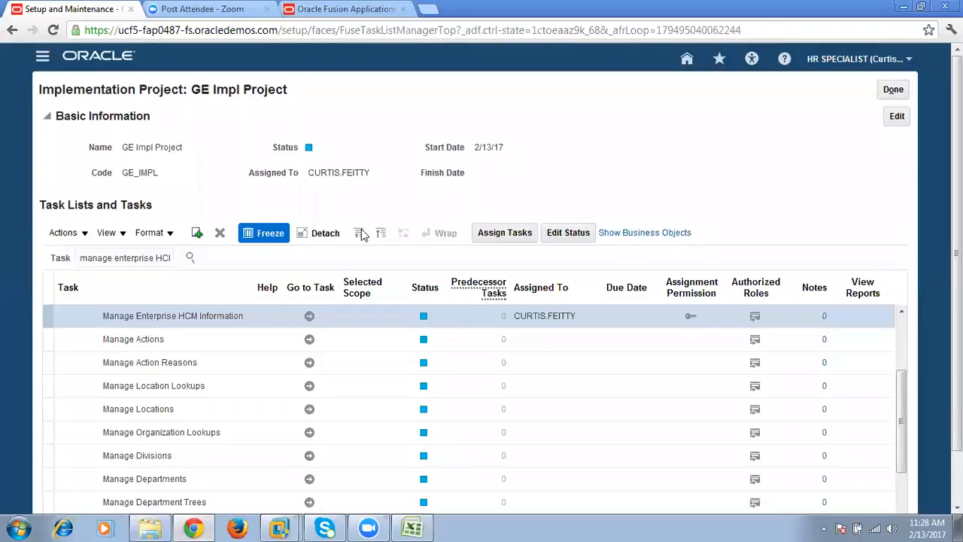
click(411, 527)
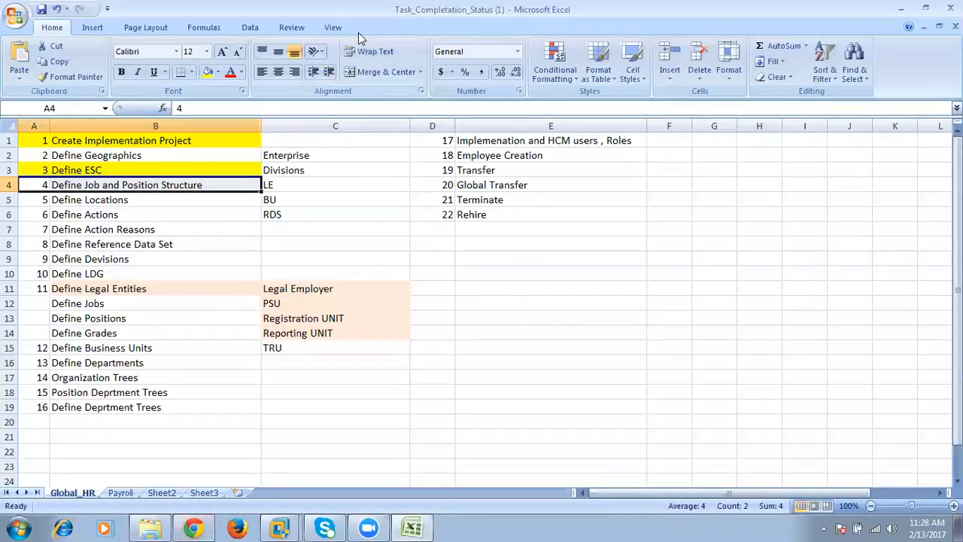
click(534, 26)
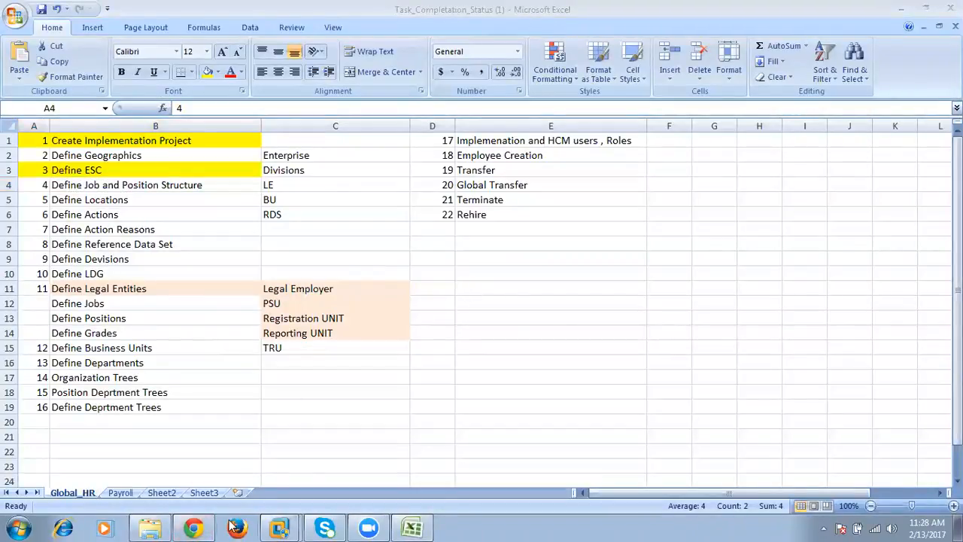
- Return to the Oracle Fusion Human Capital Management documentation page in Chrome
click(193, 527)
click(345, 9)
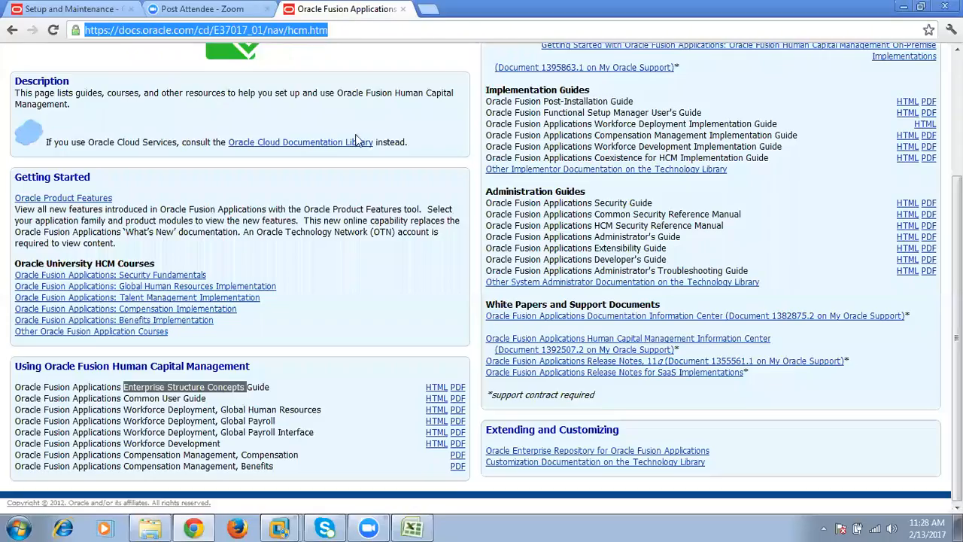
click(385, 279)
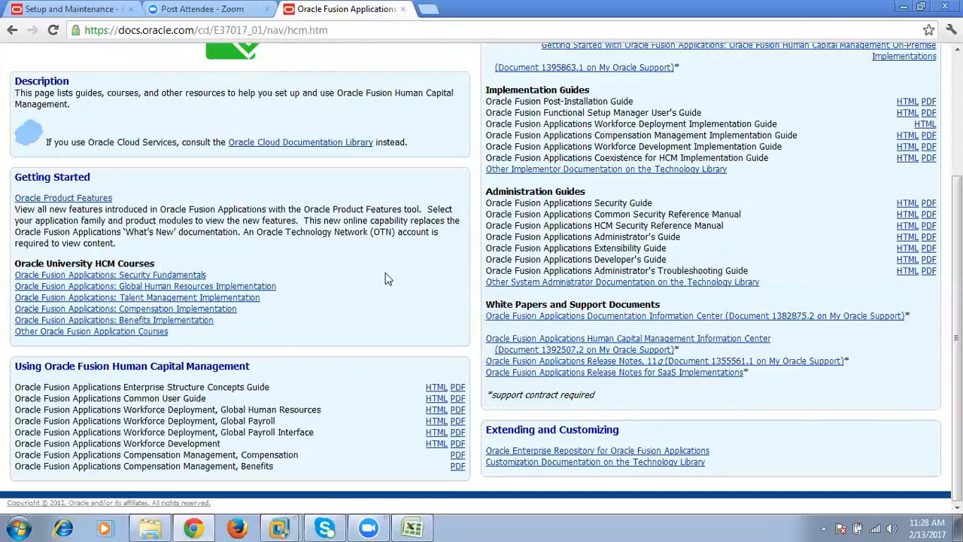
- Switch to the Excel task list and review the Define Job and Position Structure task and the whole Global_HR list
click(412, 527)
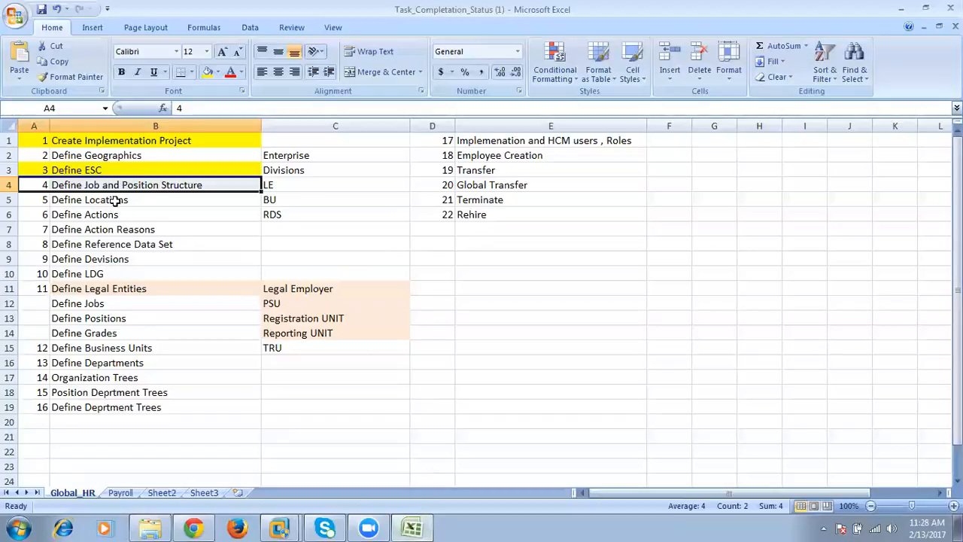
drag(37, 185, 98, 185)
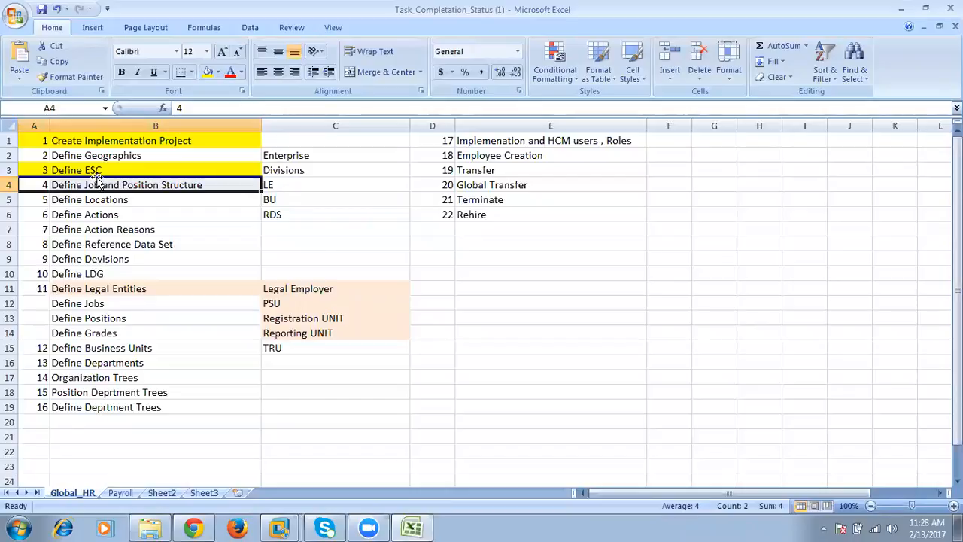
drag(45, 141, 549, 426)
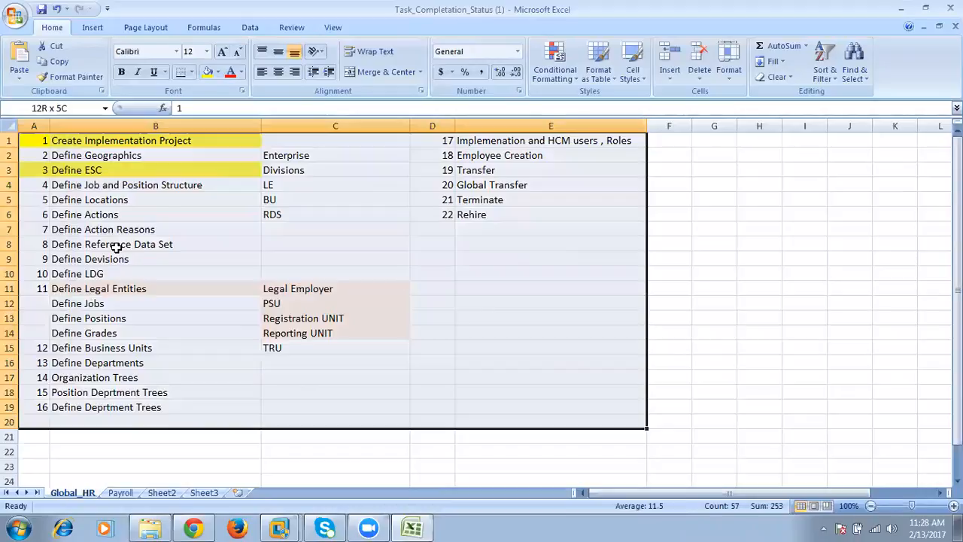
- Look over the Payroll sheet's task list, then return to the Define ESC task on the Global_HR sheet
click(114, 494)
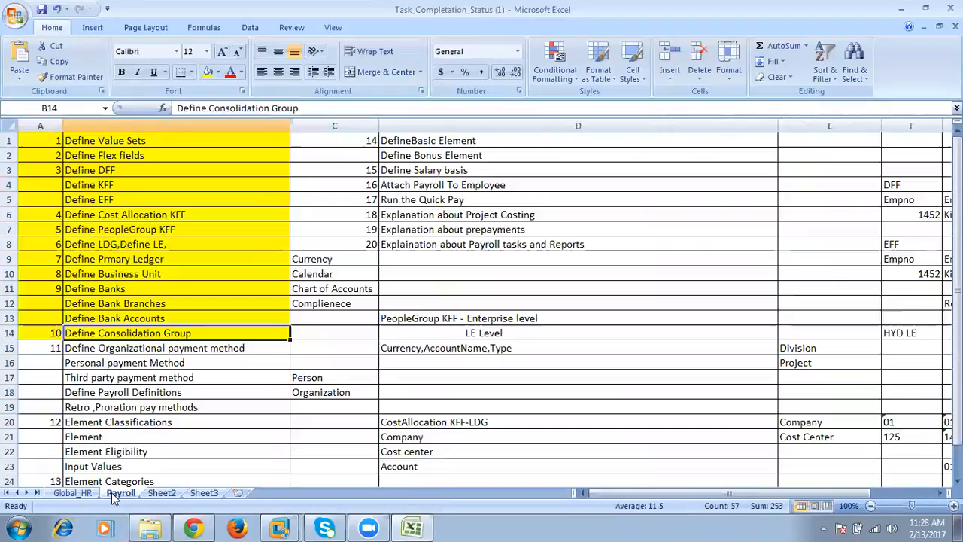
click(73, 494)
click(176, 168)
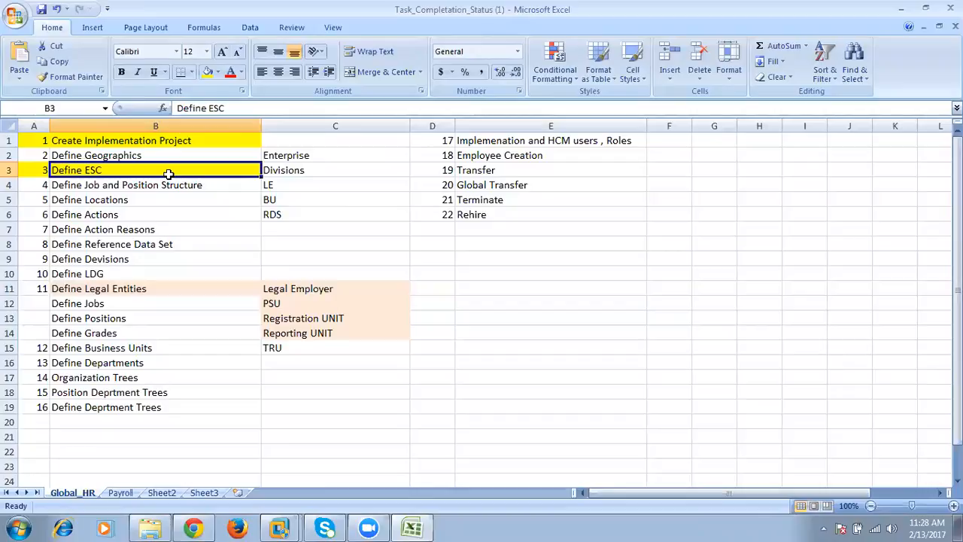
click(346, 245)
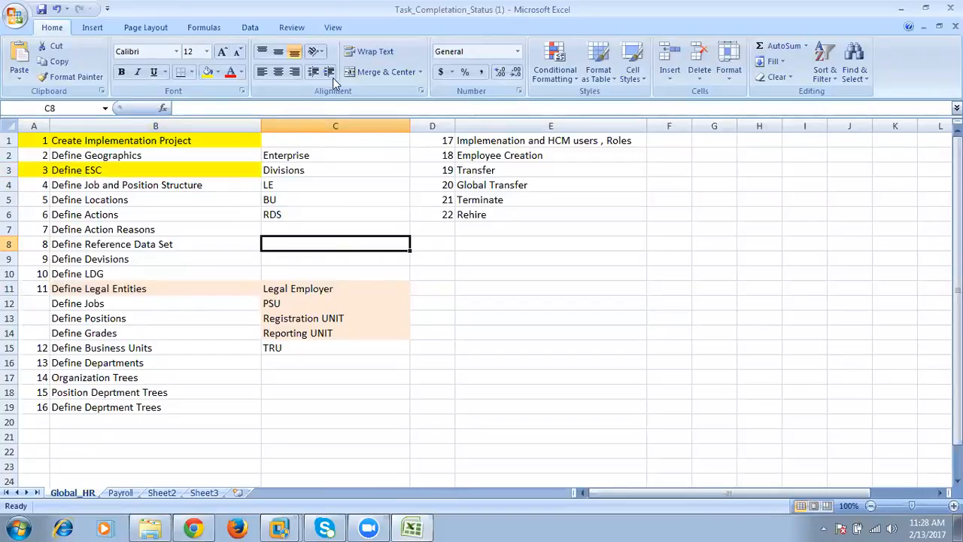